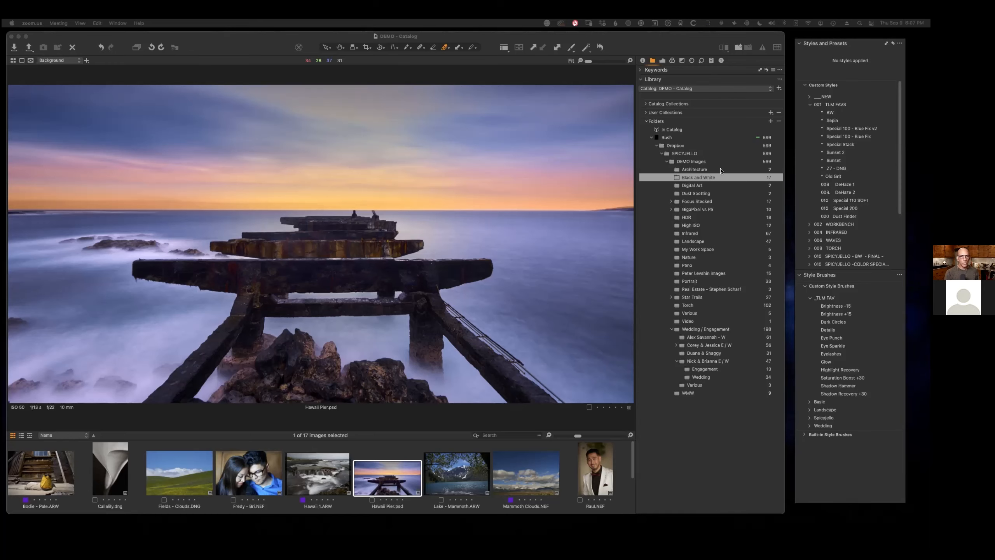
- View the contents of the DEMO Images folder and its Architecture subfolder in the library
{"action": "left_click", "coordinate": [689, 171]}
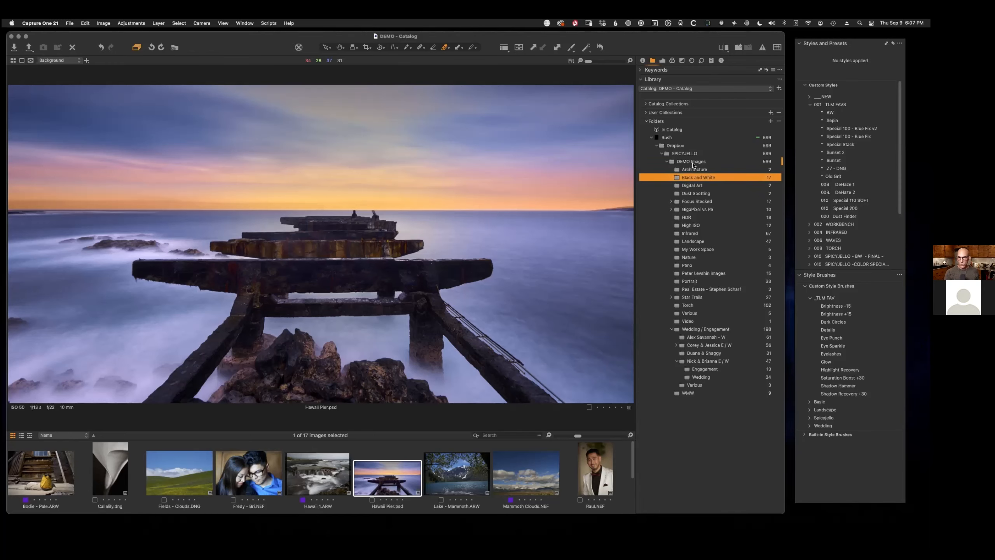
{"action": "left_click", "coordinate": [766, 163]}
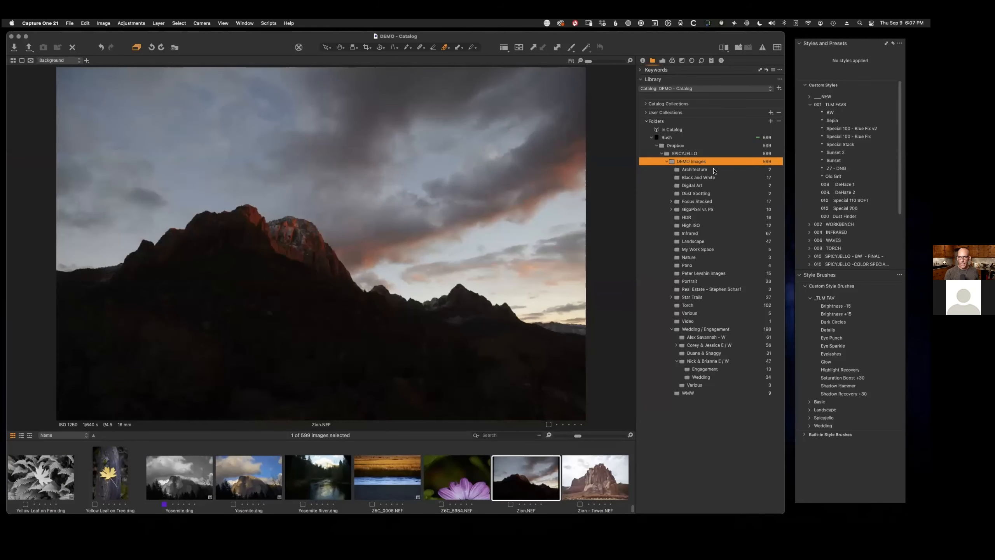
{"action": "left_click", "coordinate": [768, 170]}
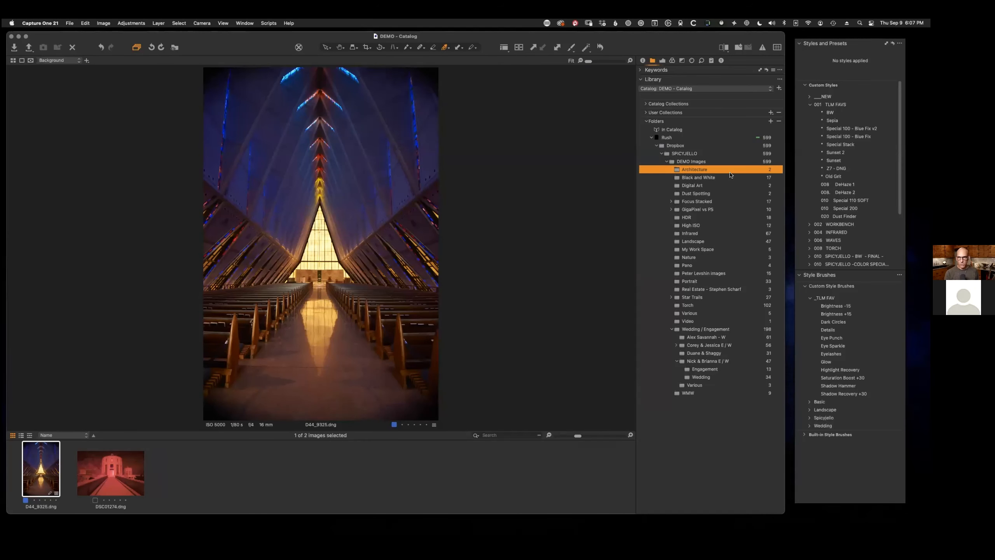
{"action": "left_click", "coordinate": [700, 163]}
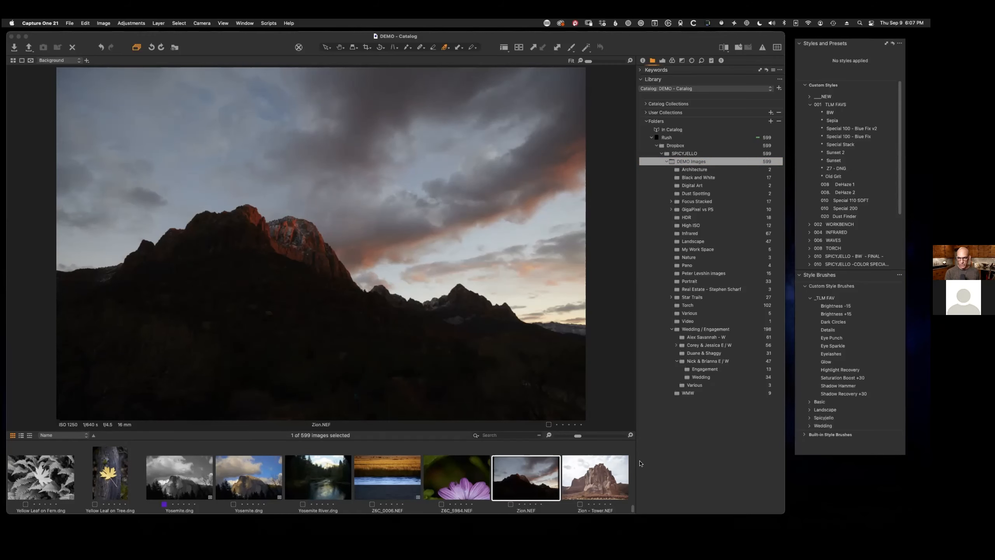
- Reveal the catalog's Architecture folder in Finder
{"action": "left_click", "coordinate": [694, 170]}
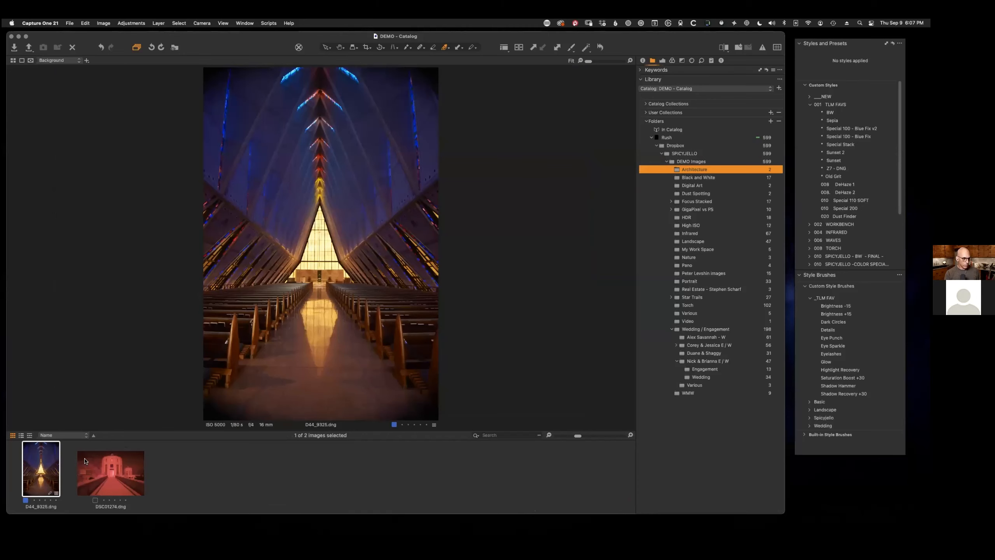
{"action": "right_click", "coordinate": [697, 169]}
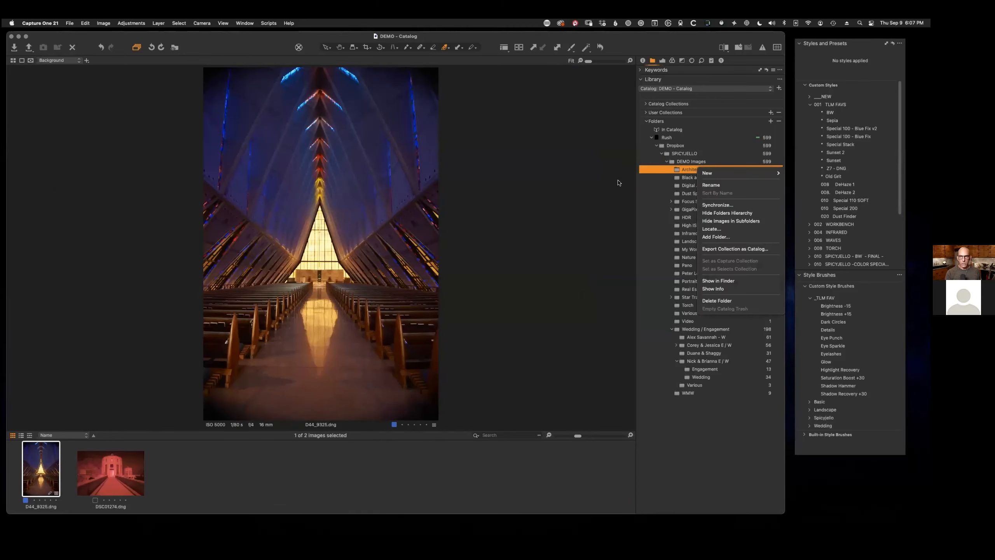
{"action": "left_click", "coordinate": [730, 282]}
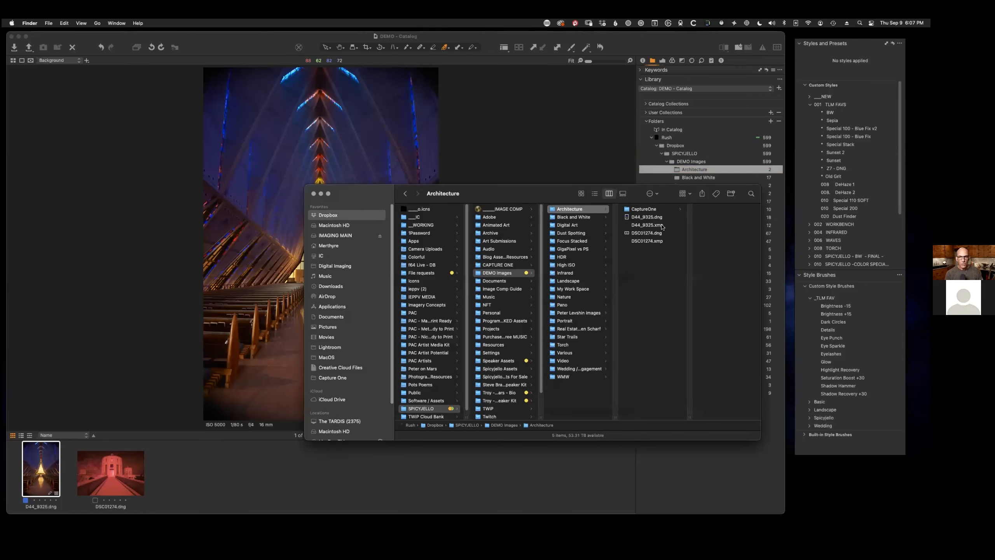
- Copy D44_9325.dng from the Architecture folder to the desktop and move the original to the Trash
{"action": "left_click_drag", "start_coordinate": [630, 214], "coordinate": [642, 266]}
{"action": "left_click", "coordinate": [609, 219]}
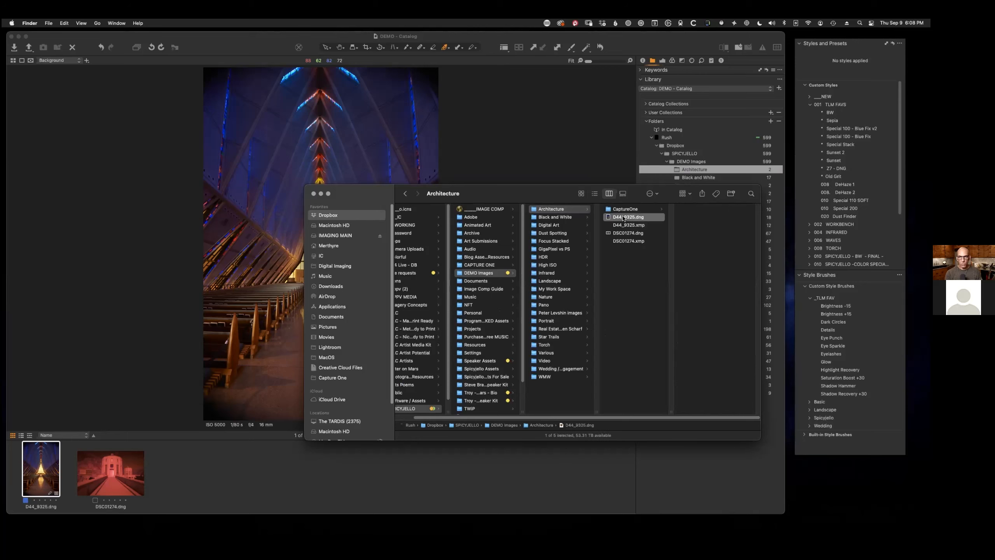
{"action": "left_click_drag", "start_coordinate": [609, 218], "coordinate": [856, 493]}
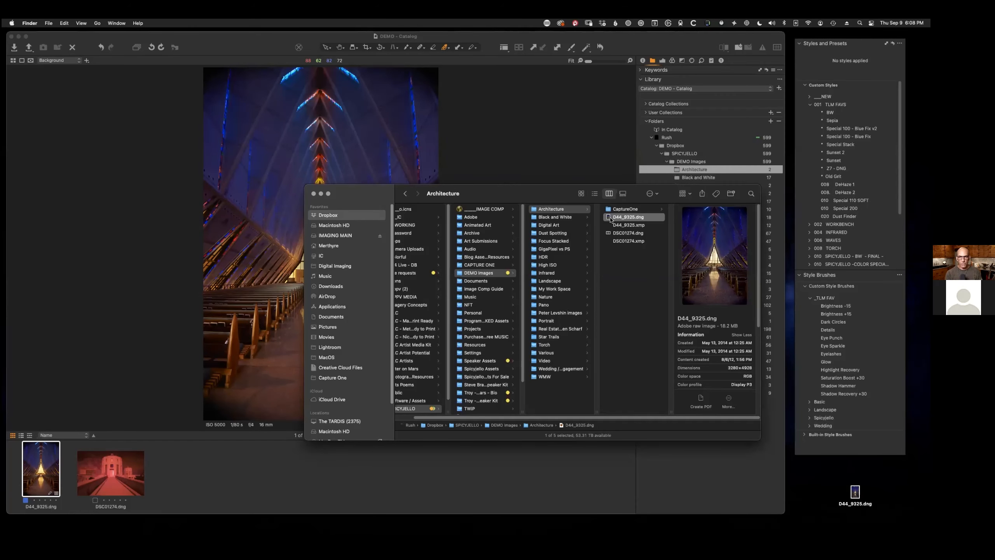
{"action": "right_click", "coordinate": [614, 218]}
{"action": "left_click", "coordinate": [653, 242]}
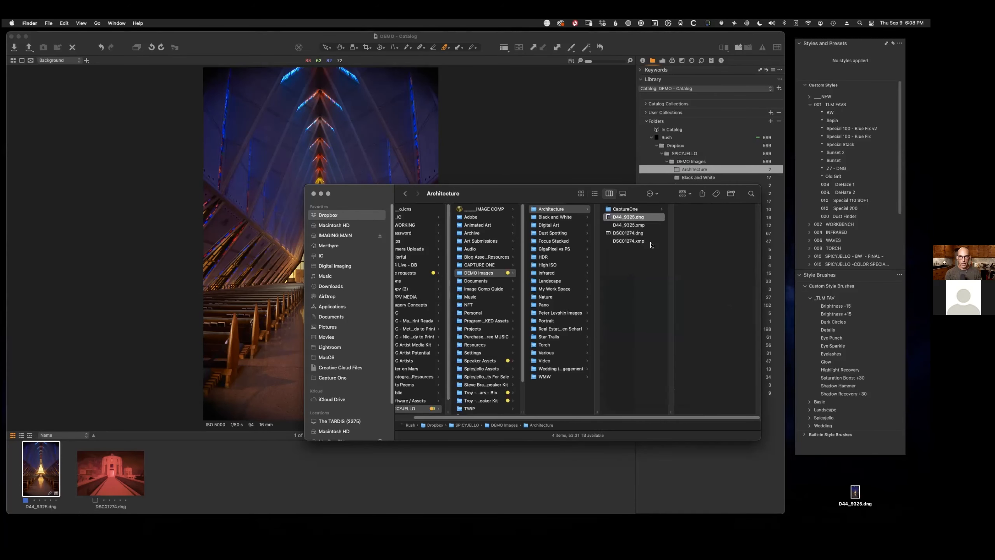
- Back in Capture One, synchronize the Architecture folder with the disk, including subfolders and removing the missing image from the catalog
{"action": "left_click", "coordinate": [691, 170]}
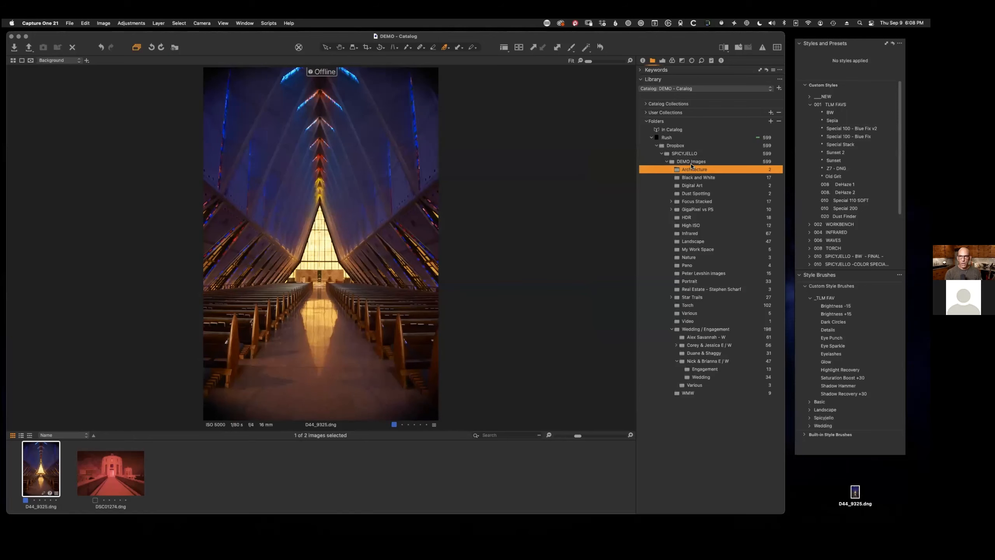
{"action": "right_click", "coordinate": [692, 170]}
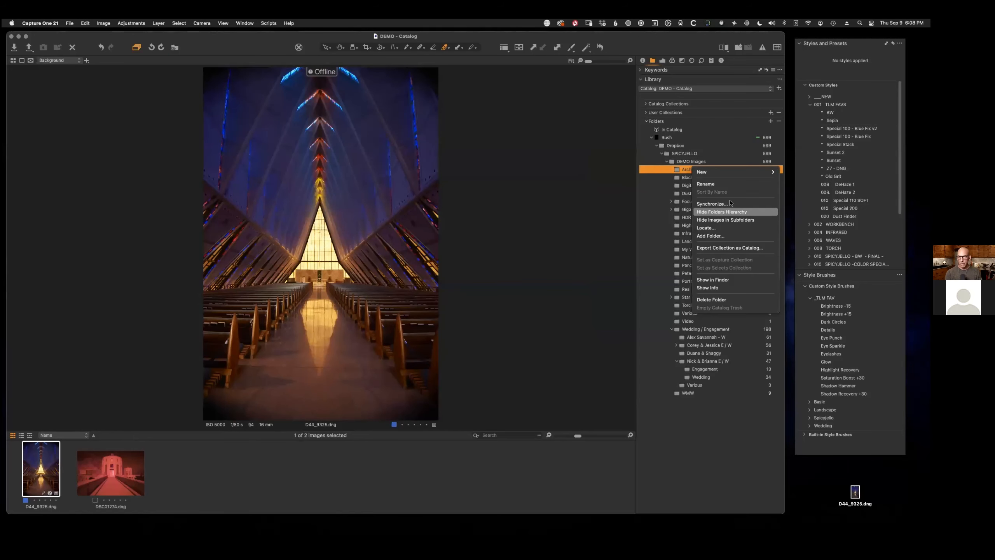
{"action": "left_click", "coordinate": [712, 203]}
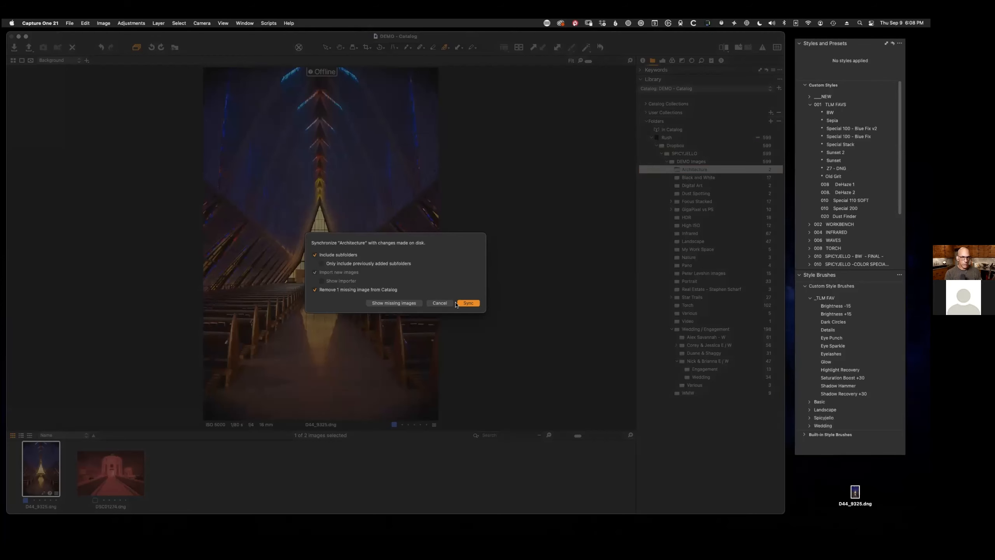
{"action": "left_click", "coordinate": [472, 305]}
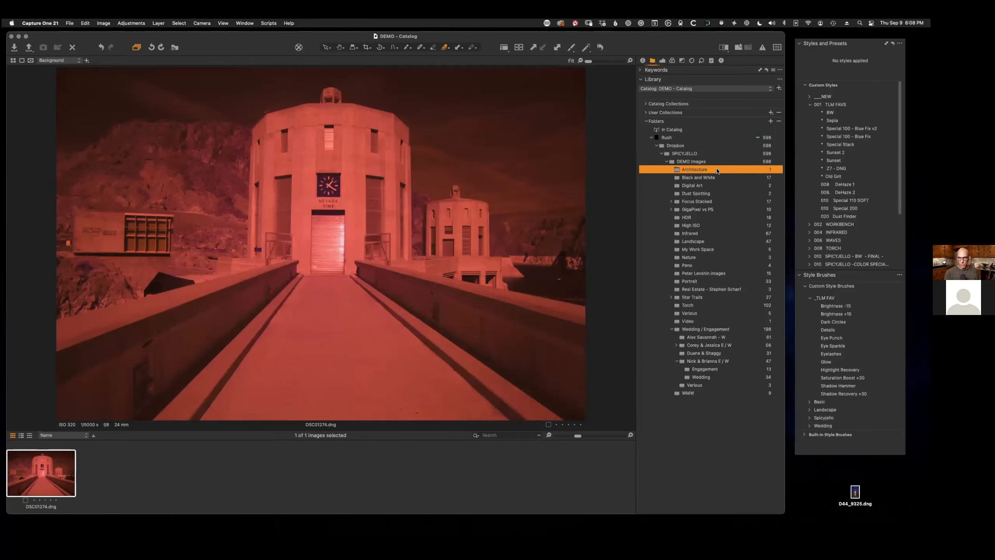
- Switch to the Finder window and copy D44_9325.dng from the desktop back into the Architecture folder
{"action": "key", "text": "ctrl+Up"}
{"action": "left_click", "coordinate": [717, 184]}
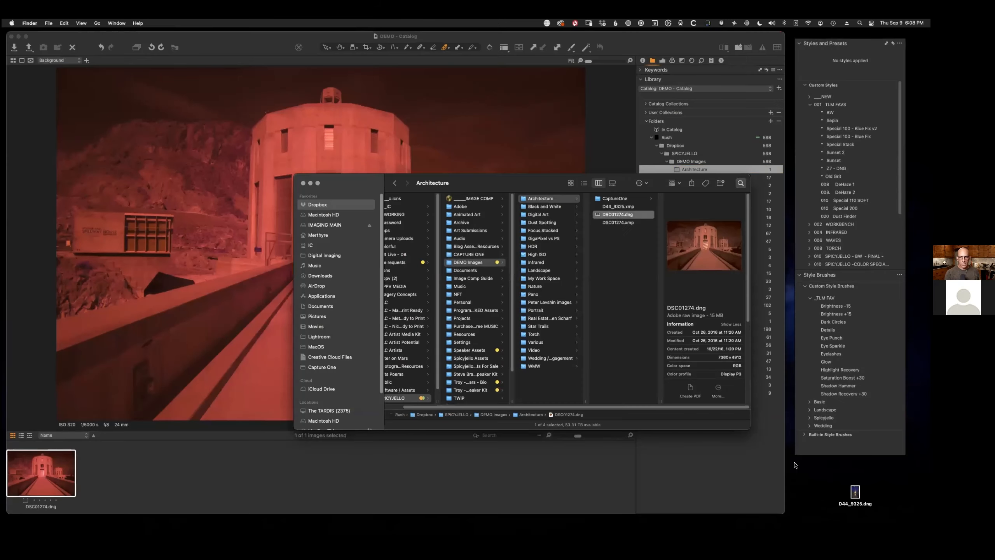
{"action": "left_click_drag", "start_coordinate": [855, 492], "coordinate": [618, 323]}
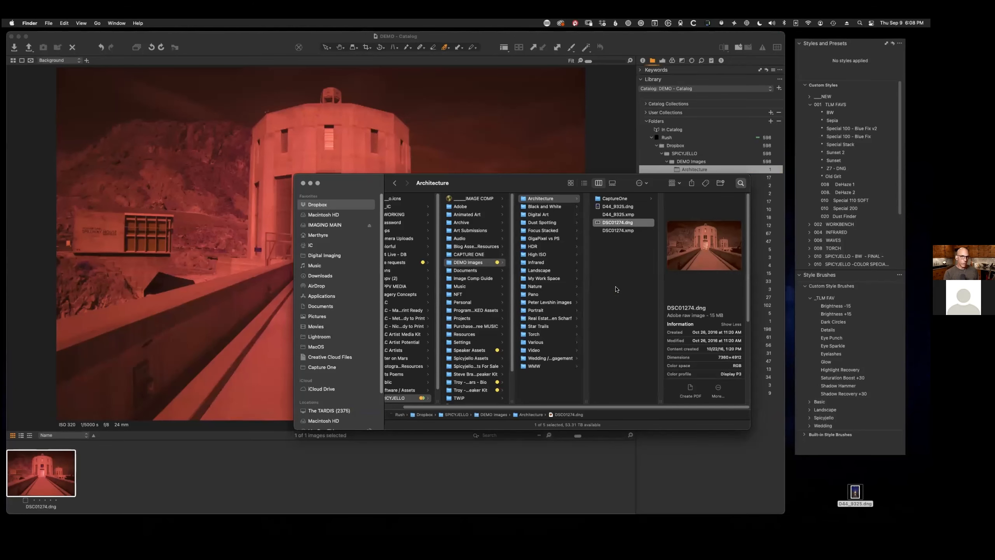
- Return to Capture One and synchronize the Architecture folder with the disk, including subfolders and importing the new image
{"action": "left_click", "coordinate": [661, 46]}
{"action": "left_click", "coordinate": [701, 167]}
{"action": "right_click", "coordinate": [693, 169]}
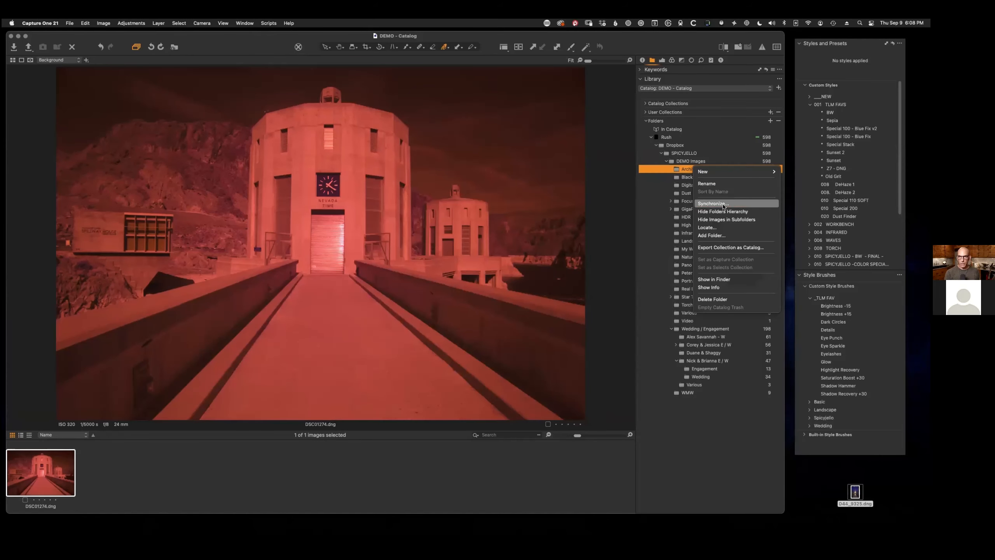
{"action": "left_click", "coordinate": [724, 206]}
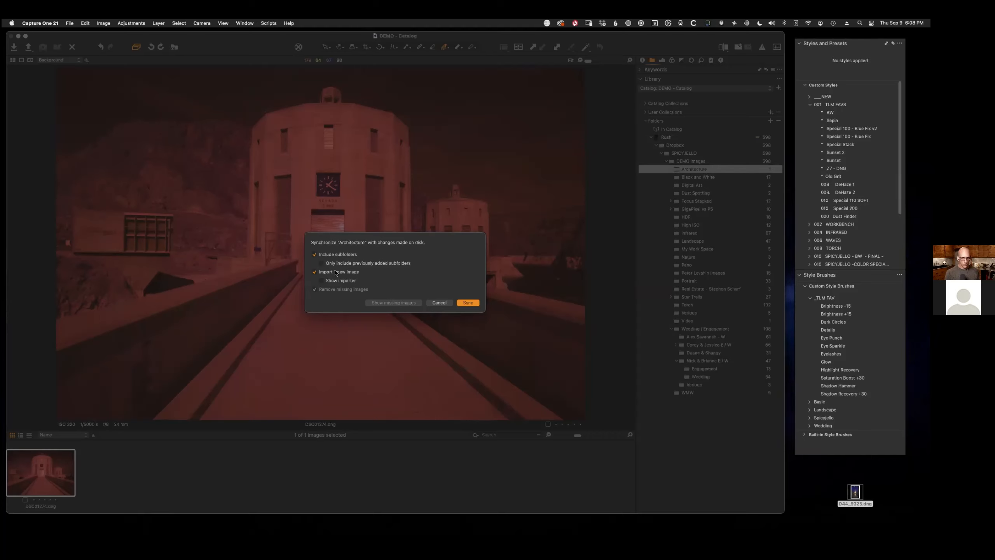
{"action": "left_click", "coordinate": [337, 281]}
{"action": "left_click", "coordinate": [471, 305]}
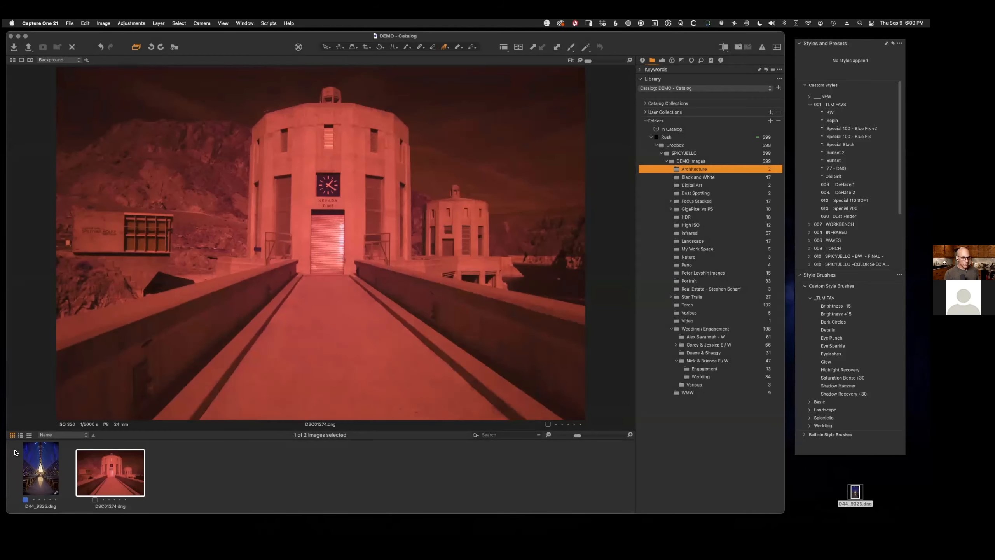
- Display the re-imported D44_9325.dng and move its leftover desktop copy to the Trash
{"action": "left_click", "coordinate": [47, 485]}
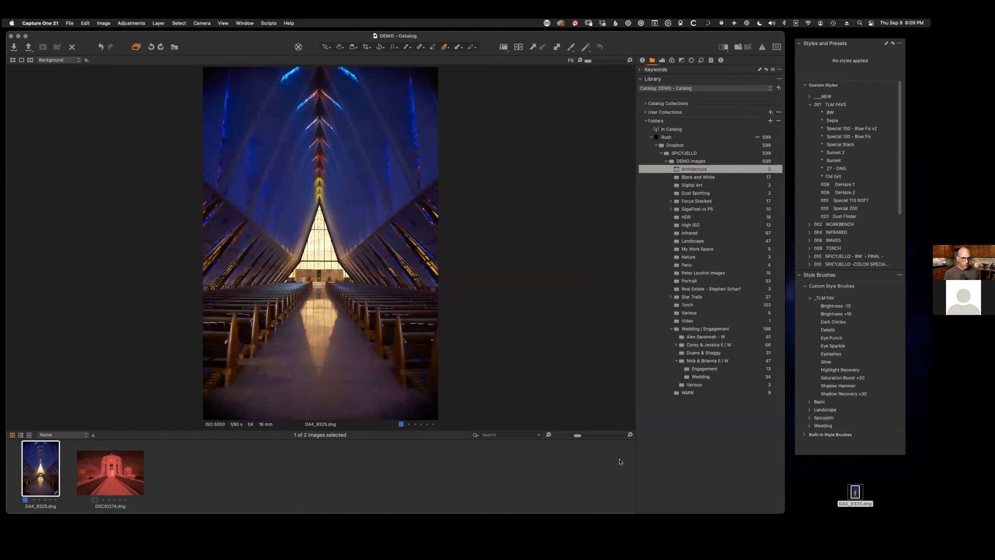
{"action": "right_click", "coordinate": [857, 495]}
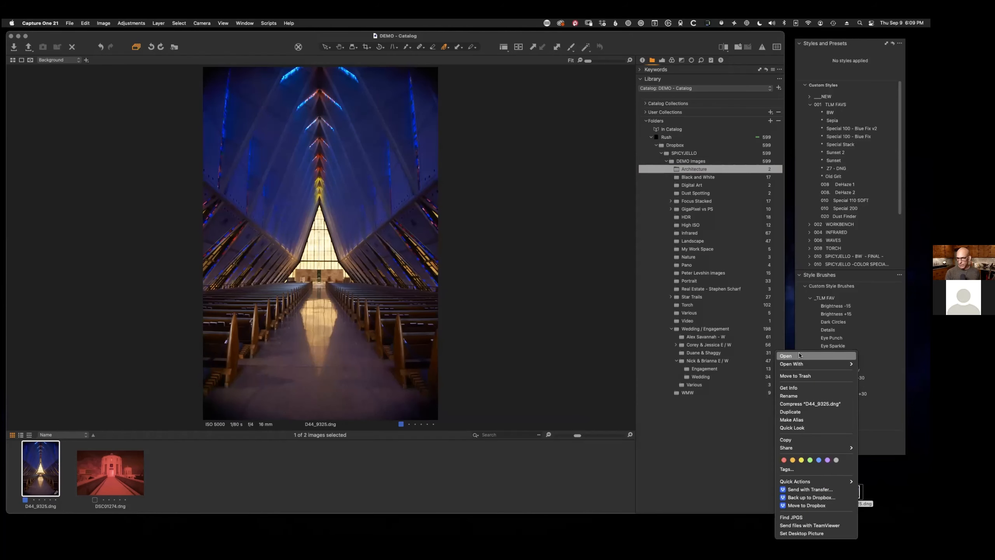
{"action": "left_click", "coordinate": [801, 377]}
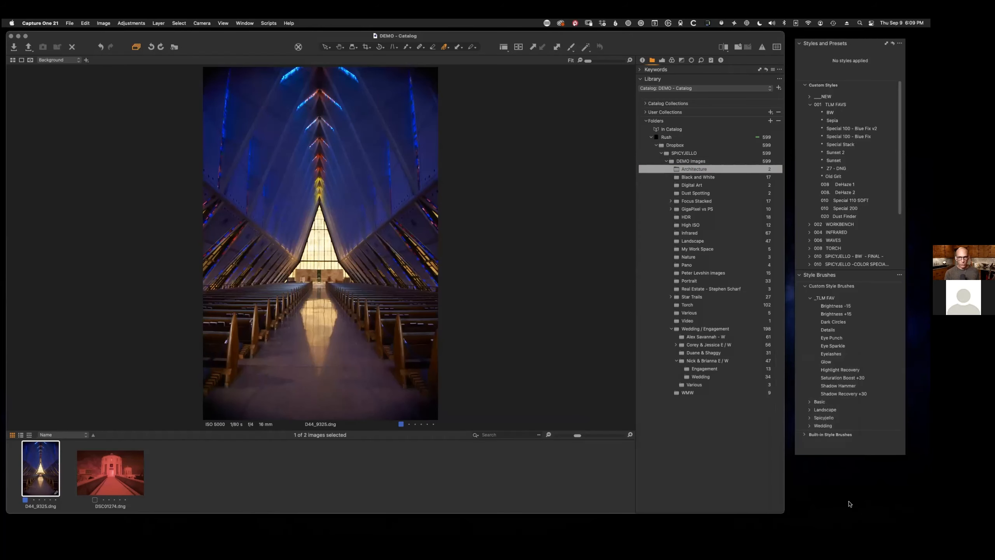
{"action": "left_click", "coordinate": [693, 161]}
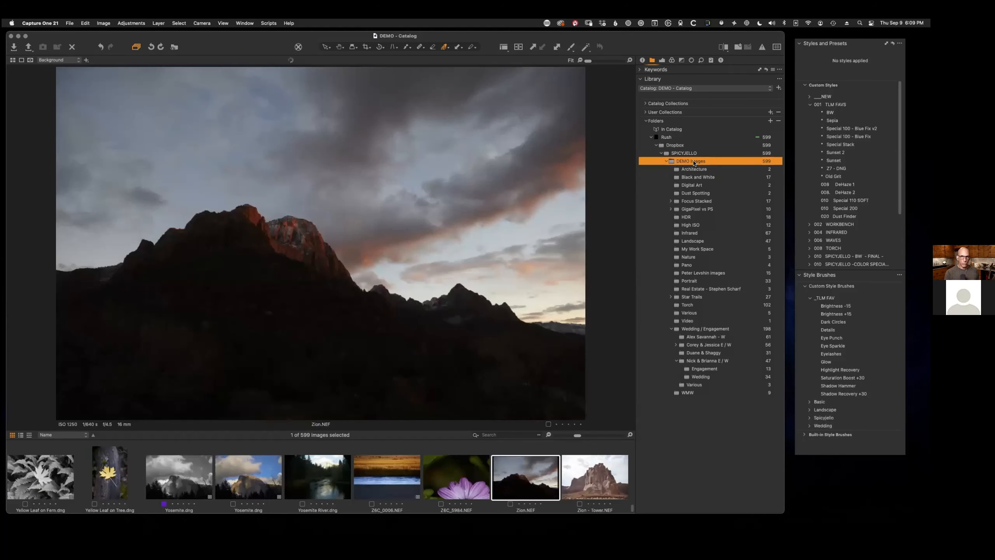
{"action": "right_click", "coordinate": [676, 161]}
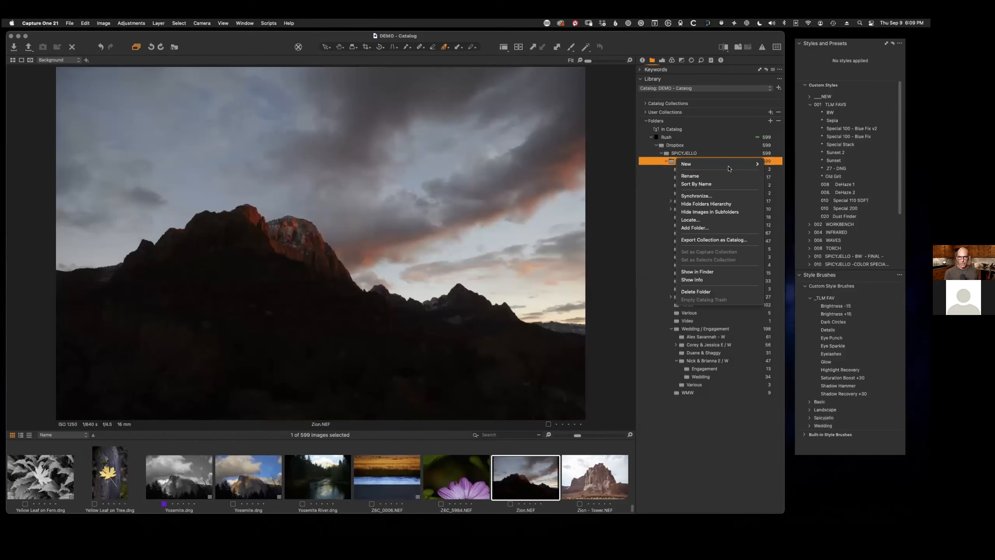
{"action": "left_click", "coordinate": [706, 196]}
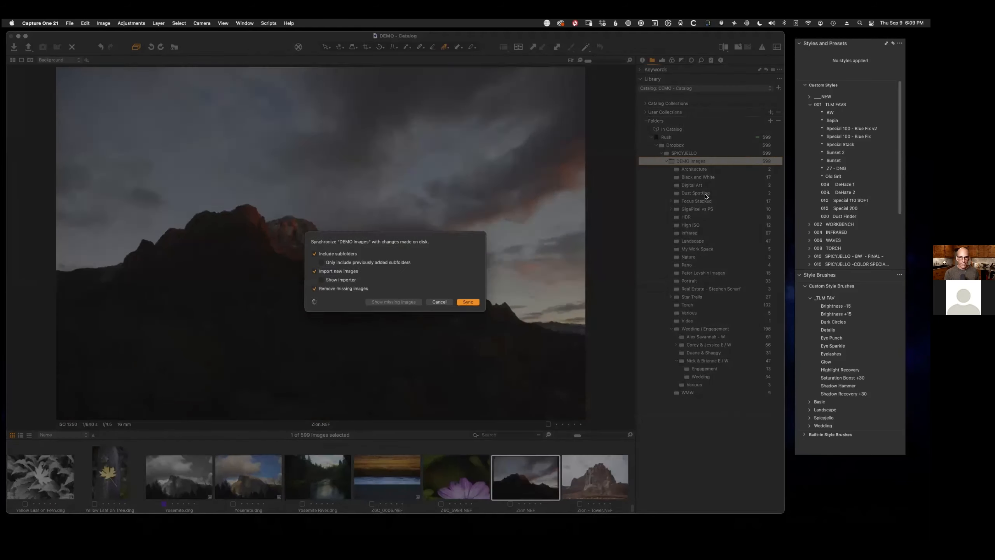
{"action": "left_click", "coordinate": [442, 301]}
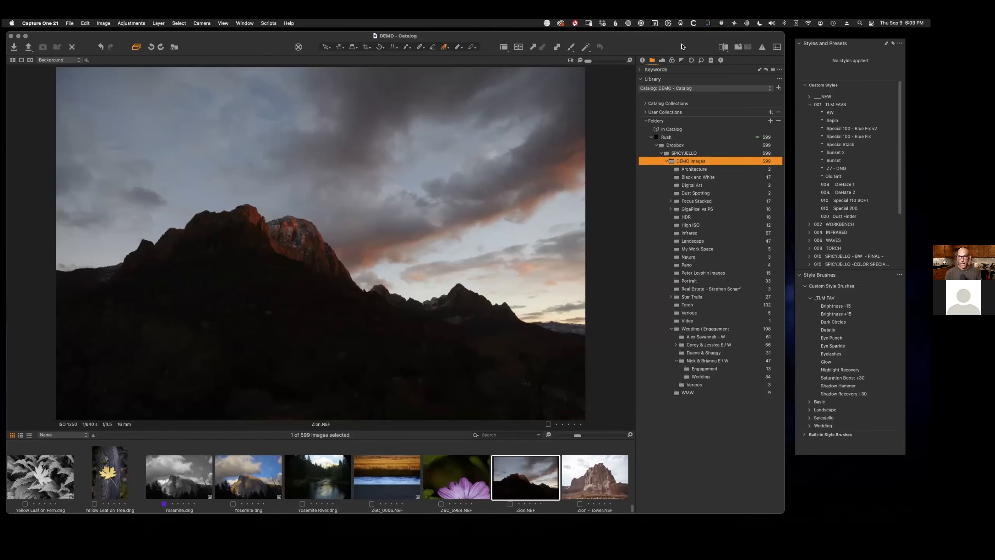
- Show the advanced Color Editor for the purple flower photo in the DEMO Images folder
{"action": "left_click_drag", "start_coordinate": [682, 47], "coordinate": [684, 47]}
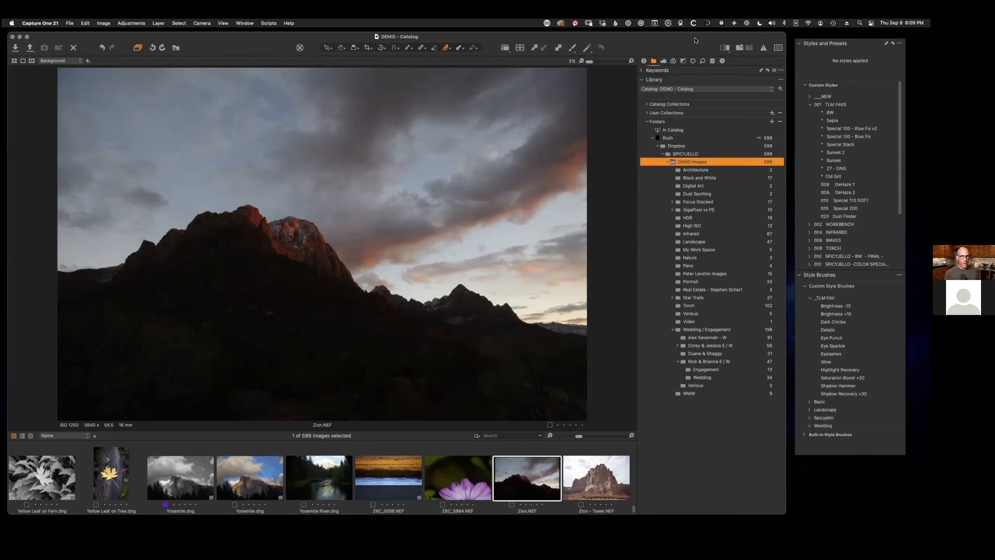
{"action": "left_click", "coordinate": [663, 61]}
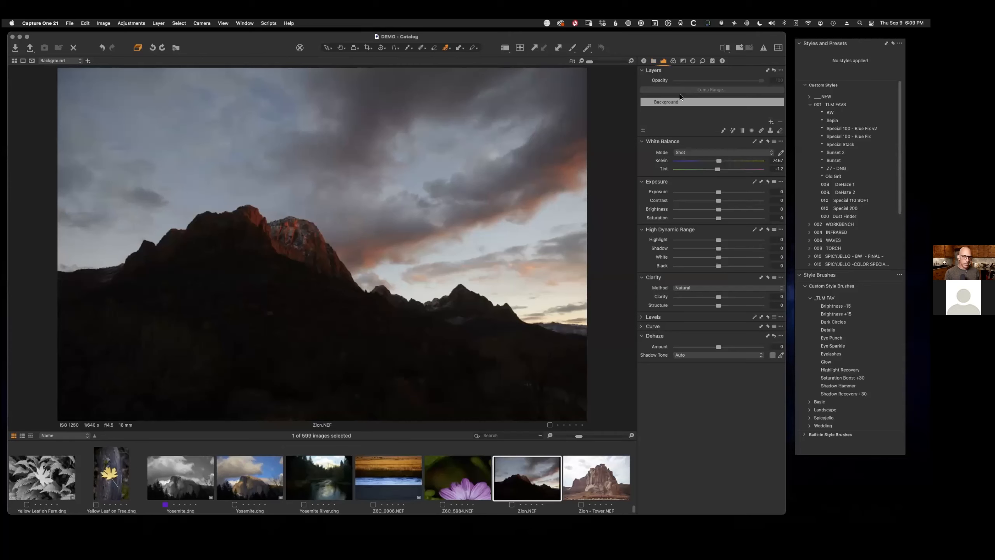
{"action": "left_click", "coordinate": [673, 61]}
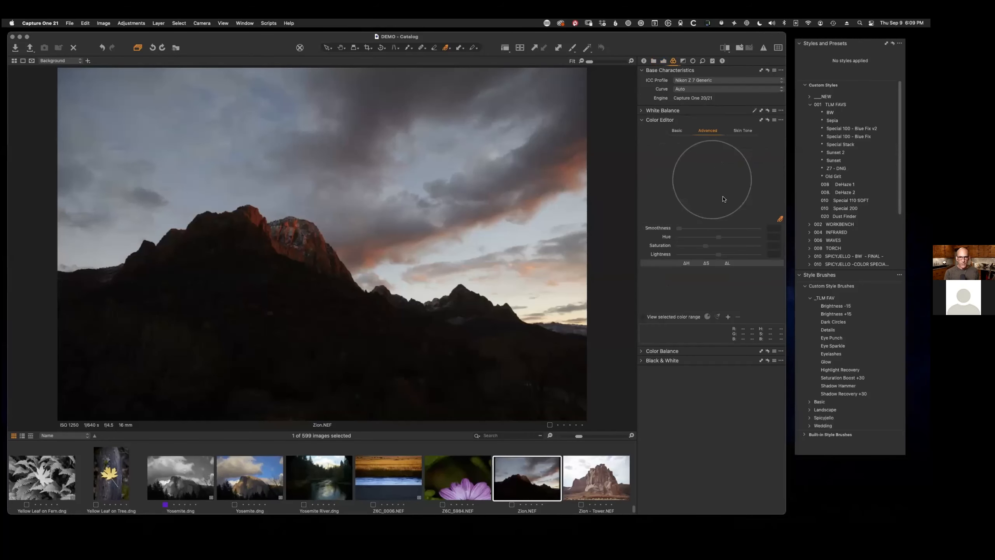
{"action": "left_click", "coordinate": [472, 487]}
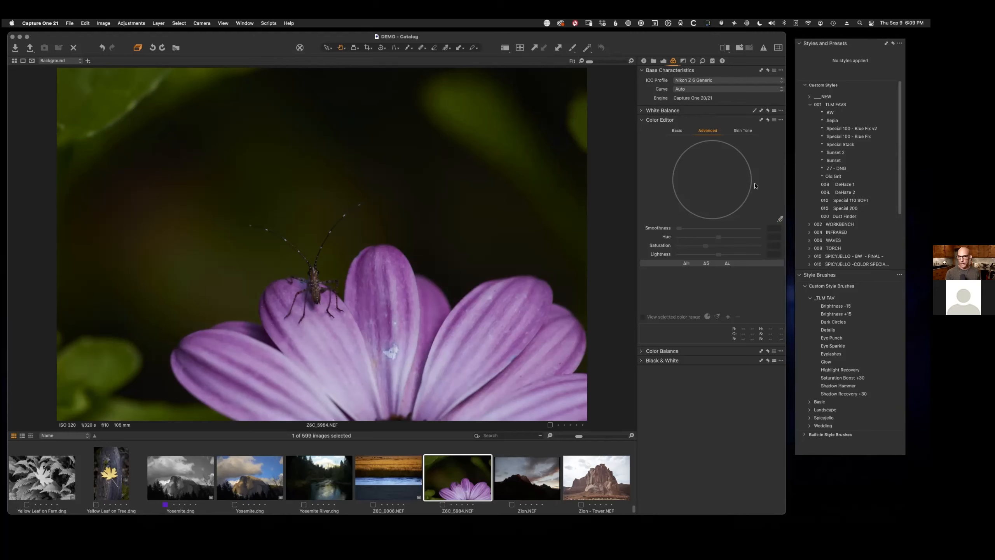
- Pick the petals' purple as an advanced color range, extend the range outward on the color wheel, and briefly preview the selected range
{"action": "left_click", "coordinate": [395, 286]}
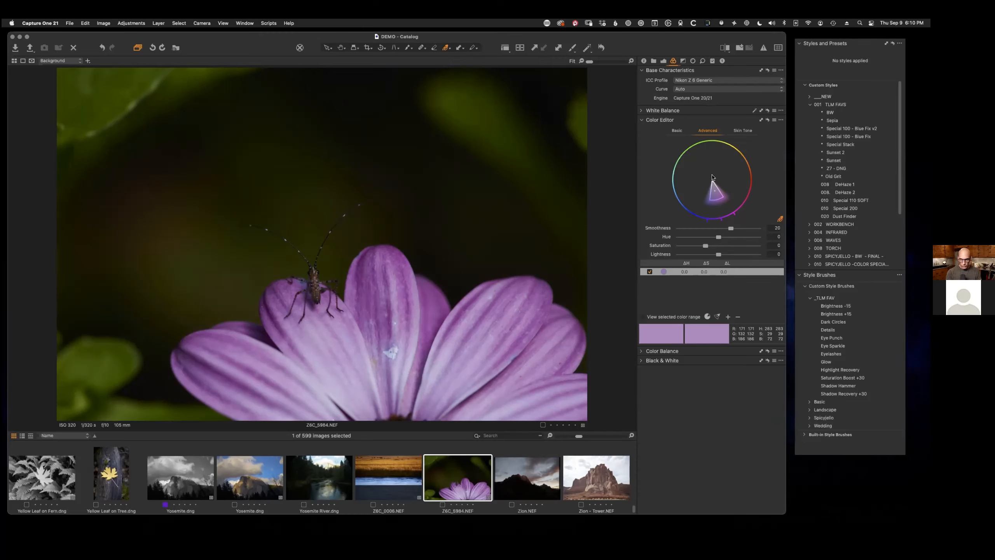
{"action": "left_click_drag", "start_coordinate": [718, 201], "coordinate": [723, 206]}
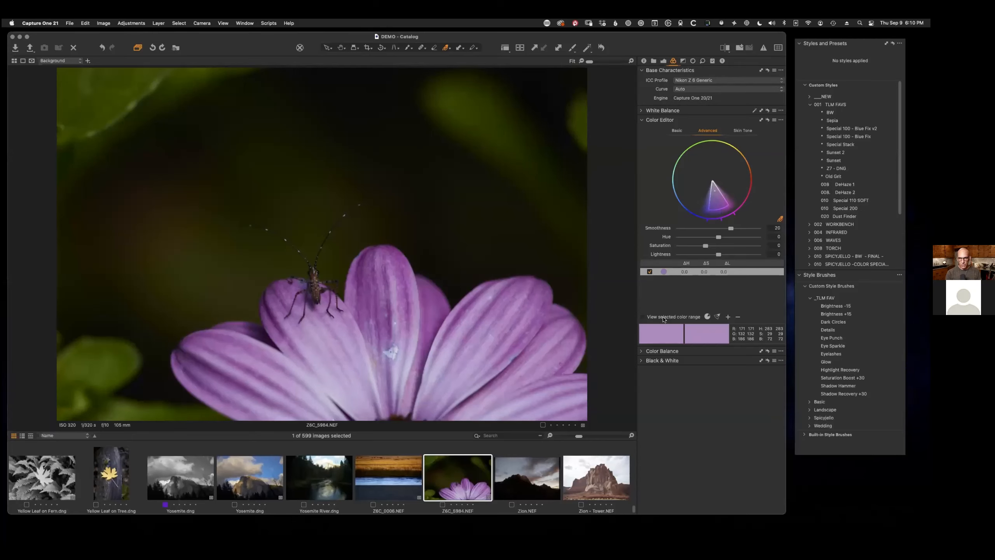
{"action": "left_click", "coordinate": [643, 318]}
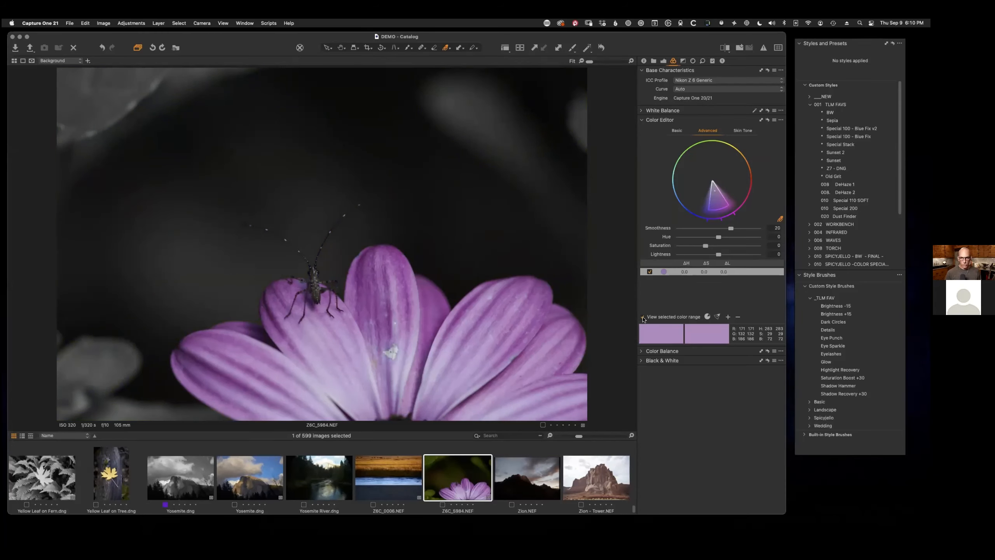
{"action": "left_click", "coordinate": [643, 317]}
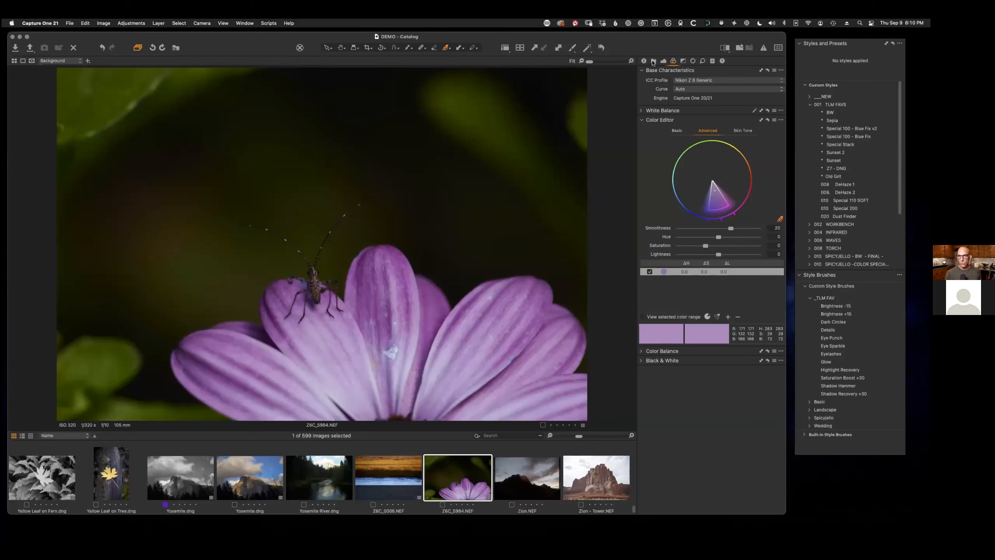
- Display the images of the Landscape folder in the library
{"action": "left_click", "coordinate": [653, 61]}
{"action": "left_click", "coordinate": [691, 241]}
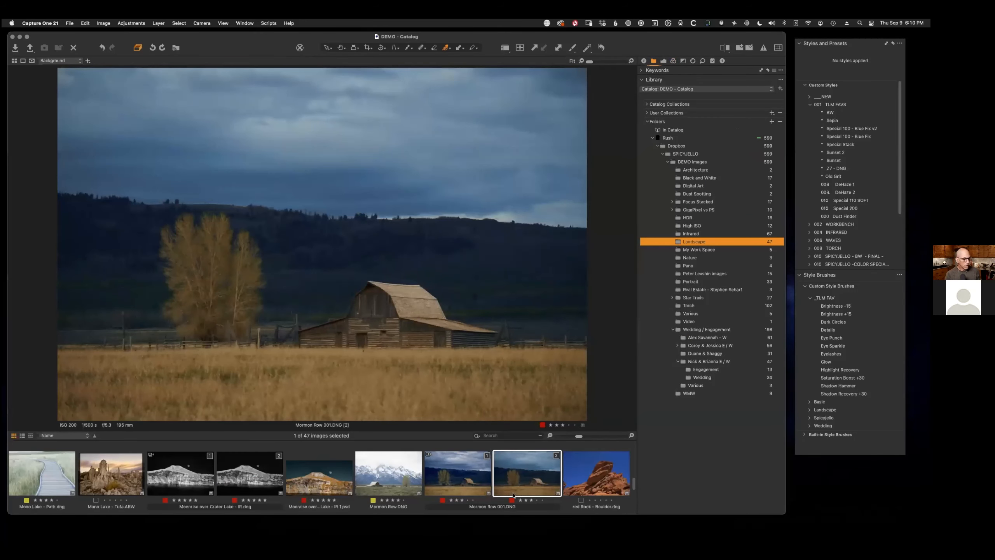
- Display the layers of the first Mormon Row 001.DNG variant and set the Layers tool to Medium Size
{"action": "scroll", "coordinate": [528, 476], "scroll_direction": "down", "scroll_amount": 3}
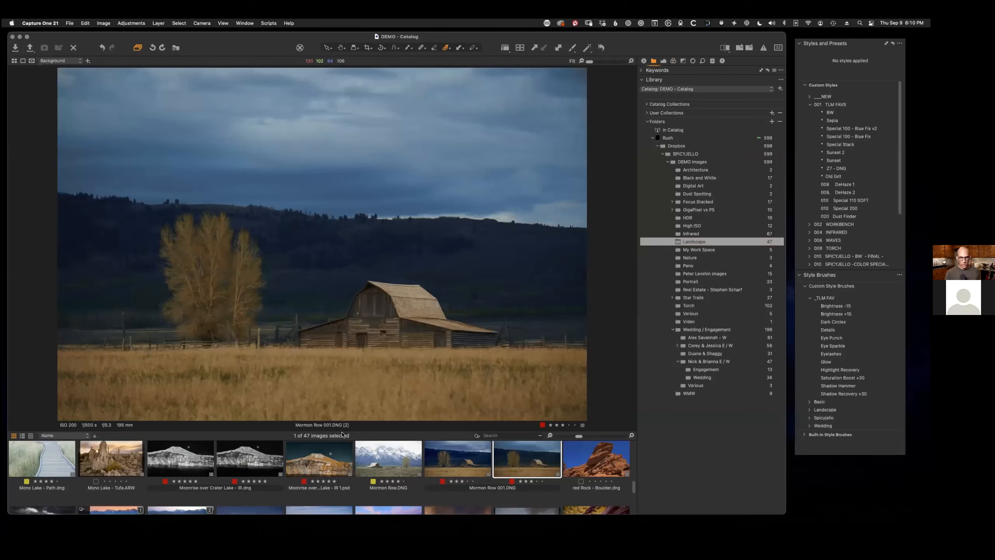
{"action": "left_click", "coordinate": [456, 464]}
{"action": "left_click", "coordinate": [664, 62]}
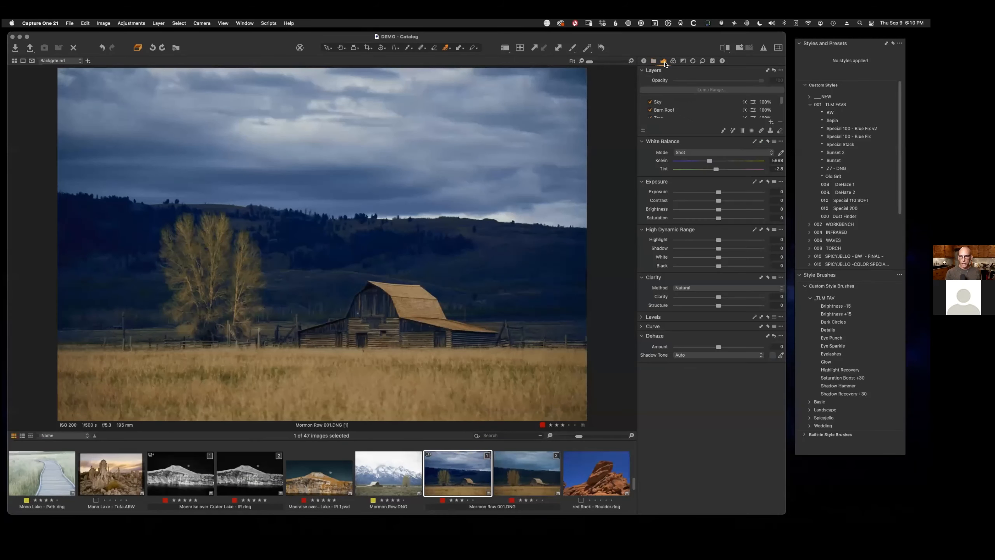
{"action": "left_click", "coordinate": [782, 71]}
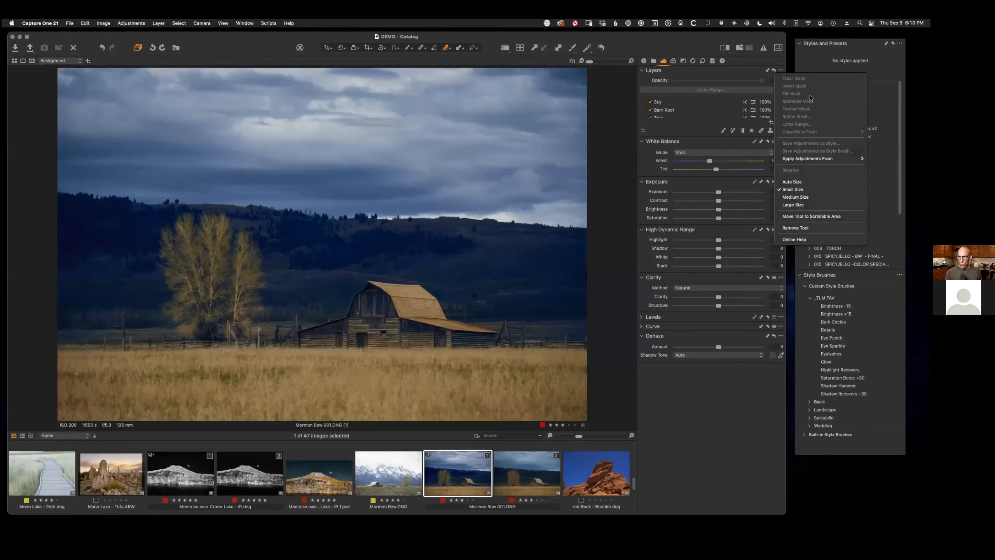
{"action": "left_click", "coordinate": [801, 197]}
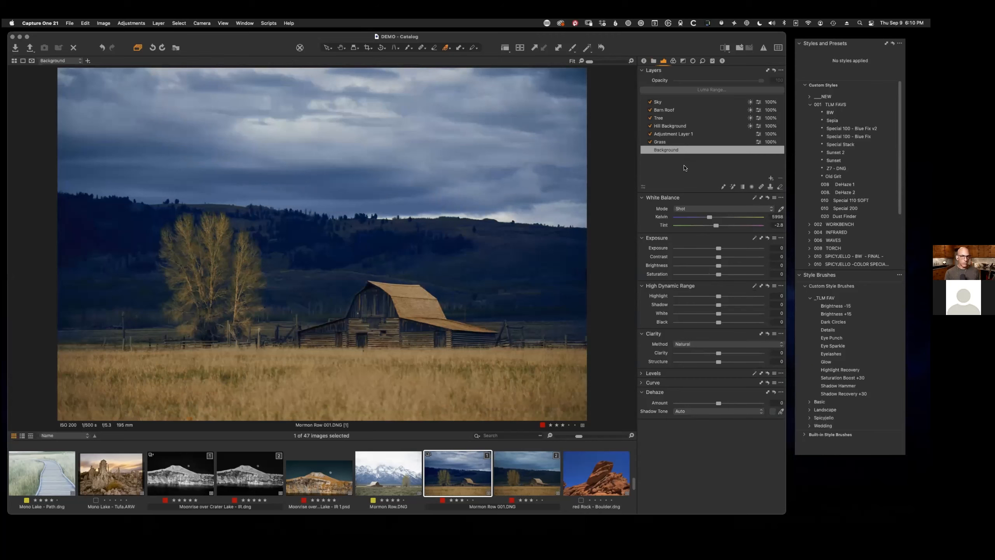
- Examine the masks of the Sky, Barn Roof, Tree, Hill Background, Adjustment Layer 1 and Grass layers on the photo
{"action": "left_click", "coordinate": [660, 104]}
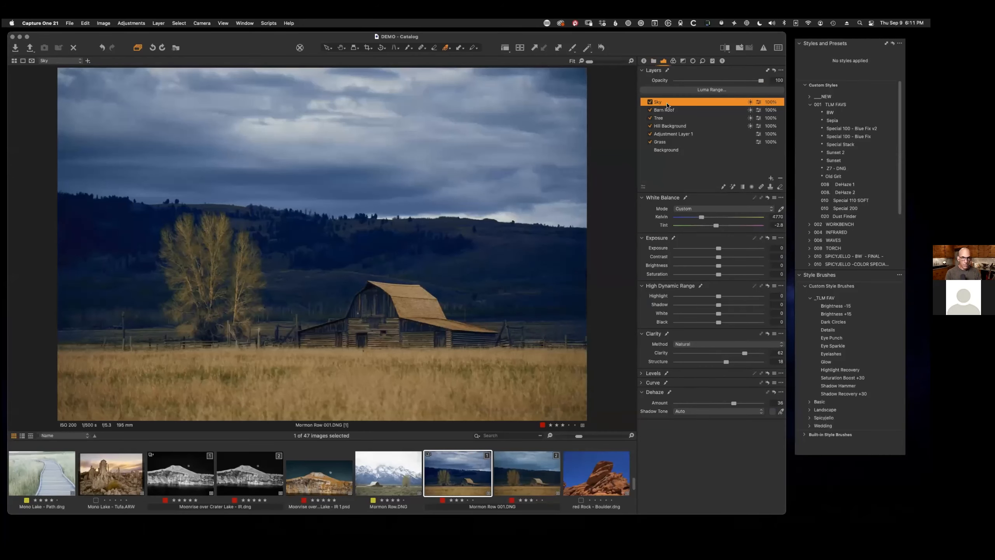
{"action": "key", "text": "m"}
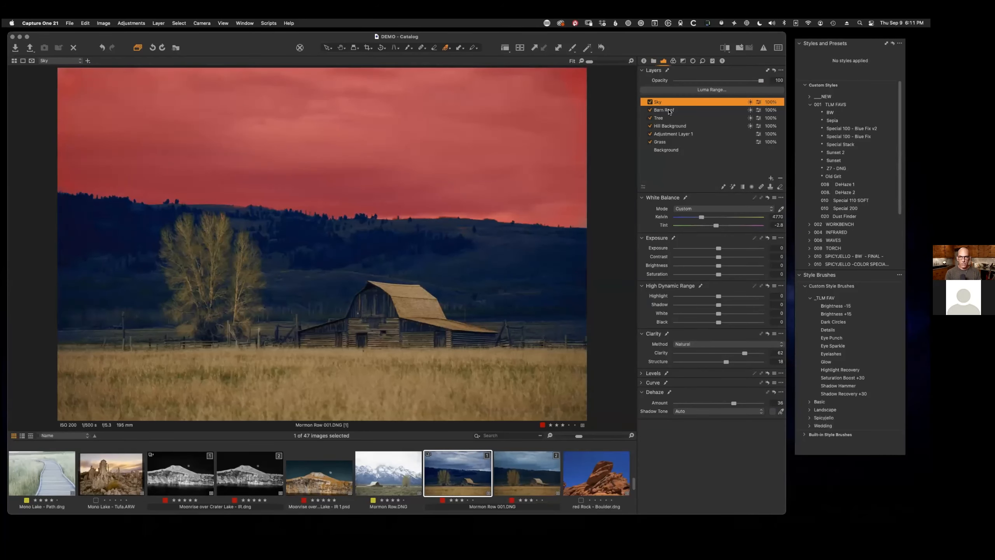
{"action": "left_click", "coordinate": [669, 111]}
{"action": "left_click", "coordinate": [666, 119]}
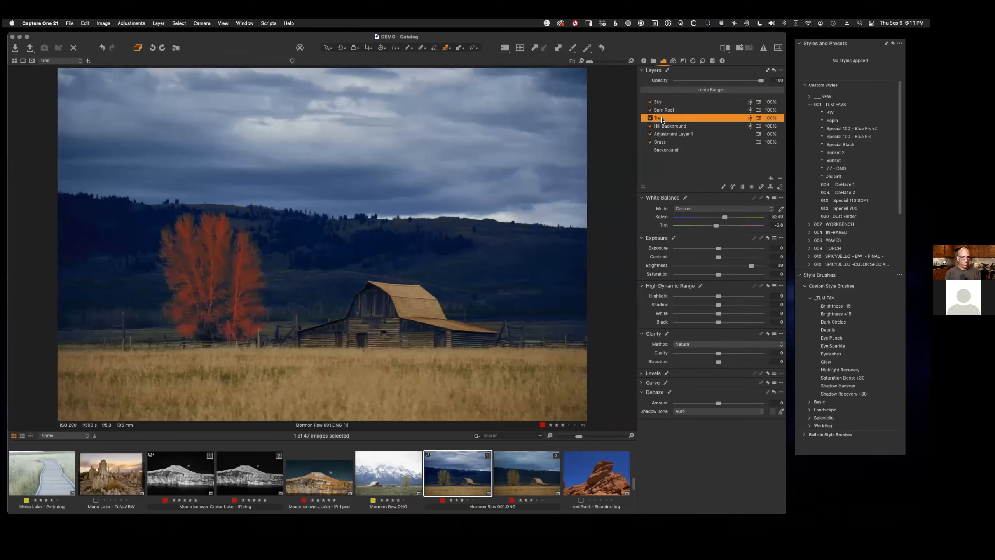
{"action": "left_click", "coordinate": [667, 127]}
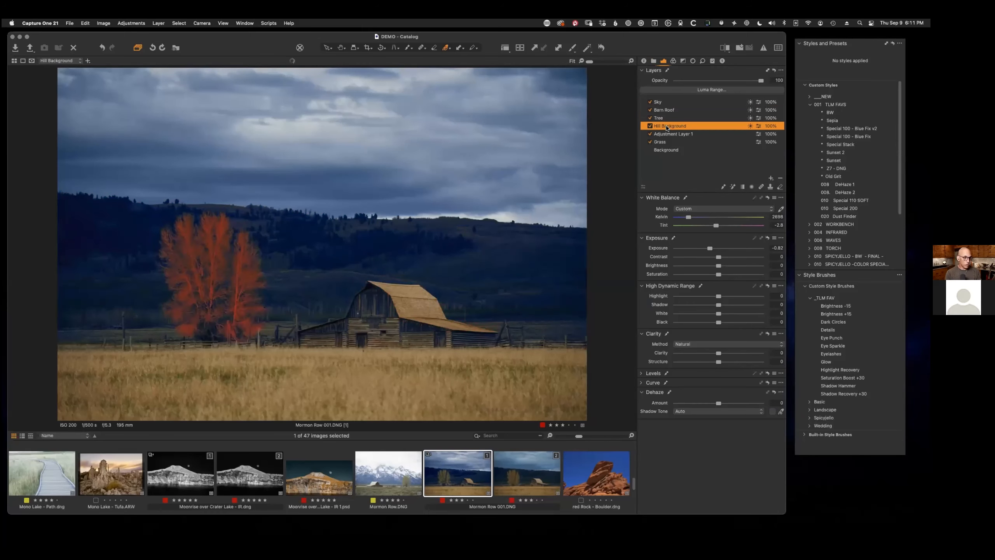
{"action": "left_click", "coordinate": [675, 134]}
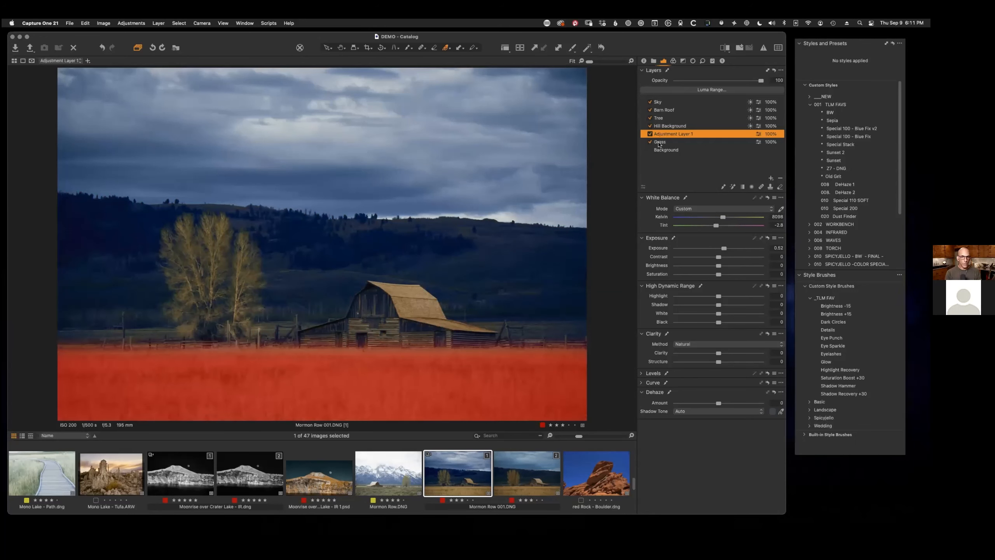
{"action": "left_click", "coordinate": [659, 143]}
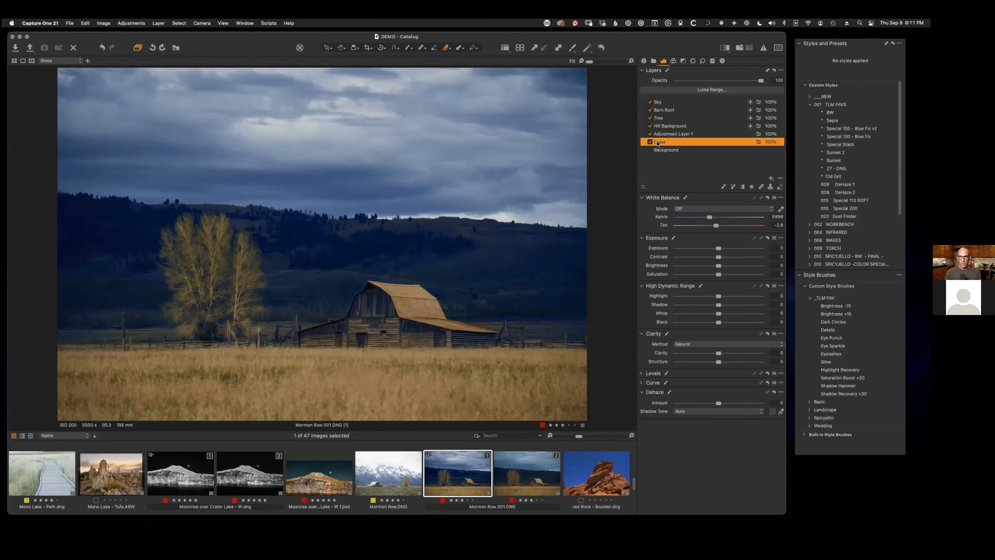
{"action": "double_click", "coordinate": [658, 142]}
{"action": "left_click", "coordinate": [670, 137]}
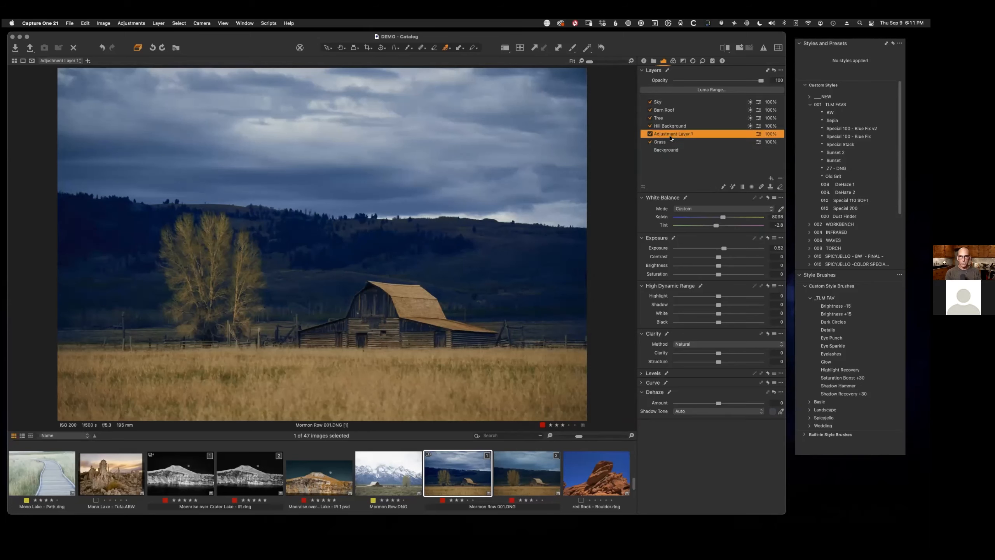
- Delete the Grass layer, check the mask of Adjustment Layer 1, and hide the mask overlay
{"action": "left_click", "coordinate": [666, 144]}
{"action": "left_click", "coordinate": [781, 178]}
{"action": "left_click", "coordinate": [671, 135]}
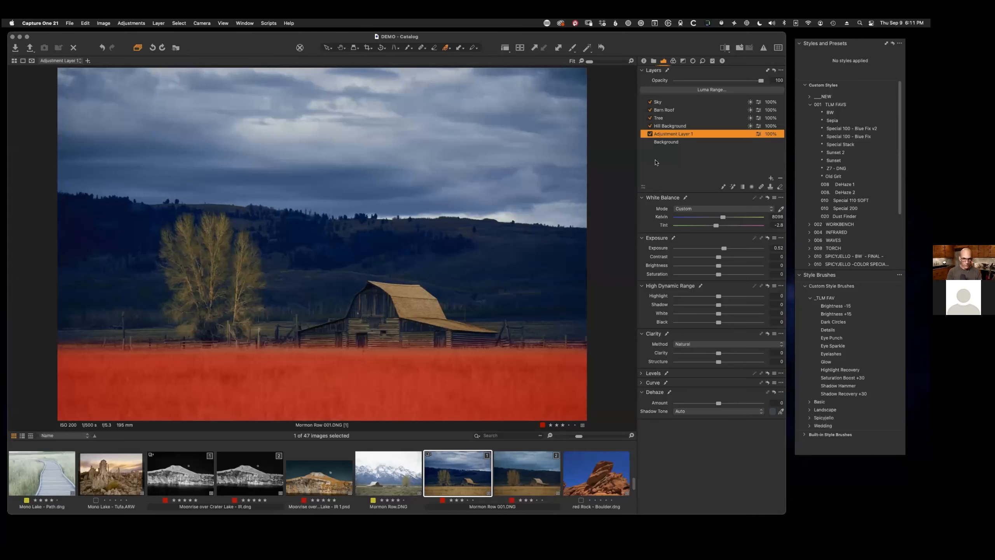
{"action": "key", "text": "m"}
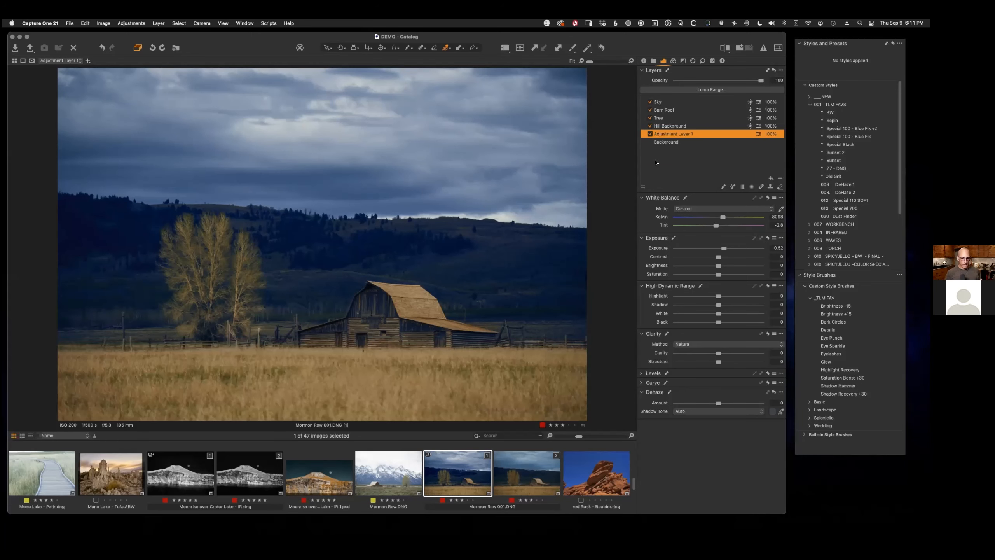
- Create a new unedited variant from the second Mormon Row 001.DNG variant
{"action": "left_click", "coordinate": [525, 475]}
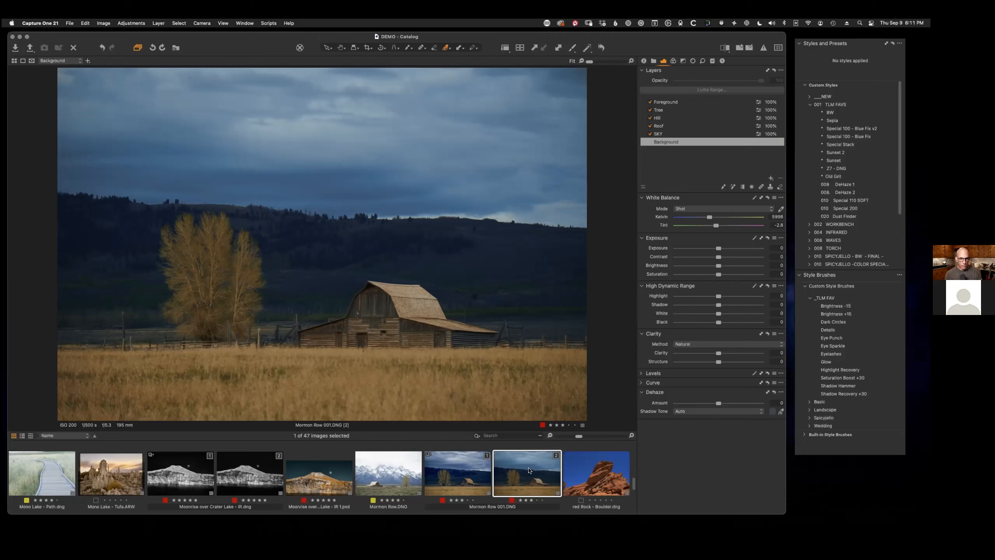
{"action": "right_click", "coordinate": [527, 467]}
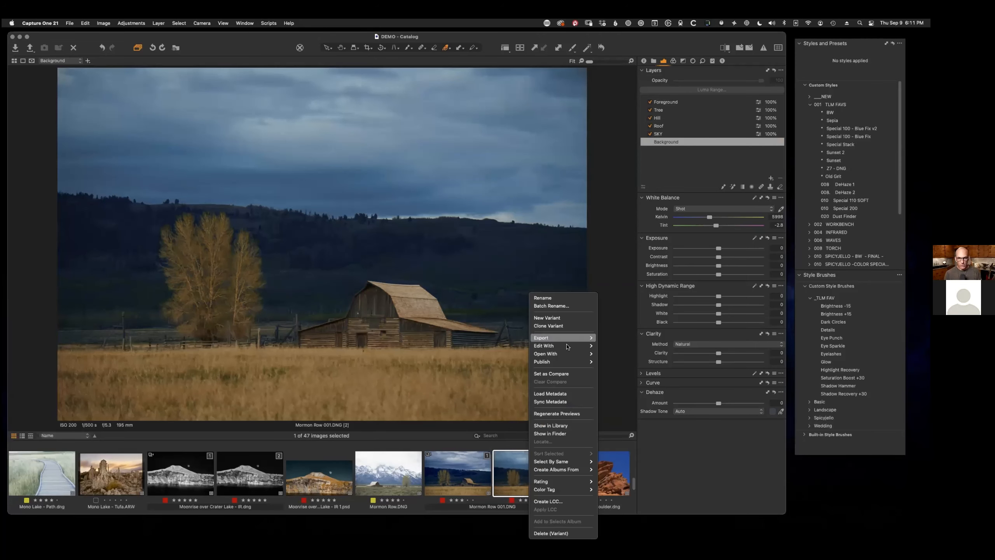
{"action": "left_click", "coordinate": [554, 319]}
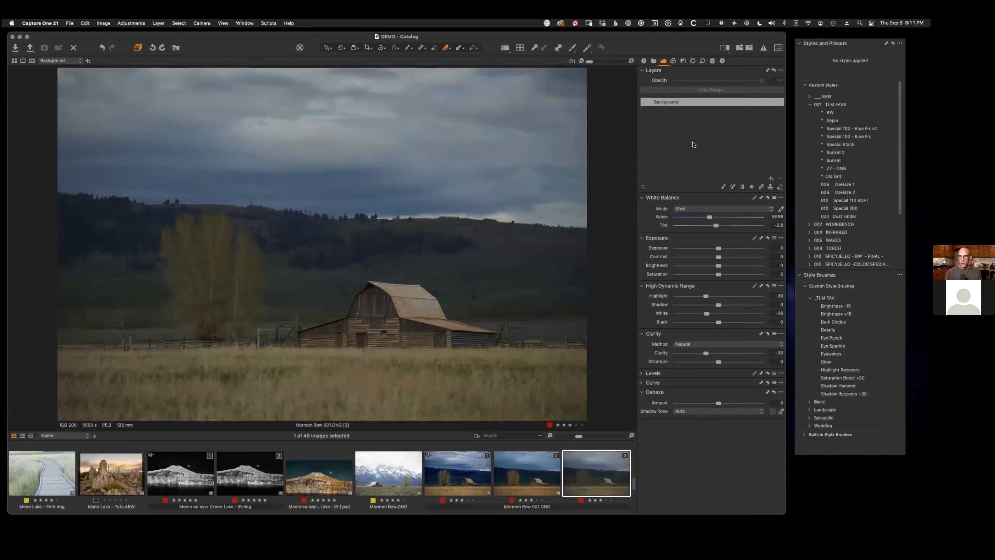
- Switch to the Default workspace and shift the catalog window slightly on the desktop
{"action": "left_click_drag", "start_coordinate": [650, 44], "coordinate": [653, 44]}
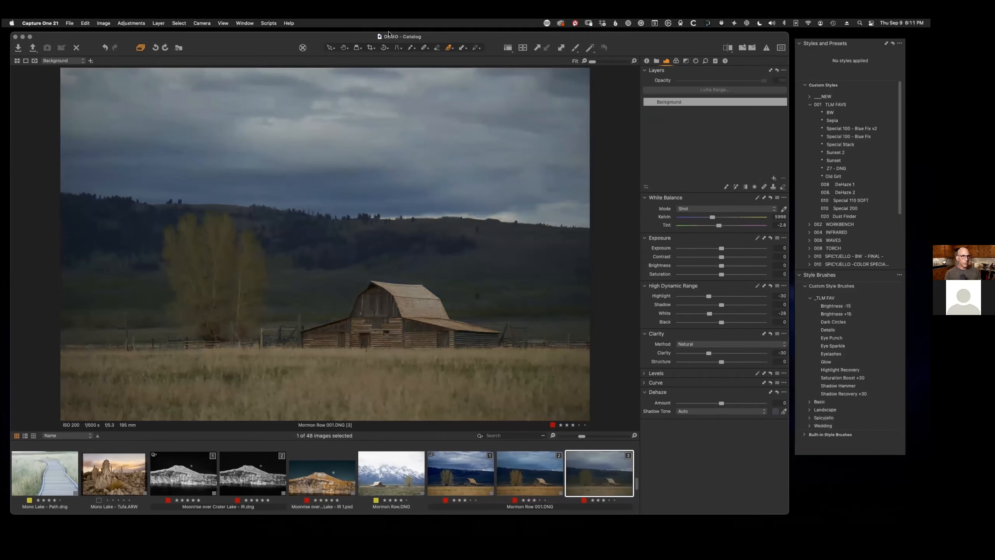
{"action": "left_click", "coordinate": [246, 24]}
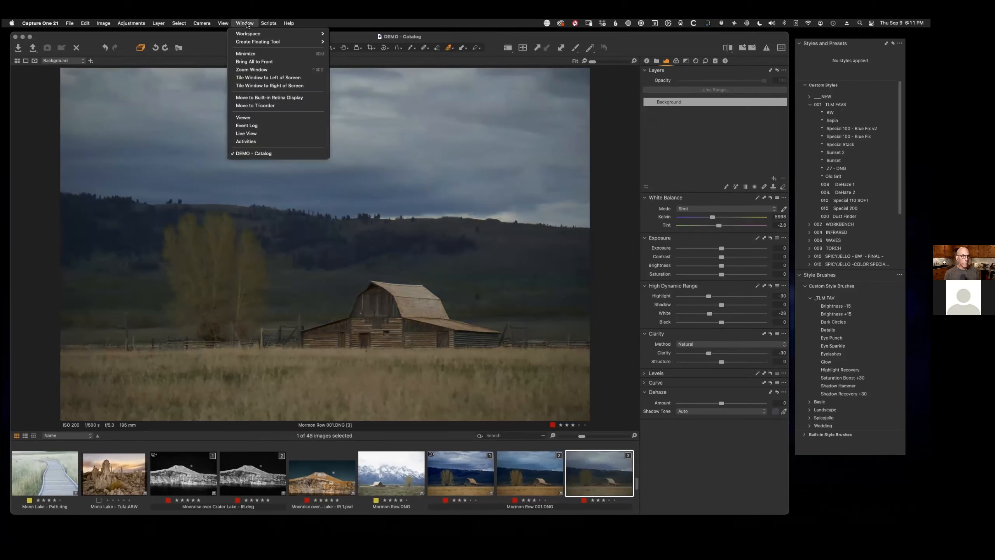
{"action": "mouse_move", "coordinate": [249, 33]}
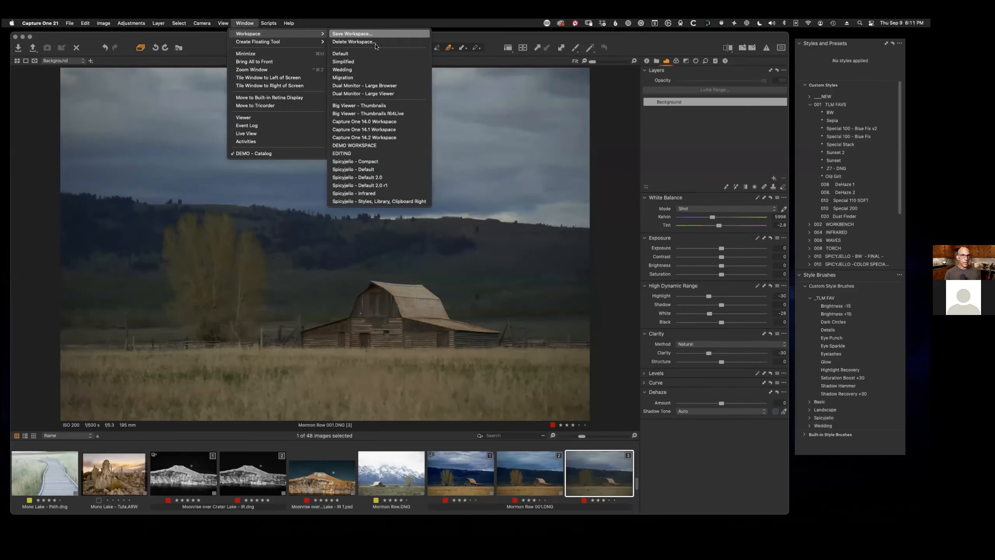
{"action": "left_click", "coordinate": [347, 54]}
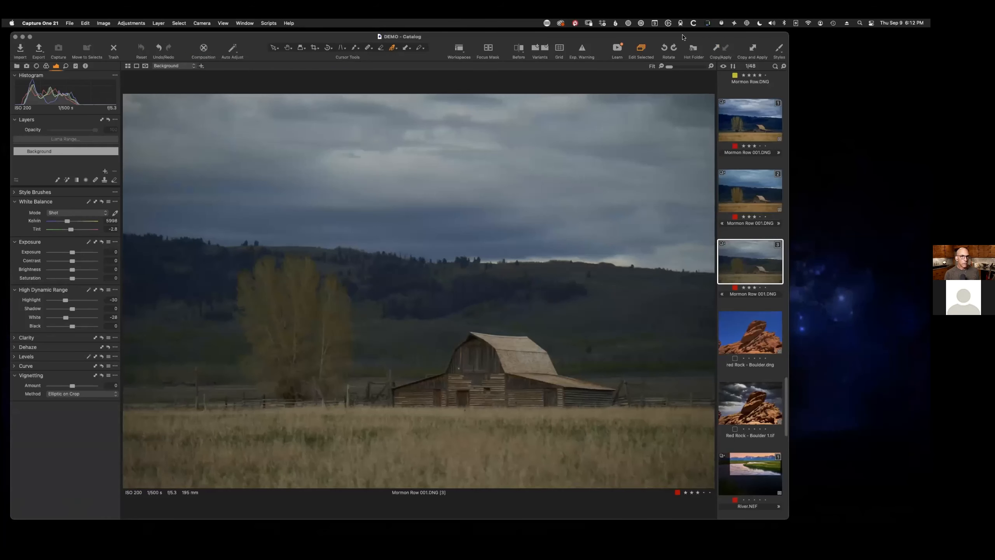
{"action": "left_click_drag", "start_coordinate": [599, 39], "coordinate": [613, 44]}
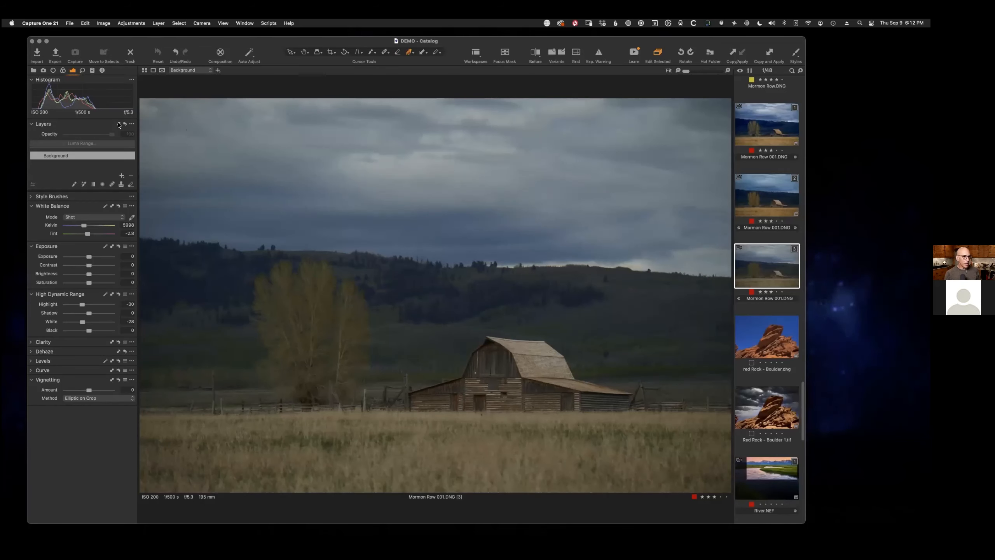
- Review the tools in each tool group of the Default workspace, from the library through color to styles
{"action": "left_click", "coordinate": [35, 73]}
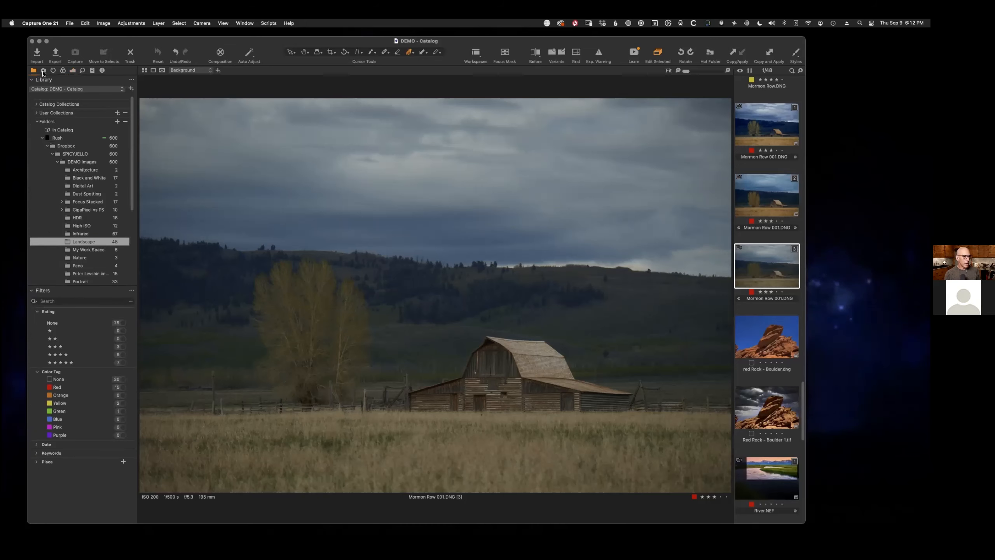
{"action": "left_click", "coordinate": [43, 73]}
{"action": "left_click", "coordinate": [53, 71]}
{"action": "left_click", "coordinate": [66, 72]}
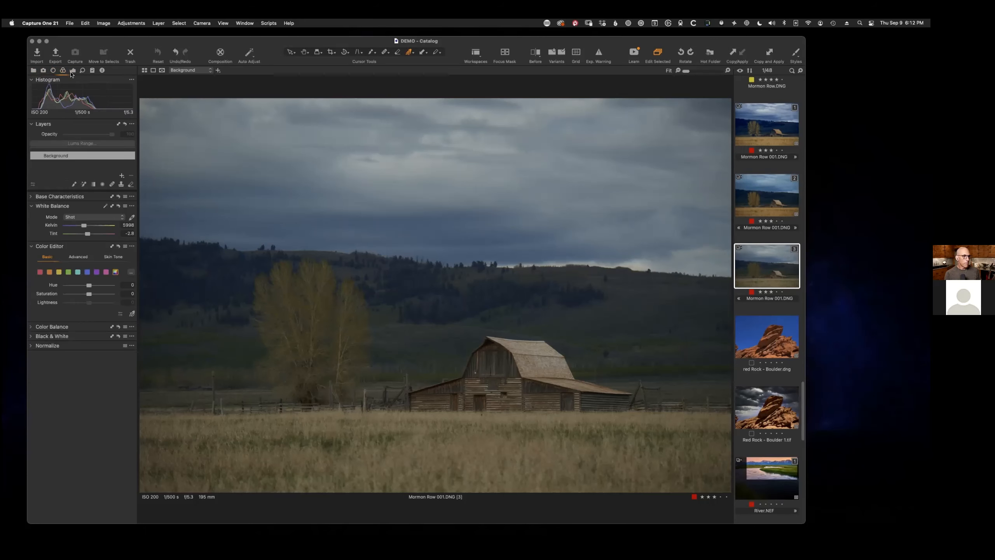
{"action": "left_click", "coordinate": [72, 71]}
{"action": "left_click", "coordinate": [83, 72]}
{"action": "left_click", "coordinate": [92, 71]}
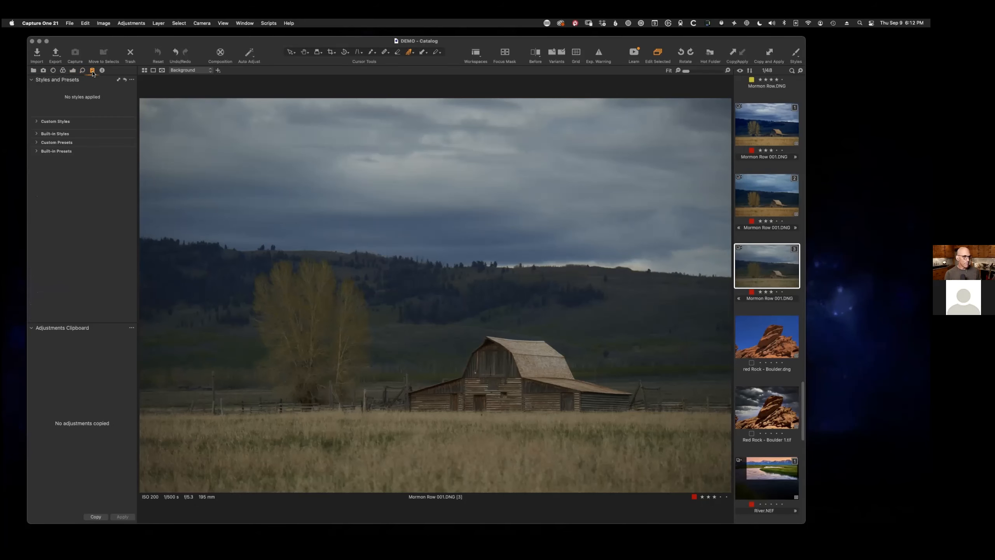
{"action": "left_click", "coordinate": [33, 70]}
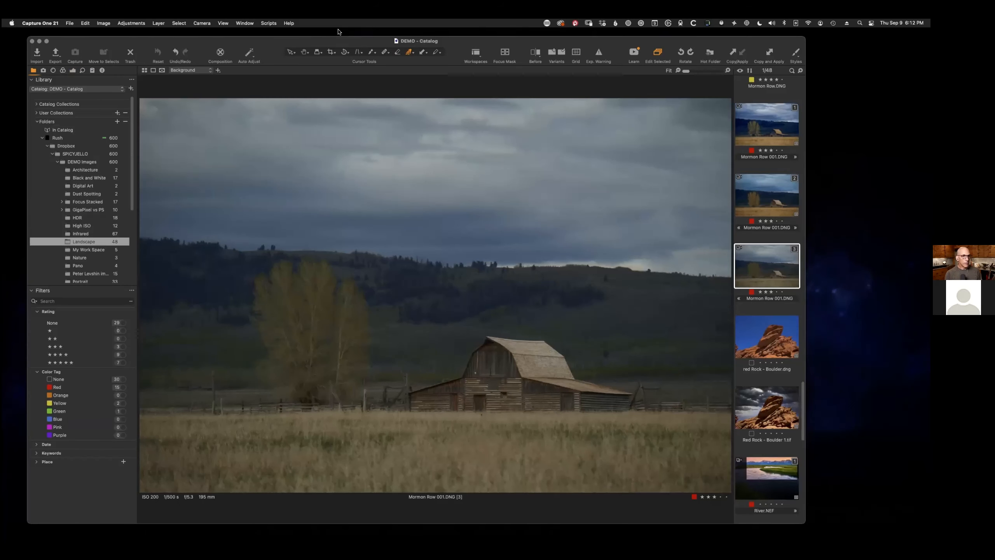
- Load the Spicyjello - Default 2.0 r1 workspace and place the floating Style Brushes tool directly beneath Styles and Presets
{"action": "left_click", "coordinate": [244, 23]}
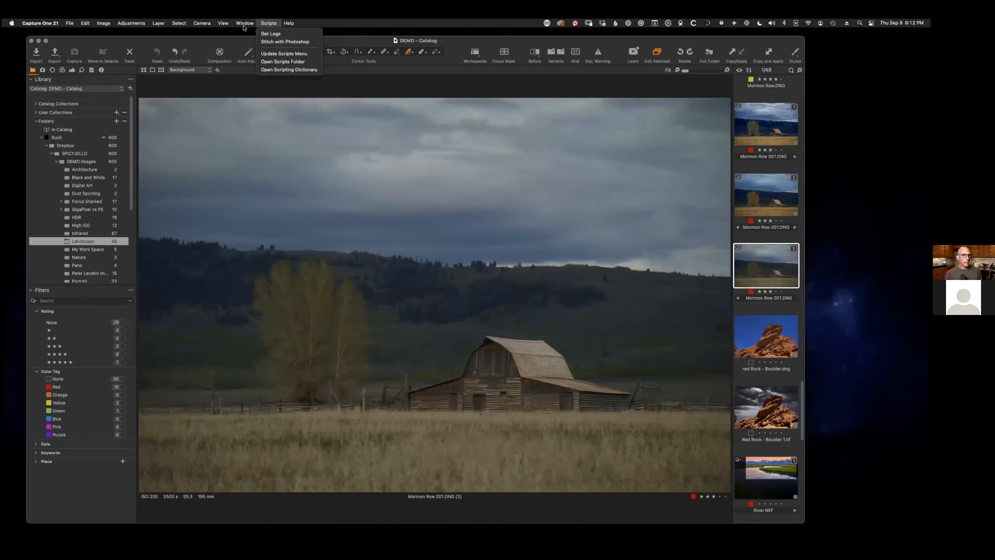
{"action": "mouse_move", "coordinate": [240, 37]}
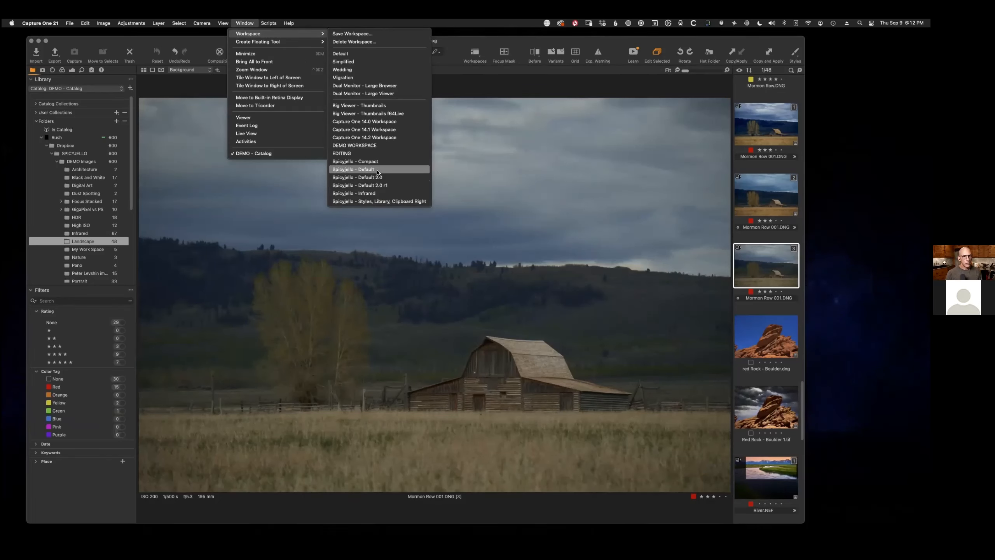
{"action": "left_click", "coordinate": [376, 186]}
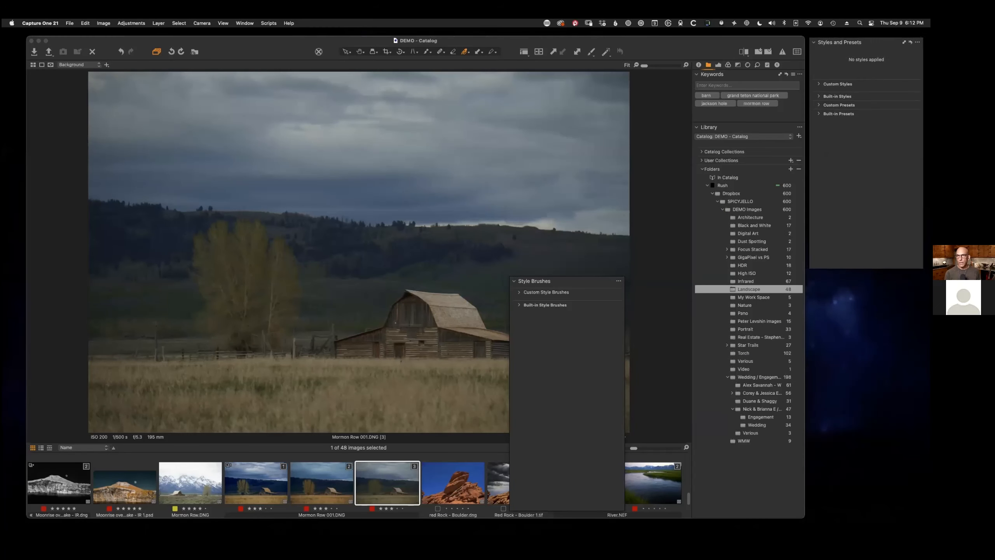
{"action": "mouse_move", "coordinate": [588, 281]}
{"action": "left_mouse_down"}
{"action": "mouse_move", "coordinate": [913, 284]}
{"action": "mouse_move", "coordinate": [888, 283]}
{"action": "left_mouse_up"}
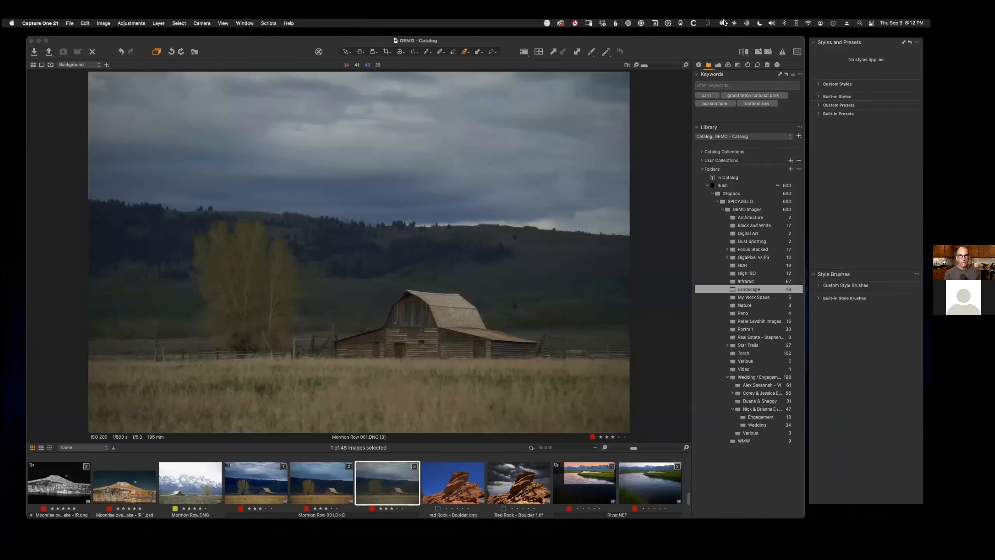
{"action": "left_click_drag", "start_coordinate": [714, 48], "coordinate": [710, 46]}
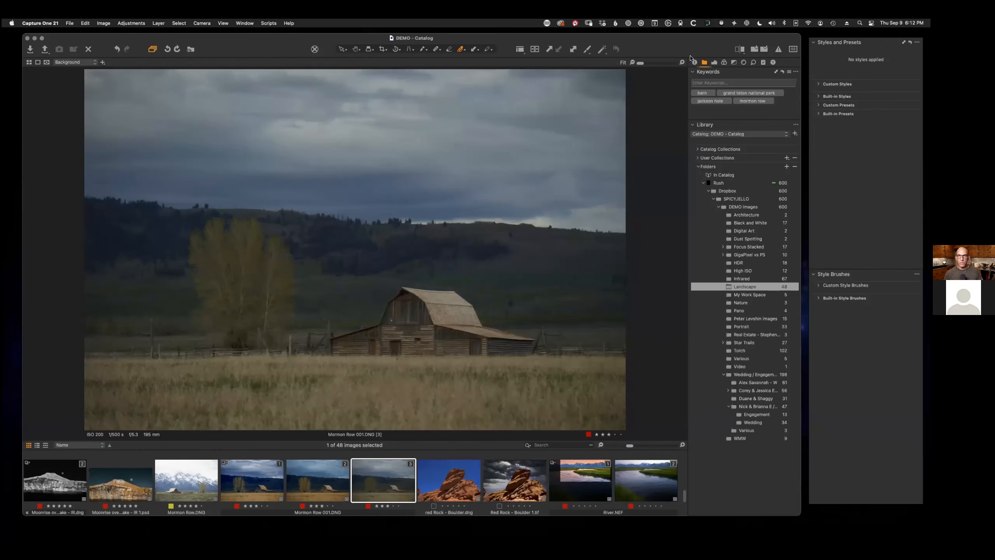
{"action": "left_click_drag", "start_coordinate": [702, 46], "coordinate": [701, 44]}
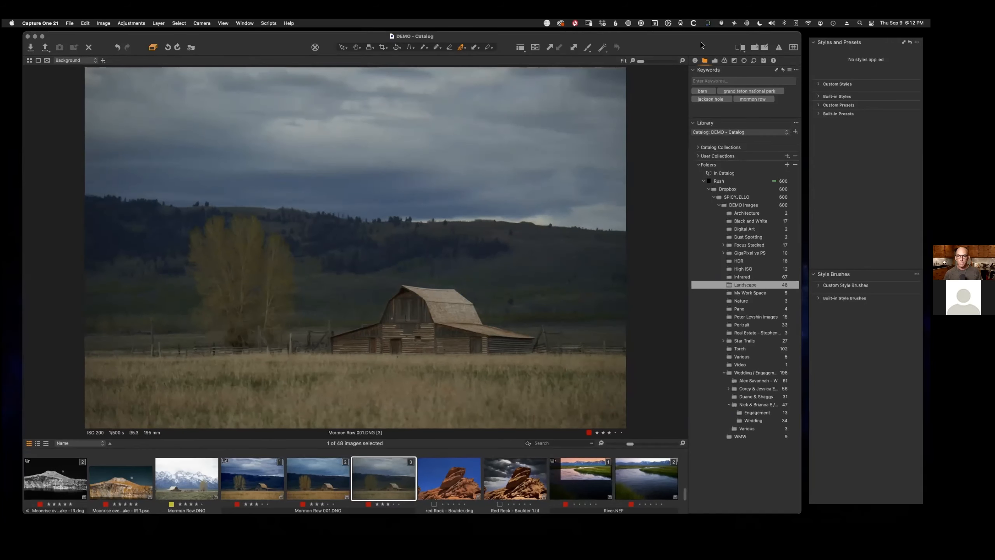
- Add the Focus tool to the Exposure tool tab
{"action": "left_click", "coordinate": [714, 61]}
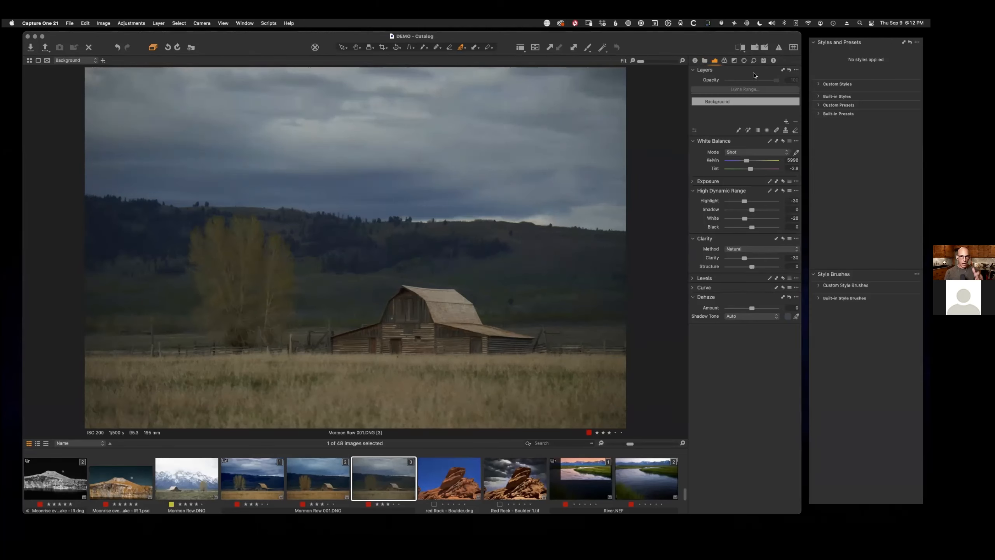
{"action": "right_click", "coordinate": [741, 70]}
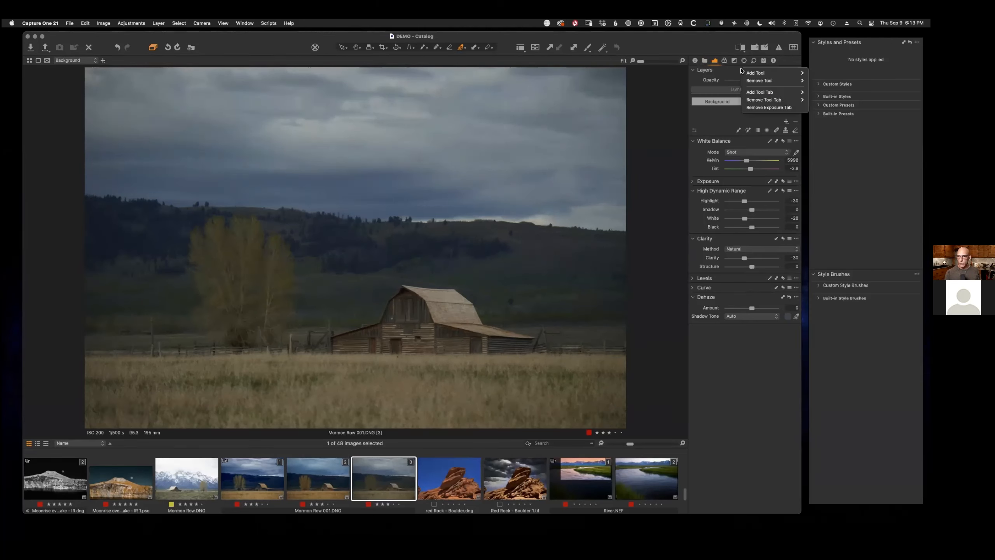
{"action": "mouse_move", "coordinate": [756, 73]}
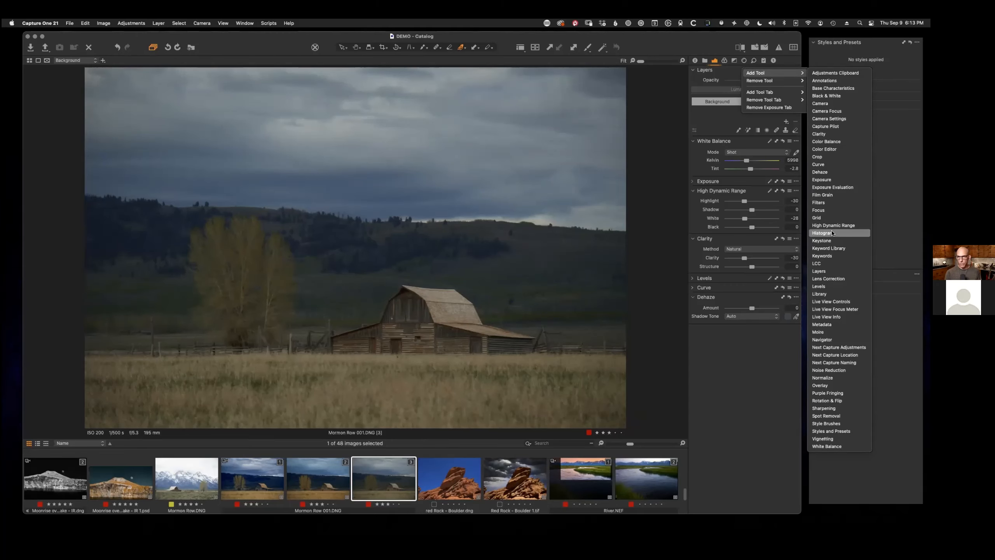
{"action": "left_click", "coordinate": [828, 213]}
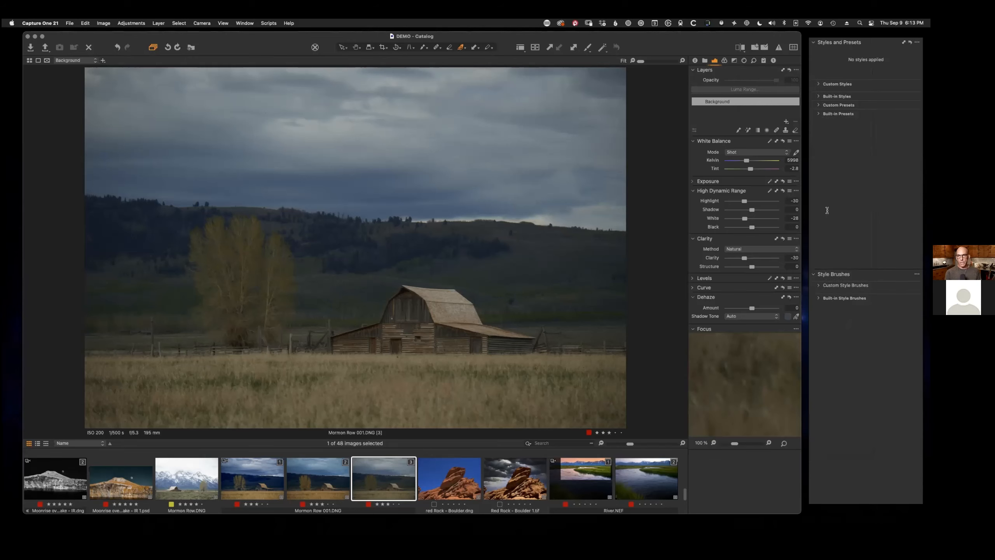
- Detach the Focus tool from the Exposure tool tab and remove it
{"action": "left_click_drag", "start_coordinate": [717, 331], "coordinate": [505, 206]}
{"action": "left_click", "coordinate": [546, 207]}
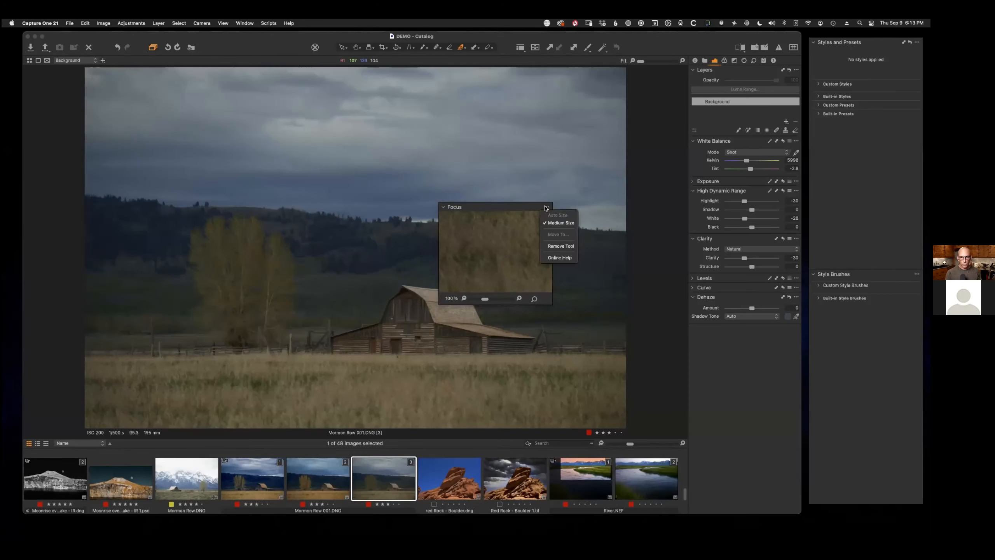
{"action": "left_click", "coordinate": [564, 248]}
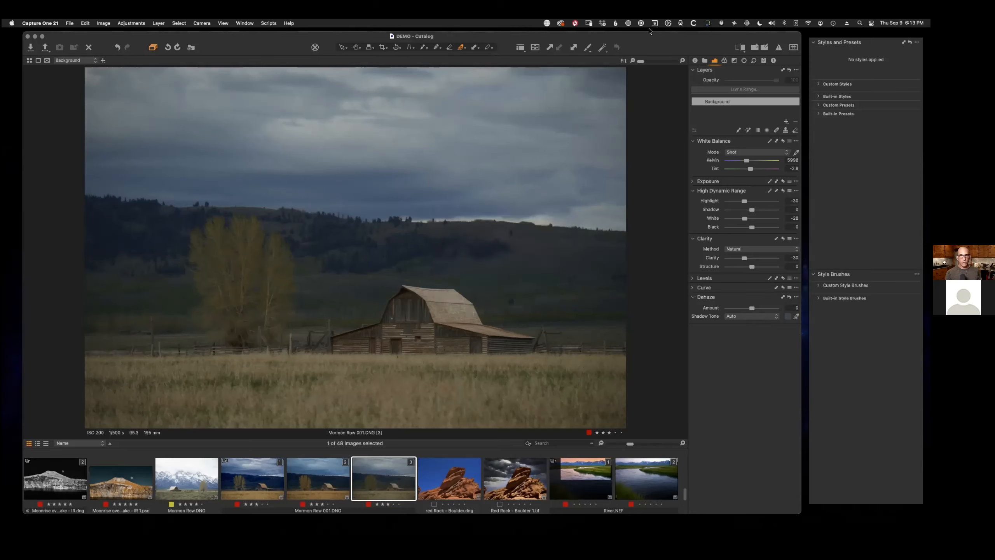
- Create a floating Focus tool and dock it below Dehaze in the Exposure tool tab
{"action": "left_click", "coordinate": [246, 25]}
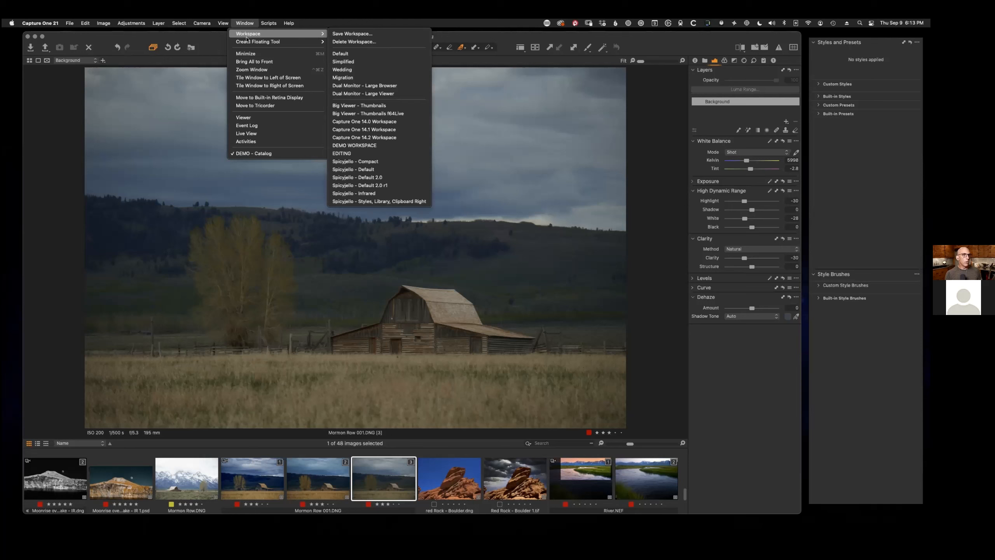
{"action": "mouse_move", "coordinate": [248, 42]}
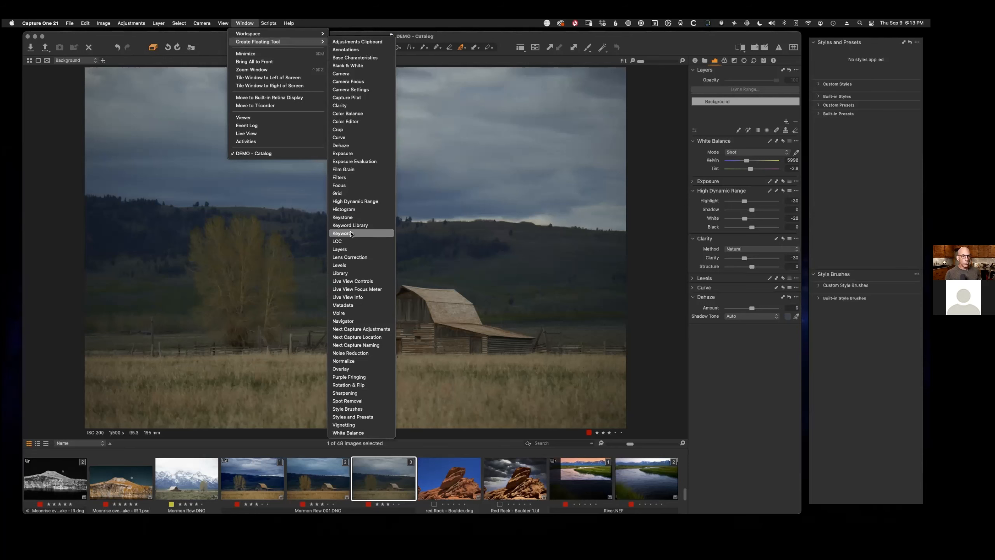
{"action": "left_click", "coordinate": [342, 185]}
{"action": "left_click_drag", "start_coordinate": [539, 168], "coordinate": [757, 338]}
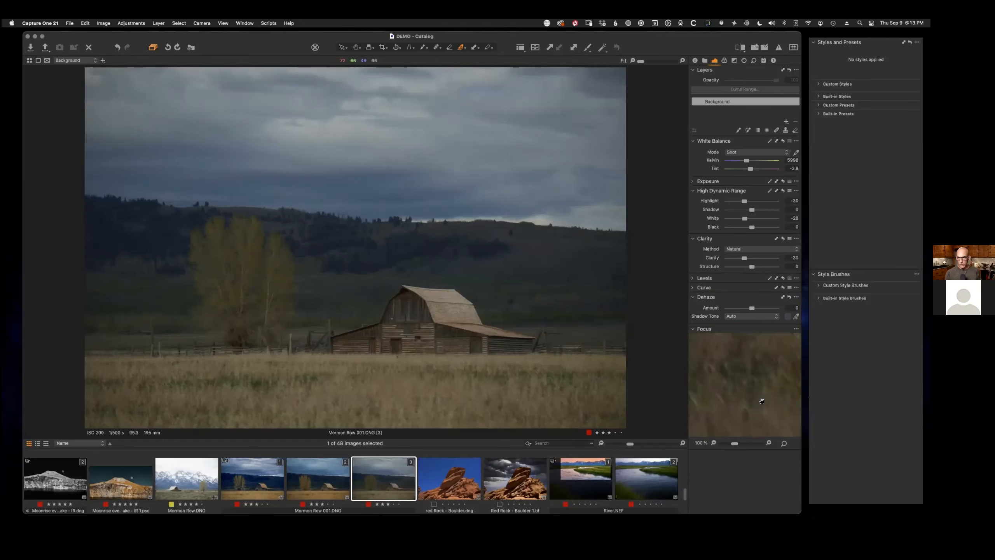
- Remove the docked Focus tool from beneath Dehaze
{"action": "left_click_drag", "start_coordinate": [760, 332], "coordinate": [759, 343]}
{"action": "left_click", "coordinate": [796, 329]}
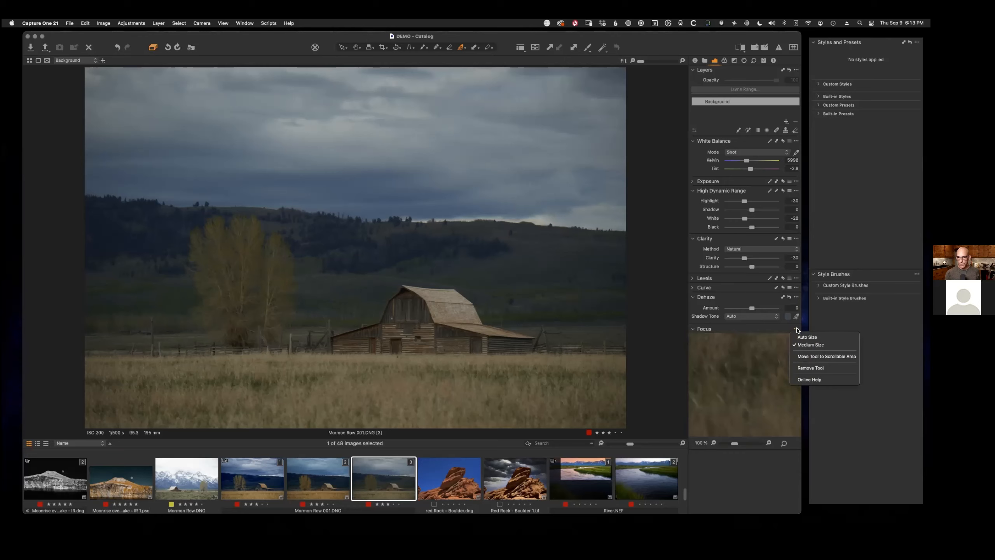
{"action": "left_click", "coordinate": [819, 368]}
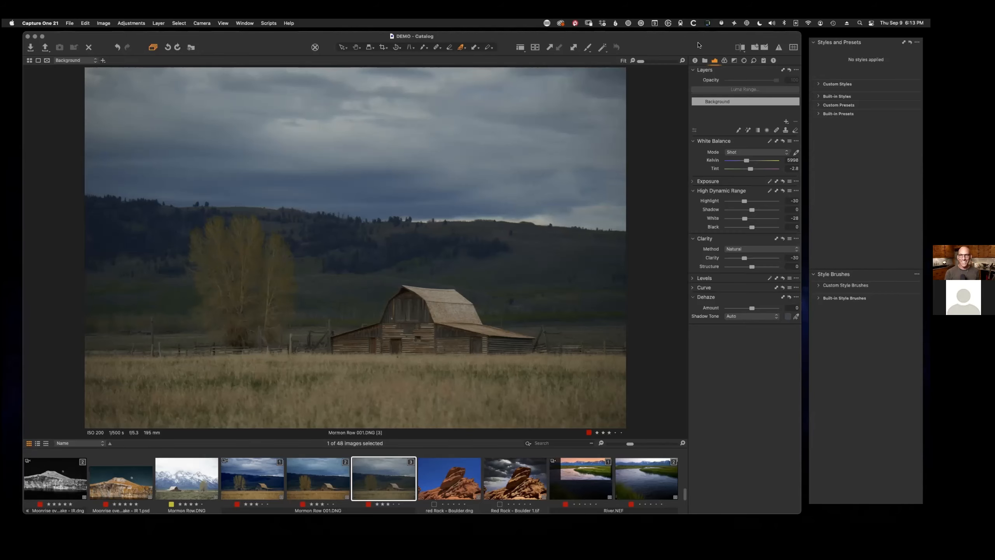
{"action": "left_click_drag", "start_coordinate": [699, 46], "coordinate": [690, 45]}
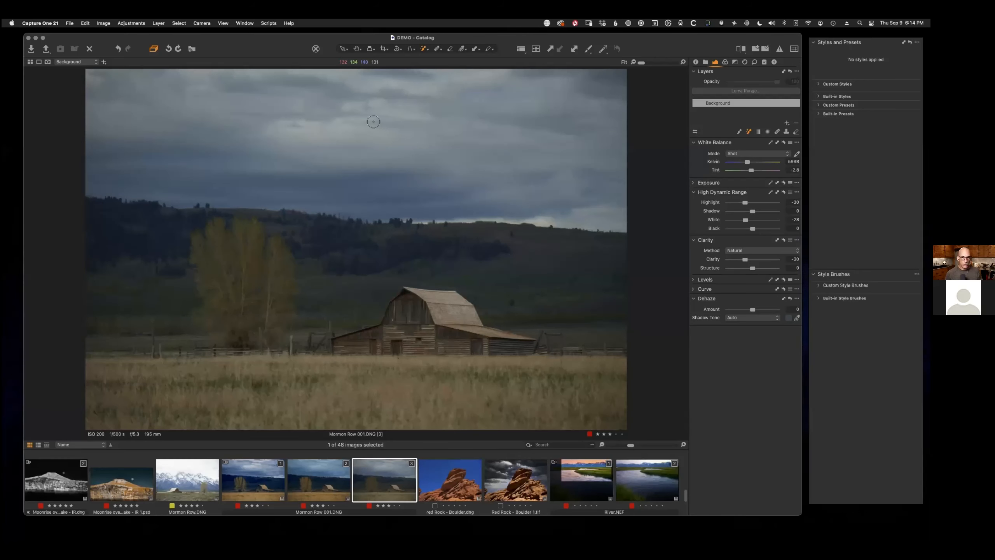
- Raise the tolerance slightly in the Magic Brush settings
{"action": "right_click", "coordinate": [435, 133]}
{"action": "right_click", "coordinate": [388, 141]}
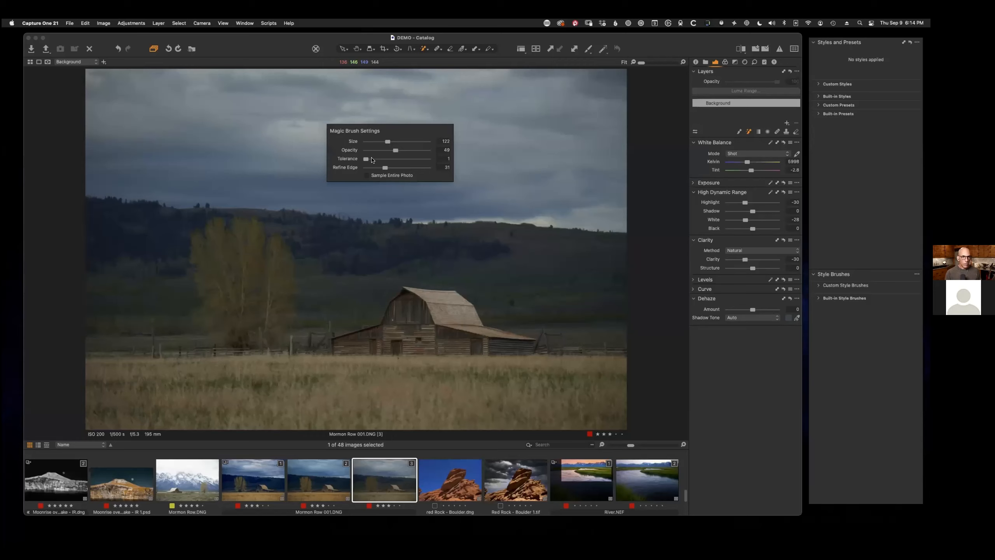
{"action": "left_click_drag", "start_coordinate": [366, 159], "coordinate": [372, 158]}
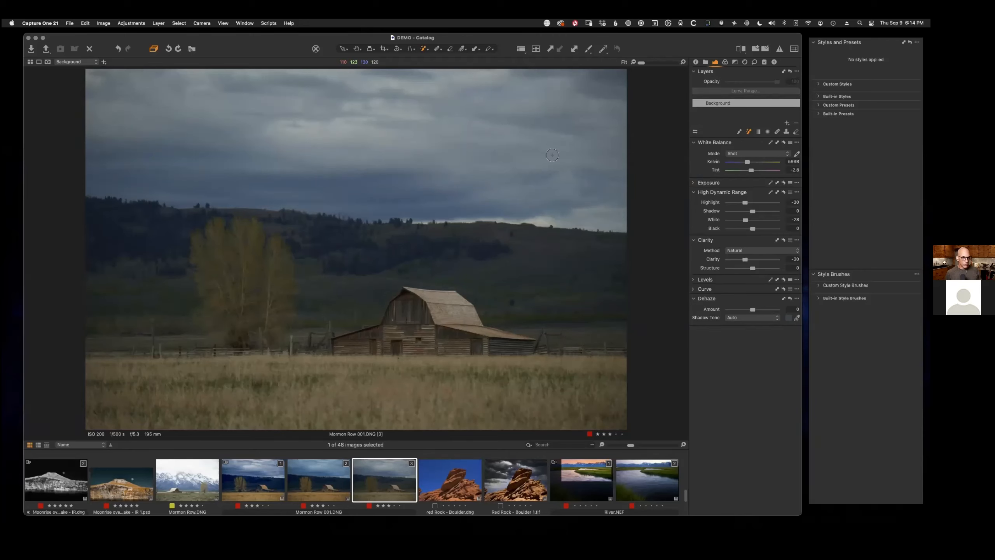
- Mask the sky on a new adjustment layer with the Magic Brush, display the mask and extend it into the sky's upper-right corner
{"action": "left_click", "coordinate": [580, 182]}
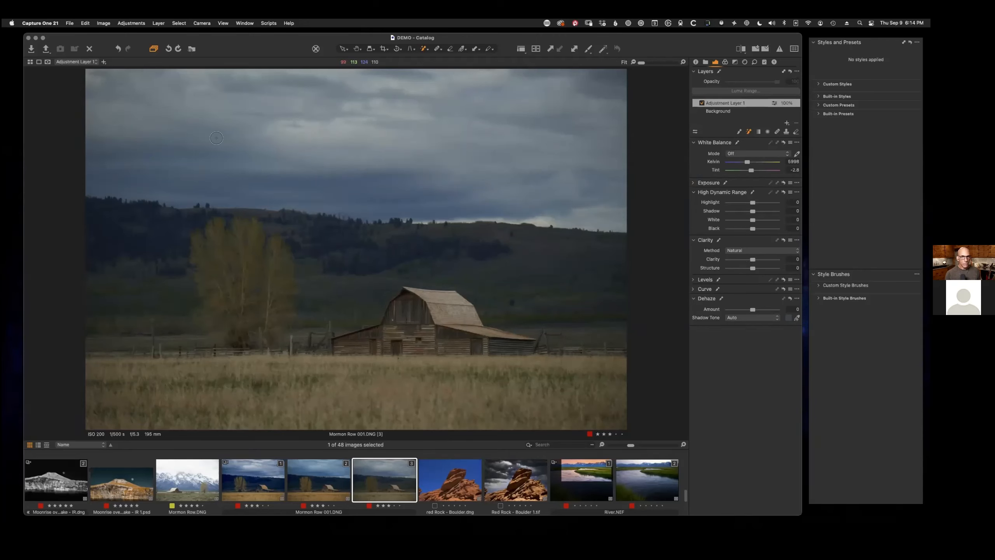
{"action": "left_click", "coordinate": [580, 182]}
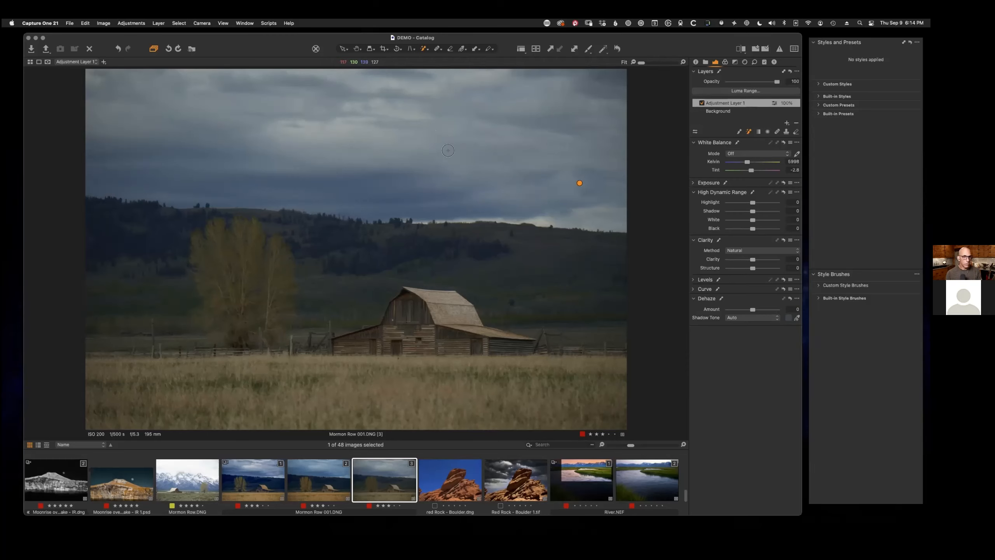
{"action": "key", "text": "m"}
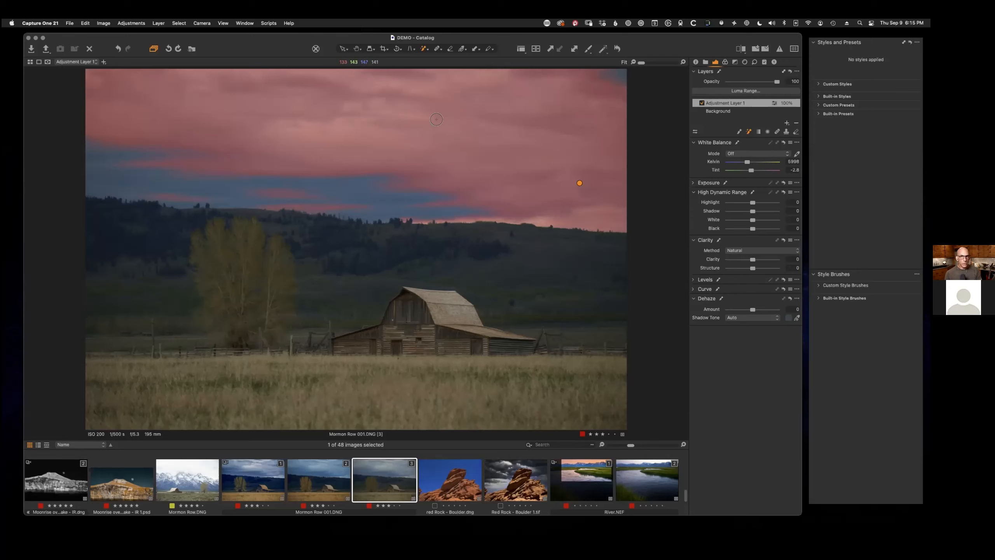
{"action": "left_click_drag", "start_coordinate": [605, 92], "coordinate": [615, 78]}
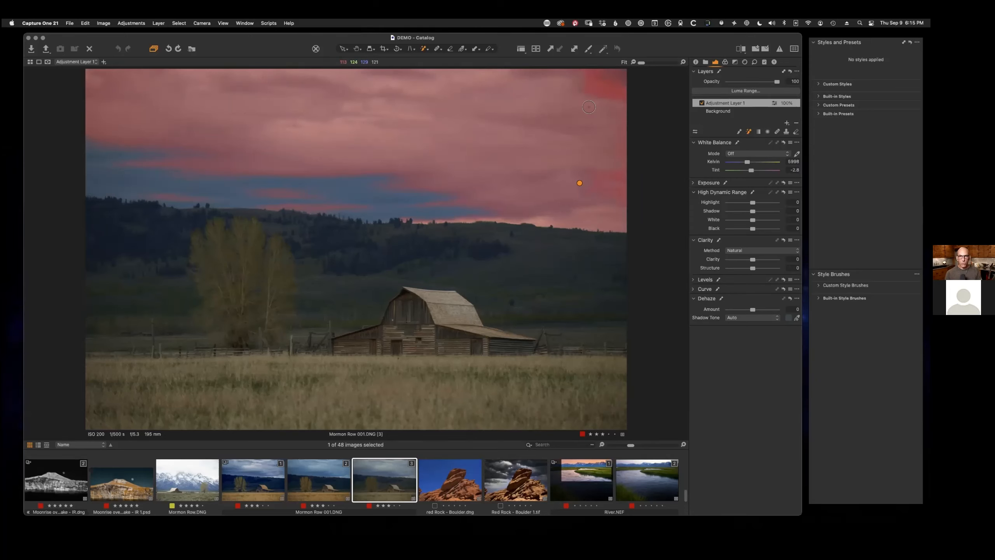
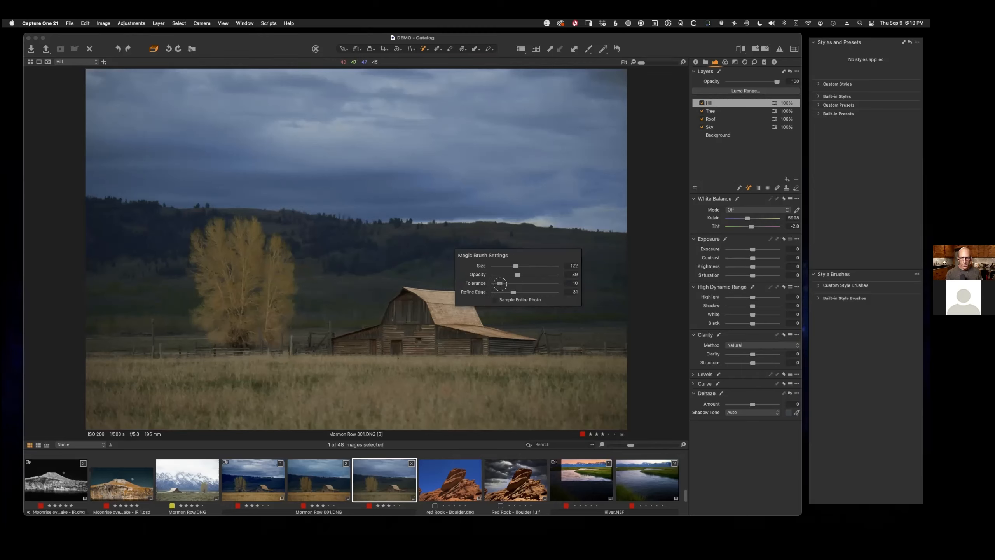
- Mask the hillside on the Hill layer with the Magic Brush, inspect the mask's edge along the ridge and hide the mask
{"action": "mouse_move", "coordinate": [347, 257]}
{"action": "left_mouse_down"}
{"action": "mouse_move", "coordinate": [442, 260]}
{"action": "mouse_move", "coordinate": [414, 254]}
{"action": "mouse_move", "coordinate": [496, 248]}
{"action": "left_mouse_up"}
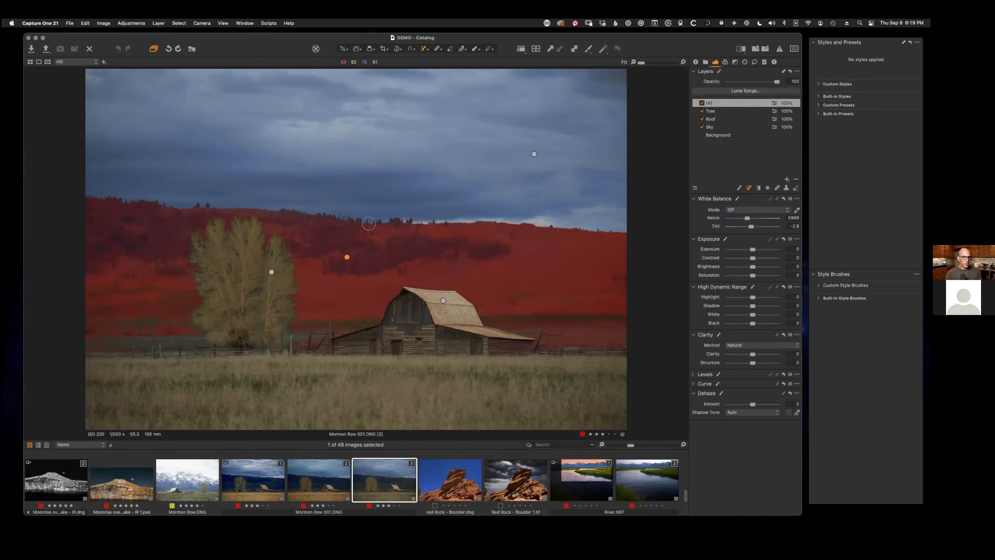
{"action": "scroll", "coordinate": [368, 223], "scroll_direction": "up", "scroll_amount": 3}
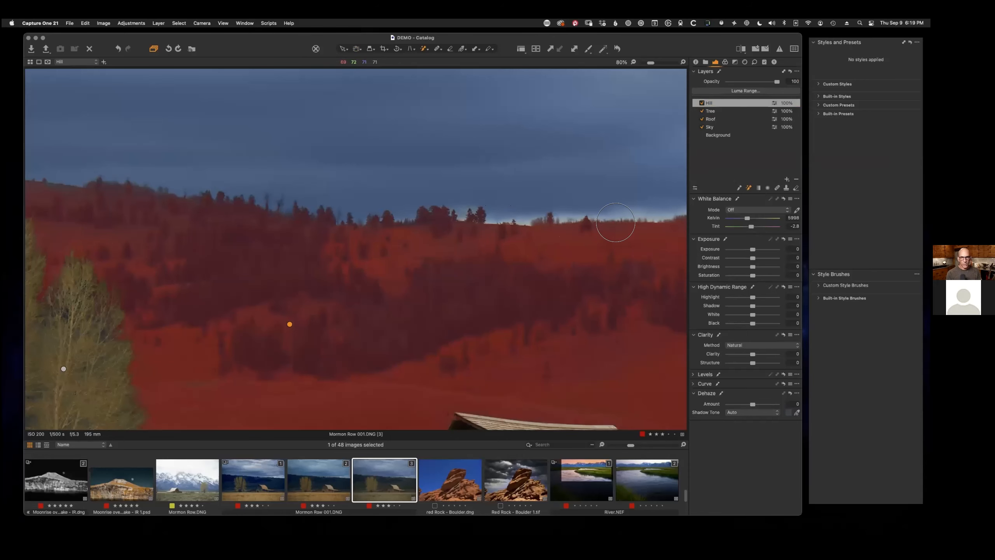
{"action": "scroll", "coordinate": [616, 222], "scroll_direction": "down", "scroll_amount": 3}
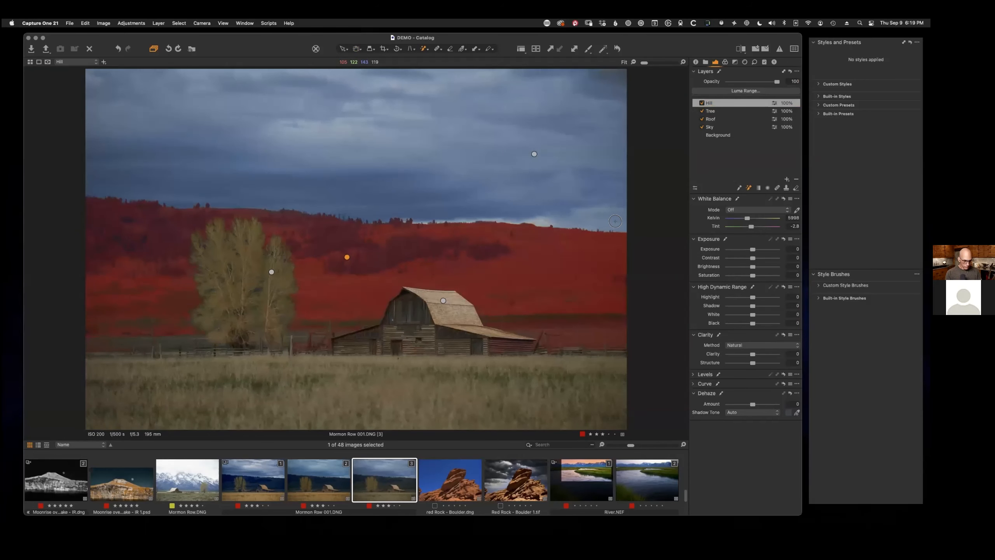
{"action": "key", "text": "m"}
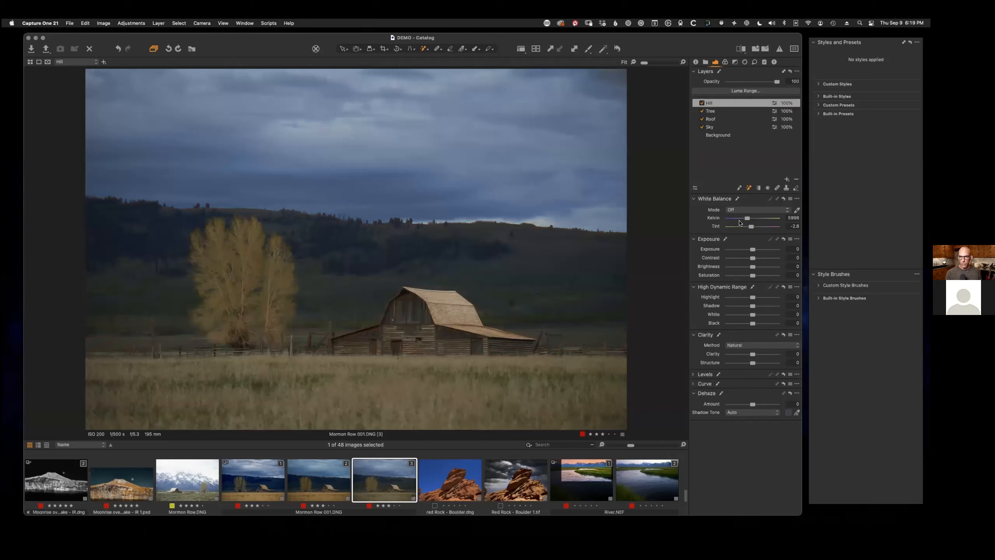
- Cool the Hill layer's white balance to 4554 Kelvin and lower its brightness to -28
{"action": "left_click", "coordinate": [741, 219]}
{"action": "left_click_drag", "start_coordinate": [740, 220], "coordinate": [742, 221]}
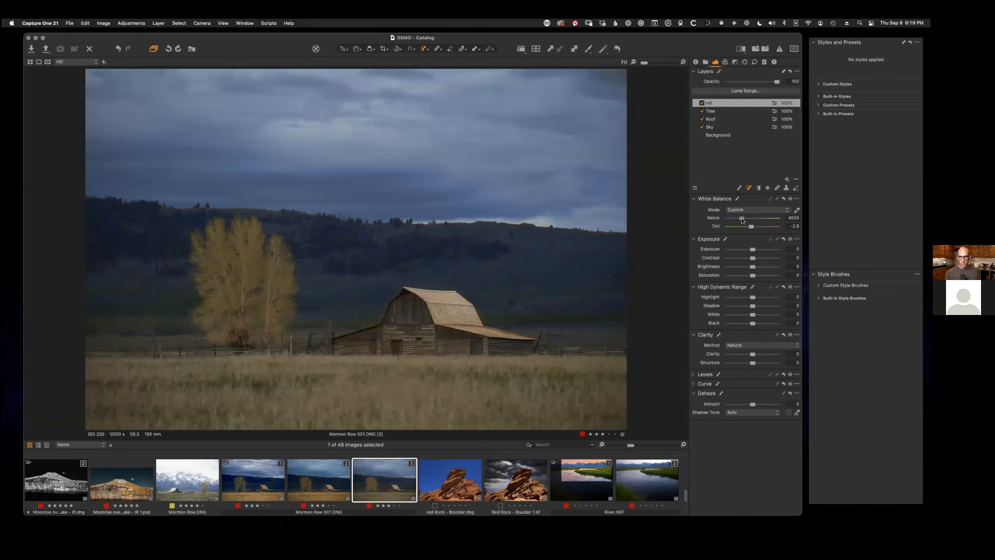
{"action": "left_click", "coordinate": [737, 266]}
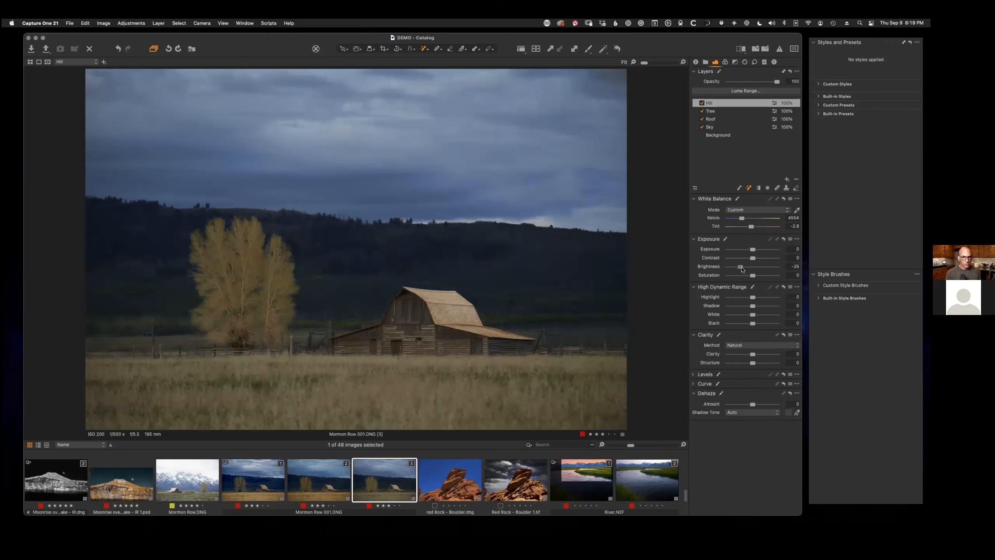
{"action": "left_click_drag", "start_coordinate": [738, 270], "coordinate": [740, 271]}
- Review the masks of the Hill, Tree, Roof and Sky layers by selecting each in turn
{"action": "left_click", "coordinate": [711, 112]}
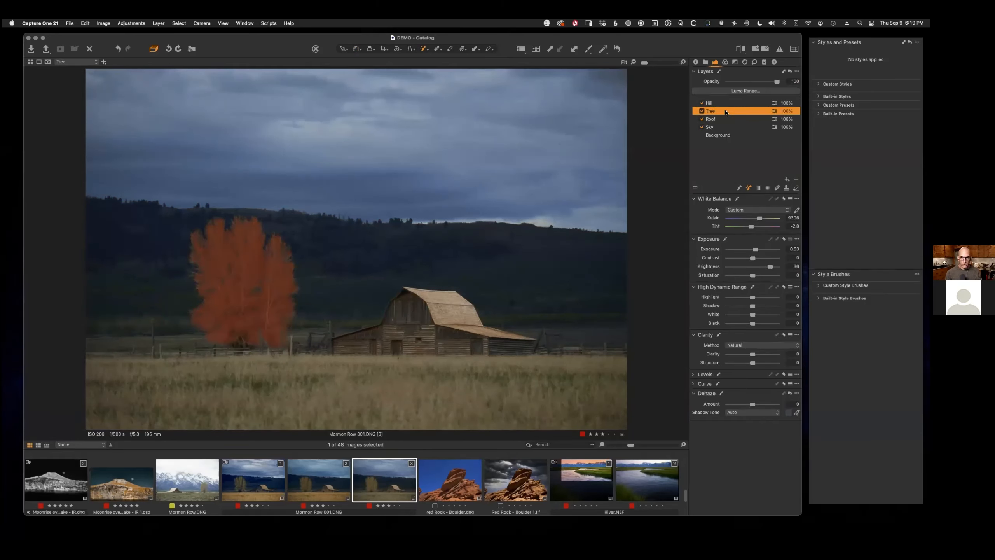
{"action": "left_click", "coordinate": [711, 119]}
{"action": "left_click", "coordinate": [712, 127]}
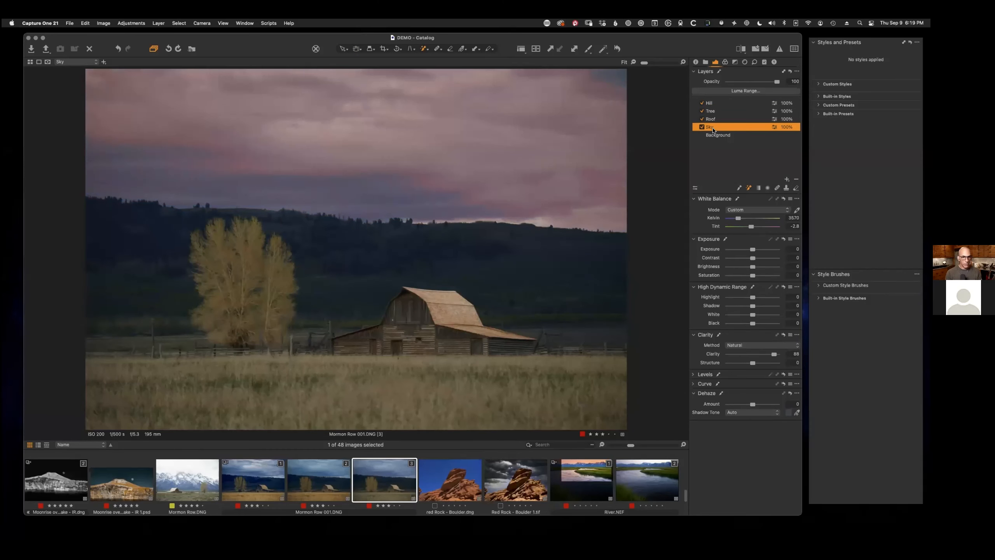
{"action": "left_click", "coordinate": [712, 103]}
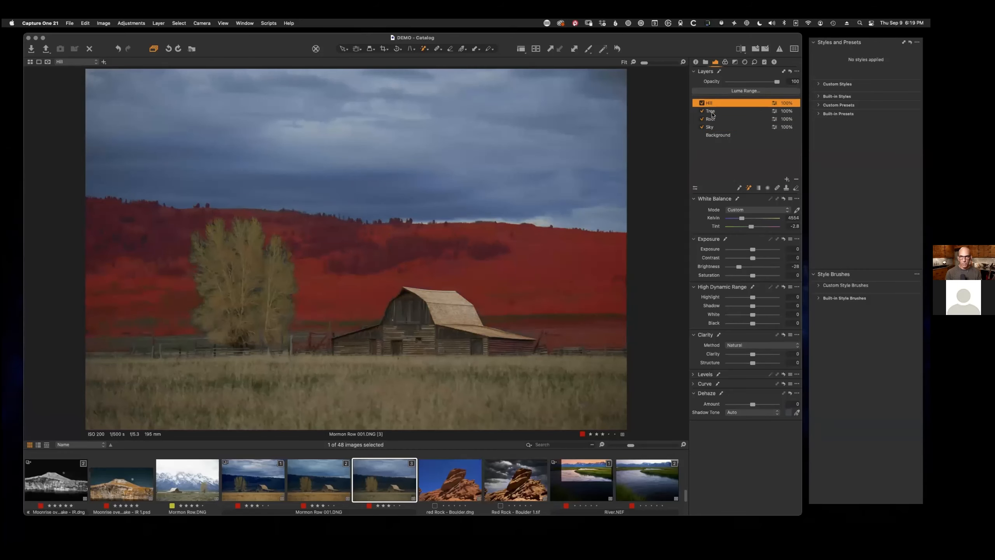
{"action": "left_click", "coordinate": [712, 112]}
{"action": "left_click", "coordinate": [712, 119]}
- On the Sky layer, set Clarity to 100 and the Dehaze amount to 90
{"action": "left_click", "coordinate": [711, 127]}
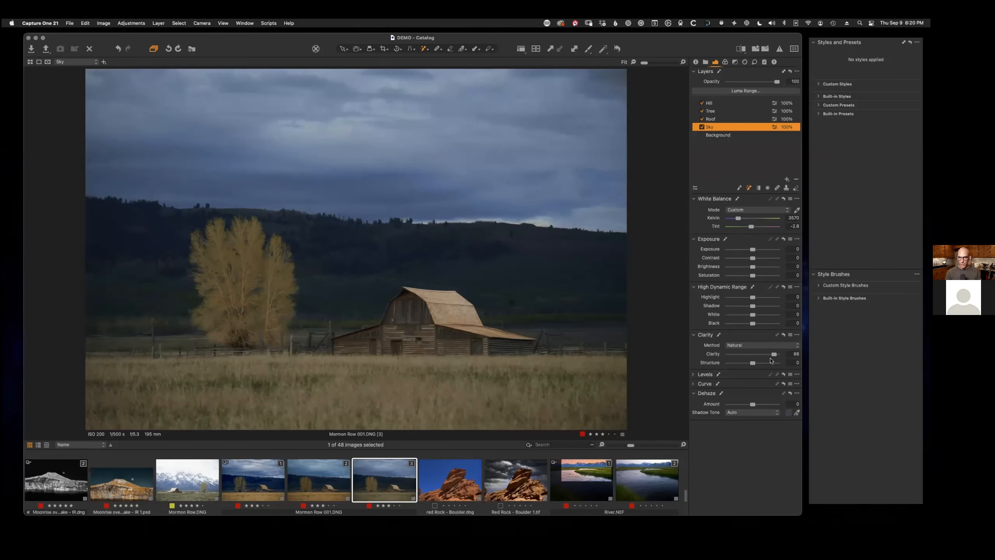
{"action": "scroll", "coordinate": [772, 355], "scroll_direction": "up", "scroll_amount": 6}
{"action": "scroll", "coordinate": [754, 406], "scroll_direction": "up", "scroll_amount": 3}
{"action": "left_click_drag", "start_coordinate": [757, 405], "coordinate": [775, 407]}
- Browse the other thumbnails in the collection and the folder list in the library
{"action": "scroll", "coordinate": [499, 478], "scroll_direction": "up", "scroll_amount": 5}
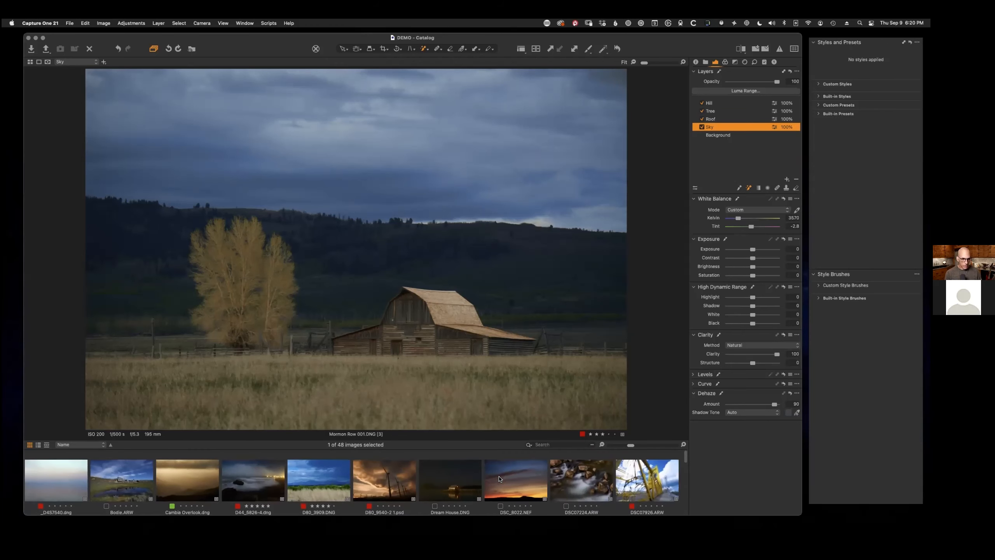
{"action": "left_click", "coordinate": [705, 63]}
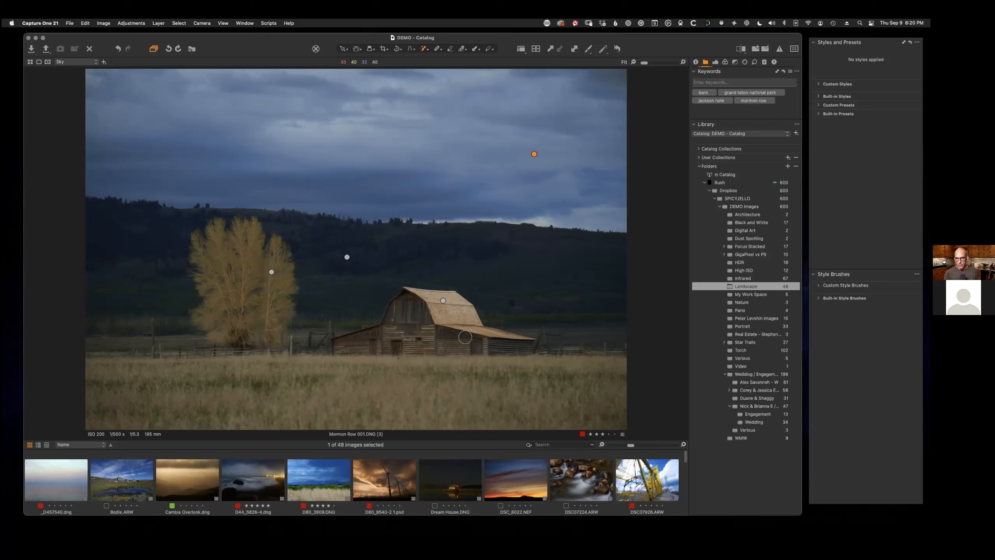
- Add an adjustment layer named Barn and mask the barn's walls on it with the Magic Brush
{"action": "left_click", "coordinate": [716, 62]}
{"action": "left_click", "coordinate": [787, 179]}
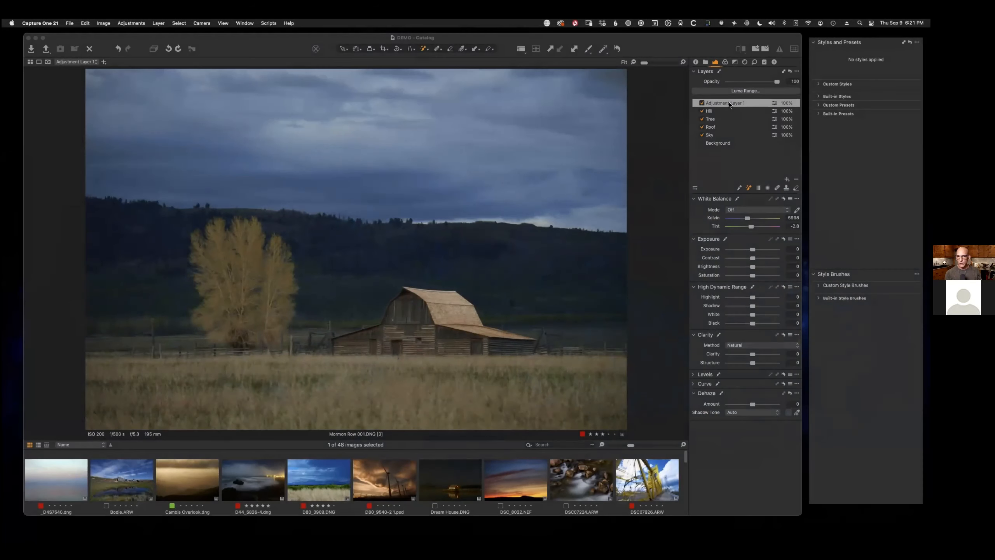
{"action": "left_click", "coordinate": [727, 103]}
{"action": "double_click", "coordinate": [727, 104]}
{"action": "type", "text": "Barn"}
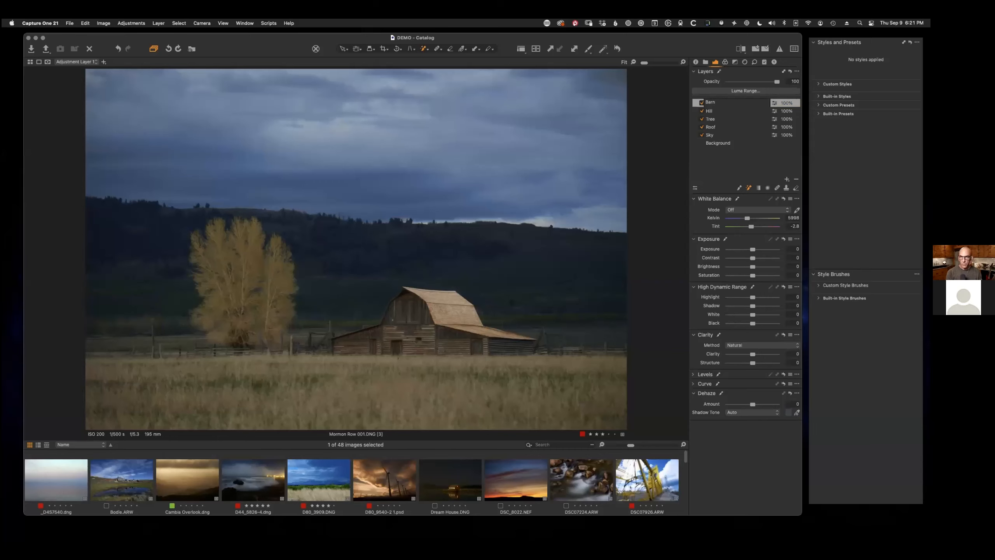
{"action": "key", "text": "Return"}
{"action": "mouse_move", "coordinate": [448, 330]}
{"action": "left_mouse_down"}
{"action": "mouse_move", "coordinate": [421, 309]}
{"action": "mouse_move", "coordinate": [402, 333]}
{"action": "mouse_move", "coordinate": [405, 342]}
{"action": "mouse_move", "coordinate": [481, 342]}
{"action": "mouse_move", "coordinate": [446, 316]}
{"action": "left_mouse_up"}
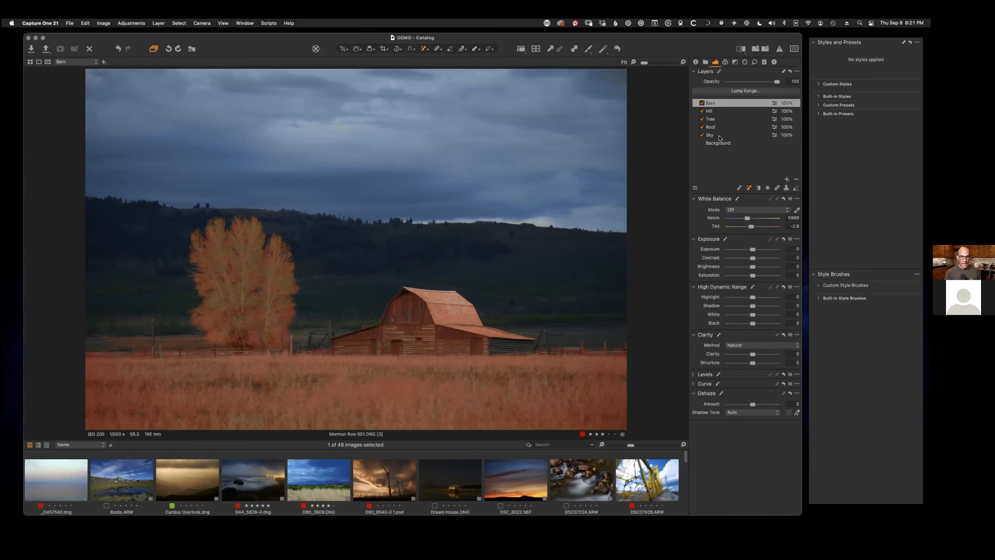
- Try narrowing the Barn layer's mask with Luma Range, raising the lower limit to 115 and reducing the upper limit
{"action": "left_click", "coordinate": [759, 92]}
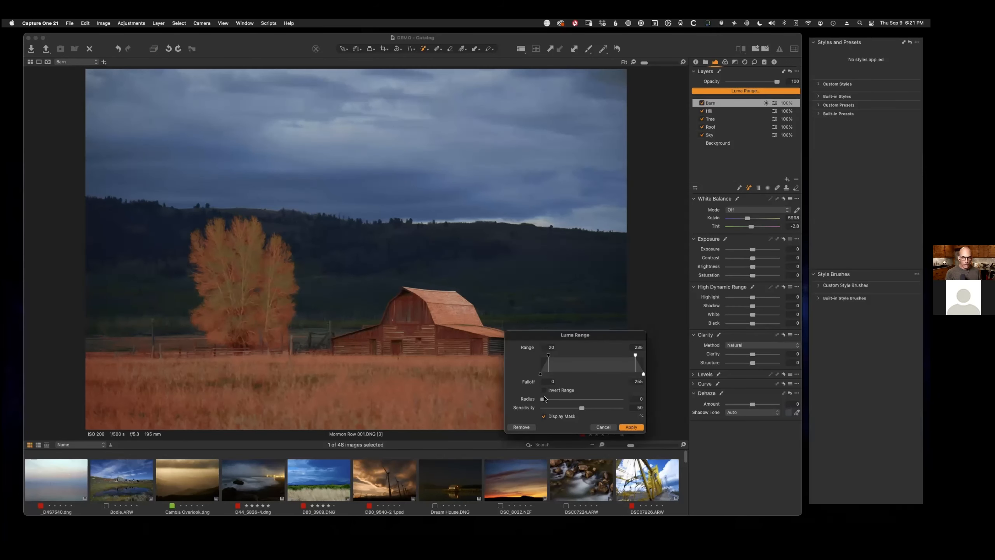
{"action": "left_click_drag", "start_coordinate": [549, 356], "coordinate": [588, 358]}
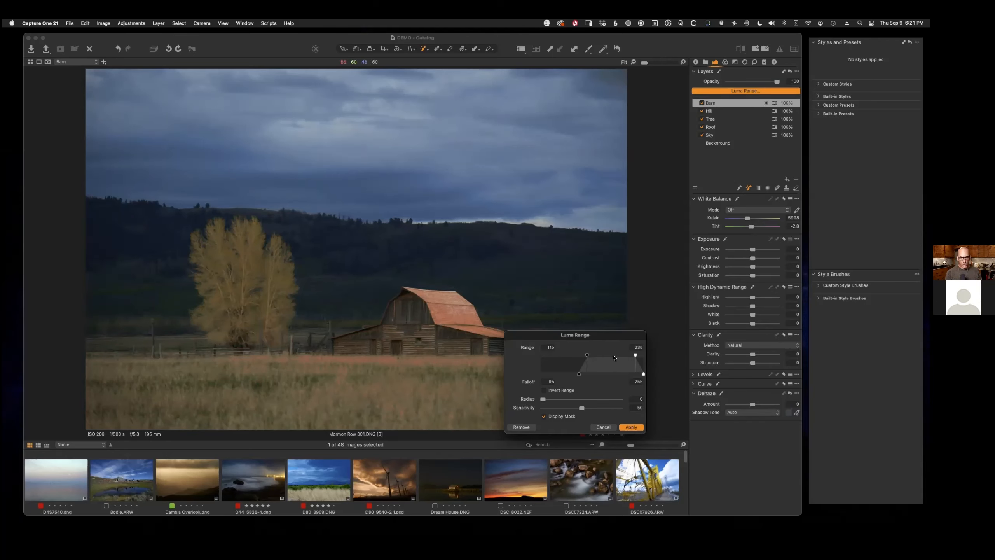
{"action": "left_click_drag", "start_coordinate": [636, 356], "coordinate": [621, 356]}
{"action": "left_click", "coordinate": [619, 427]}
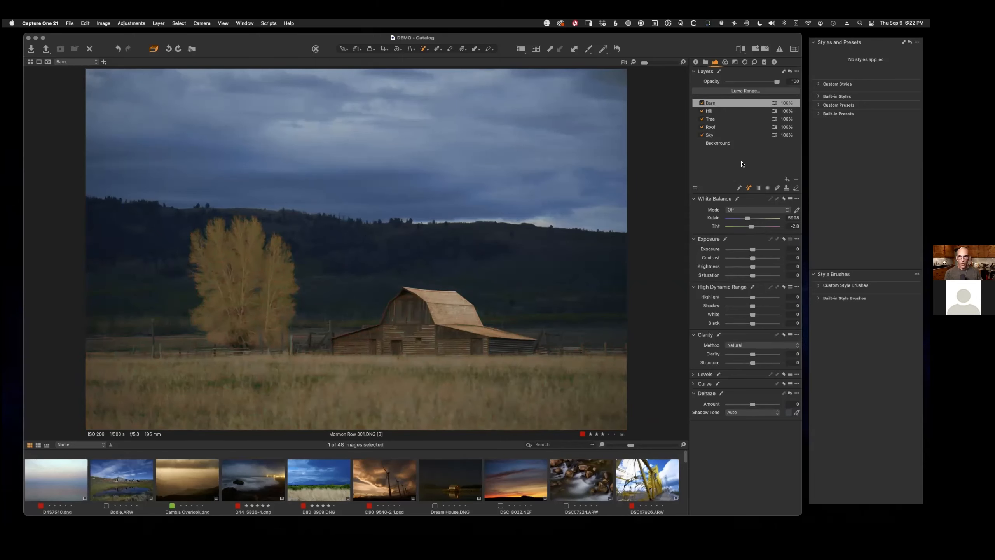
- Add an adjustment layer and paint a broad brush mask across the right part of the sky and the hills with a smaller brush
{"action": "left_click", "coordinate": [719, 127]}
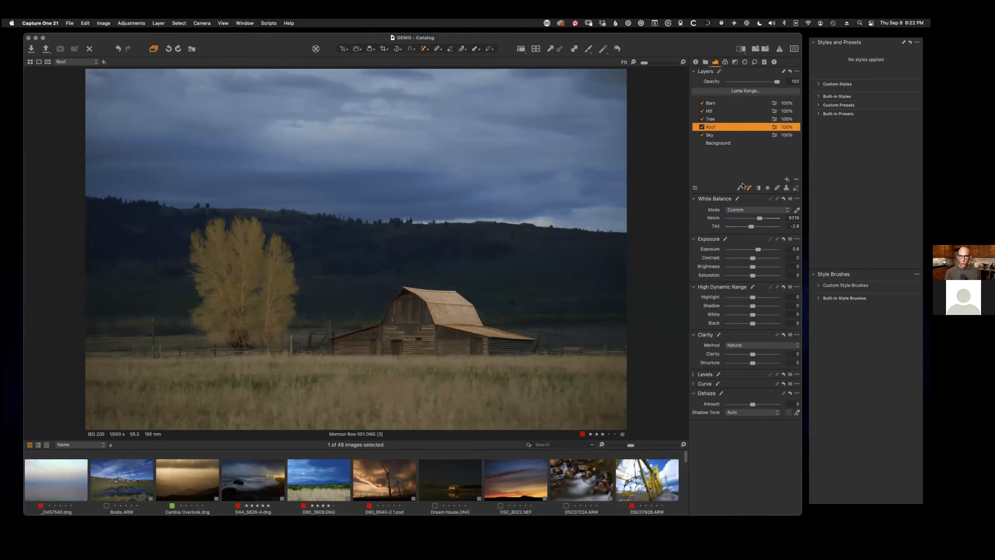
{"action": "left_click", "coordinate": [787, 179]}
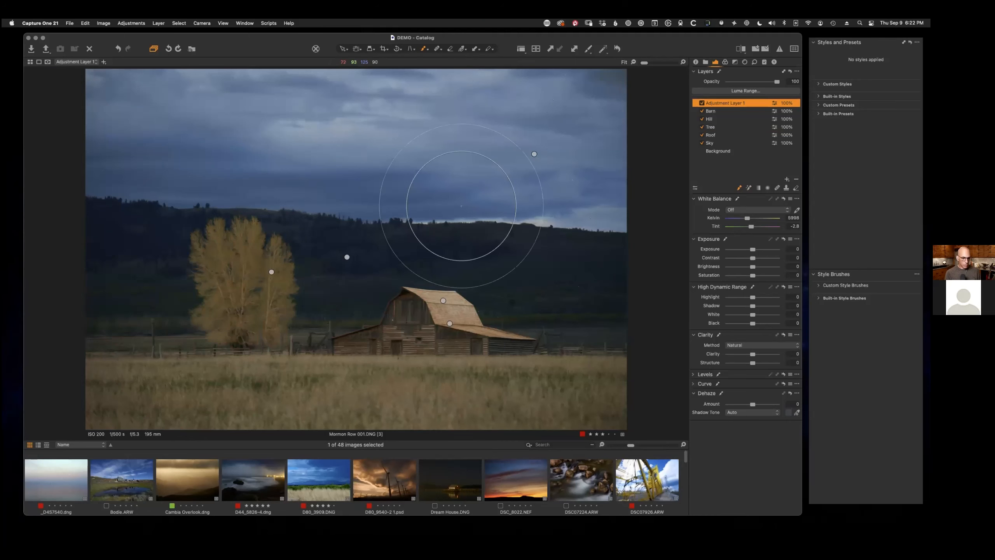
{"action": "key", "text": "bracketleft"}
{"action": "key", "text": "bracketleft"}
{"action": "key", "text": "bracketleft"}
{"action": "key", "text": "bracketleft"}
{"action": "key", "text": "bracketleft"}
{"action": "key", "text": "bracketleft"}
{"action": "key", "text": "bracketleft"}
{"action": "key", "text": "bracketleft"}
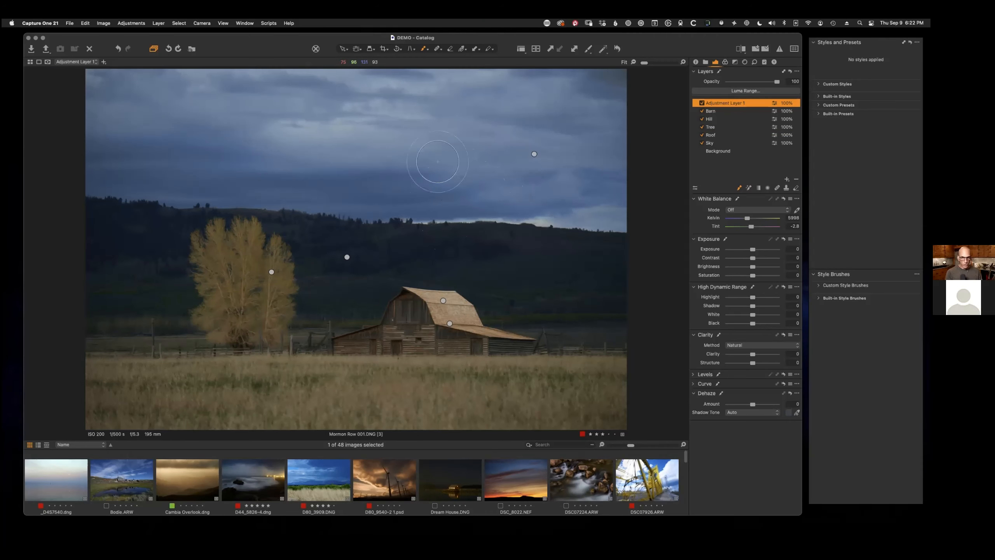
{"action": "right_click", "coordinate": [429, 152]}
{"action": "right_click", "coordinate": [451, 147]}
{"action": "mouse_move", "coordinate": [395, 188]}
{"action": "left_mouse_down"}
{"action": "mouse_move", "coordinate": [518, 156]}
{"action": "mouse_move", "coordinate": [511, 233]}
{"action": "mouse_move", "coordinate": [557, 229]}
{"action": "left_mouse_up"}
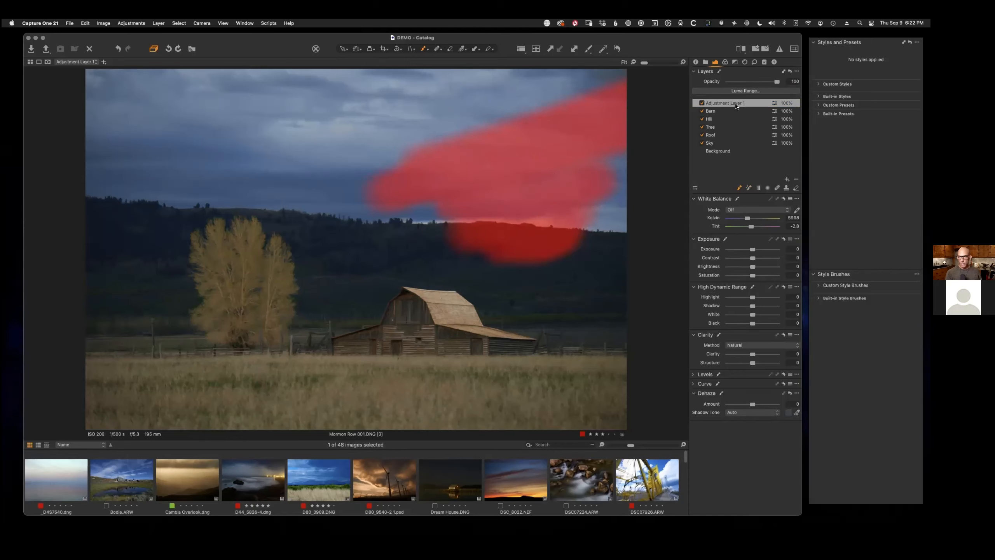
- Add a second adjustment layer and paint very thin mask strokes across the left and middle of the sky
{"action": "left_click", "coordinate": [787, 179]}
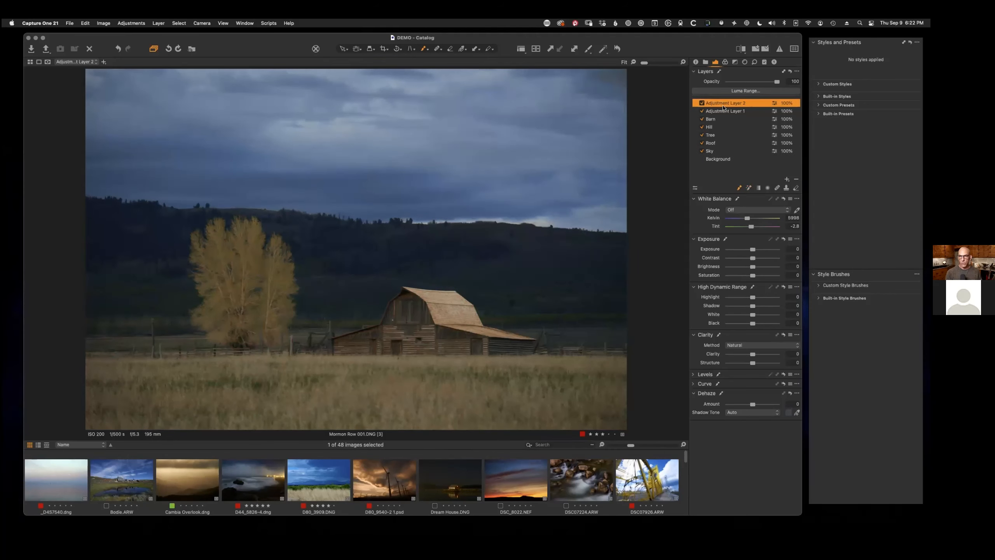
{"action": "right_click", "coordinate": [469, 156]}
{"action": "left_click", "coordinate": [447, 152]}
{"action": "left_click", "coordinate": [337, 151]}
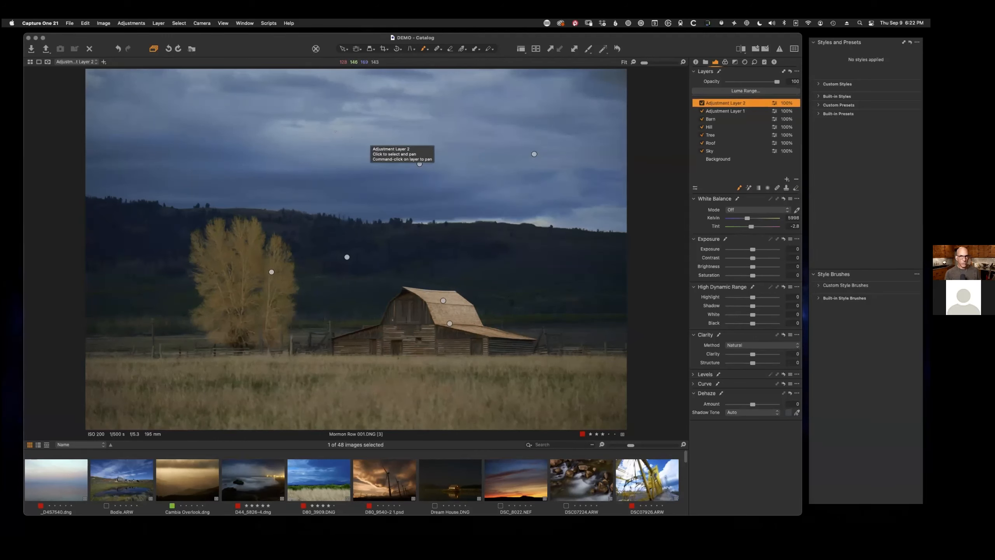
{"action": "left_click_drag", "start_coordinate": [336, 132], "coordinate": [291, 133]}
{"action": "left_click_drag", "start_coordinate": [365, 195], "coordinate": [361, 204]}
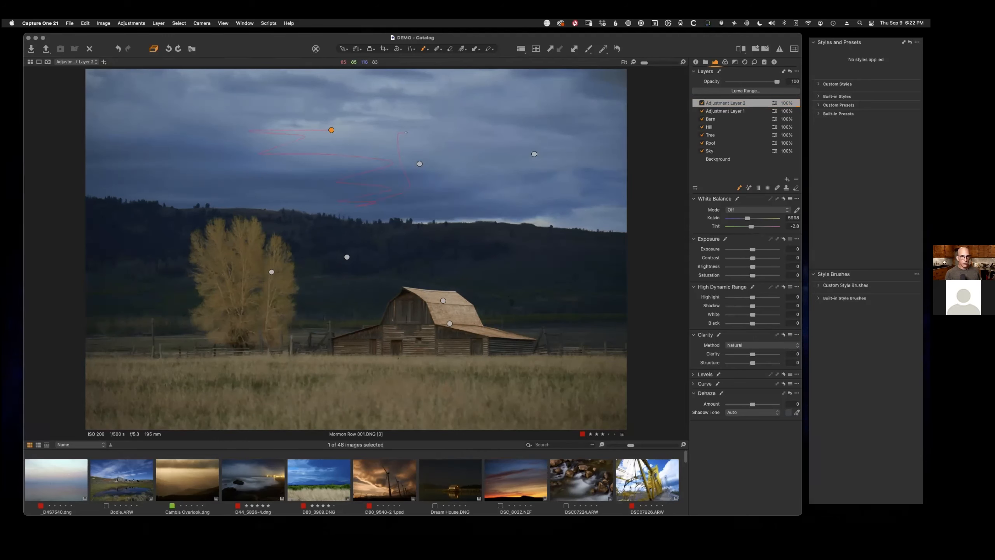
- Extend Adjustment Layer 1's mask with broad strokes from the left sky down to the hills, and thin strokes on the other new layer's right sky
{"action": "left_click", "coordinate": [738, 112]}
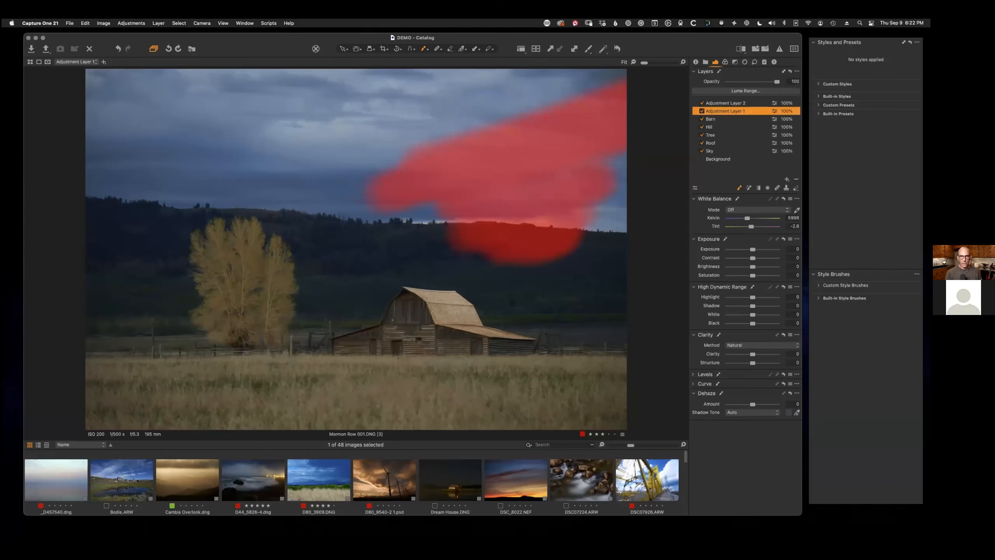
{"action": "mouse_move", "coordinate": [194, 145]}
{"action": "left_mouse_down"}
{"action": "mouse_move", "coordinate": [296, 222]}
{"action": "mouse_move", "coordinate": [356, 245]}
{"action": "left_mouse_up"}
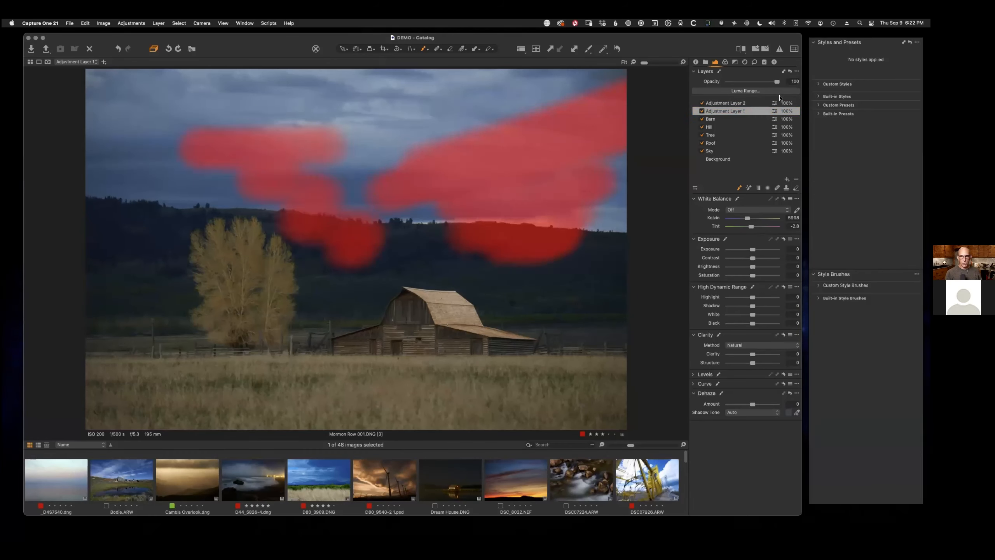
{"action": "left_click", "coordinate": [752, 105]}
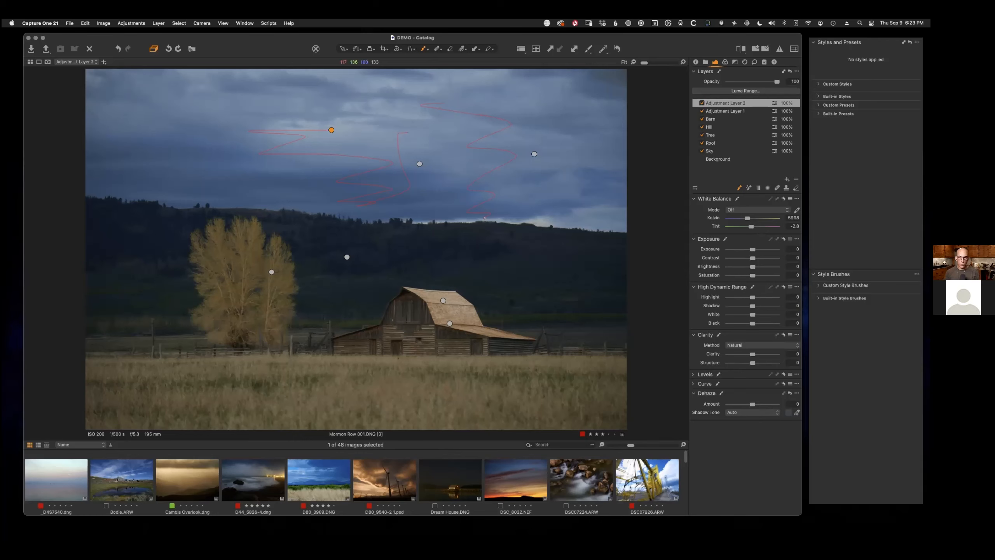
- Display the masks of Adjustment Layer 1 and the Barn, Hill and Tree layers to compare them
{"action": "left_click", "coordinate": [736, 113]}
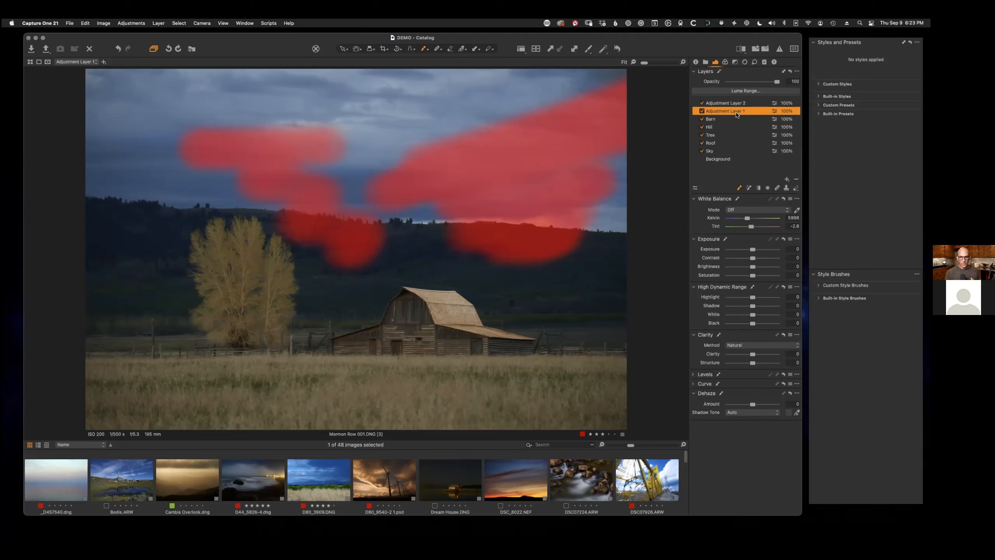
{"action": "left_click", "coordinate": [717, 119]}
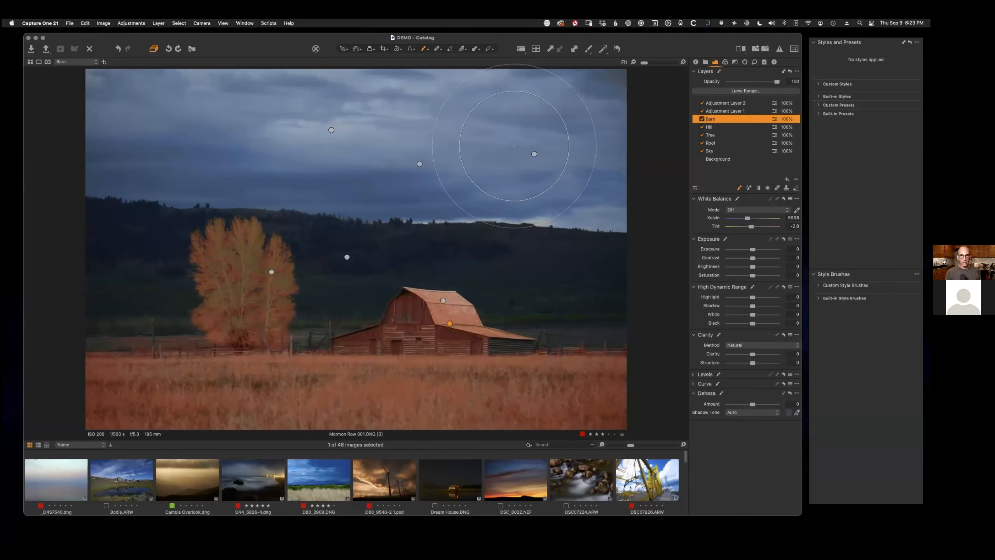
{"action": "left_click", "coordinate": [709, 128]}
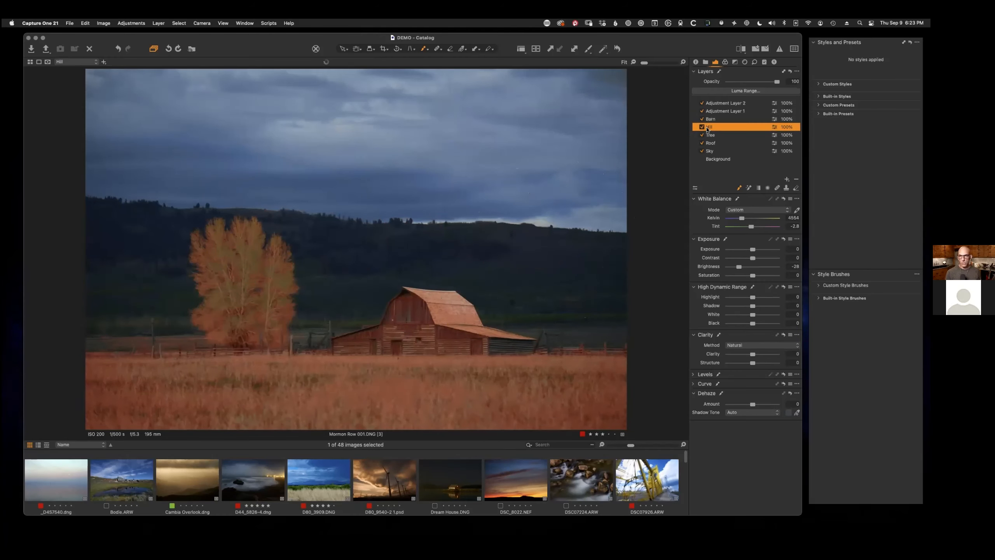
{"action": "left_click", "coordinate": [710, 135]}
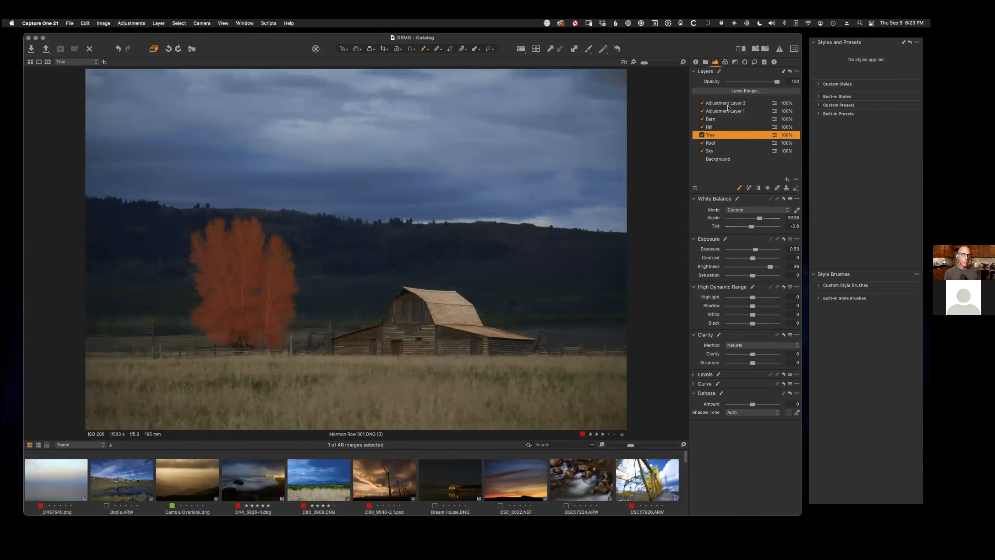
{"action": "left_click", "coordinate": [714, 119]}
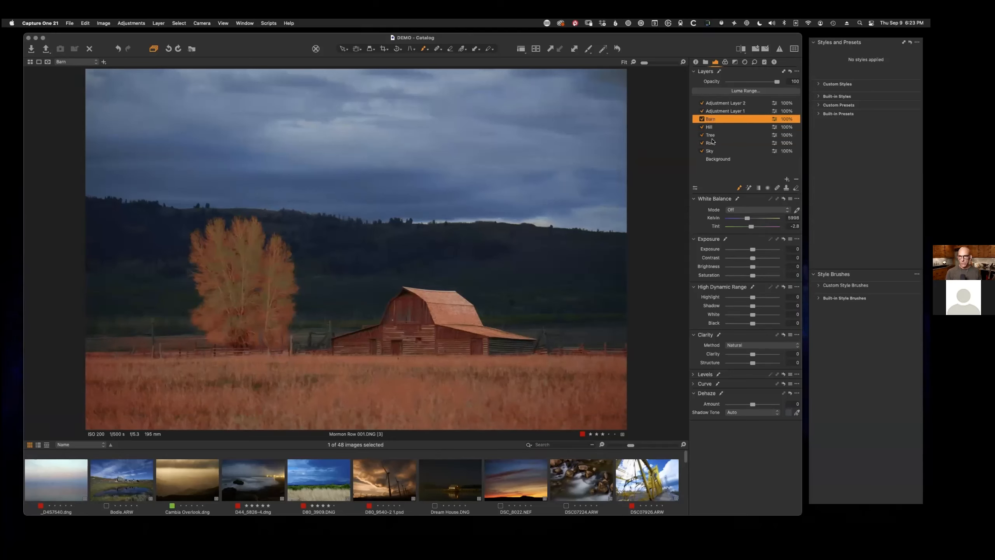
- Build up the Sky layer's mask across the whole sky with the Magic Brush, and hide the mask overlay
{"action": "left_click", "coordinate": [711, 151]}
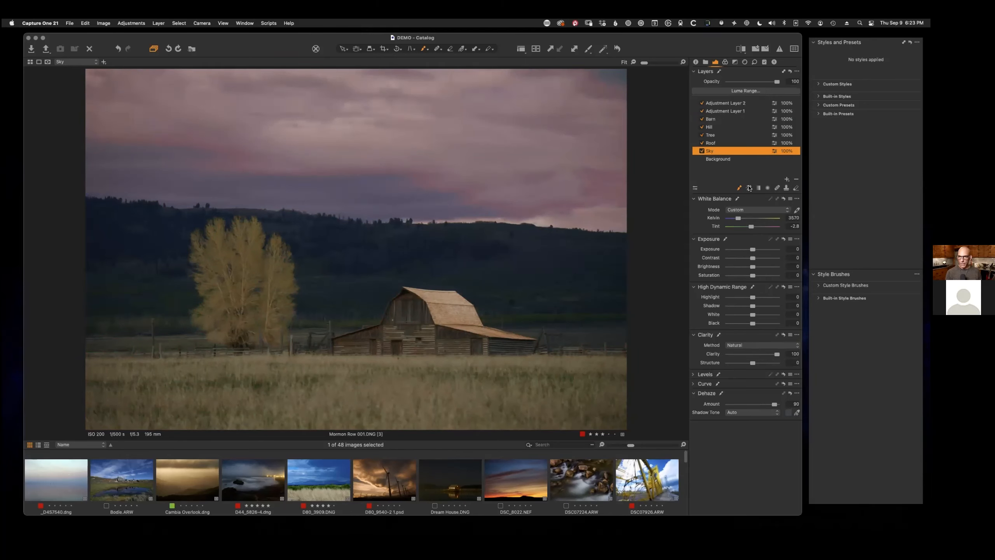
{"action": "right_click", "coordinate": [552, 119]}
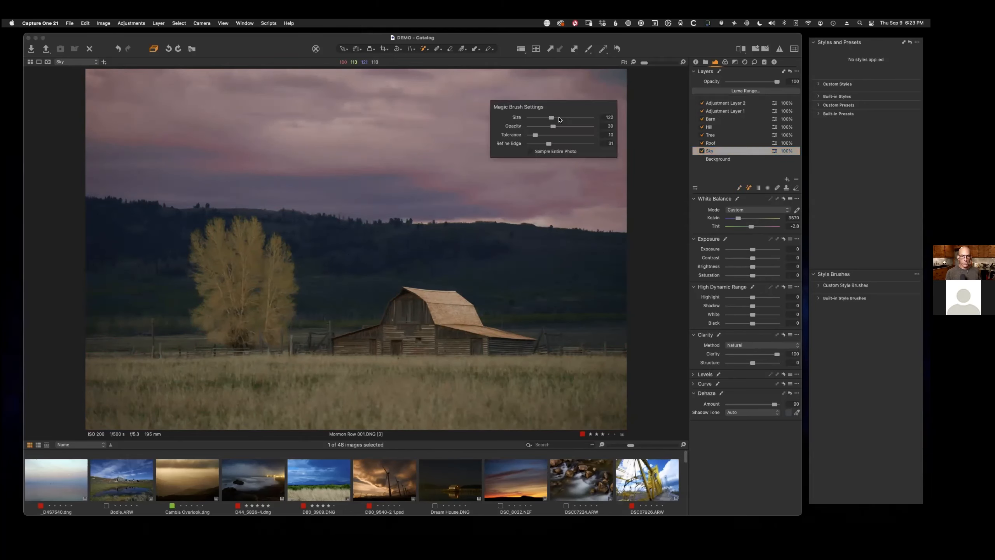
{"action": "left_click", "coordinate": [451, 104]}
{"action": "mouse_move", "coordinate": [420, 113]}
{"action": "left_mouse_down"}
{"action": "mouse_move", "coordinate": [296, 177]}
{"action": "mouse_move", "coordinate": [262, 171]}
{"action": "mouse_move", "coordinate": [296, 133]}
{"action": "left_mouse_up"}
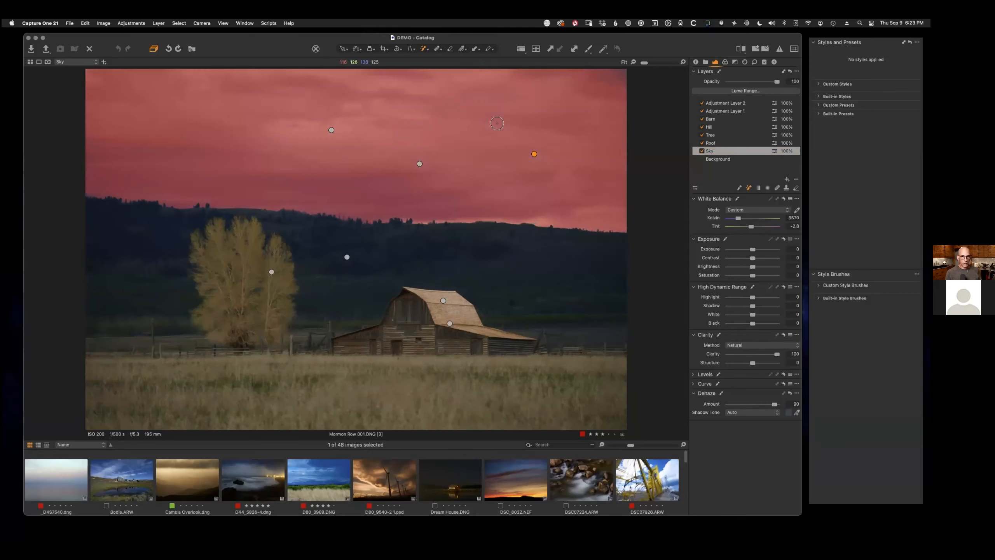
{"action": "key", "text": "m"}
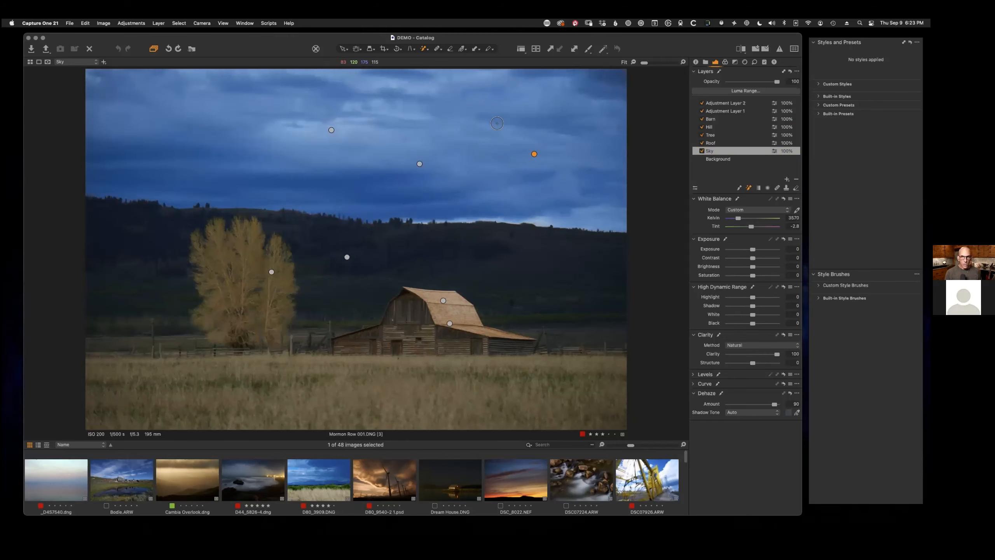
- Preview the custom style GRUNGE - Krunchy on the barn photo and try applying it to the selected Sky layer
{"action": "left_click", "coordinate": [818, 84]}
{"action": "left_click", "coordinate": [825, 159]}
{"action": "scroll", "coordinate": [862, 165], "scroll_direction": "down", "scroll_amount": 3}
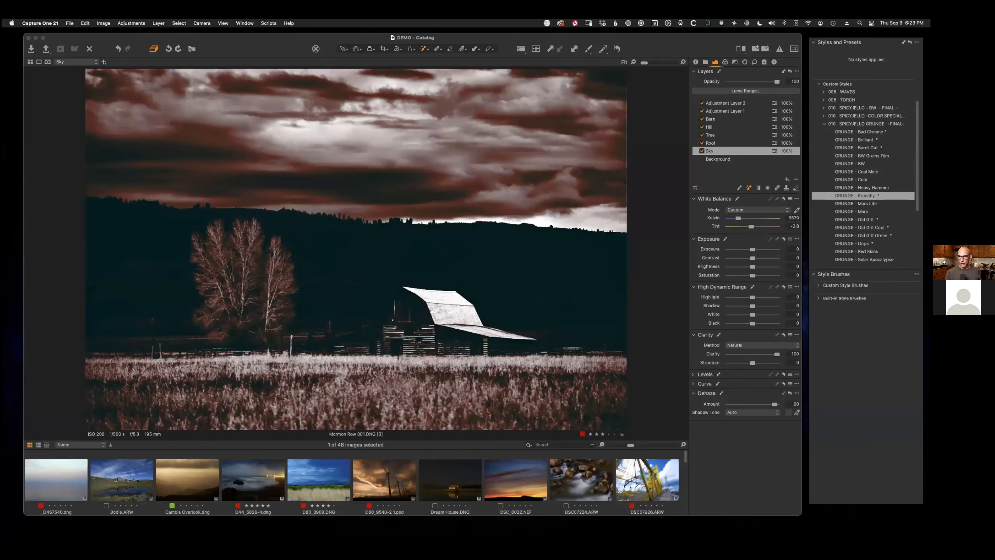
{"action": "right_click", "coordinate": [865, 195]}
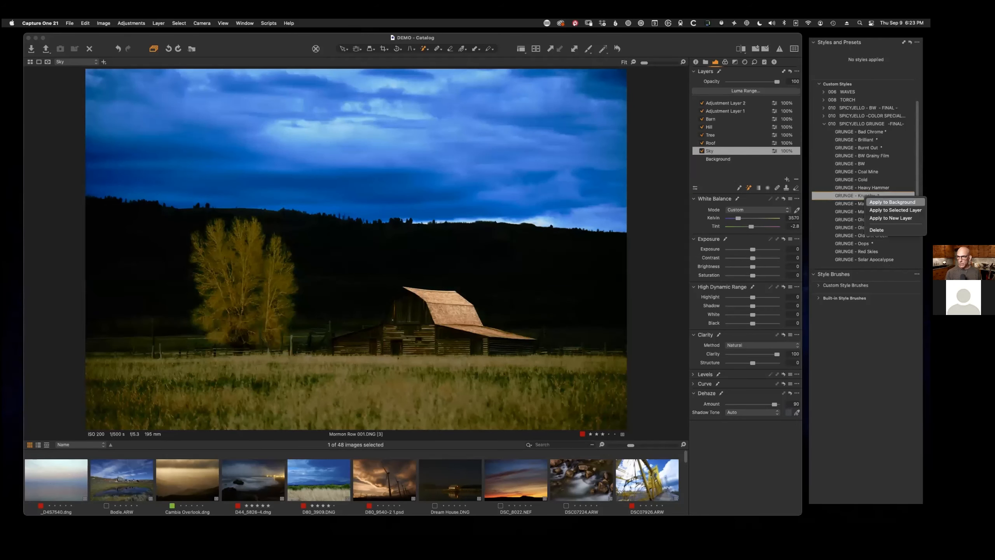
{"action": "left_click", "coordinate": [895, 211]}
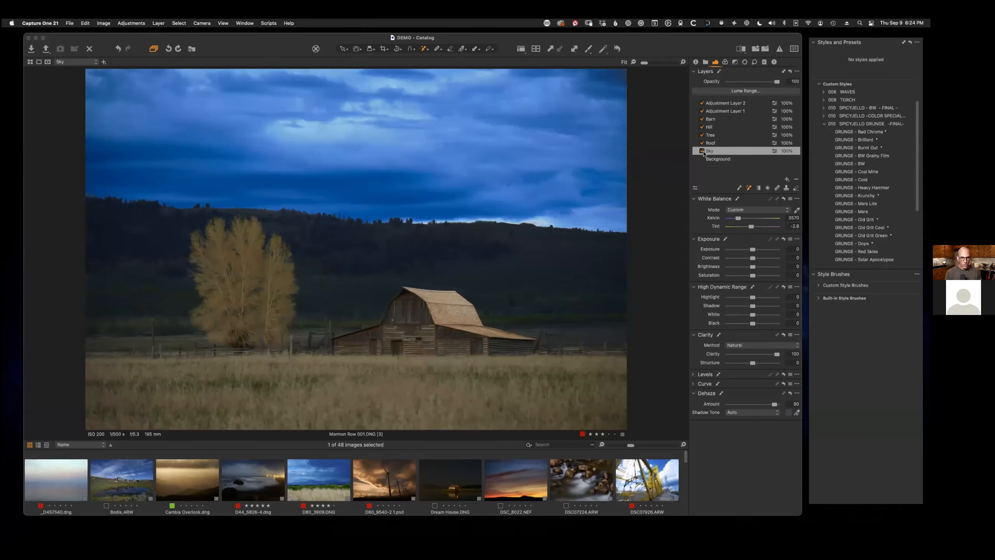
- Apply a Luma Range to the Sky layer with the mask displayed, setting the upper range limit to 105 and its falloff to 163
{"action": "left_click", "coordinate": [739, 91]}
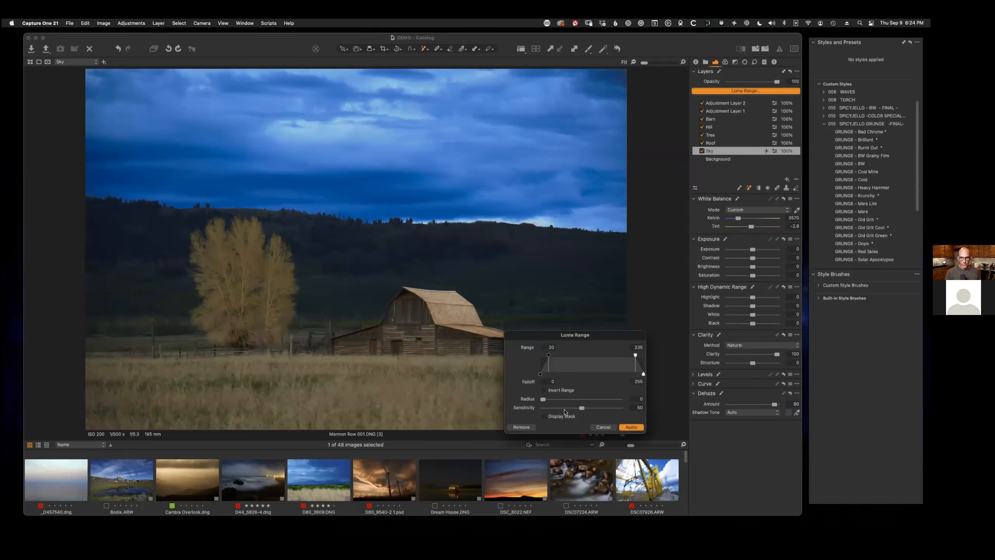
{"action": "left_click", "coordinate": [560, 417]}
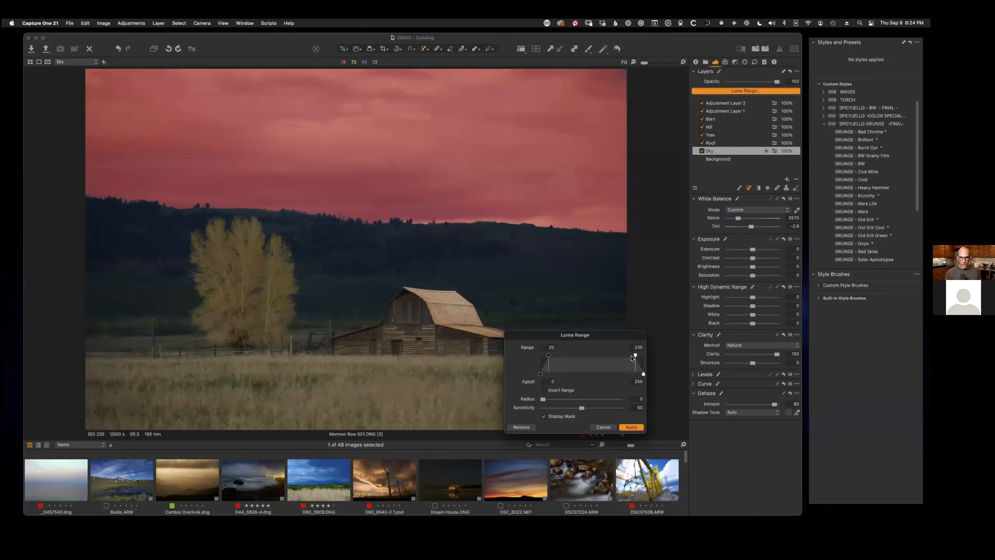
{"action": "left_click_drag", "start_coordinate": [635, 355], "coordinate": [606, 375]}
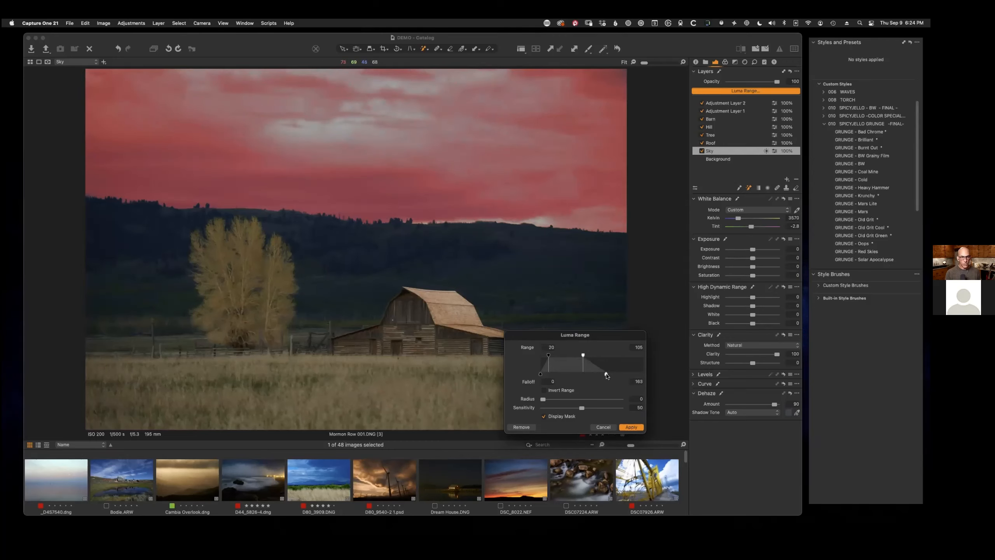
{"action": "left_click", "coordinate": [632, 427]}
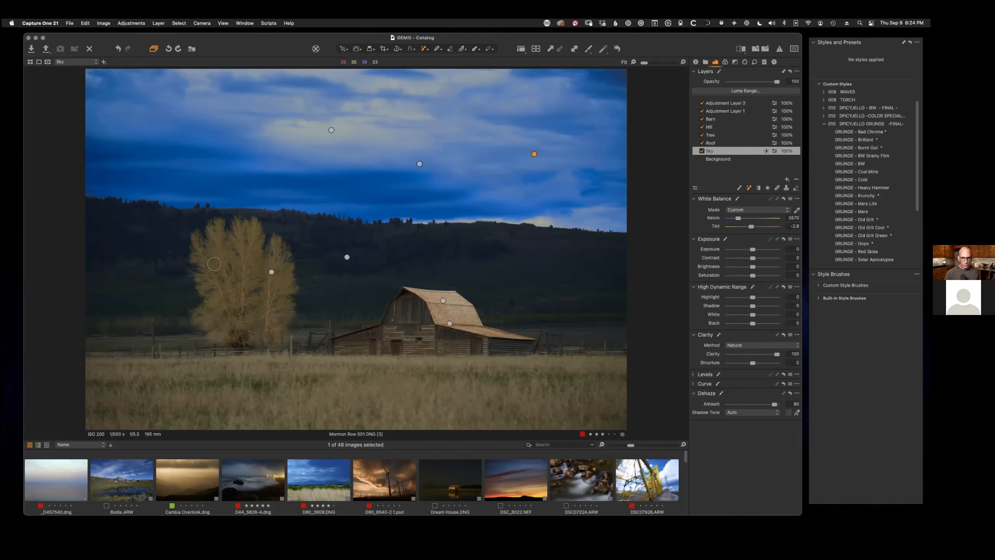
- Browse the Landscape folder's thumbnails in a full grid and reopen the third Mormon Row 001.DNG variant in the viewer
{"action": "scroll", "coordinate": [521, 463], "scroll_direction": "down", "scroll_amount": 10}
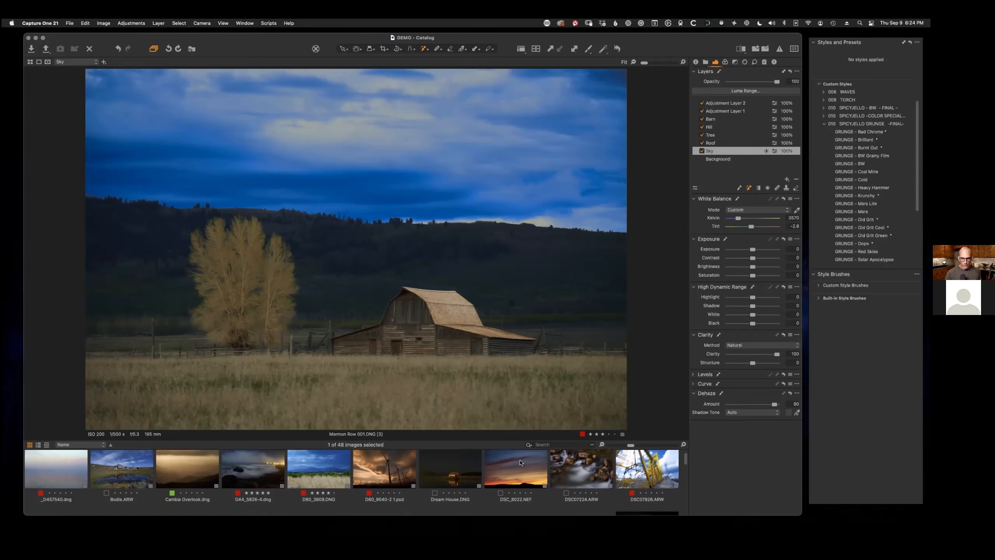
{"action": "scroll", "coordinate": [519, 462], "scroll_direction": "up", "scroll_amount": 5}
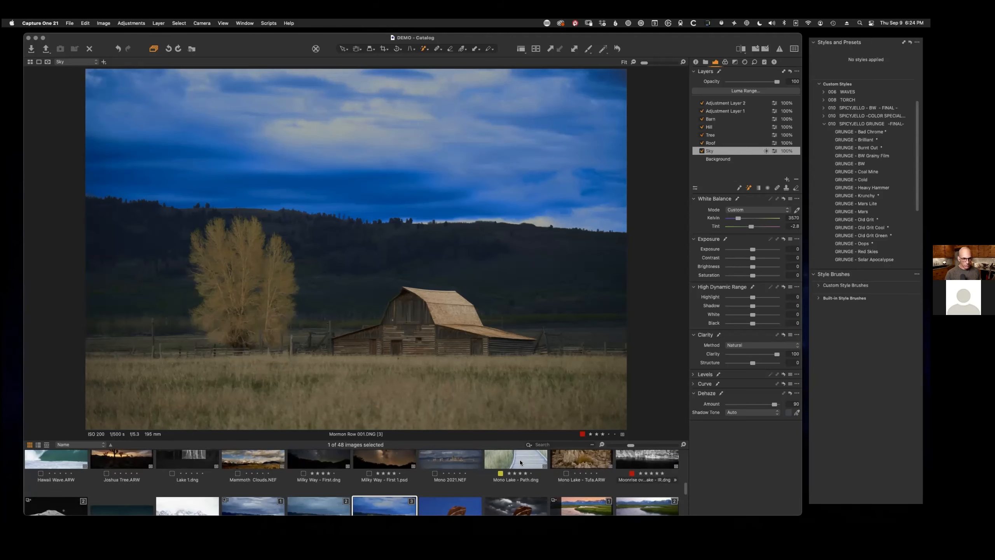
{"action": "scroll", "coordinate": [520, 462], "scroll_direction": "up", "scroll_amount": 1}
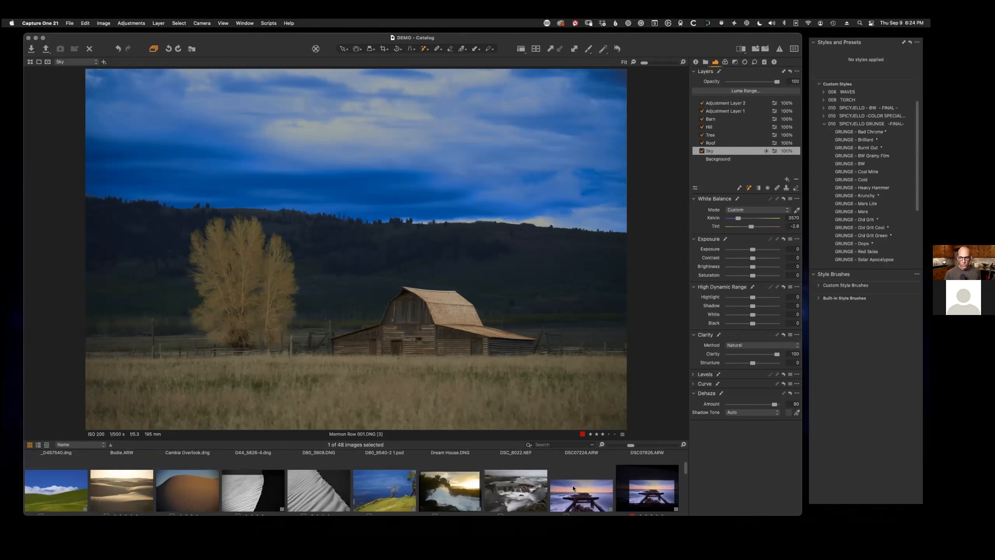
{"action": "left_click", "coordinate": [579, 469]}
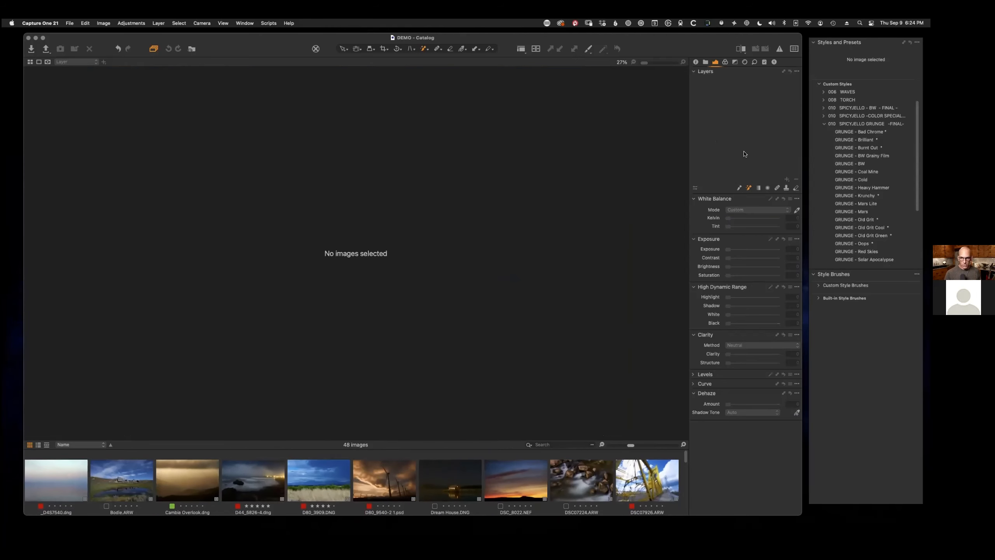
{"action": "left_click", "coordinate": [706, 62]}
{"action": "left_click", "coordinate": [750, 287]}
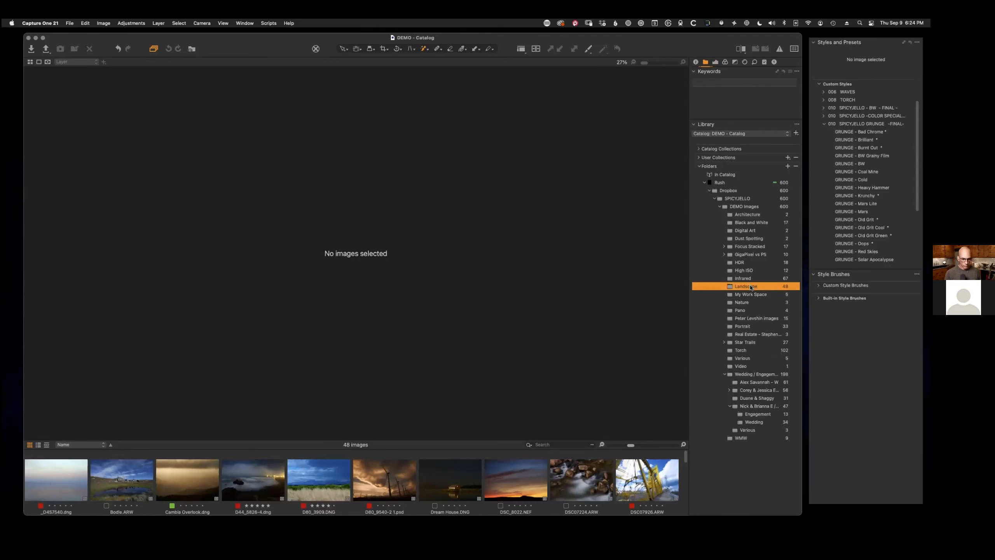
{"action": "key", "text": "alt+super+v"}
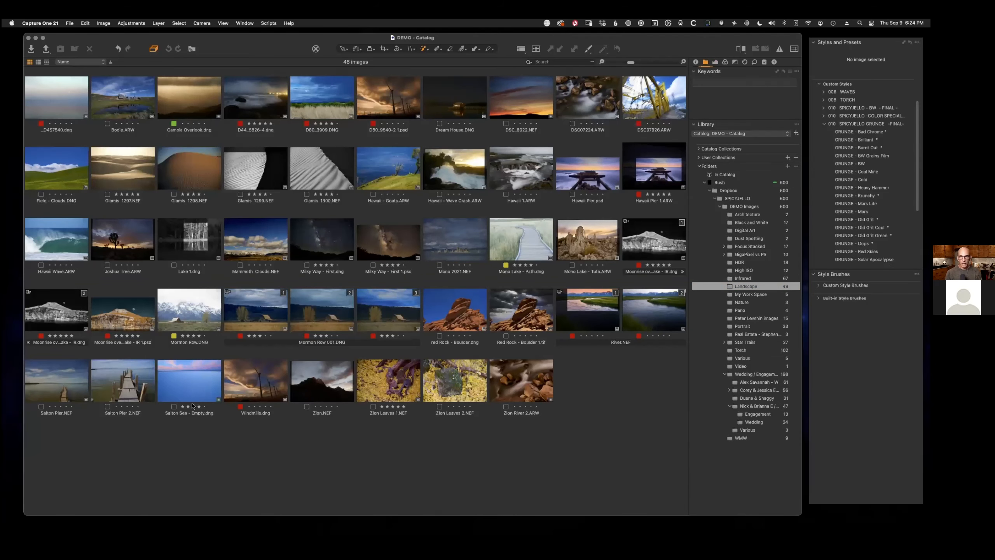
{"action": "left_click", "coordinate": [385, 321]}
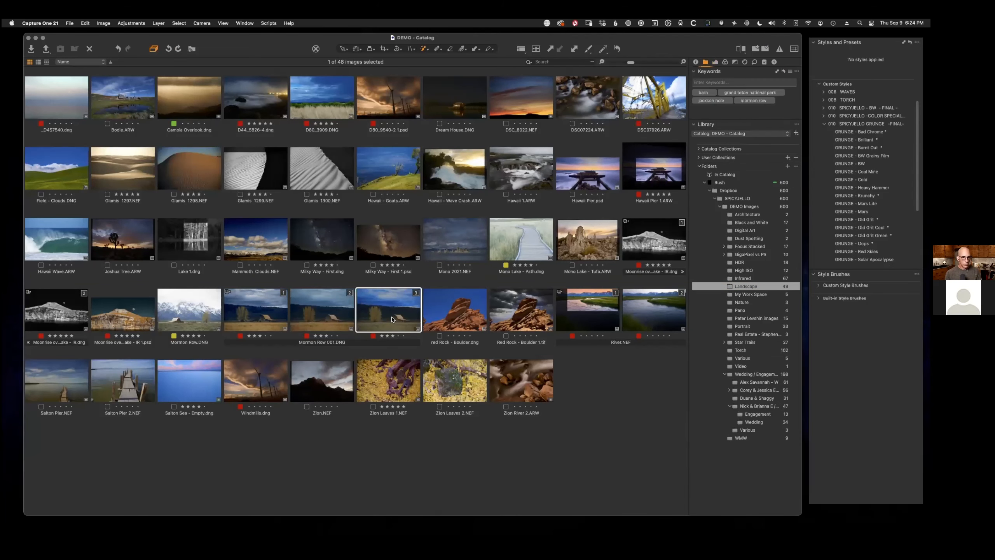
{"action": "key", "text": "alt+super+v"}
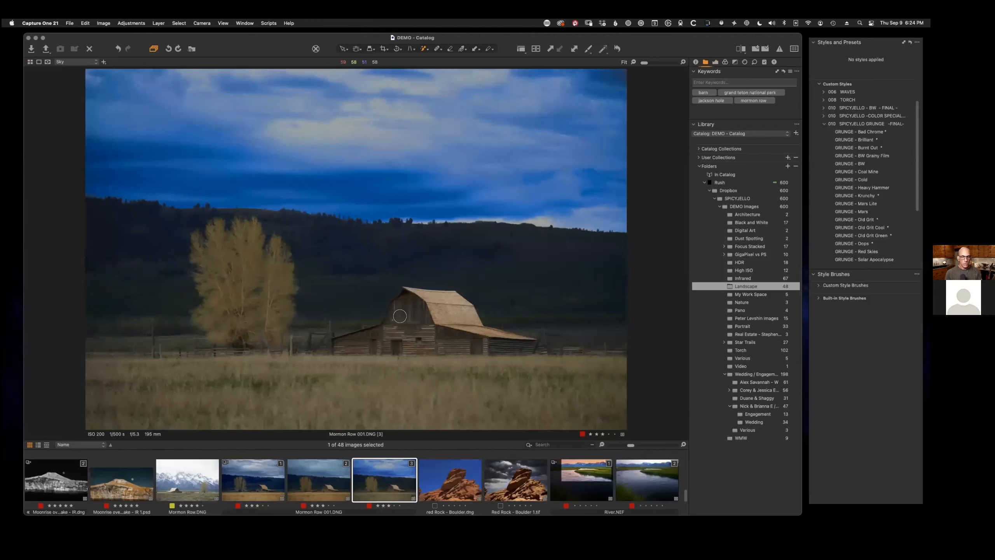
- Compare the barn photo before and after the edits in a split view, sliding the divider across the image
{"action": "left_click", "coordinate": [741, 50]}
{"action": "left_click_drag", "start_coordinate": [357, 266], "coordinate": [508, 262]}
{"action": "left_click_drag", "start_coordinate": [241, 260], "coordinate": [373, 299]}
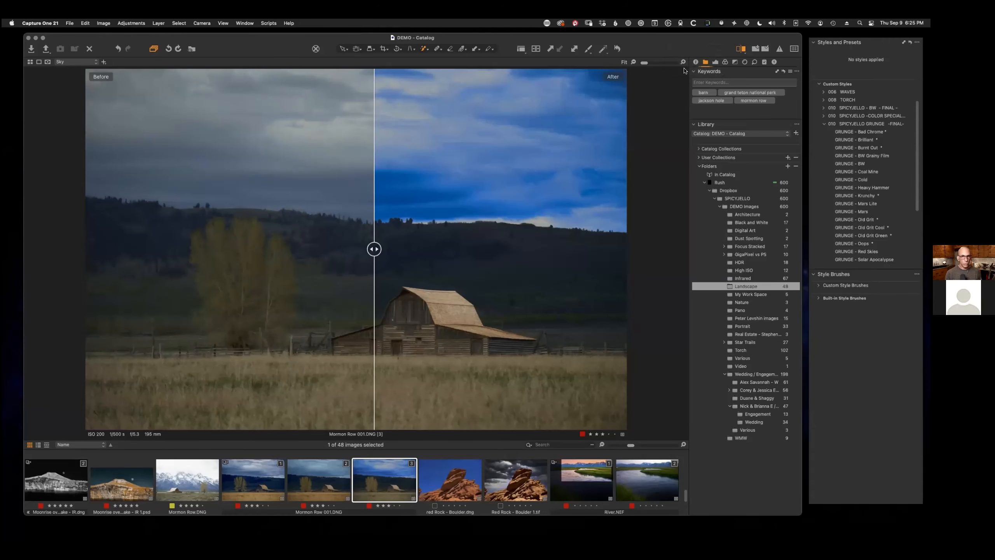
- Customize the toolbar by removing the Before/After tool and putting it back in its place
{"action": "left_click", "coordinate": [684, 71]}
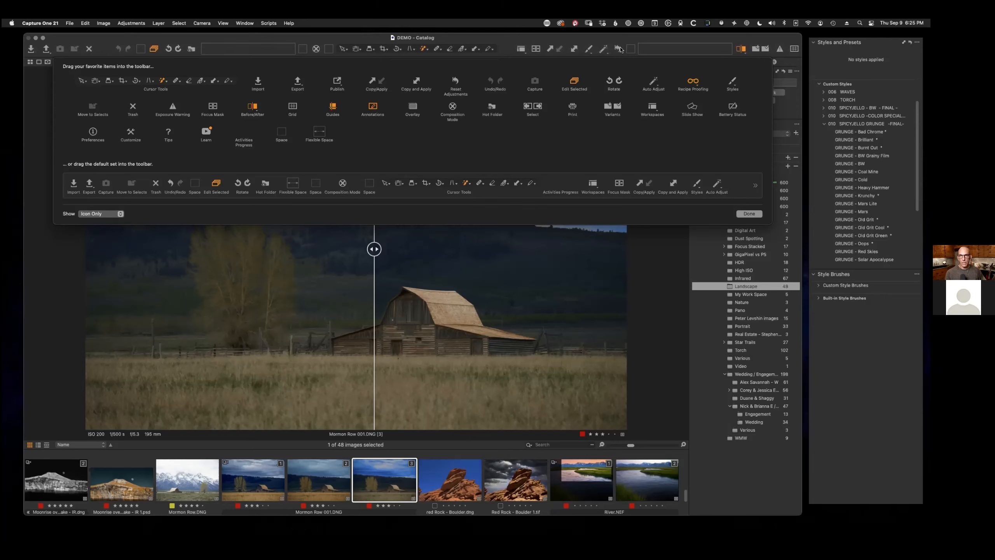
{"action": "left_click_drag", "start_coordinate": [618, 49], "coordinate": [629, 50]}
{"action": "left_click_drag", "start_coordinate": [741, 51], "coordinate": [603, 149]}
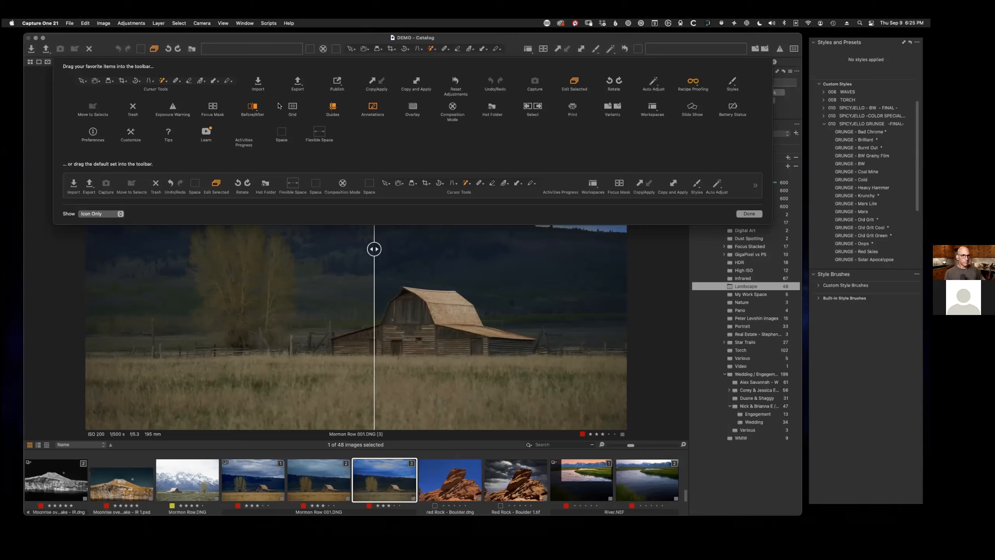
{"action": "left_click_drag", "start_coordinate": [749, 50], "coordinate": [745, 51]}
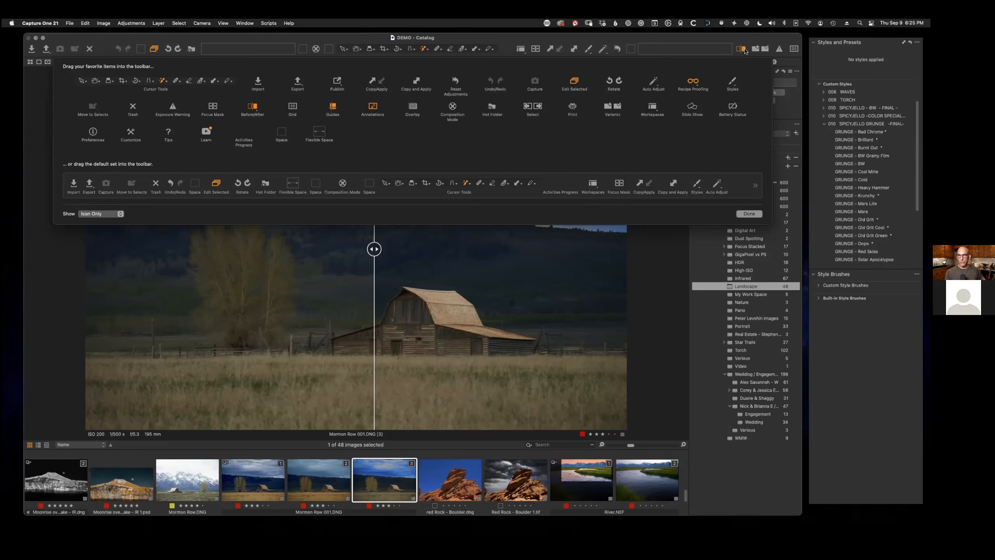
{"action": "left_click", "coordinate": [749, 214]}
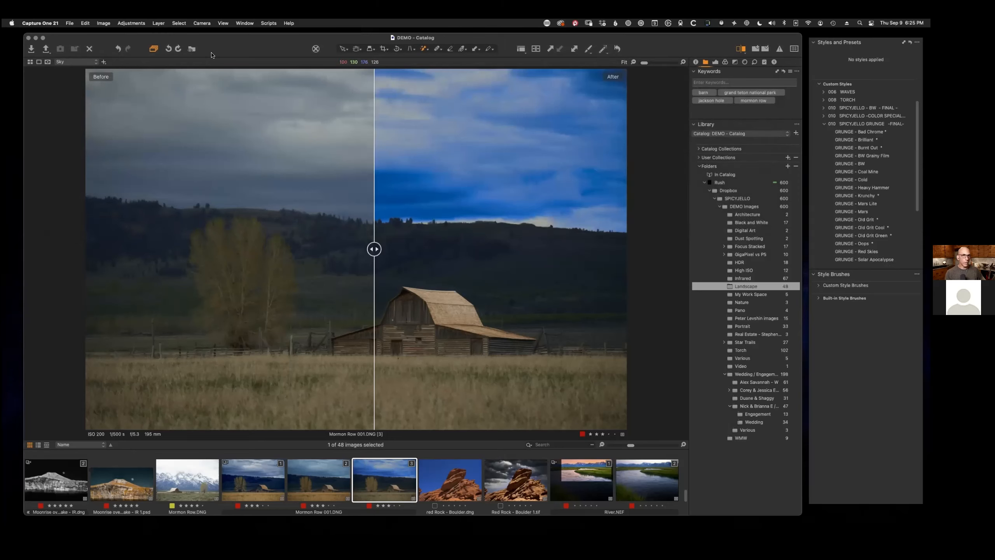
{"action": "left_click", "coordinate": [246, 25]}
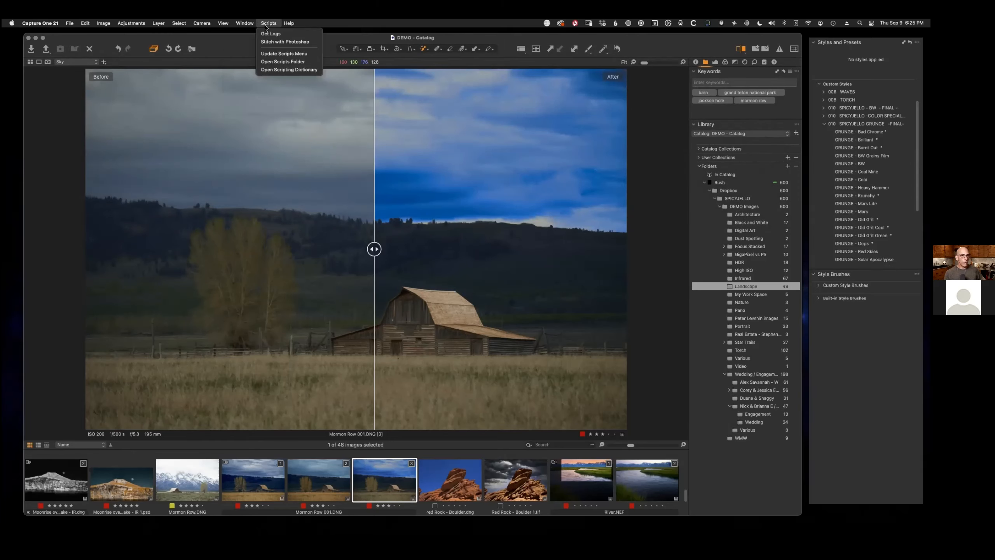
{"action": "mouse_move", "coordinate": [245, 35]}
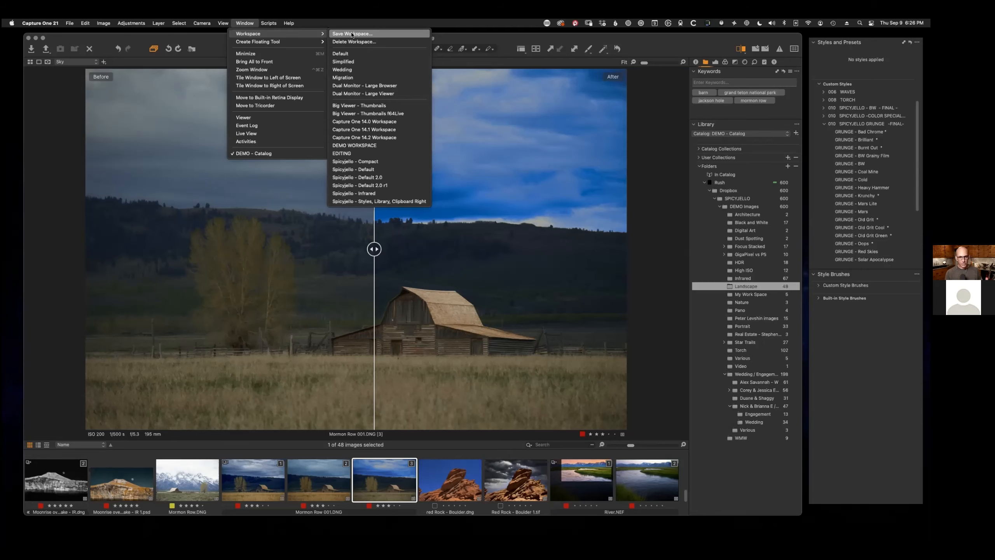
{"action": "left_click", "coordinate": [460, 23]}
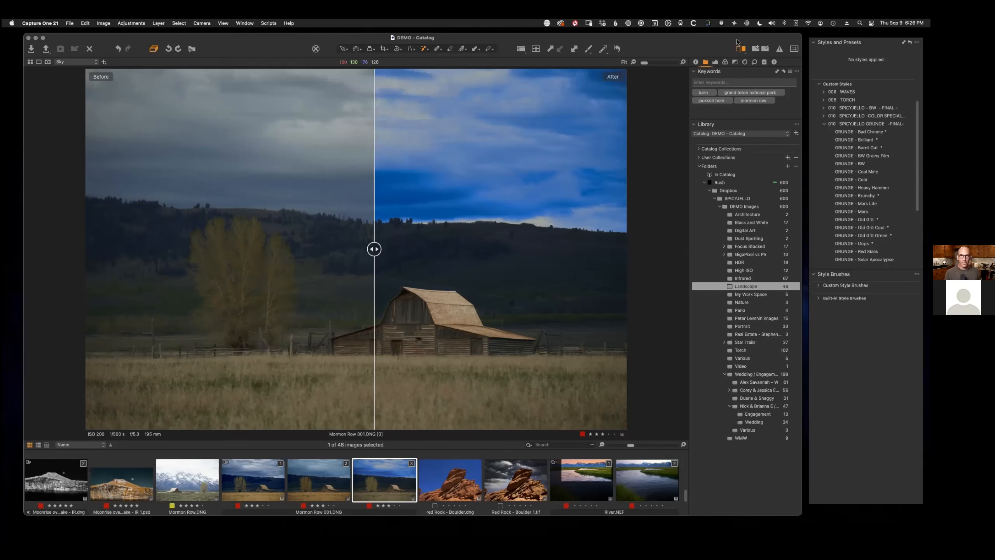
{"action": "left_click_drag", "start_coordinate": [654, 54], "coordinate": [653, 54]}
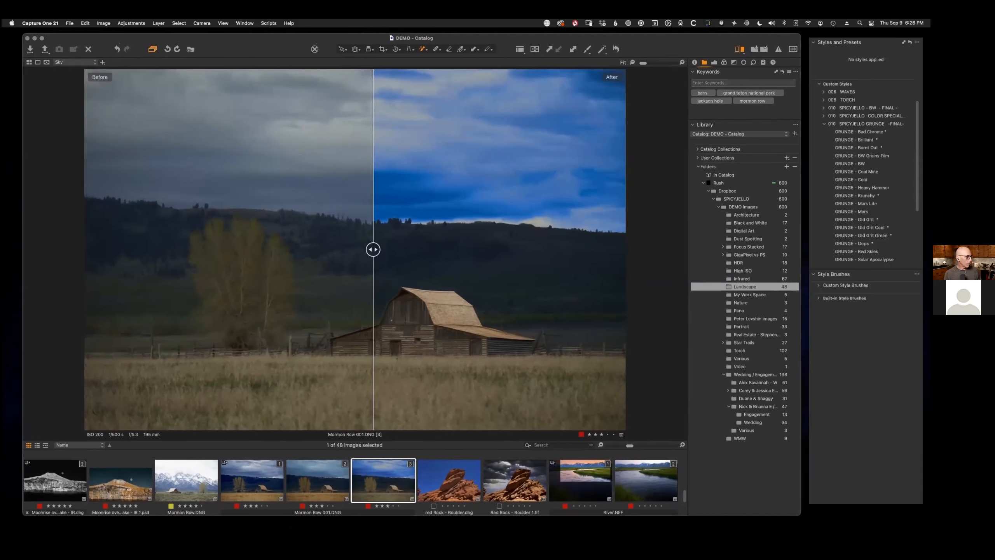
- Turn off the before/after comparison and open the warm-toned veiled bride photo 4629 from the 56-image wedding subfolder
{"action": "left_click", "coordinate": [740, 49]}
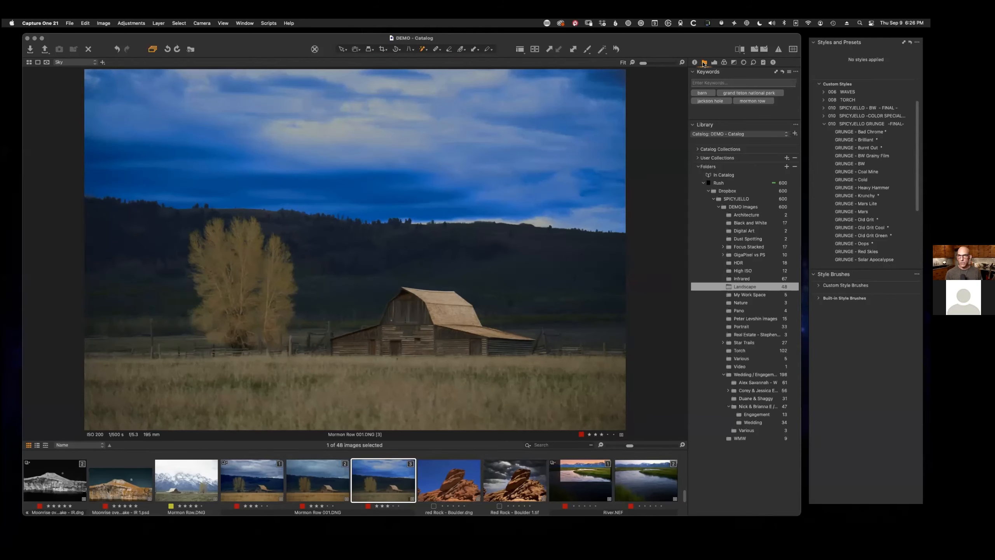
{"action": "left_click", "coordinate": [752, 391]}
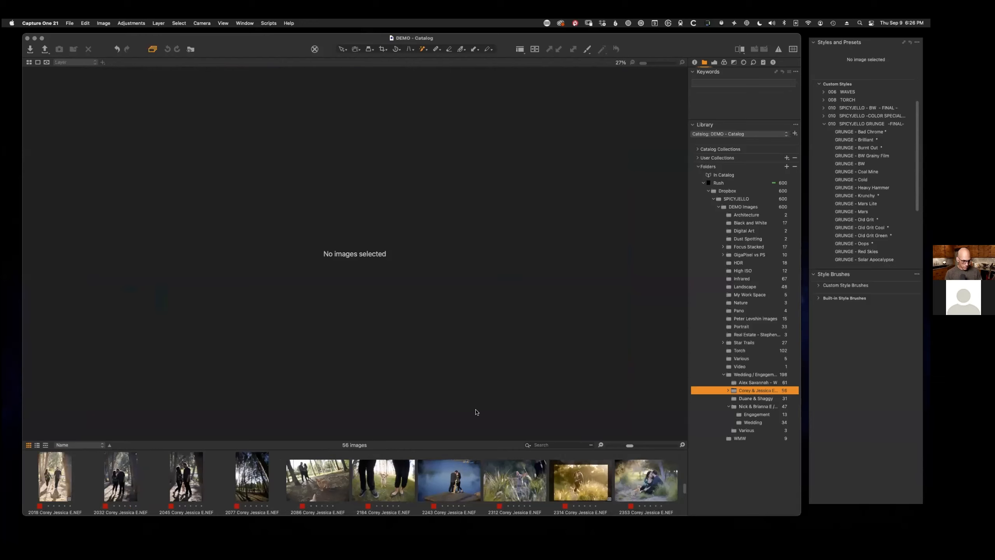
{"action": "left_click", "coordinate": [748, 422]}
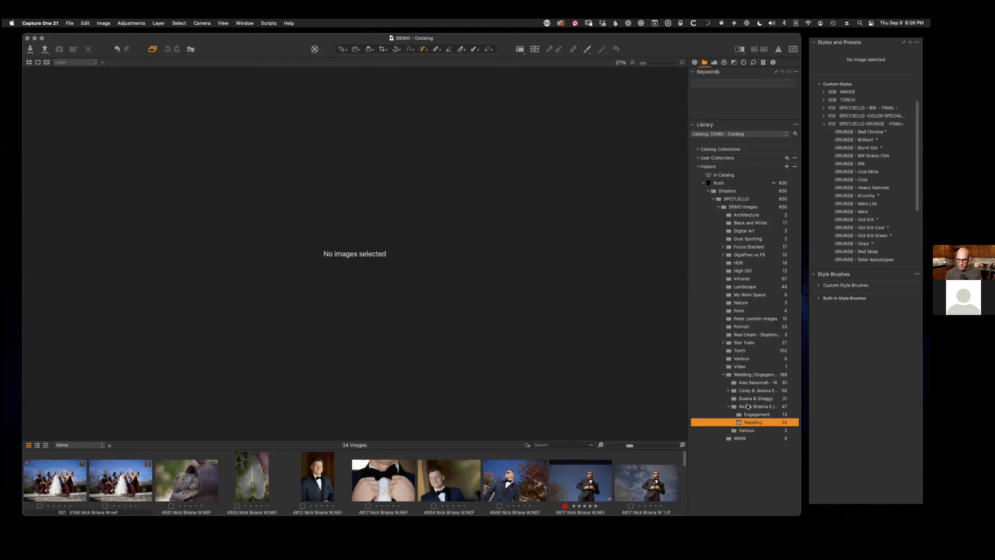
{"action": "left_click", "coordinate": [748, 407]}
{"action": "left_click", "coordinate": [755, 391]}
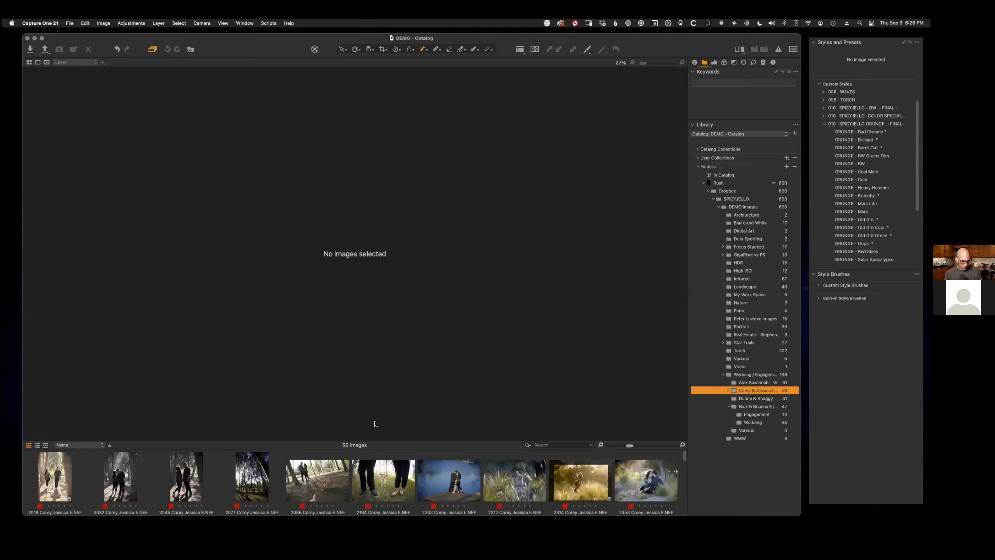
{"action": "key", "text": "super+alt+v"}
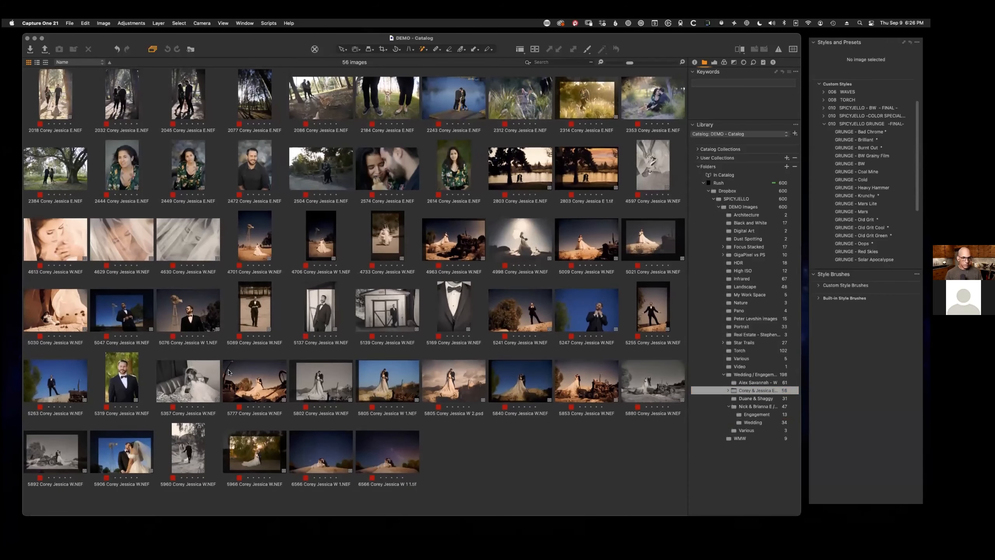
{"action": "left_click", "coordinate": [192, 243]}
{"action": "double_click", "coordinate": [128, 239]}
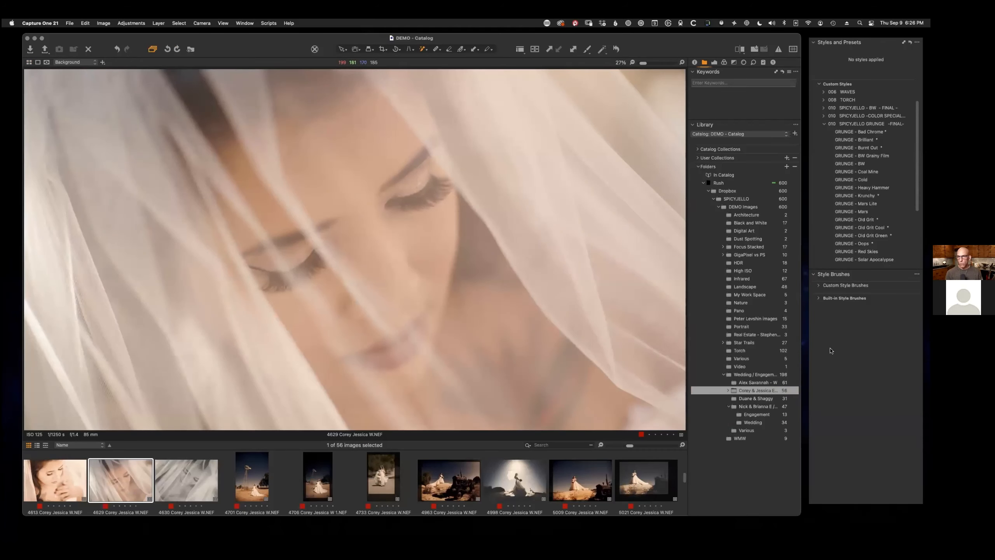
- Expand the _TLM FAV and built-in Color style brushes and detach Style Brushes into its own floating tool below Styles and Presets
{"action": "left_click", "coordinate": [818, 285]}
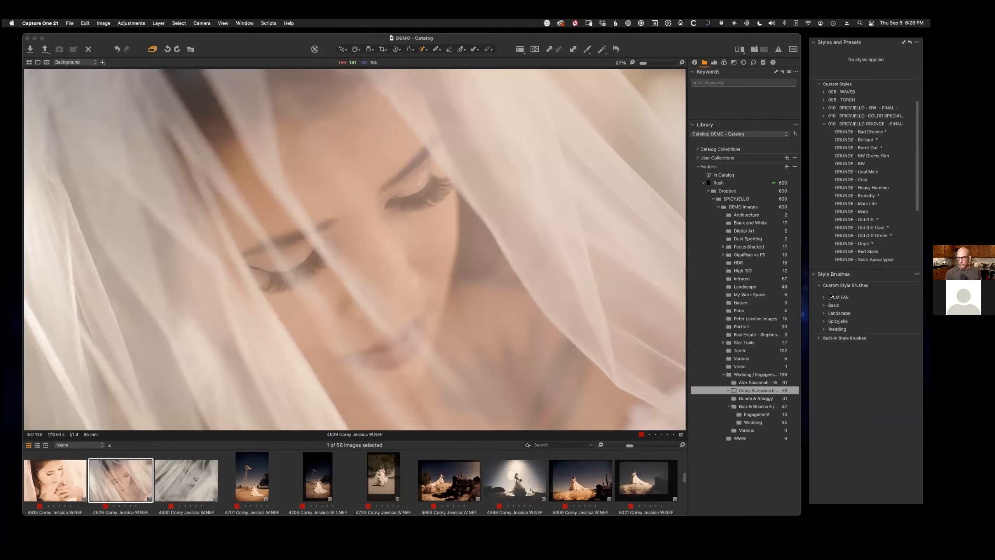
{"action": "left_click", "coordinate": [823, 297]}
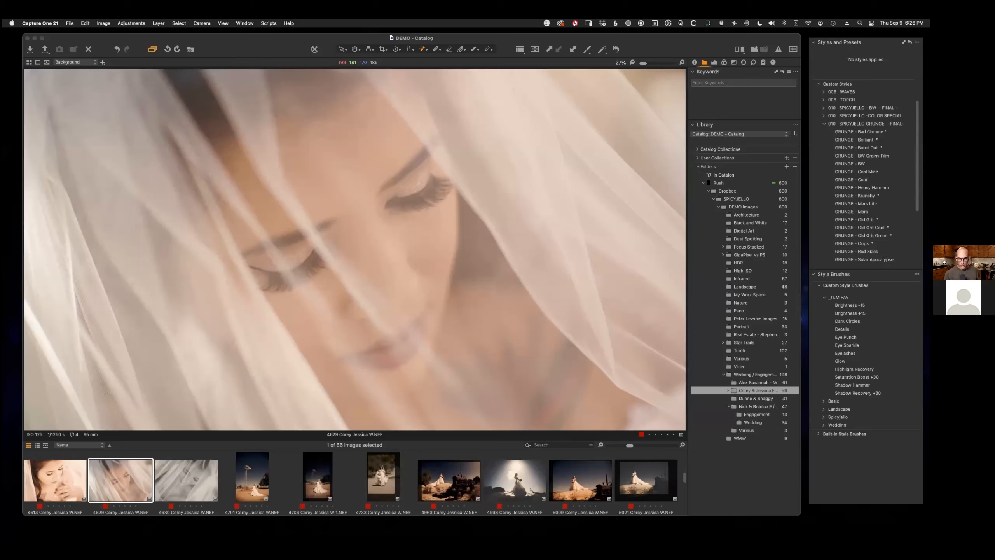
{"action": "left_click", "coordinate": [818, 433]}
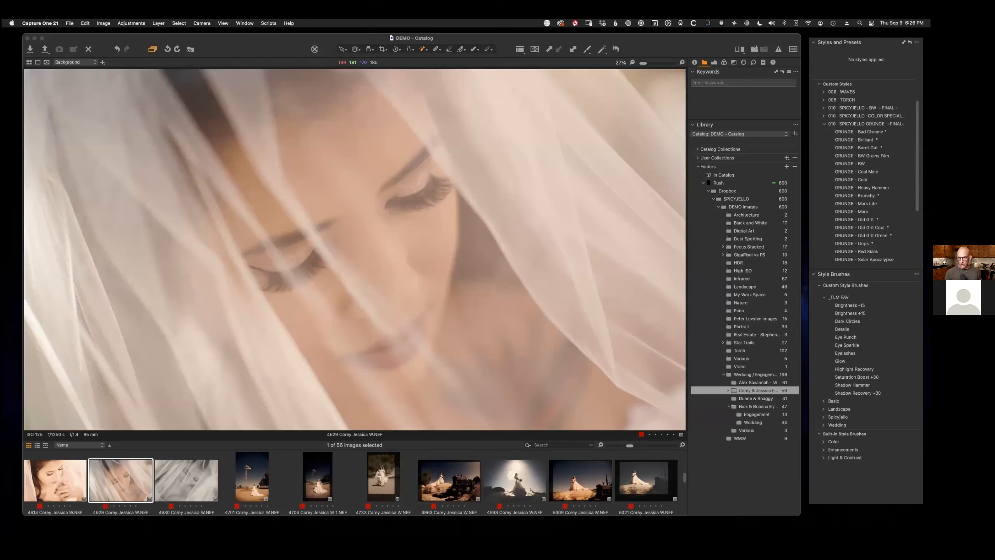
{"action": "mouse_move", "coordinate": [833, 274]}
{"action": "left_mouse_down"}
{"action": "mouse_move", "coordinate": [484, 202]}
{"action": "mouse_move", "coordinate": [415, 73]}
{"action": "mouse_move", "coordinate": [389, 88]}
{"action": "left_mouse_up"}
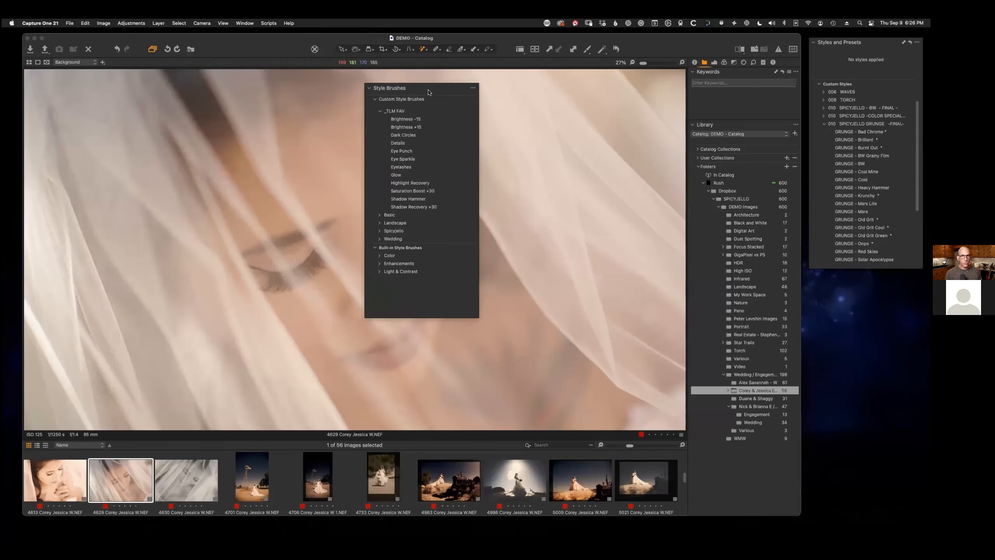
{"action": "left_click", "coordinate": [380, 256]}
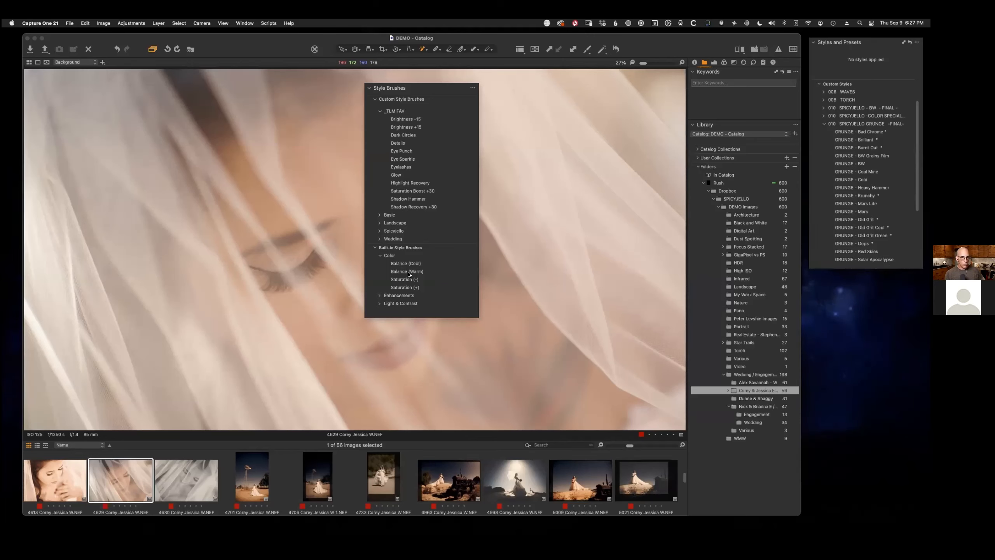
{"action": "left_click_drag", "start_coordinate": [438, 89], "coordinate": [835, 286]}
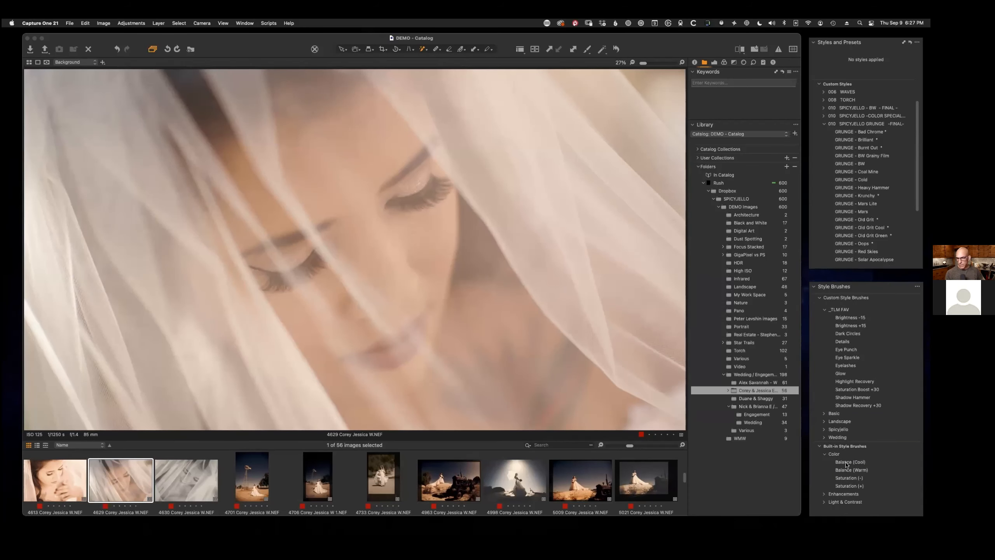
- Paint the bride's face and surroundings with the Balance (Cool) and Saturation (-) style brushes, with the Layers tool shown
{"action": "left_click", "coordinate": [845, 463]}
{"action": "mouse_move", "coordinate": [325, 216]}
{"action": "left_mouse_down"}
{"action": "mouse_move", "coordinate": [491, 198]}
{"action": "mouse_move", "coordinate": [469, 238]}
{"action": "mouse_move", "coordinate": [383, 205]}
{"action": "mouse_move", "coordinate": [429, 223]}
{"action": "mouse_move", "coordinate": [302, 254]}
{"action": "mouse_move", "coordinate": [418, 240]}
{"action": "mouse_move", "coordinate": [282, 267]}
{"action": "mouse_move", "coordinate": [275, 259]}
{"action": "mouse_move", "coordinate": [320, 252]}
{"action": "mouse_move", "coordinate": [409, 295]}
{"action": "mouse_move", "coordinate": [397, 272]}
{"action": "mouse_move", "coordinate": [458, 275]}
{"action": "mouse_move", "coordinate": [398, 258]}
{"action": "left_mouse_up"}
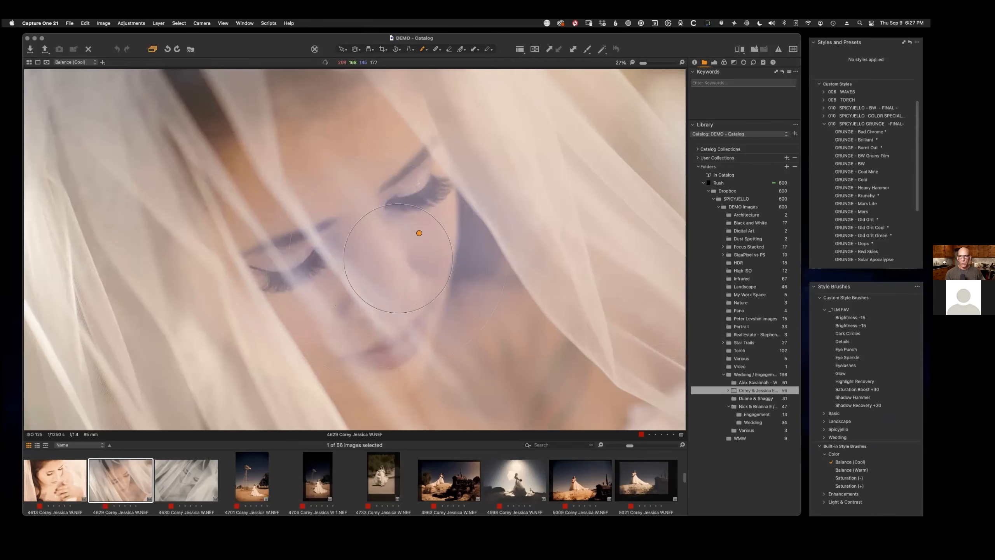
{"action": "left_click", "coordinate": [715, 63]}
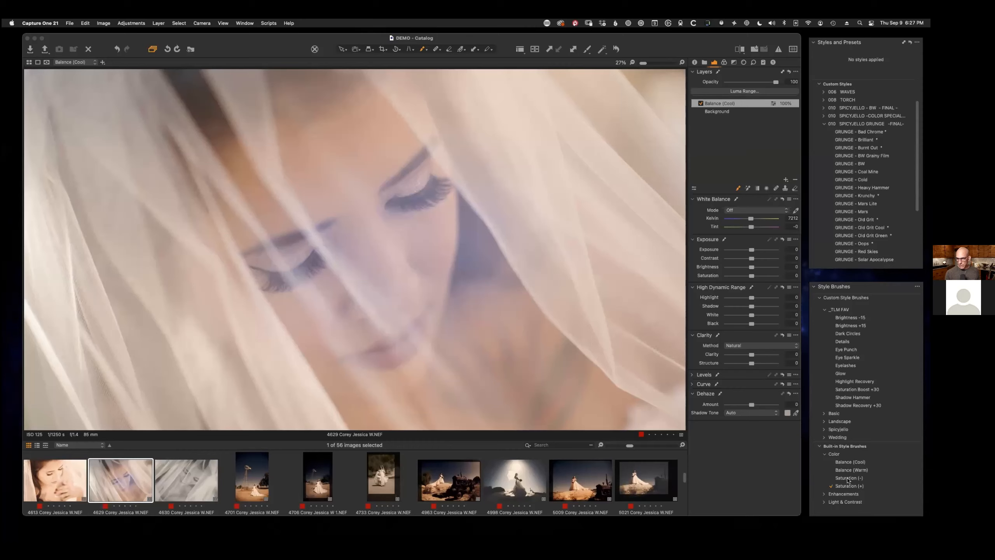
{"action": "mouse_move", "coordinate": [450, 333]}
{"action": "left_mouse_down"}
{"action": "mouse_move", "coordinate": [419, 400]}
{"action": "mouse_move", "coordinate": [422, 422]}
{"action": "mouse_move", "coordinate": [461, 251]}
{"action": "mouse_move", "coordinate": [558, 380]}
{"action": "mouse_move", "coordinate": [510, 329]}
{"action": "mouse_move", "coordinate": [519, 416]}
{"action": "left_mouse_up"}
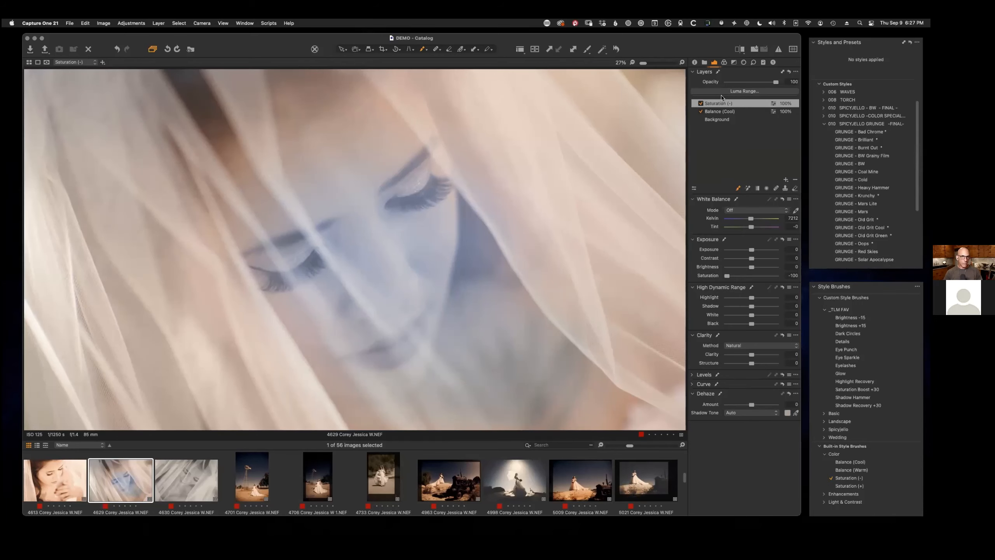
- Toggle the Saturation (-) layer off and on, and delete both style brush layers from the bride photo
{"action": "left_click", "coordinate": [701, 104]}
{"action": "left_click", "coordinate": [701, 103]}
{"action": "left_click", "coordinate": [796, 180]}
{"action": "left_click", "coordinate": [795, 181]}
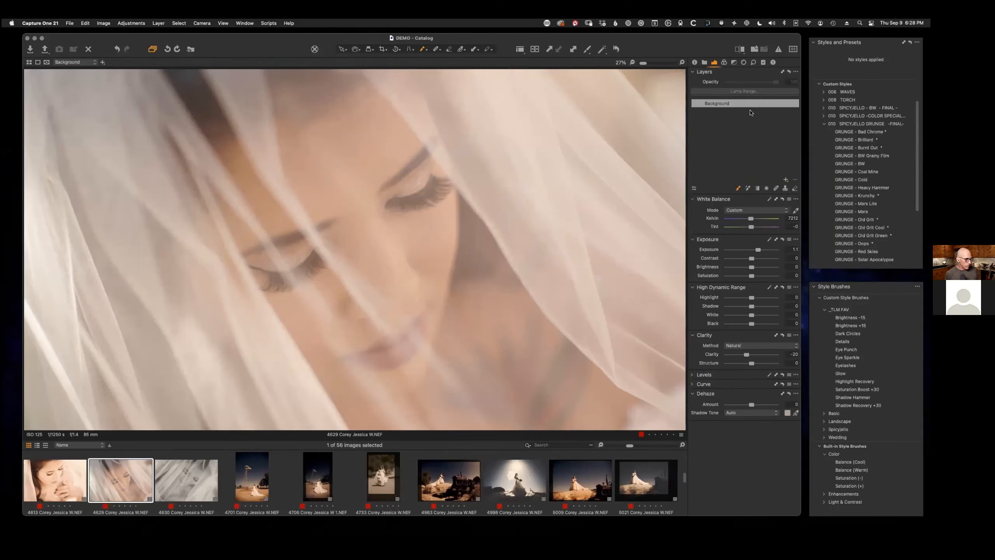
{"action": "left_click_drag", "start_coordinate": [696, 40], "coordinate": [694, 40]}
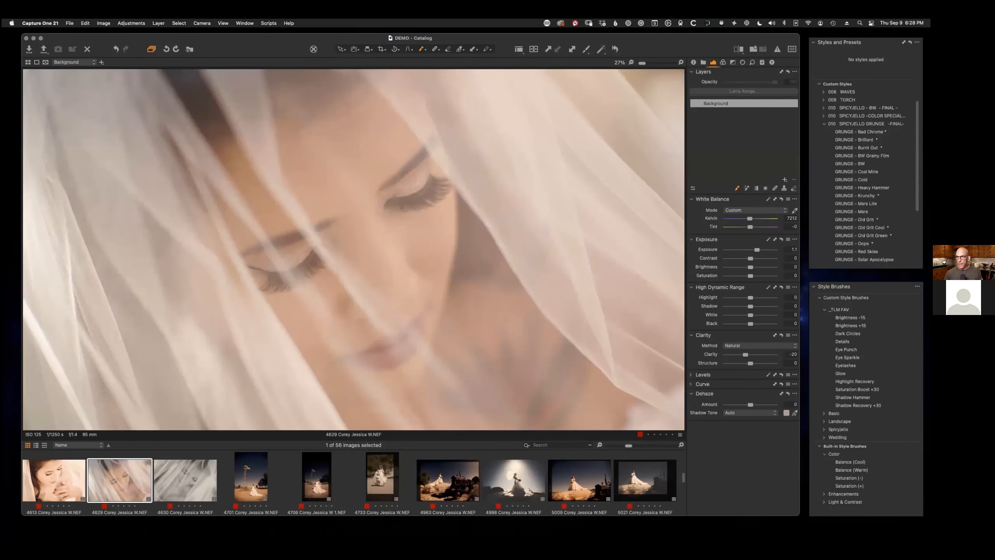
- Apply the custom style Special 100 - Blue Fix from 001 TLM FAVS to the bride photo and collapse Custom Styles
{"action": "scroll", "coordinate": [865, 173], "scroll_direction": "up", "scroll_amount": 3}
{"action": "left_click", "coordinate": [824, 103]}
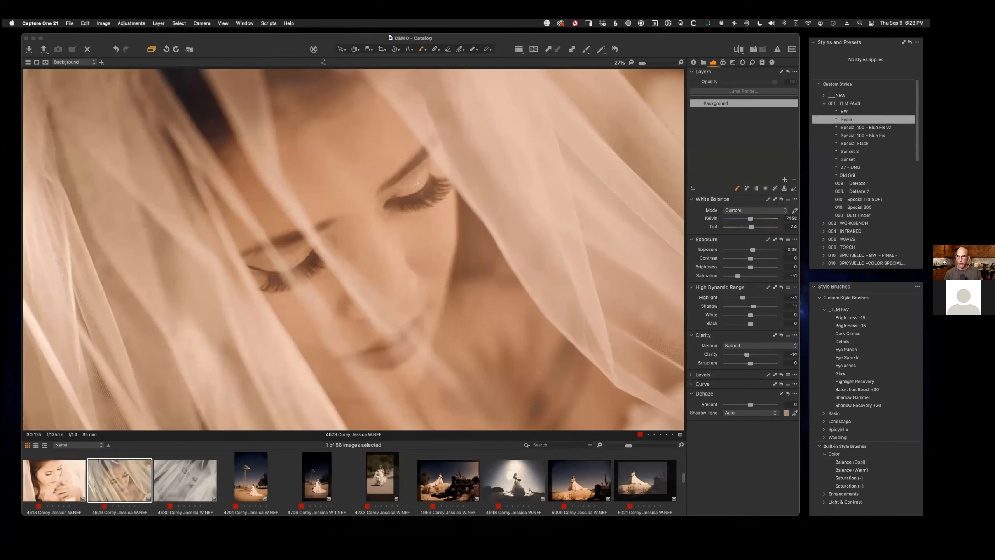
{"action": "left_click", "coordinate": [862, 136]}
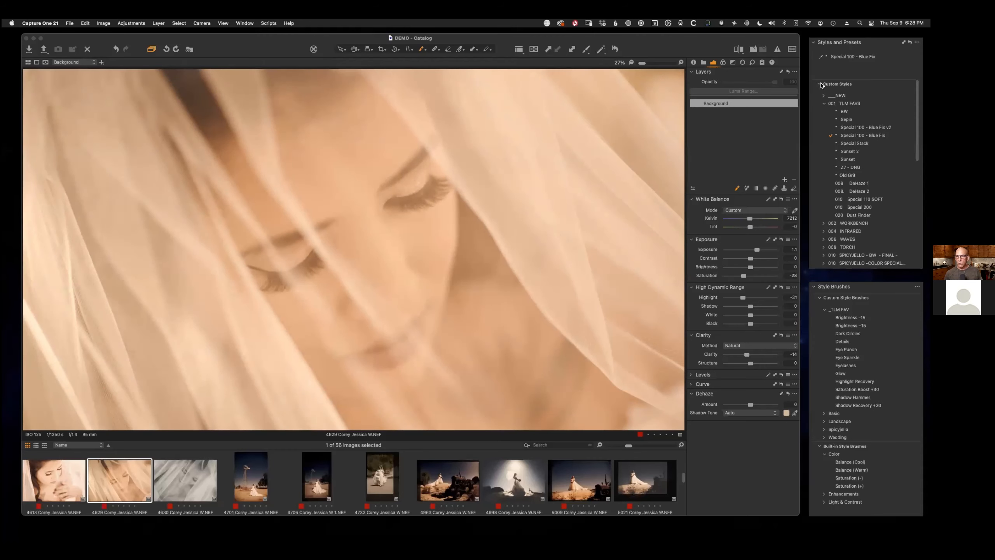
{"action": "left_click", "coordinate": [818, 85]}
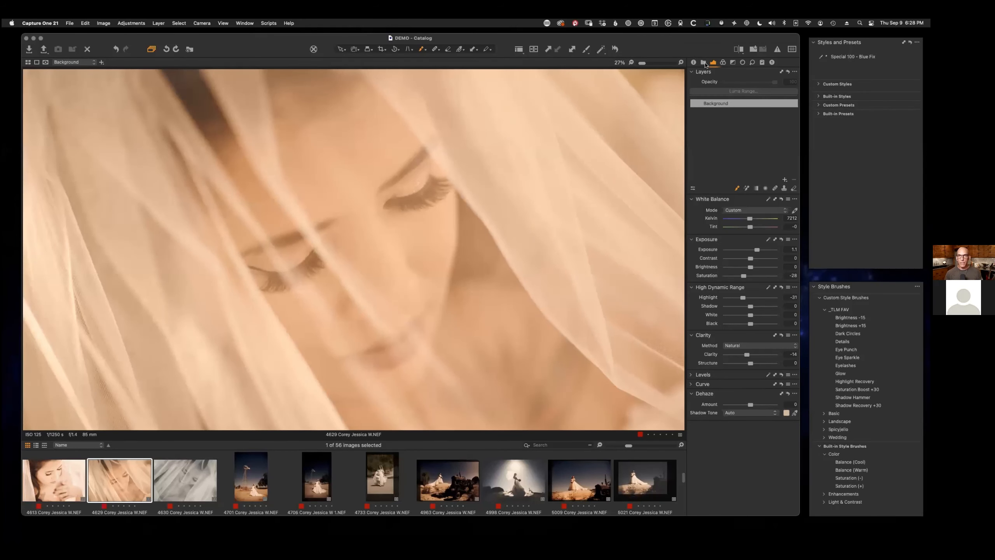
- Set the bride photo's exposure to 2.1 and saturation to -39, and collapse the Built-in Style Brushes
{"action": "scroll", "coordinate": [621, 198], "scroll_direction": "up", "scroll_amount": 10}
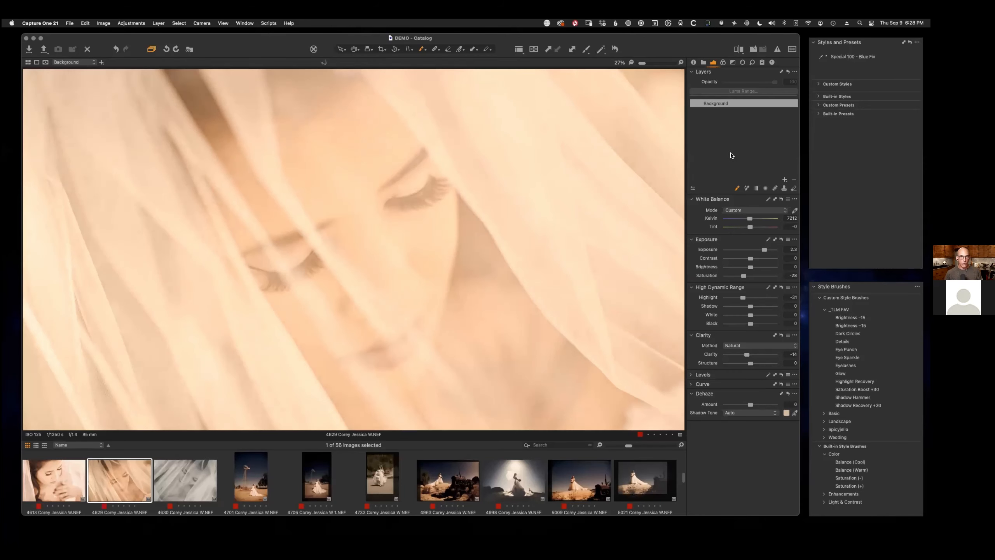
{"action": "scroll", "coordinate": [732, 156], "scroll_direction": "down", "scroll_amount": 5}
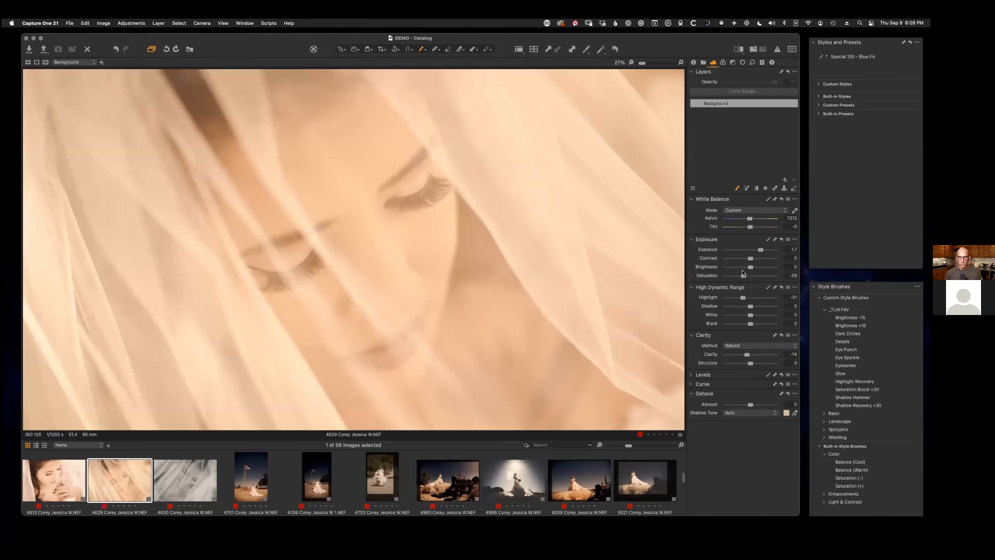
{"action": "scroll", "coordinate": [740, 277], "scroll_direction": "up", "scroll_amount": 1}
{"action": "scroll", "coordinate": [611, 233], "scroll_direction": "up", "scroll_amount": 4}
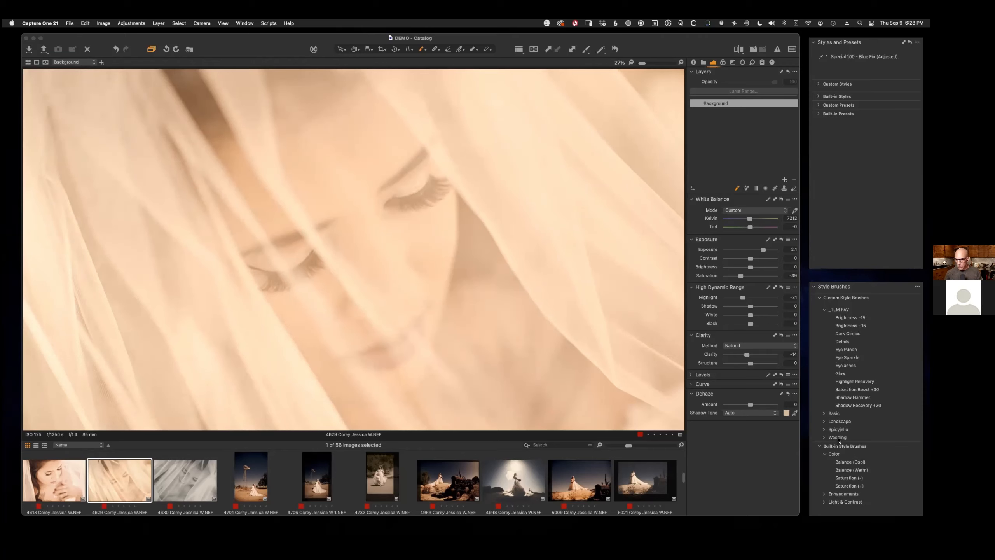
{"action": "left_click", "coordinate": [819, 447]}
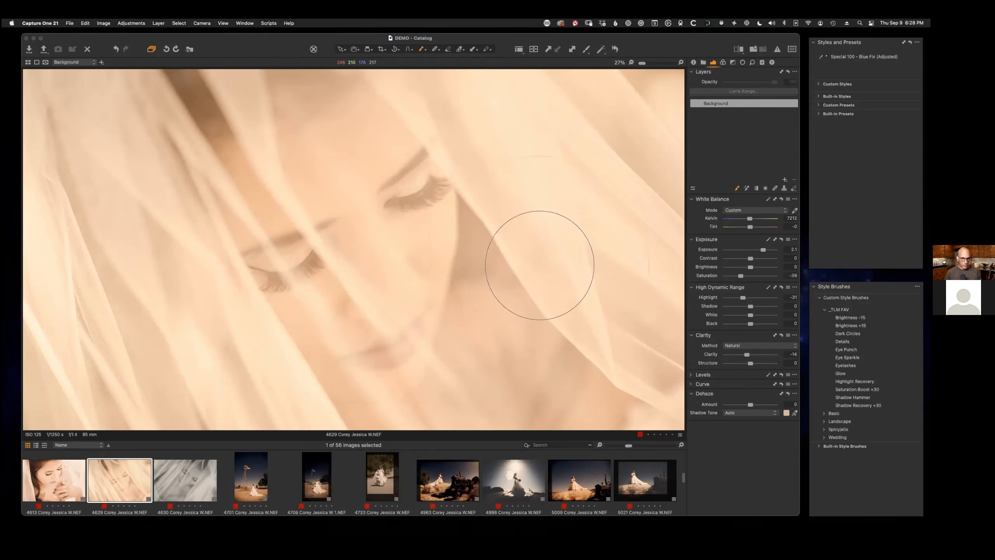
- Reset all adjustments on the black-and-white bride photo 4630 and set its High Dynamic Range White to -37
{"action": "left_click", "coordinate": [199, 481]}
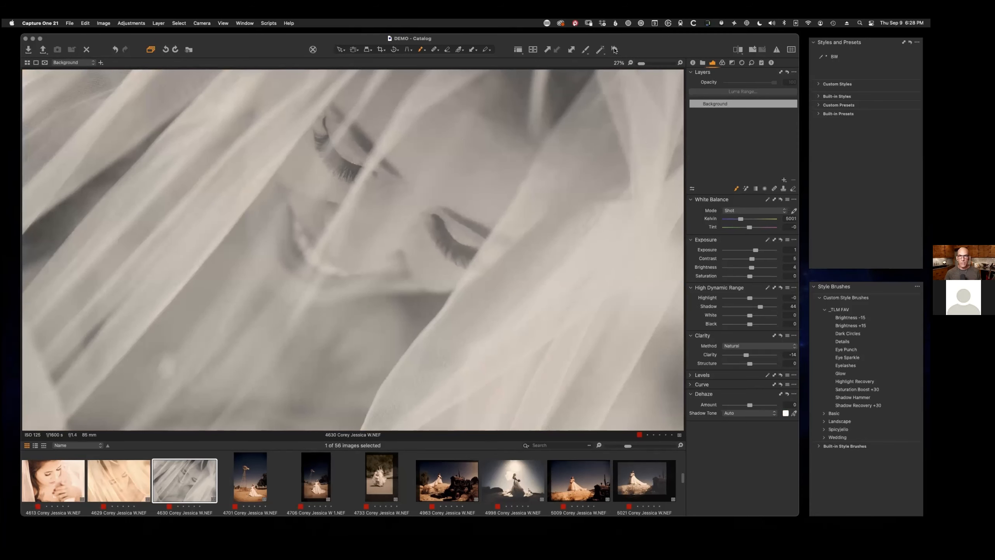
{"action": "left_click", "coordinate": [615, 49]}
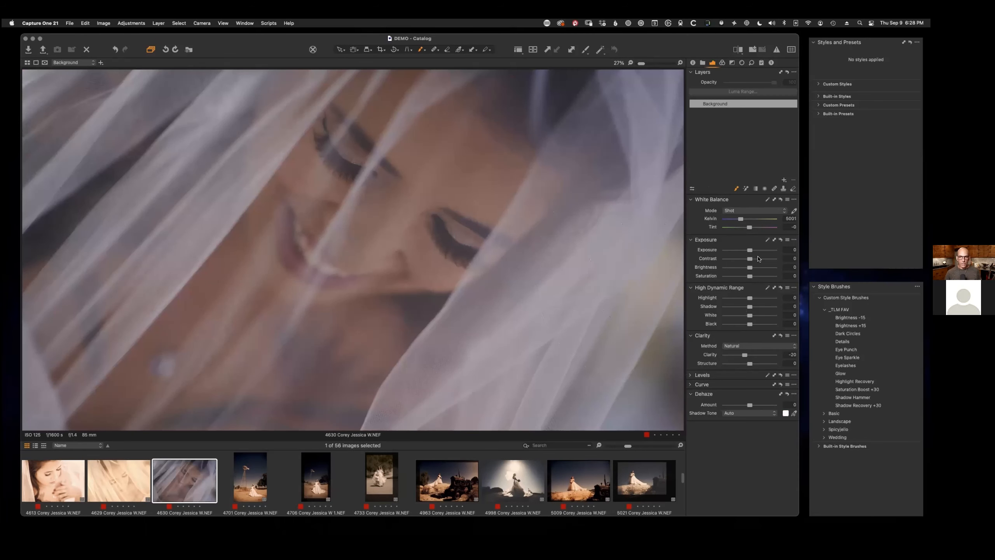
{"action": "left_click_drag", "start_coordinate": [748, 318], "coordinate": [741, 319]}
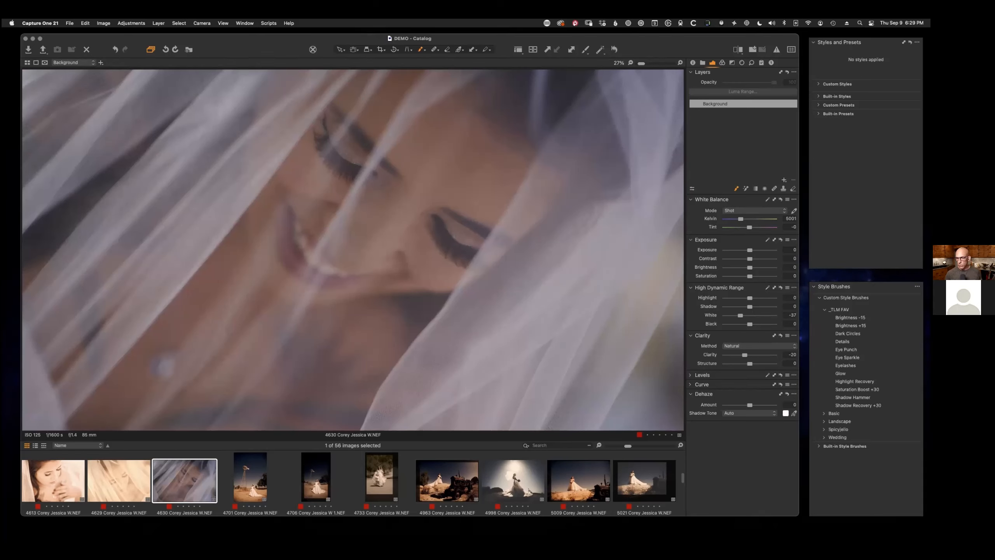
- Create a floating Style Brushes tool and place it over the bride photo
{"action": "left_click", "coordinate": [813, 286]}
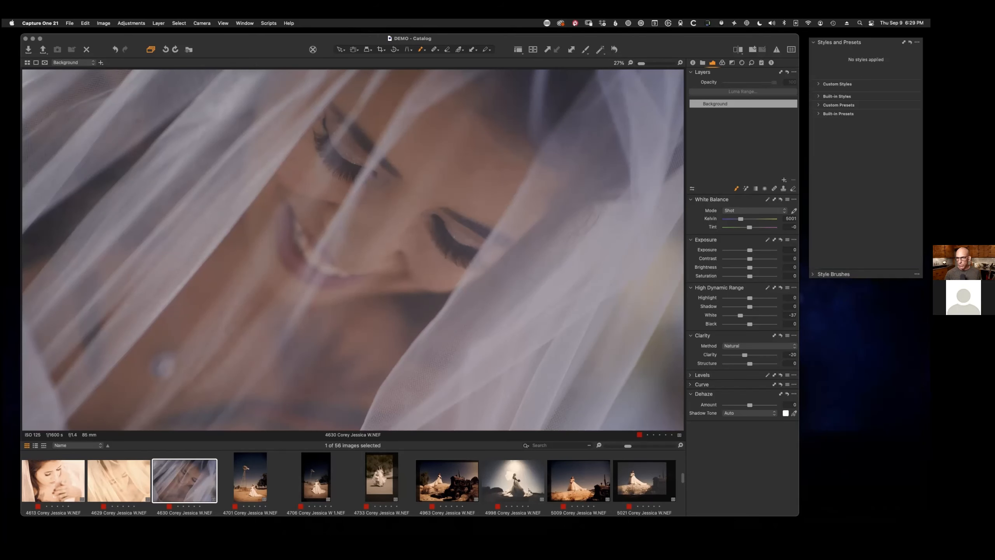
{"action": "left_click", "coordinate": [814, 276]}
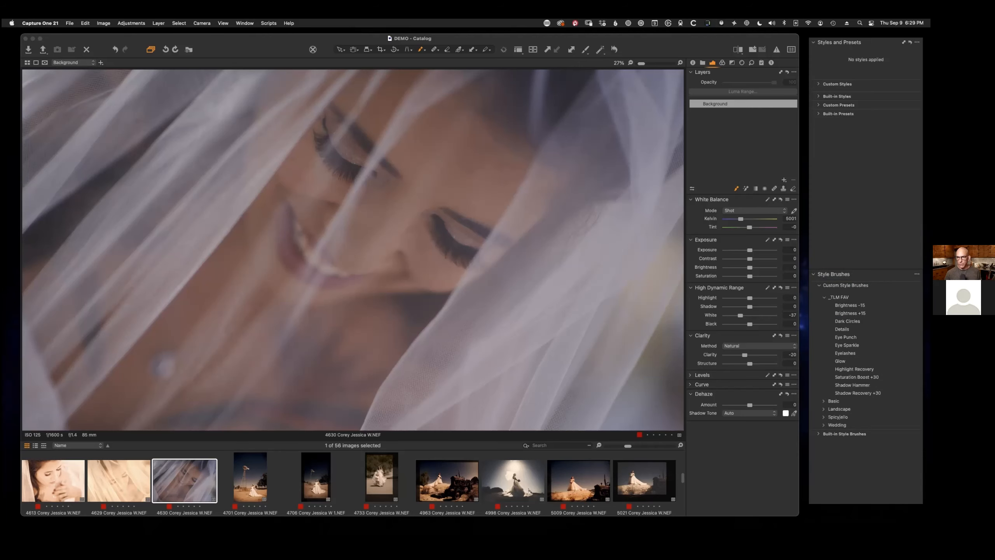
{"action": "left_click", "coordinate": [243, 22]}
{"action": "mouse_move", "coordinate": [254, 36]}
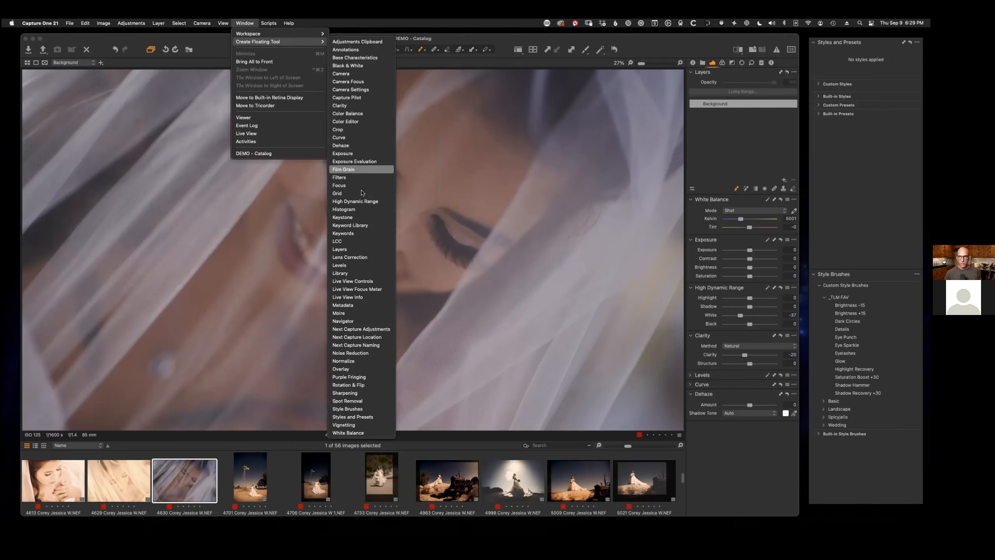
{"action": "left_click", "coordinate": [354, 409]}
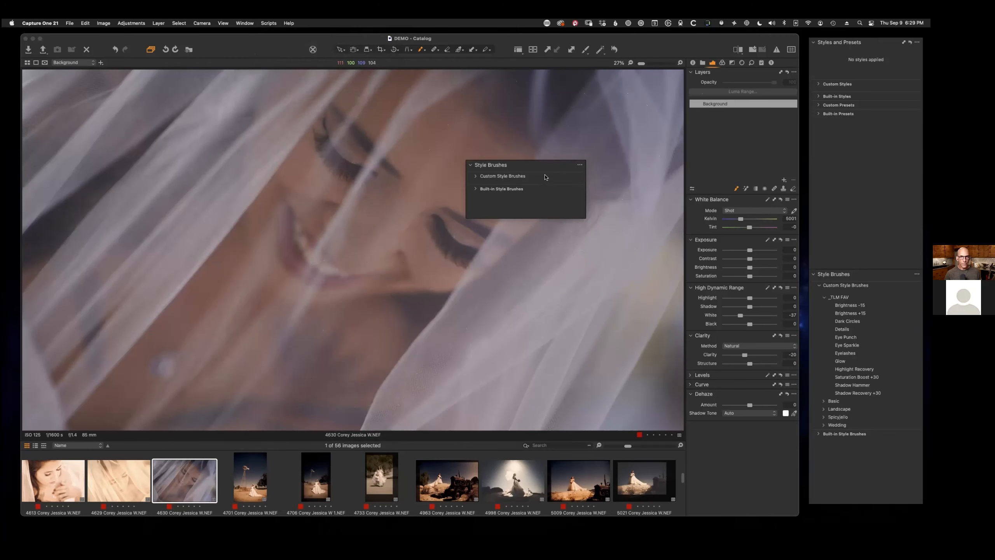
{"action": "left_click_drag", "start_coordinate": [549, 165], "coordinate": [518, 171]}
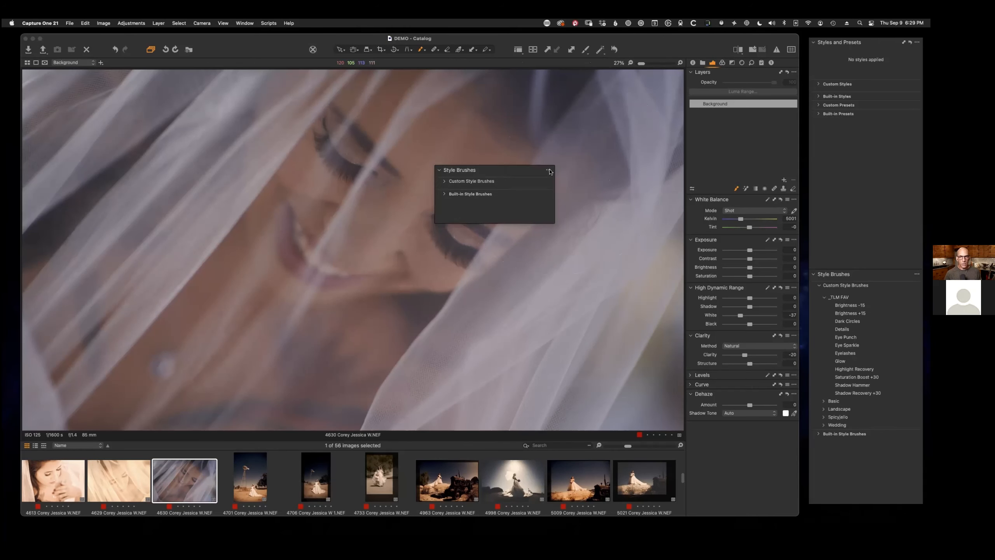
- View the options of the floating Style Brushes tool and remove the tool
{"action": "left_click", "coordinate": [549, 171]}
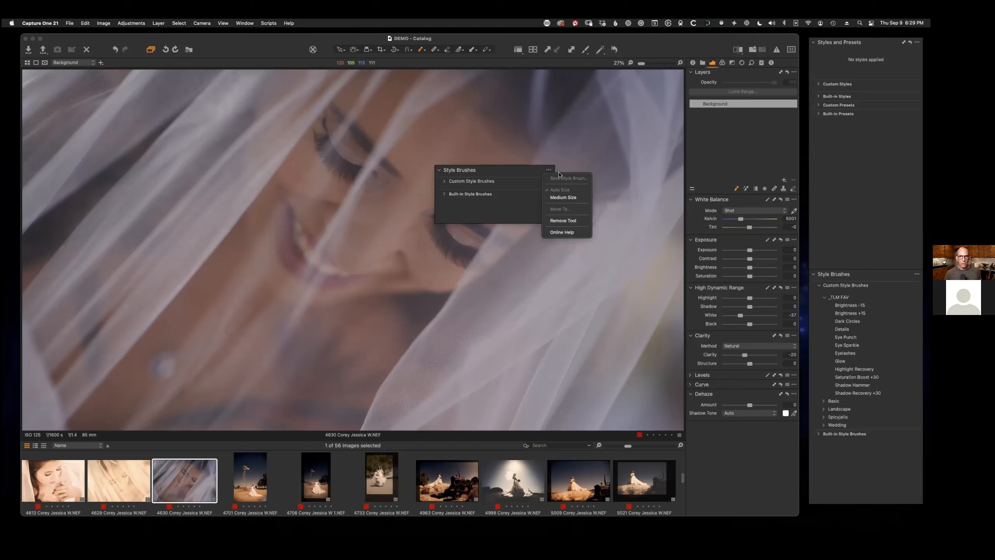
{"action": "left_click", "coordinate": [511, 173]}
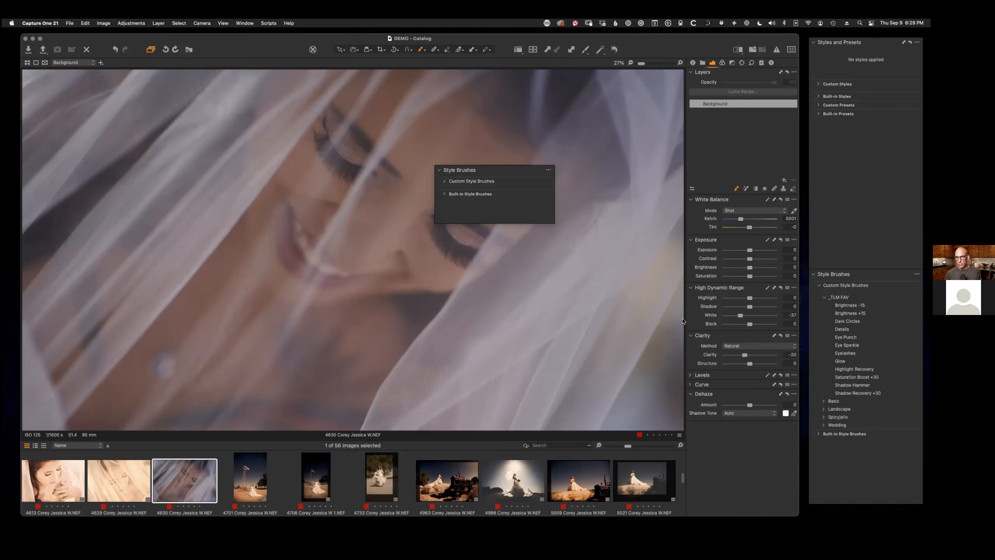
{"action": "left_click", "coordinate": [547, 170]}
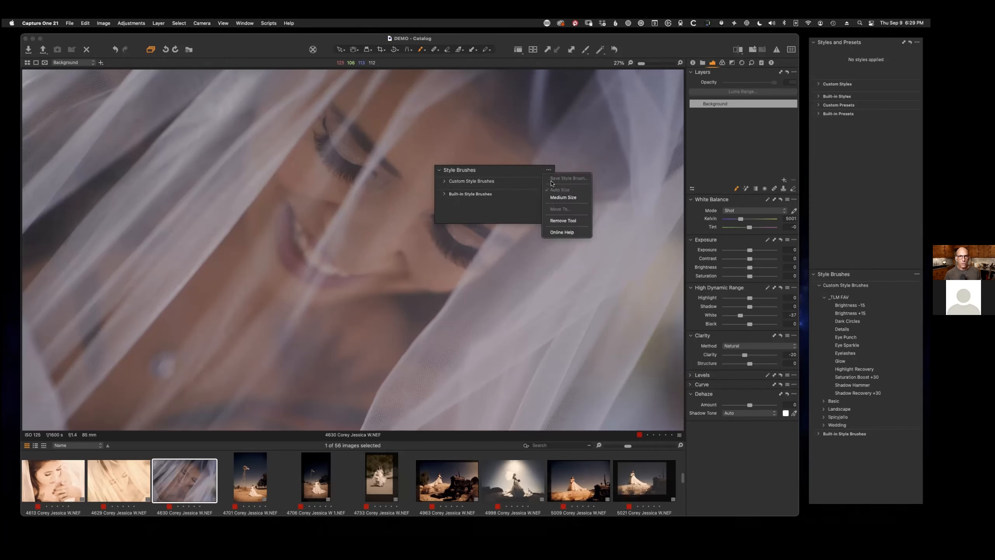
{"action": "left_click", "coordinate": [562, 221]}
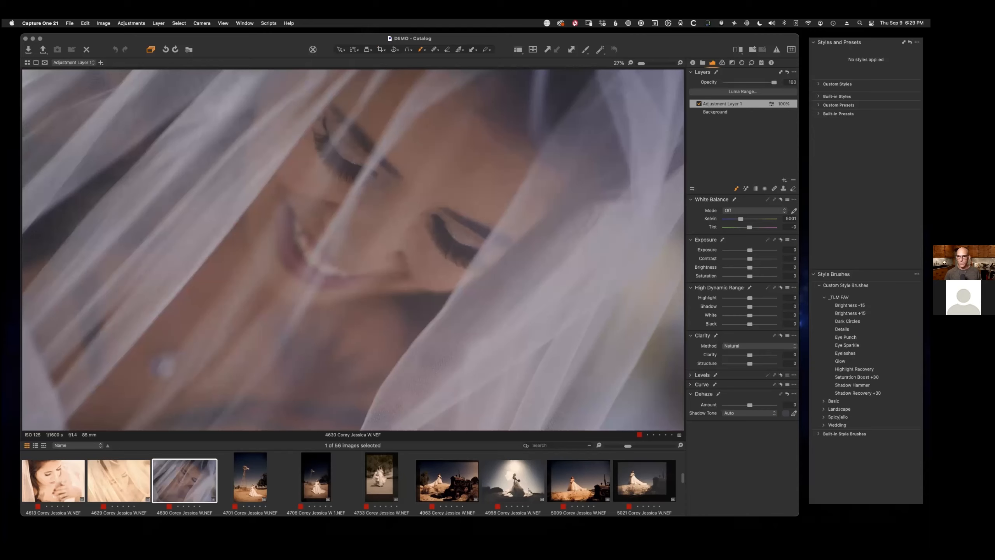
- View the docked Style Brushes options, including Save Style Brush, with the new adjustment layer selected
{"action": "left_click", "coordinate": [917, 274]}
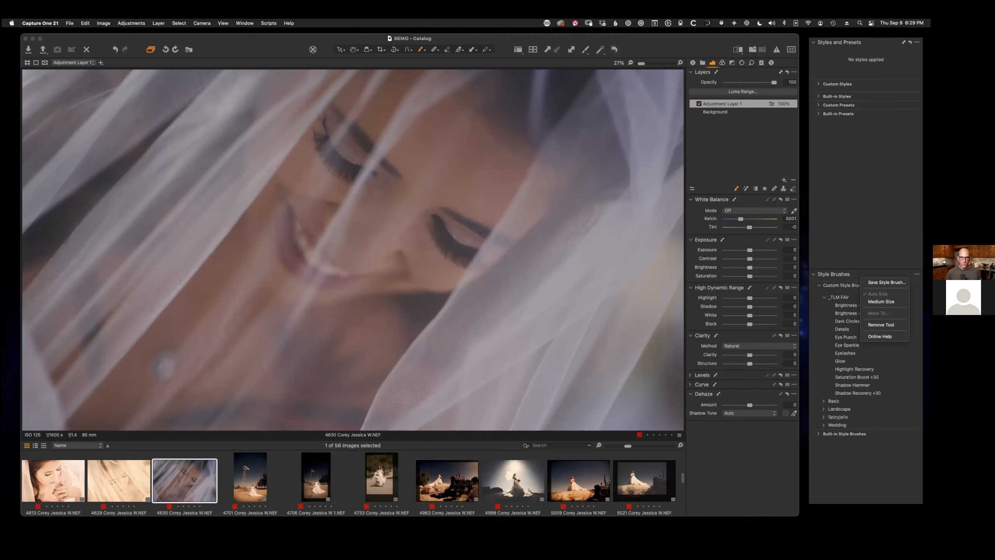
{"action": "key", "text": "Escape"}
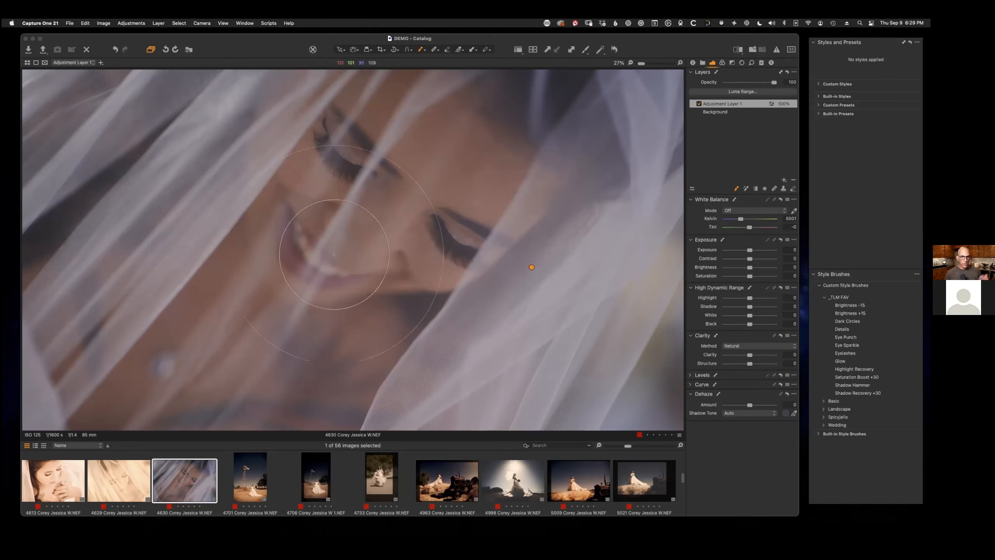
- Set the exposure of the warm-toned bride photo 4629 to 2
{"action": "left_click", "coordinate": [121, 485]}
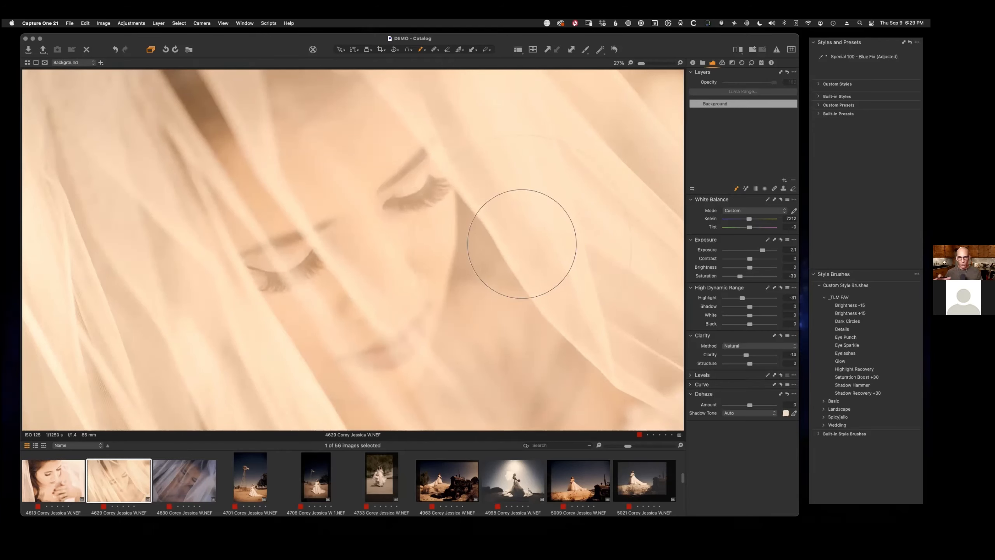
{"action": "key", "text": "q"}
{"action": "left_click_drag", "start_coordinate": [680, 51], "coordinate": [681, 51]}
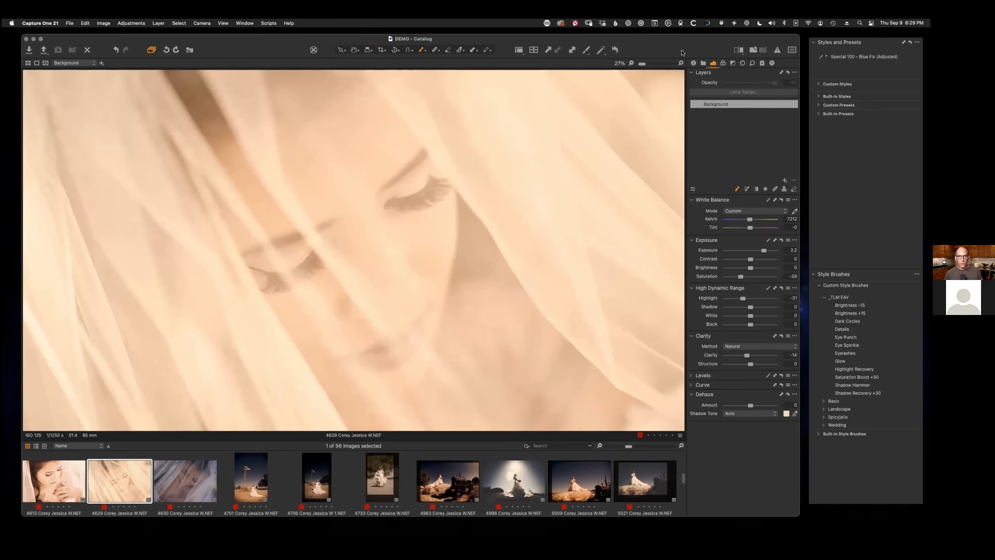
{"action": "key", "text": "q"}
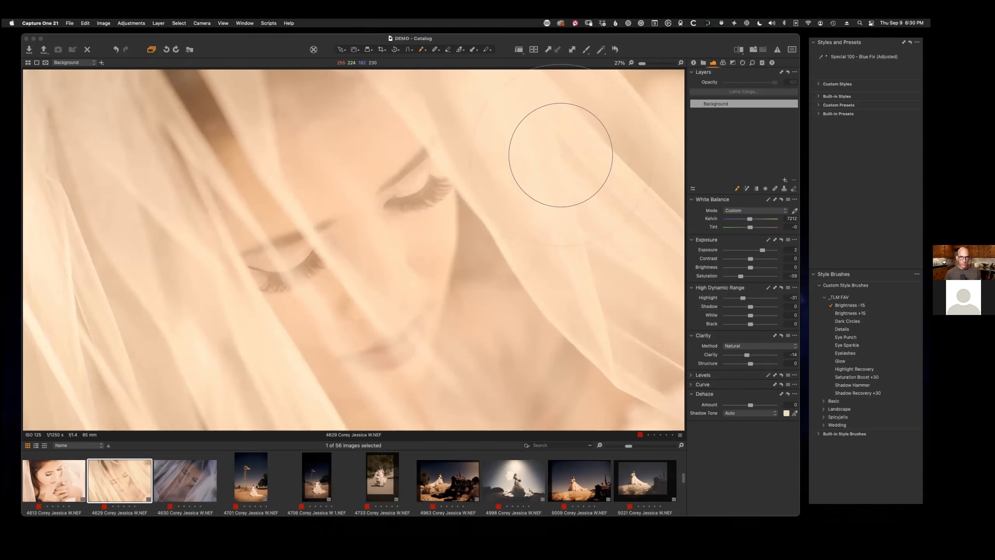
- Paint the Brightness -15 style brush over the veil on both sides of the bride's face and check its mask
{"action": "mouse_move", "coordinate": [504, 113]}
{"action": "left_mouse_down"}
{"action": "mouse_move", "coordinate": [639, 136]}
{"action": "mouse_move", "coordinate": [588, 234]}
{"action": "mouse_move", "coordinate": [665, 324]}
{"action": "mouse_move", "coordinate": [642, 132]}
{"action": "mouse_move", "coordinate": [640, 149]}
{"action": "mouse_move", "coordinate": [655, 95]}
{"action": "left_mouse_up"}
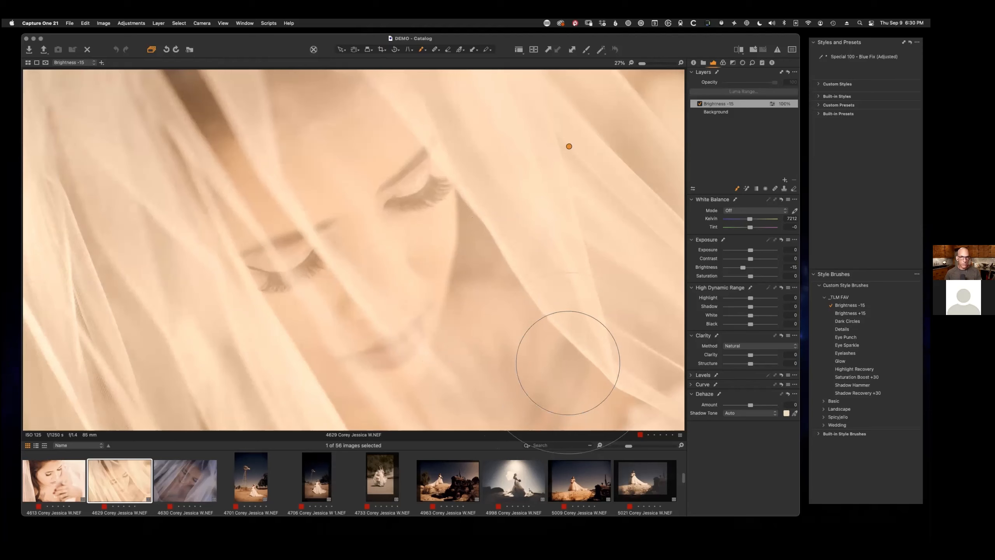
{"action": "key", "text": "m"}
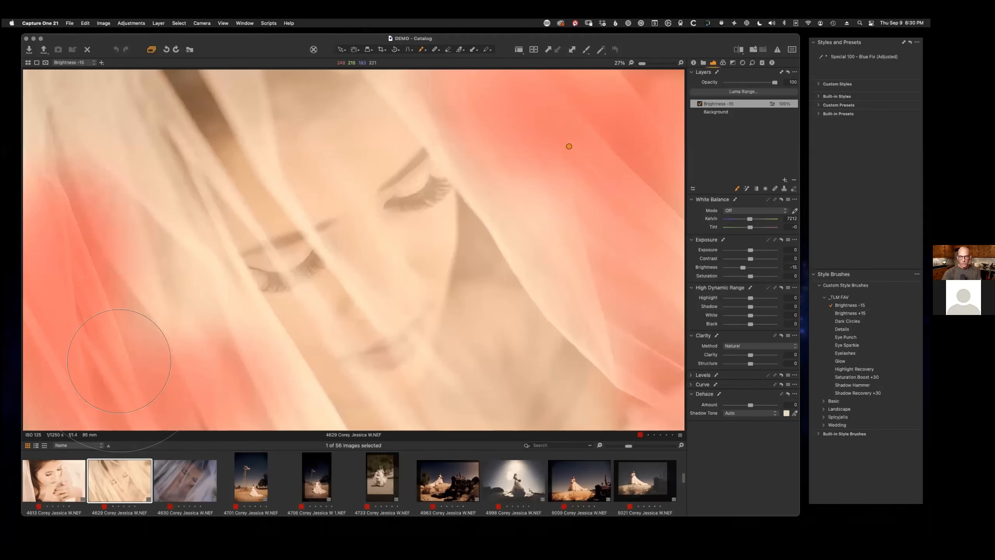
{"action": "key", "text": "m"}
{"action": "key", "text": "m"}
{"action": "key", "text": "m"}
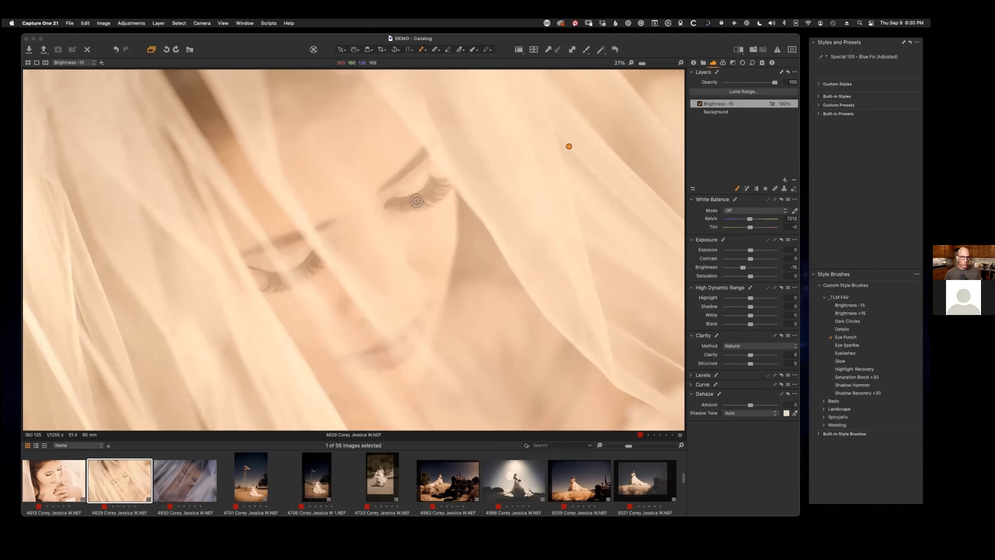
- Paint the Eye Punch style brush over both of the bride's eyes
{"action": "mouse_move", "coordinate": [390, 201]}
{"action": "left_mouse_down"}
{"action": "mouse_move", "coordinate": [416, 201]}
{"action": "mouse_move", "coordinate": [441, 184]}
{"action": "left_mouse_up"}
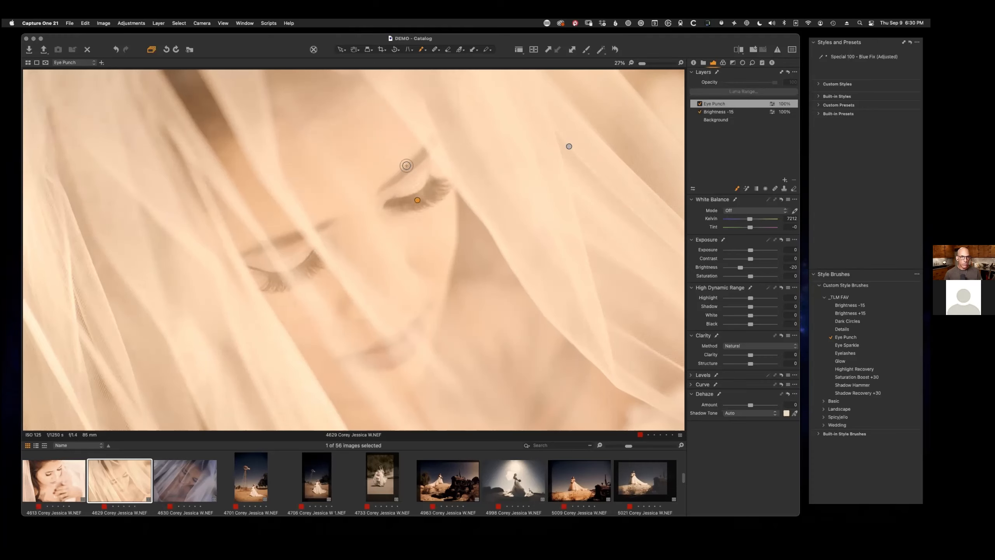
{"action": "mouse_move", "coordinate": [265, 290]}
{"action": "left_mouse_down"}
{"action": "mouse_move", "coordinate": [256, 272]}
{"action": "mouse_move", "coordinate": [312, 274]}
{"action": "left_mouse_up"}
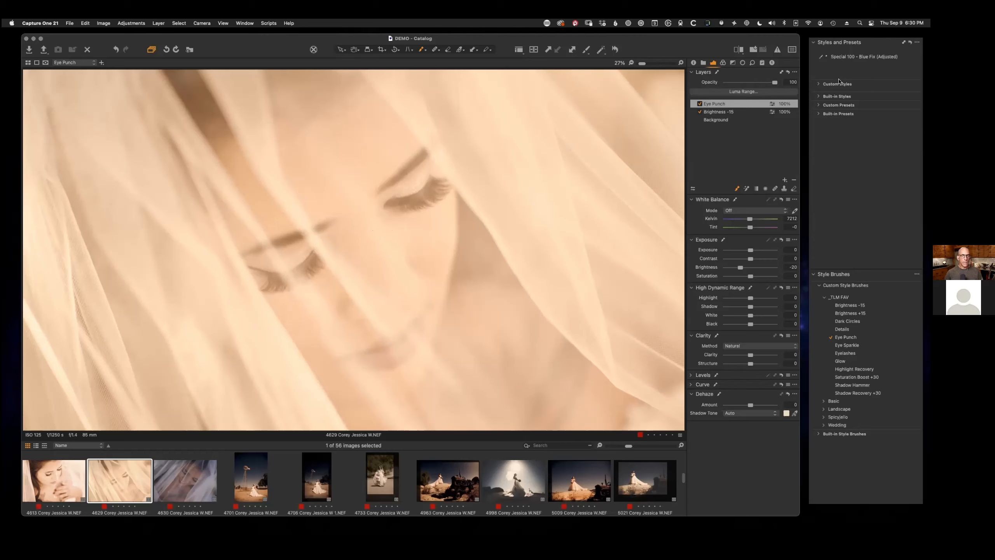
- Compare the bride photo before and after editing in split view, then return to the normal view
{"action": "left_click", "coordinate": [740, 49]}
{"action": "left_click_drag", "start_coordinate": [349, 249], "coordinate": [354, 282]}
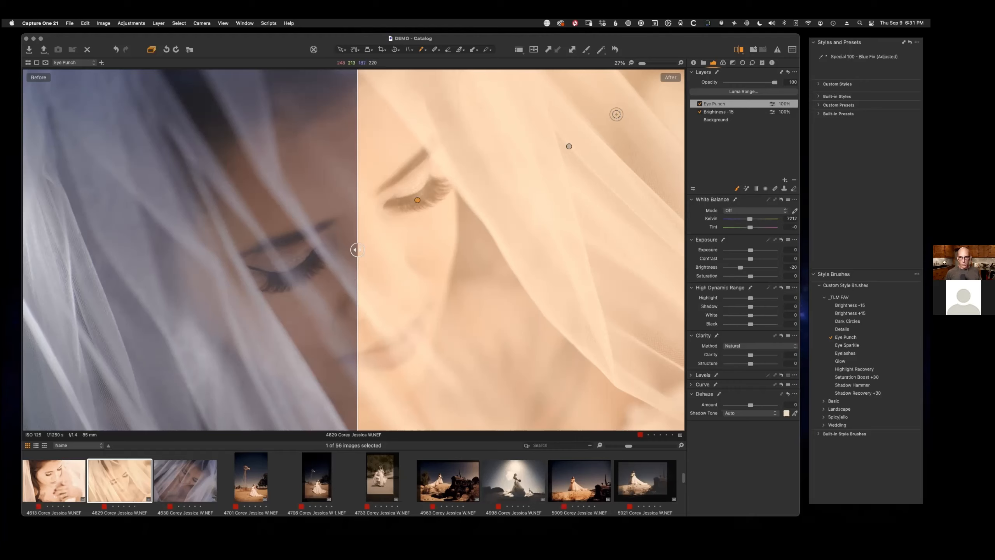
{"action": "left_click", "coordinate": [740, 50]}
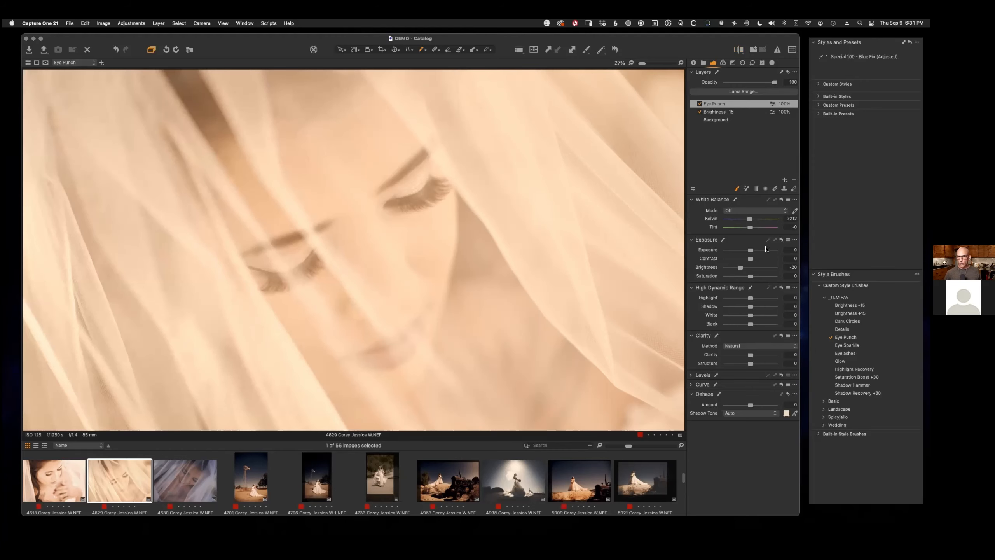
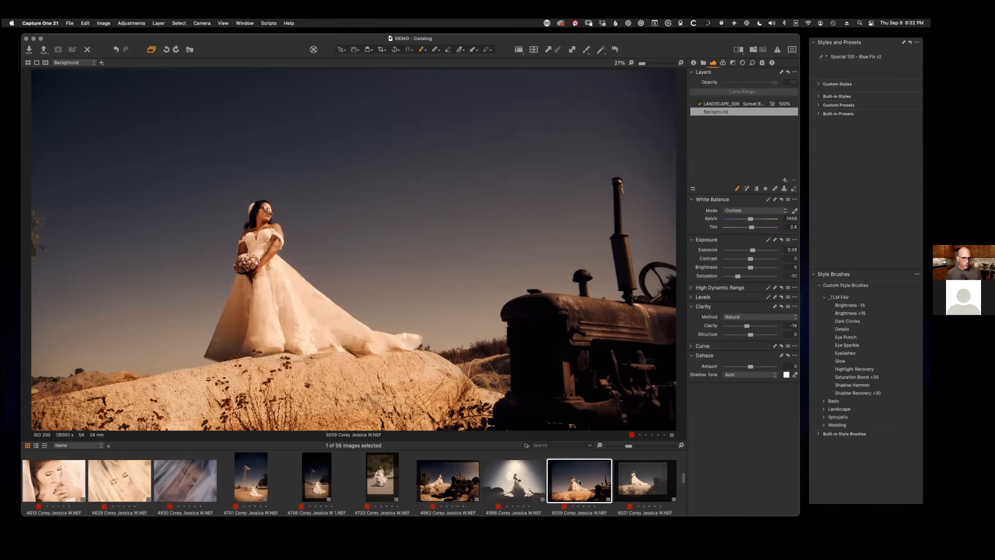
- Raise the Background exposure of the bride and tractor photo 5009 to 1.19
{"action": "left_click_drag", "start_coordinate": [689, 47], "coordinate": [686, 48]}
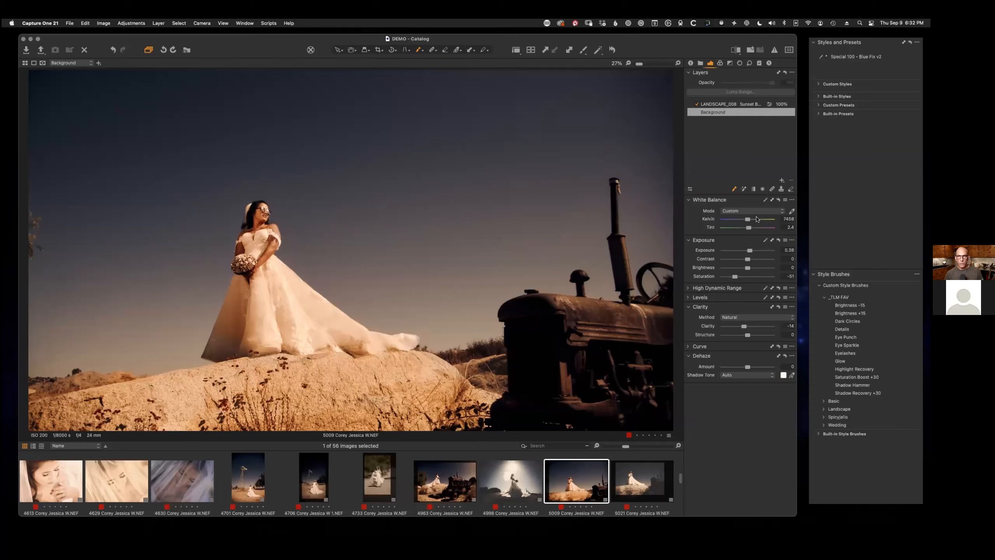
{"action": "left_click_drag", "start_coordinate": [750, 250], "coordinate": [756, 260]}
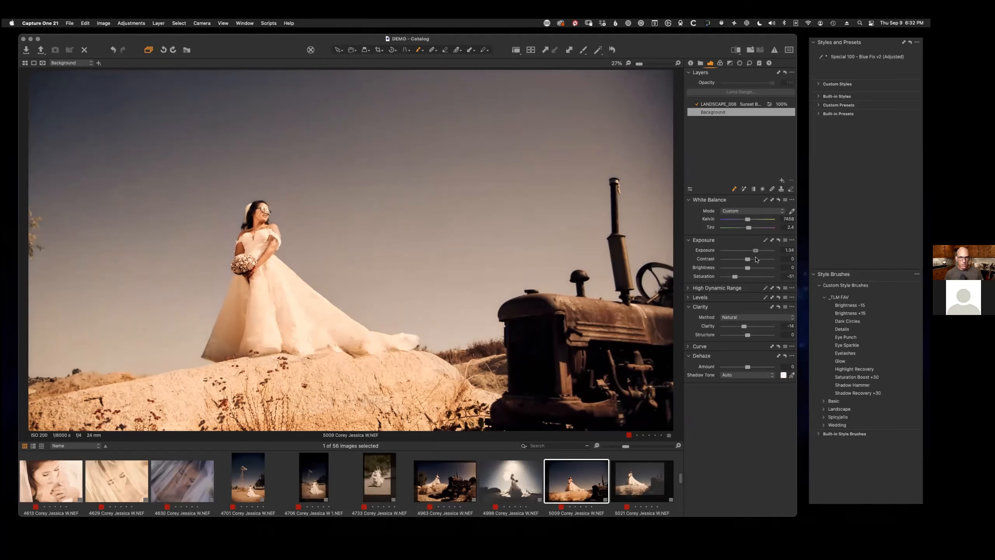
{"action": "left_click_drag", "start_coordinate": [756, 252], "coordinate": [754, 252]}
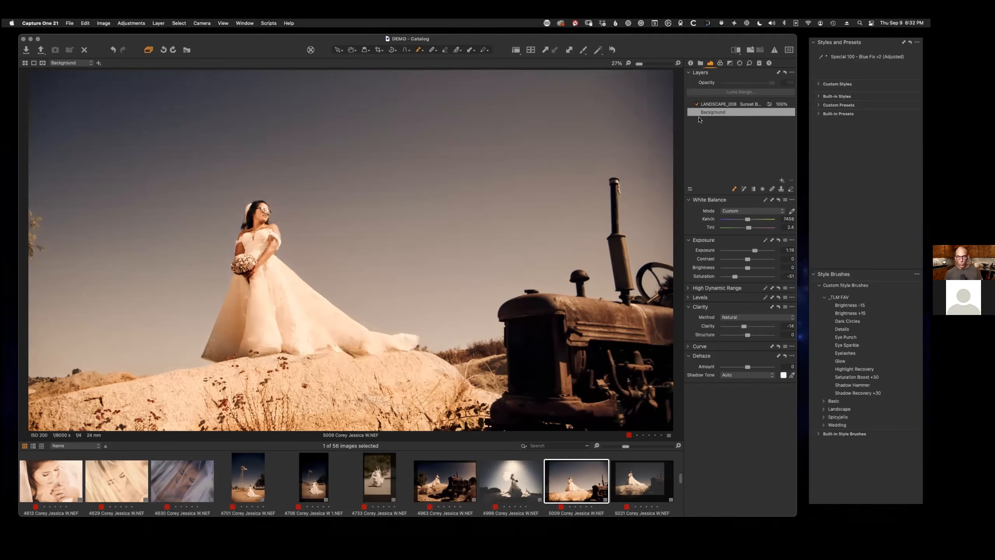
- Activate the Magic Brush, inspect the sunset landscape layer's mask over the bride and rock, and reselect the Background
{"action": "left_click", "coordinate": [744, 189]}
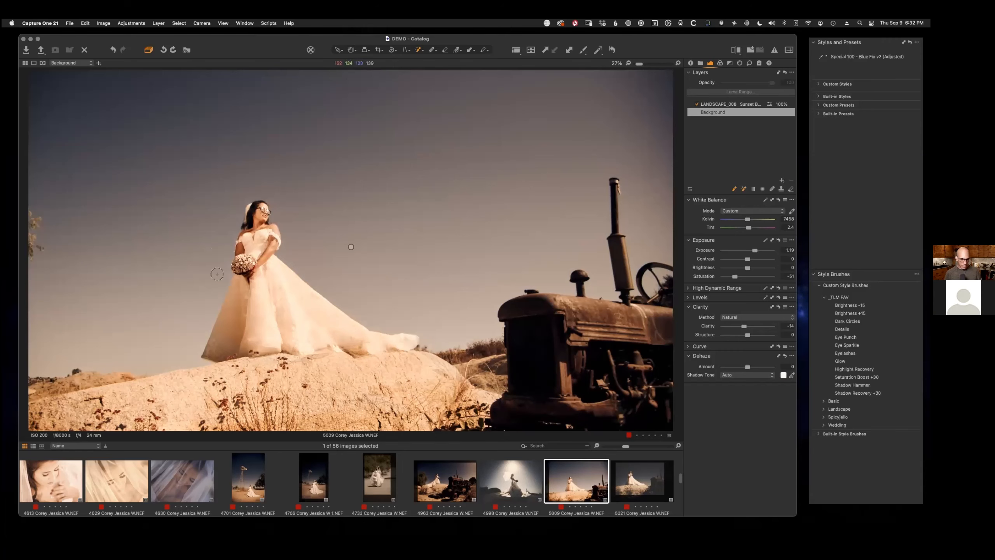
{"action": "left_click", "coordinate": [284, 304]}
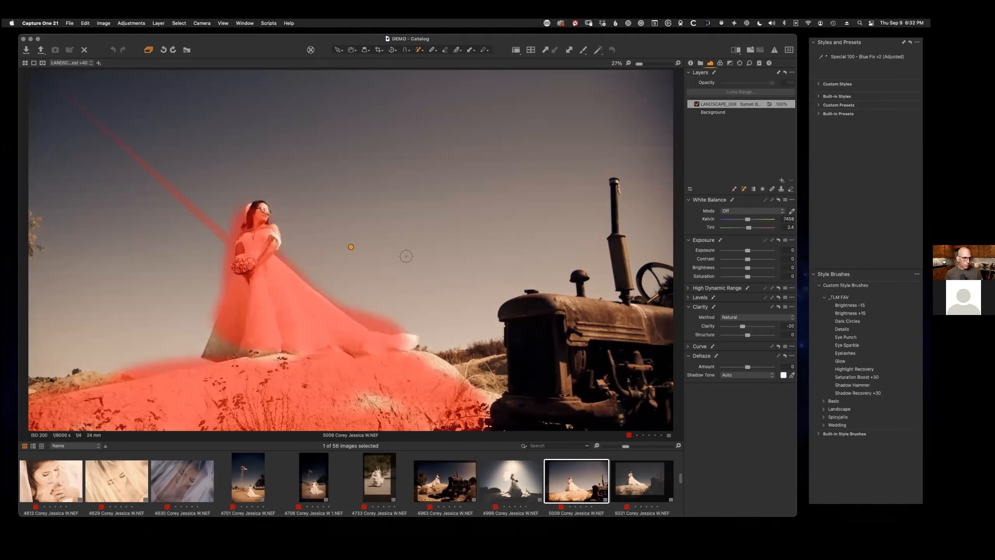
{"action": "left_click", "coordinate": [347, 383]}
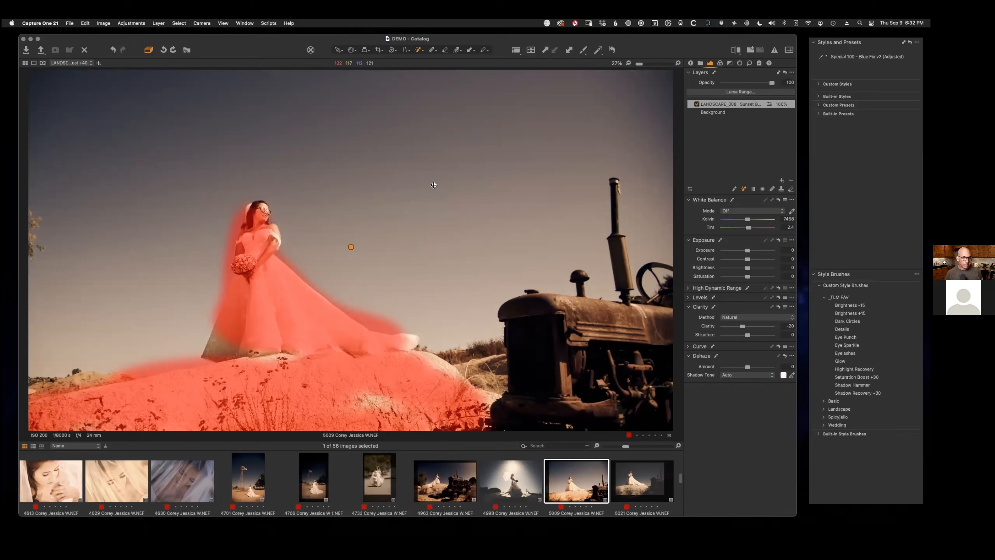
{"action": "left_click", "coordinate": [720, 112]}
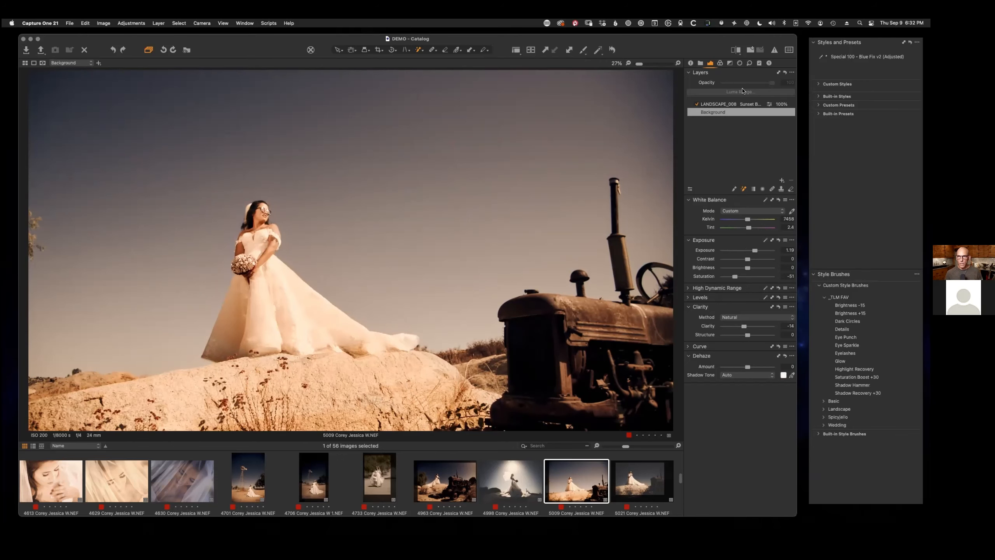
- Add a filled adjustment layer to photo 5009 and restrict its mask with a Luma Range of 219 to 235 and falloff of 176 to 255
{"action": "mouse_move", "coordinate": [709, 73]}
{"action": "left_click", "coordinate": [781, 182]}
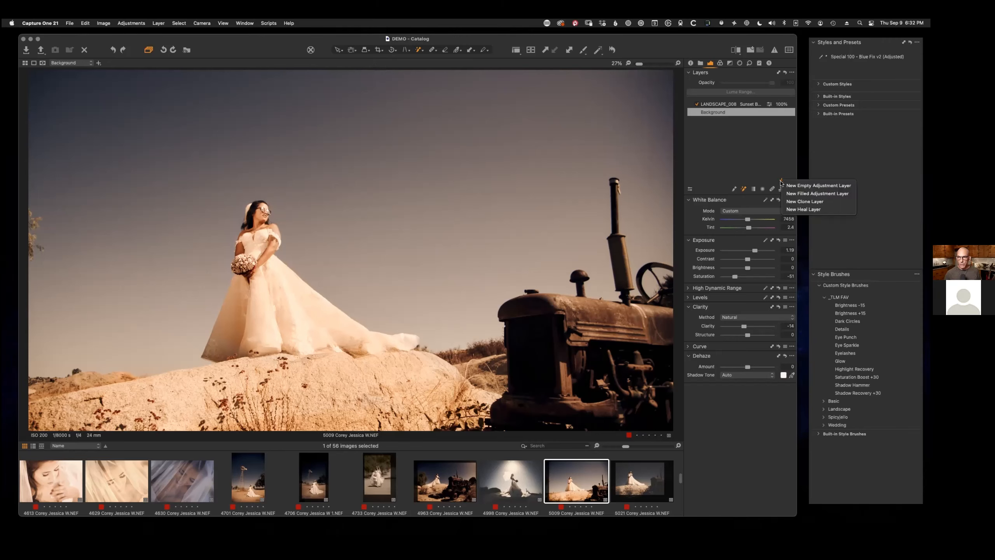
{"action": "left_click", "coordinate": [816, 193]}
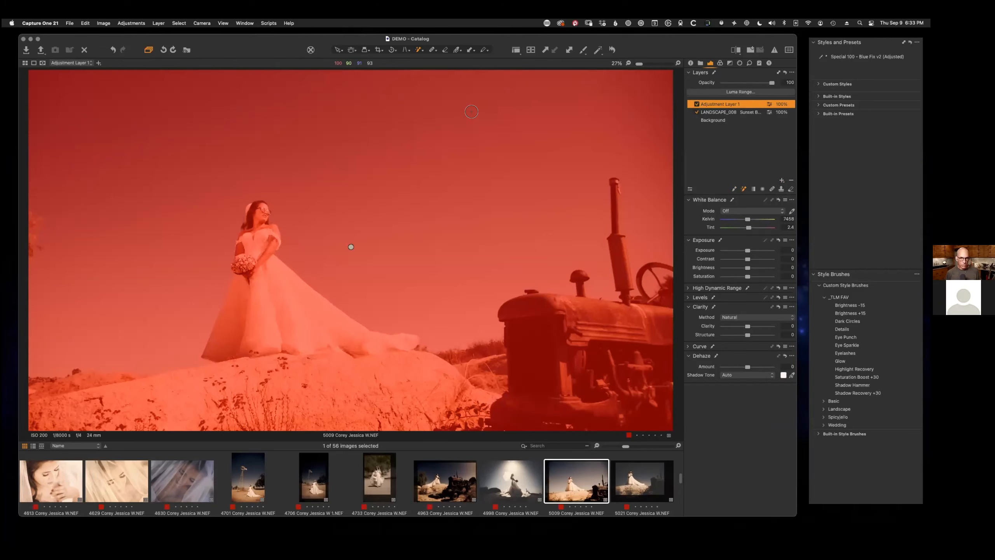
{"action": "left_click", "coordinate": [747, 92]}
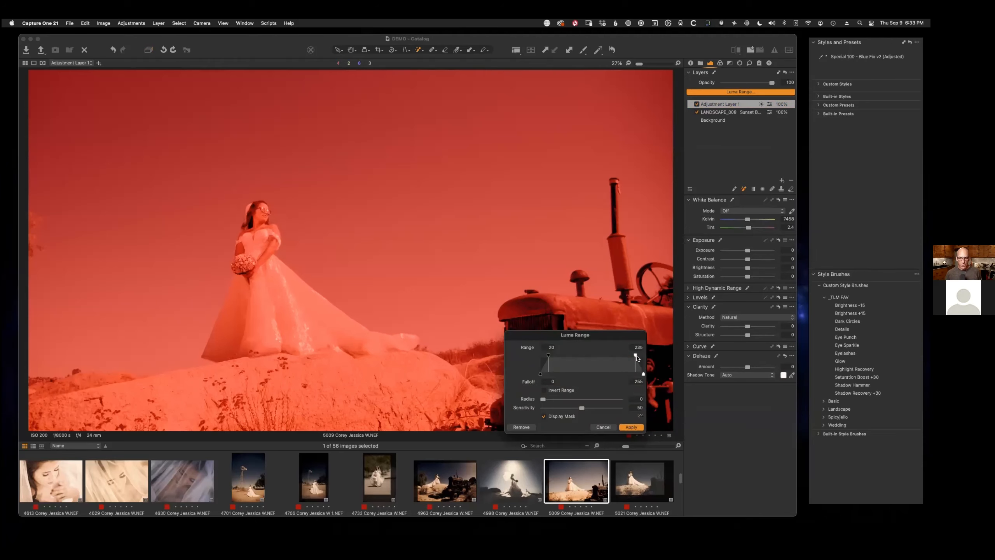
{"action": "left_click_drag", "start_coordinate": [549, 356], "coordinate": [605, 376]}
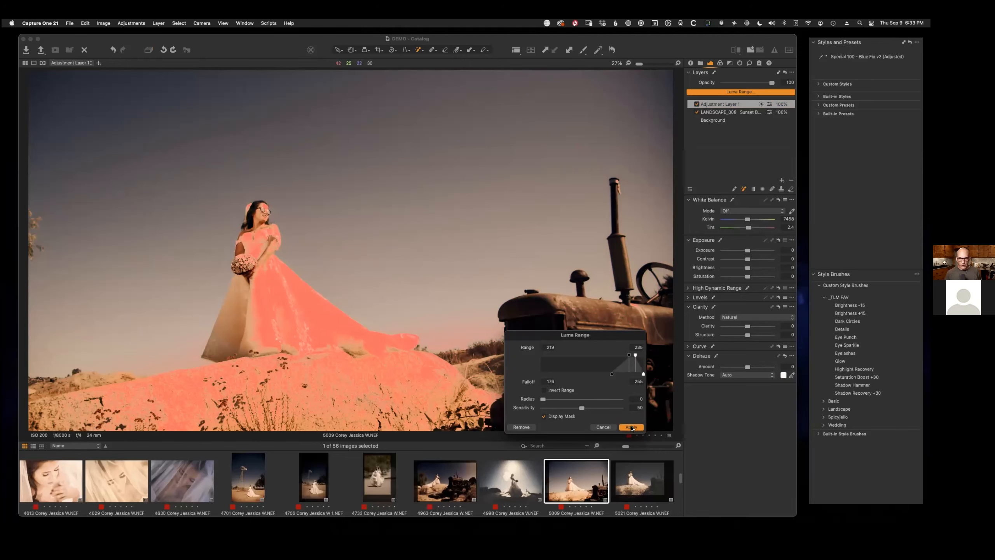
{"action": "left_click", "coordinate": [631, 427]}
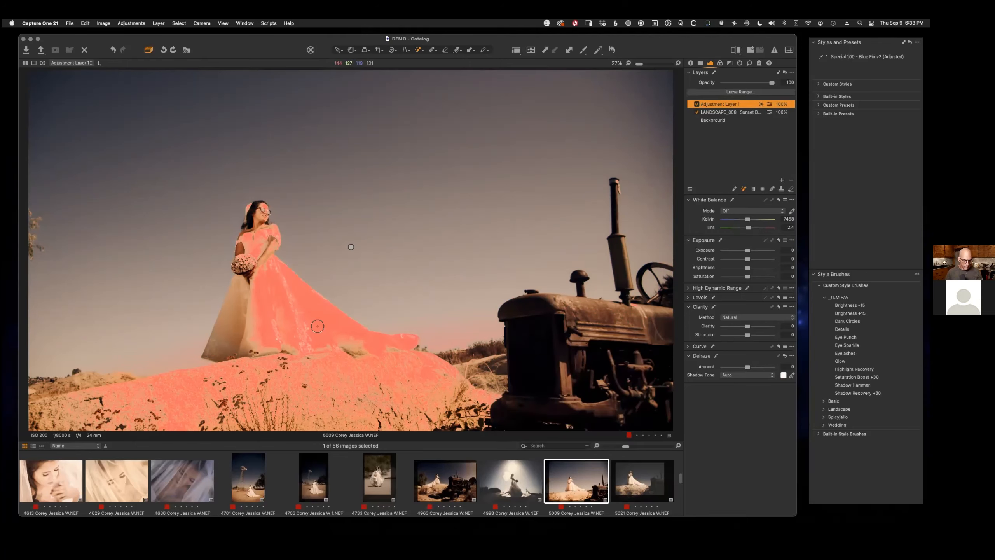
- Raise the mask eraser's opacity and erase the adjustment layer's mask from the rock beneath the bride
{"action": "left_click", "coordinate": [791, 190]}
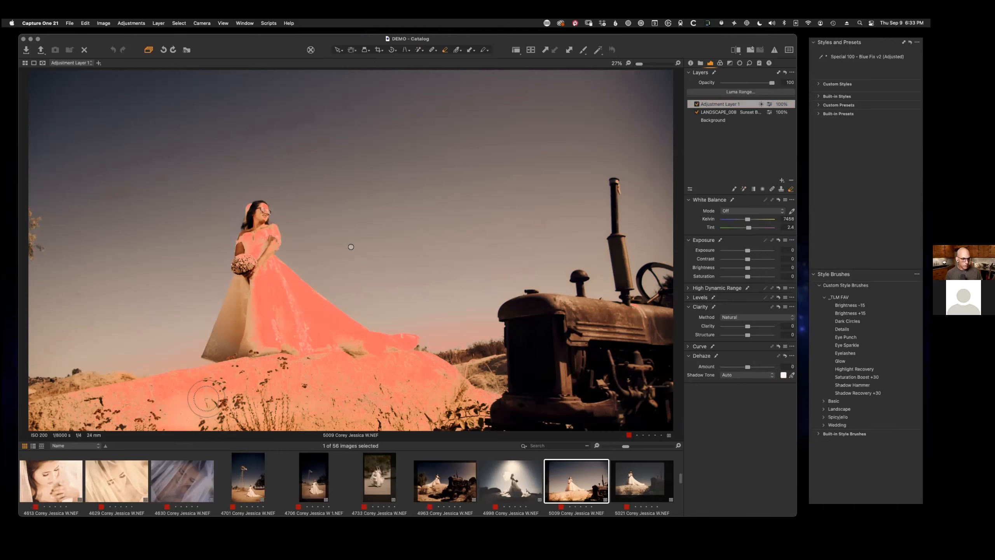
{"action": "right_click", "coordinate": [222, 410]}
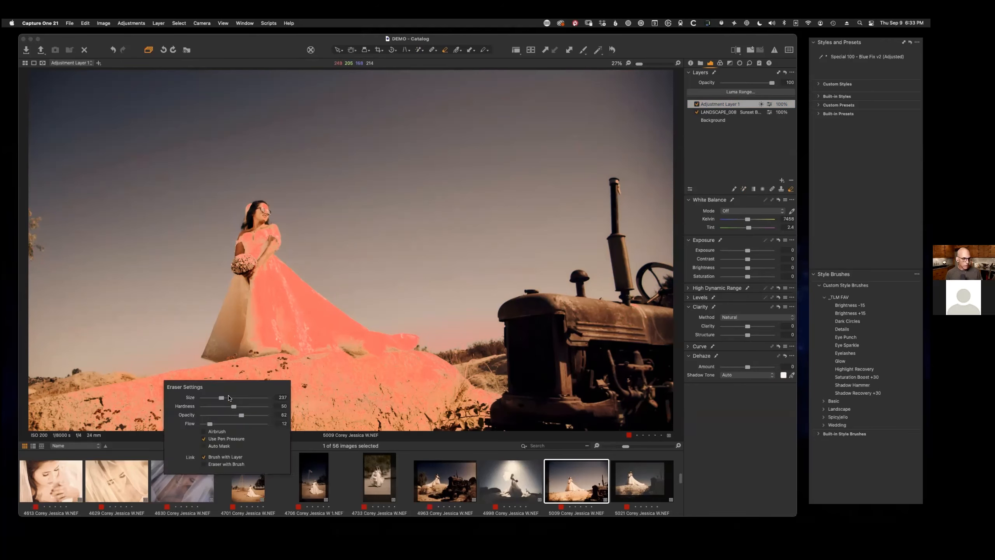
{"action": "right_click", "coordinate": [227, 401]}
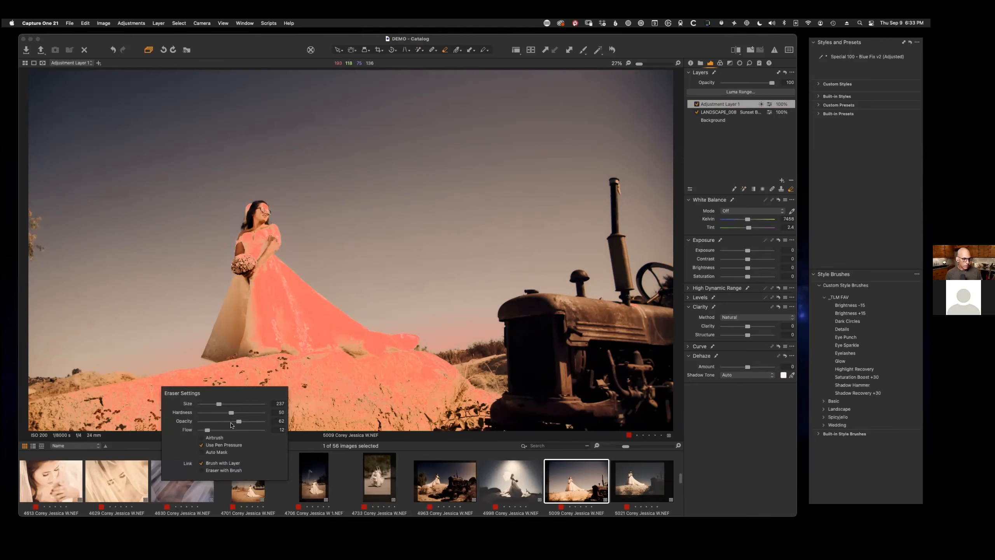
{"action": "left_click_drag", "start_coordinate": [239, 423], "coordinate": [263, 422]}
{"action": "left_click", "coordinate": [165, 354]}
{"action": "mouse_move", "coordinate": [188, 409]}
{"action": "left_mouse_down"}
{"action": "mouse_move", "coordinate": [114, 423]}
{"action": "mouse_move", "coordinate": [98, 401]}
{"action": "mouse_move", "coordinate": [131, 383]}
{"action": "mouse_move", "coordinate": [113, 385]}
{"action": "mouse_move", "coordinate": [167, 391]}
{"action": "mouse_move", "coordinate": [255, 373]}
{"action": "mouse_move", "coordinate": [207, 365]}
{"action": "mouse_move", "coordinate": [341, 368]}
{"action": "mouse_move", "coordinate": [249, 400]}
{"action": "mouse_move", "coordinate": [348, 424]}
{"action": "mouse_move", "coordinate": [402, 407]}
{"action": "mouse_move", "coordinate": [397, 368]}
{"action": "mouse_move", "coordinate": [435, 363]}
{"action": "mouse_move", "coordinate": [404, 350]}
{"action": "mouse_move", "coordinate": [501, 369]}
{"action": "mouse_move", "coordinate": [492, 391]}
{"action": "mouse_move", "coordinate": [504, 402]}
{"action": "mouse_move", "coordinate": [420, 419]}
{"action": "mouse_move", "coordinate": [371, 405]}
{"action": "mouse_move", "coordinate": [188, 413]}
{"action": "mouse_move", "coordinate": [118, 404]}
{"action": "mouse_move", "coordinate": [211, 371]}
{"action": "mouse_move", "coordinate": [147, 361]}
{"action": "mouse_move", "coordinate": [87, 401]}
{"action": "mouse_move", "coordinate": [113, 410]}
{"action": "mouse_move", "coordinate": [383, 395]}
{"action": "left_mouse_up"}
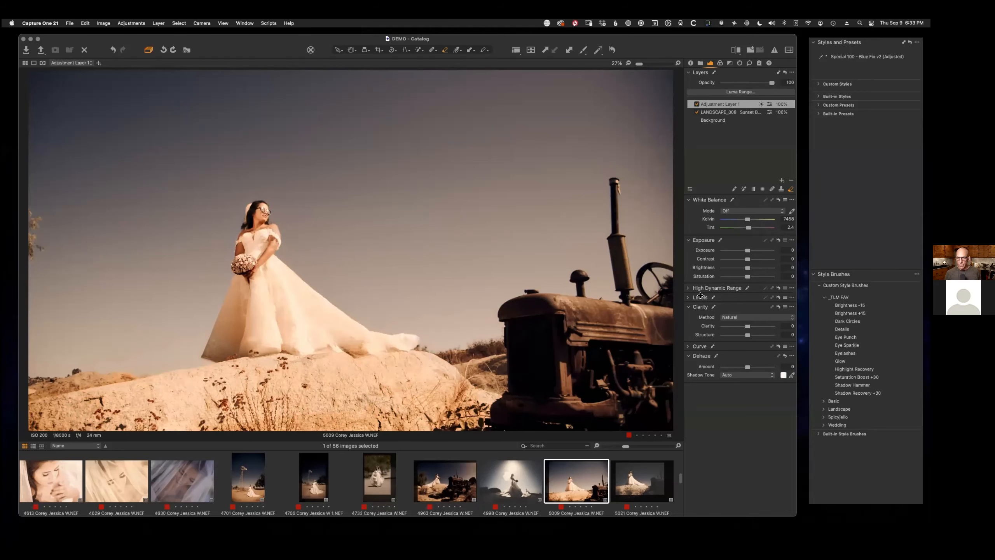
- Set the adjustment layer's High Dynamic Range Highlight to -61 and White to 4 to recover detail in the dress
{"action": "left_click", "coordinate": [689, 288]}
{"action": "left_click_drag", "start_coordinate": [731, 298], "coordinate": [750, 261]}
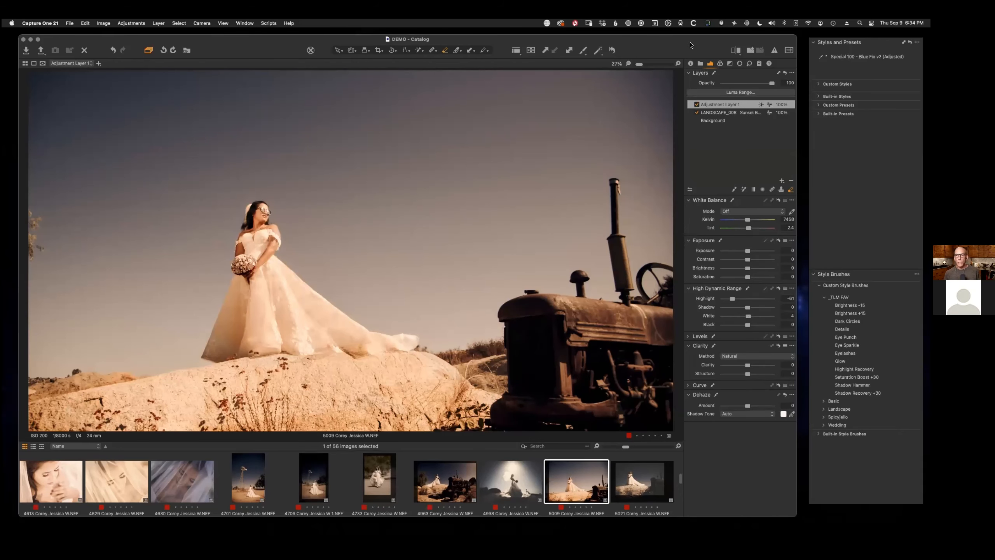
{"action": "left_click_drag", "start_coordinate": [691, 45], "coordinate": [688, 36]}
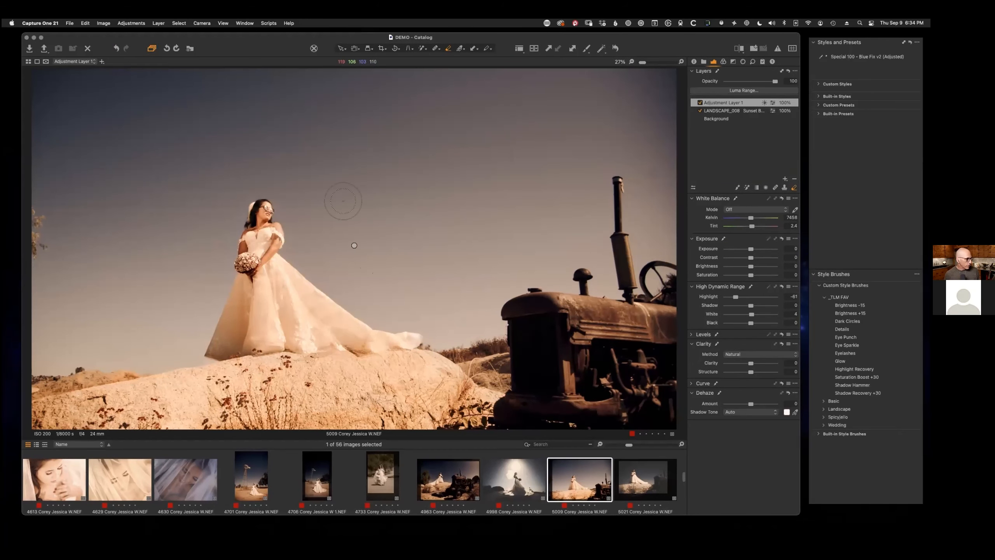
- Open the Landscape folder from the DEMO catalog's library folders
{"action": "left_click", "coordinate": [705, 61]}
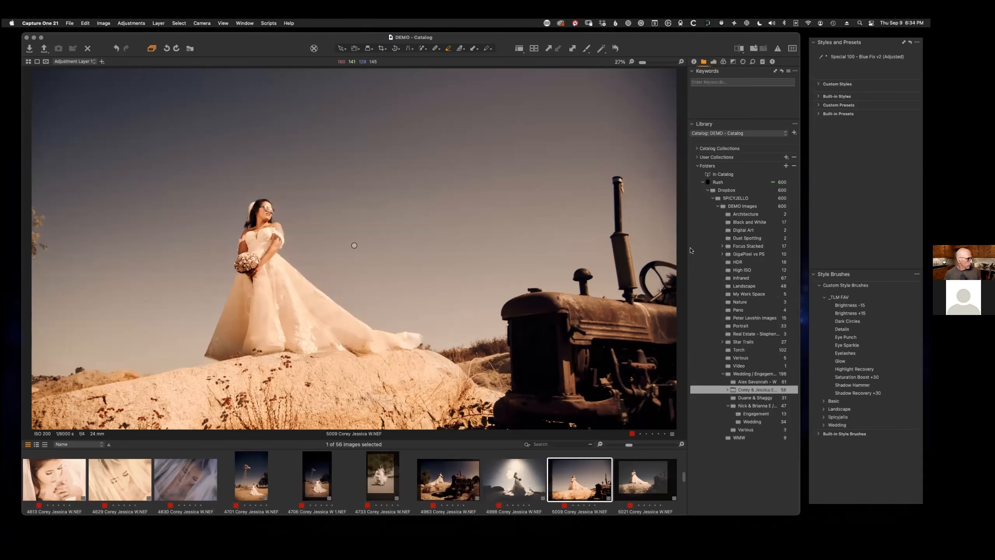
{"action": "left_click", "coordinate": [745, 286]}
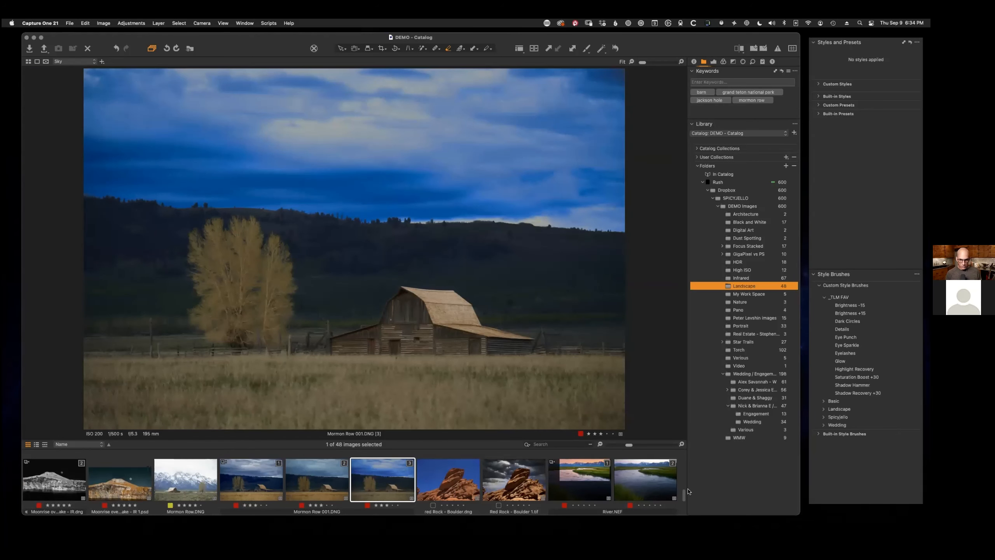
- Select the image Mammoth Clouds.NEF in the Landscape folder's filmstrip
{"action": "scroll", "coordinate": [684, 492], "scroll_direction": "up", "scroll_amount": 3}
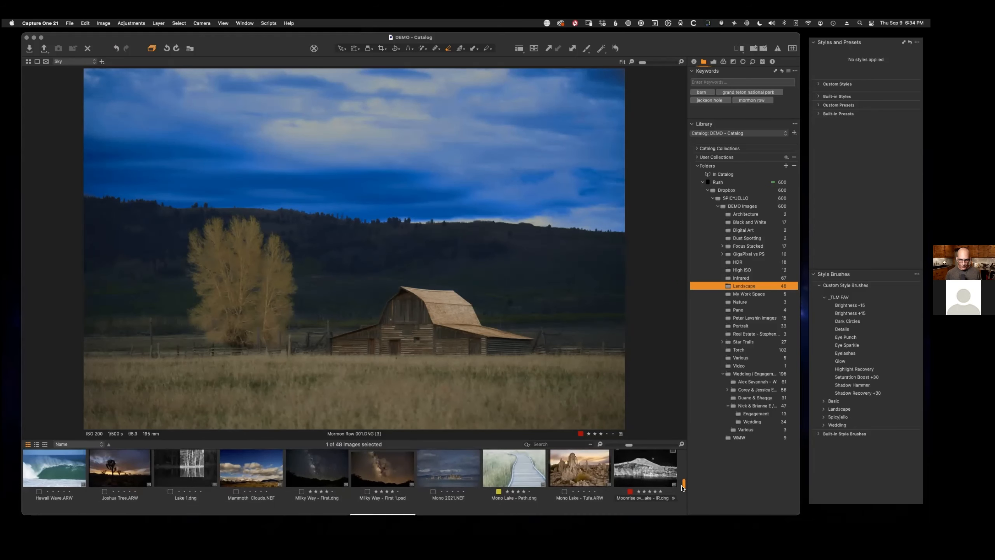
{"action": "scroll", "coordinate": [682, 490], "scroll_direction": "up", "scroll_amount": 2}
{"action": "left_click", "coordinate": [258, 478]}
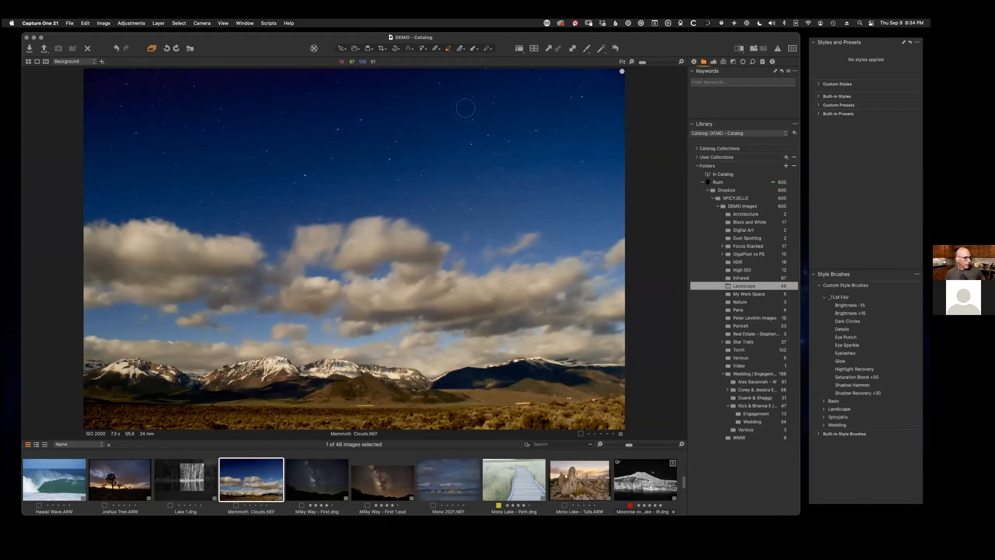
{"action": "left_click_drag", "start_coordinate": [676, 41], "coordinate": [677, 40]}
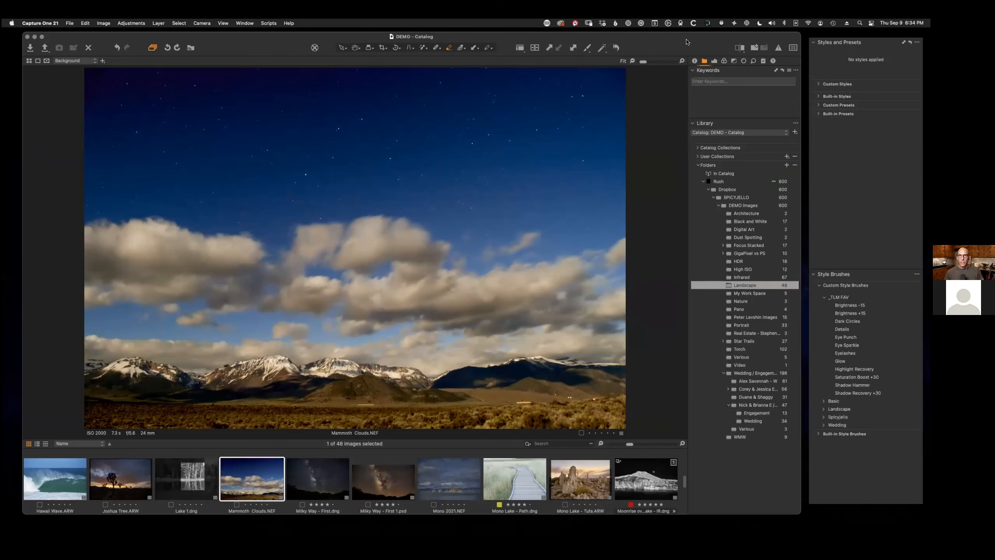
{"action": "left_click_drag", "start_coordinate": [686, 42], "coordinate": [684, 40]}
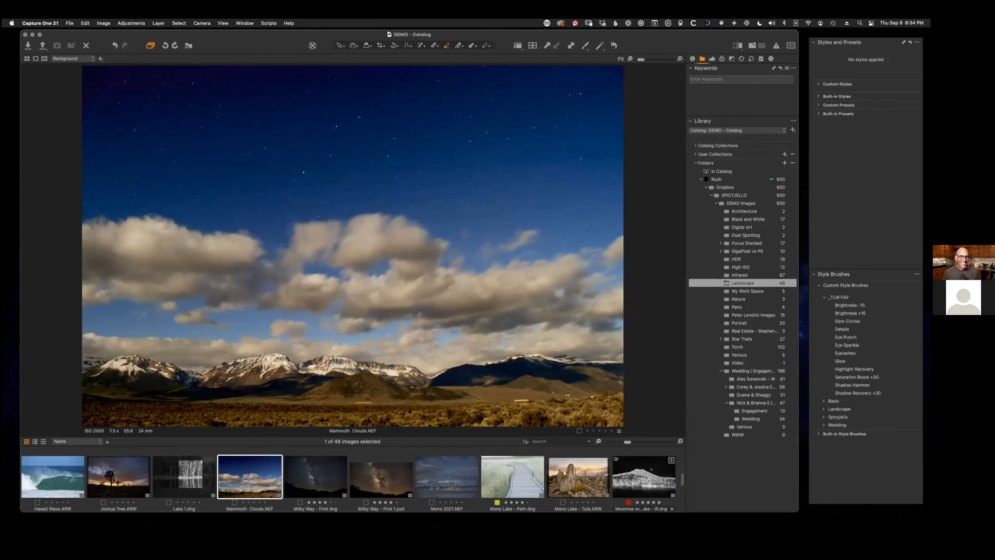
- Create a second variant of Mammoth Clouds.NEF and reset all of its adjustments
{"action": "left_click", "coordinate": [723, 59]}
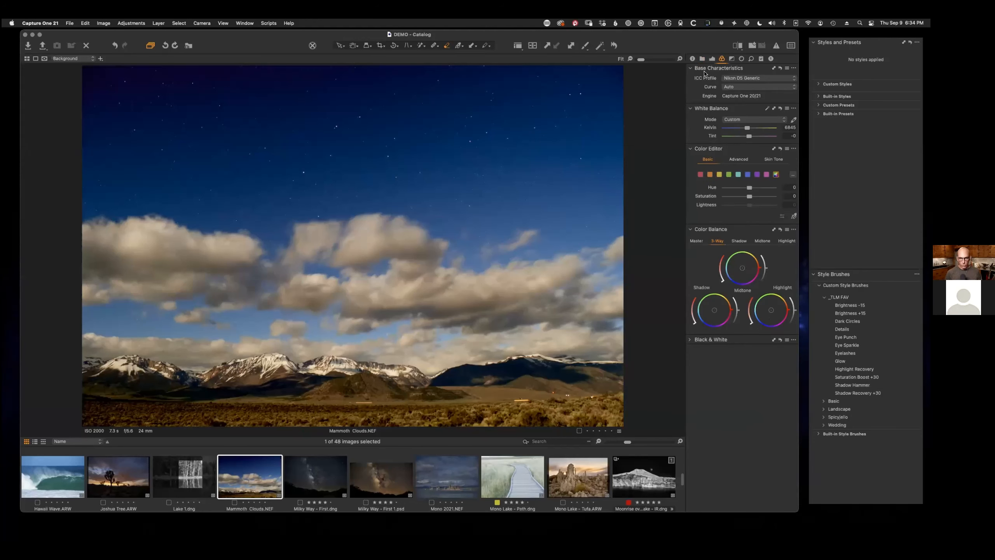
{"action": "key", "text": "F8"}
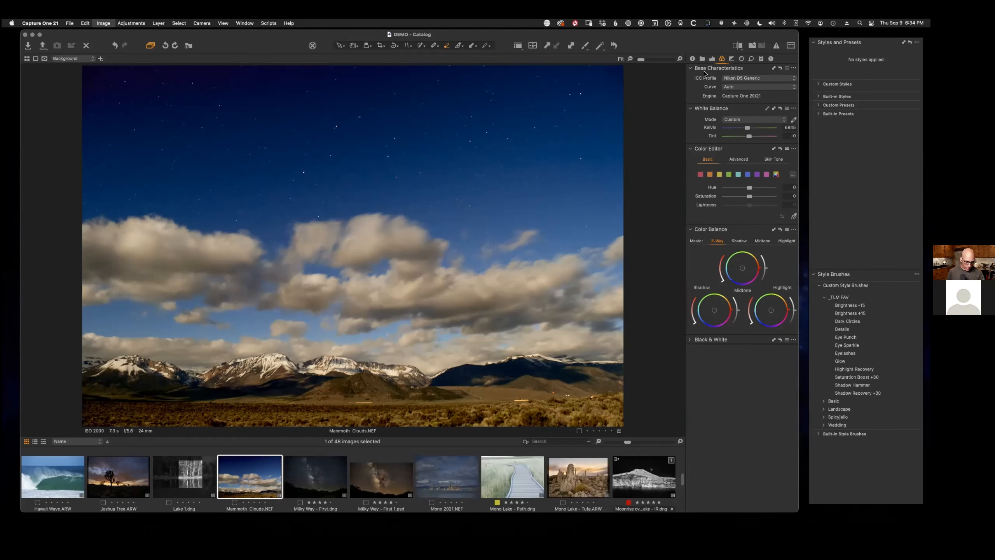
{"action": "left_click", "coordinate": [615, 46]}
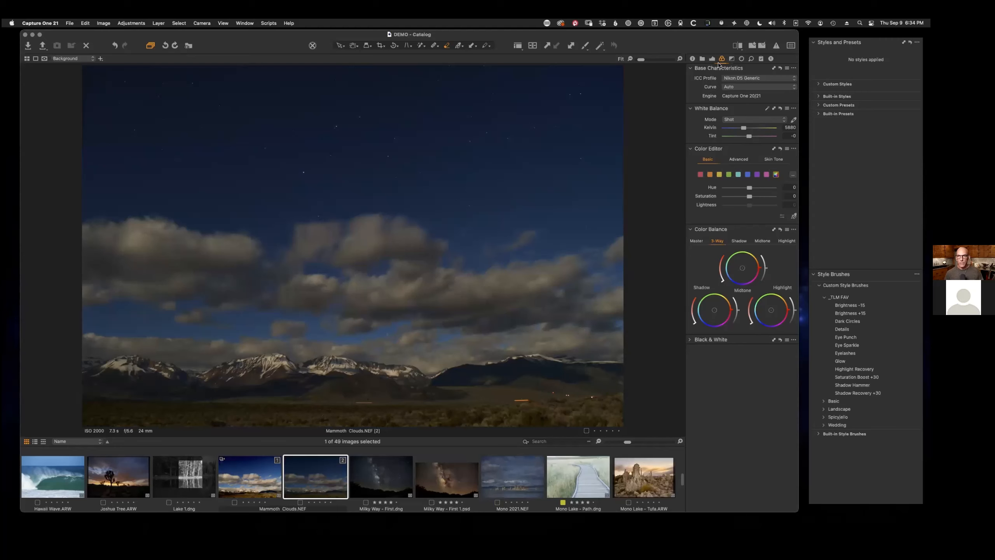
- Set the second variant's Exposure to 1.24 and its Dehaze Amount to 87, keeping Shadow Tone on Auto
{"action": "left_click", "coordinate": [712, 59]}
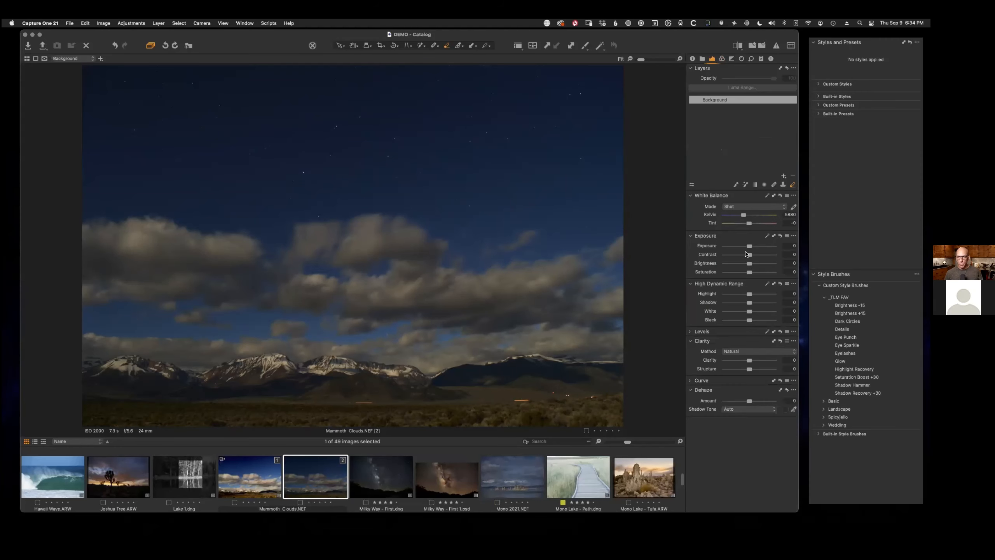
{"action": "left_click_drag", "start_coordinate": [749, 245], "coordinate": [760, 247]}
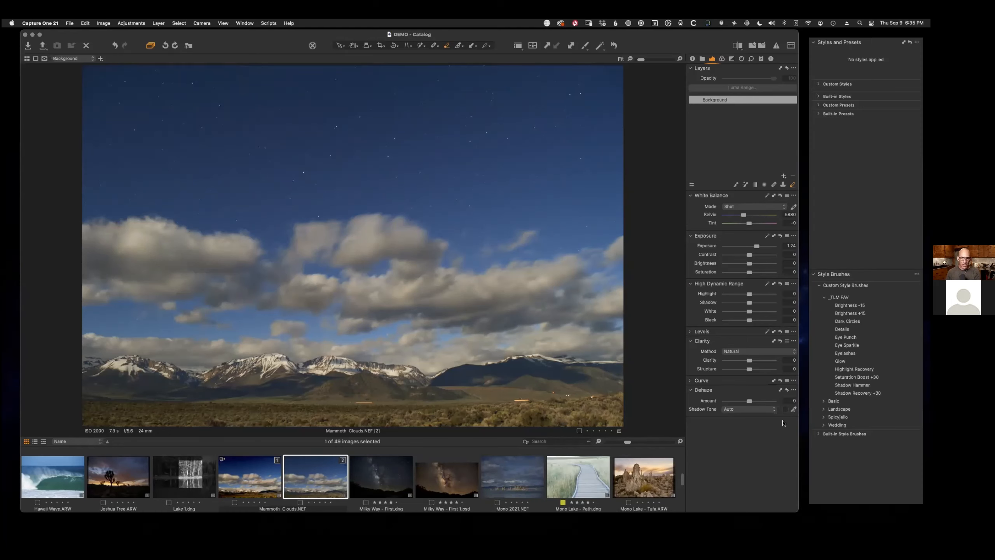
{"action": "left_click", "coordinate": [739, 411]}
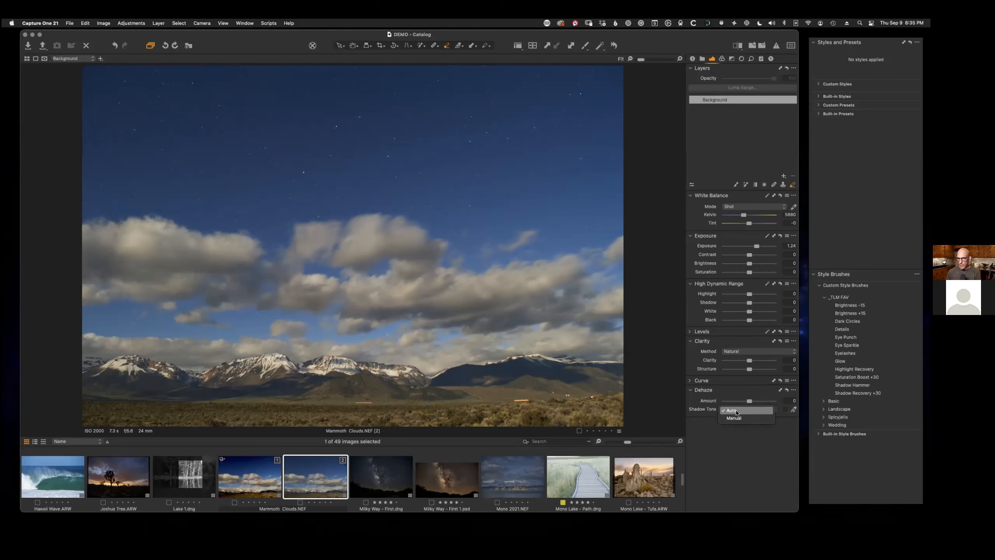
{"action": "left_click", "coordinate": [735, 412]}
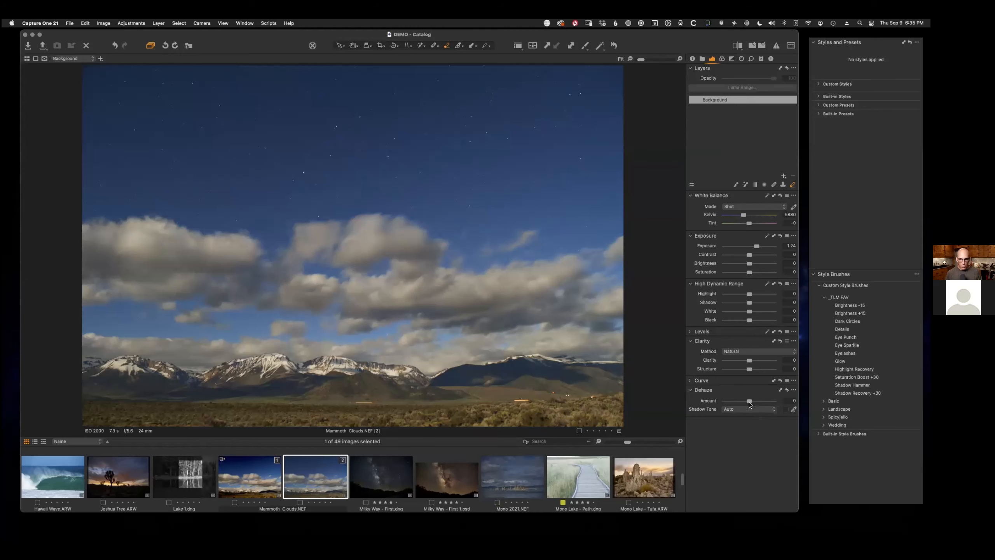
{"action": "left_click_drag", "start_coordinate": [751, 404], "coordinate": [770, 411]}
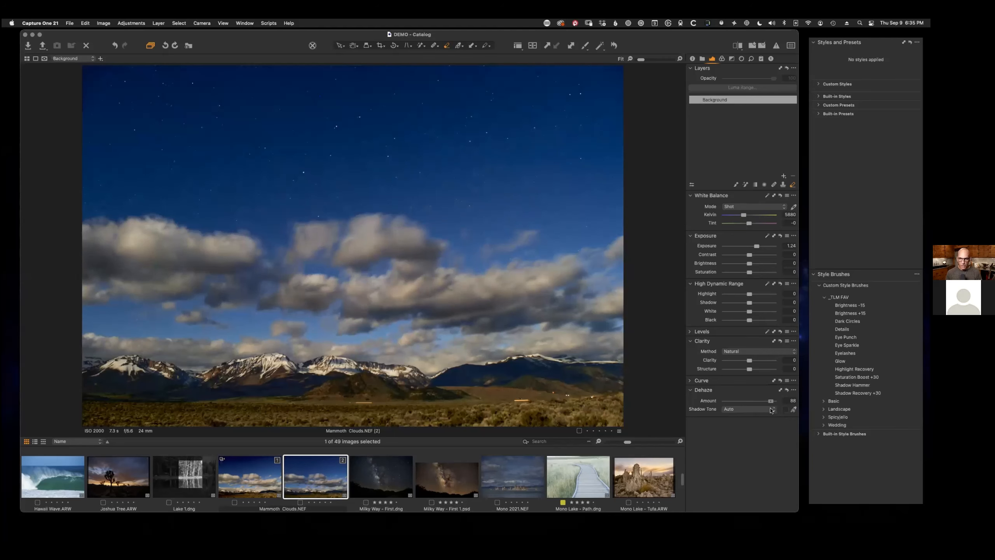
- Sample the Dehaze shadow tone from the sky, the dark hills, the snowy range and finally the foothills of Mammoth Clouds.NEF
{"action": "left_click", "coordinate": [794, 411]}
{"action": "left_click", "coordinate": [408, 172]}
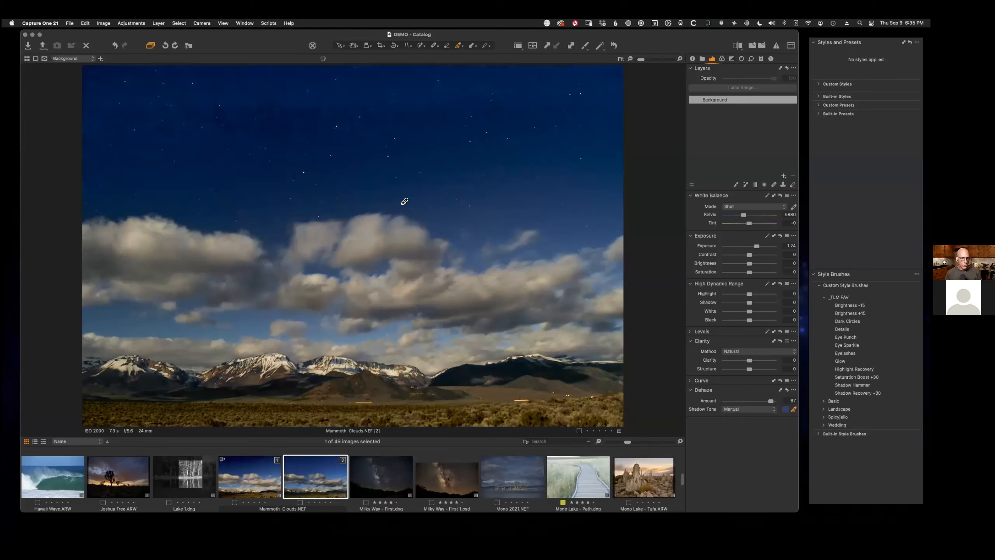
{"action": "left_click", "coordinate": [478, 378]}
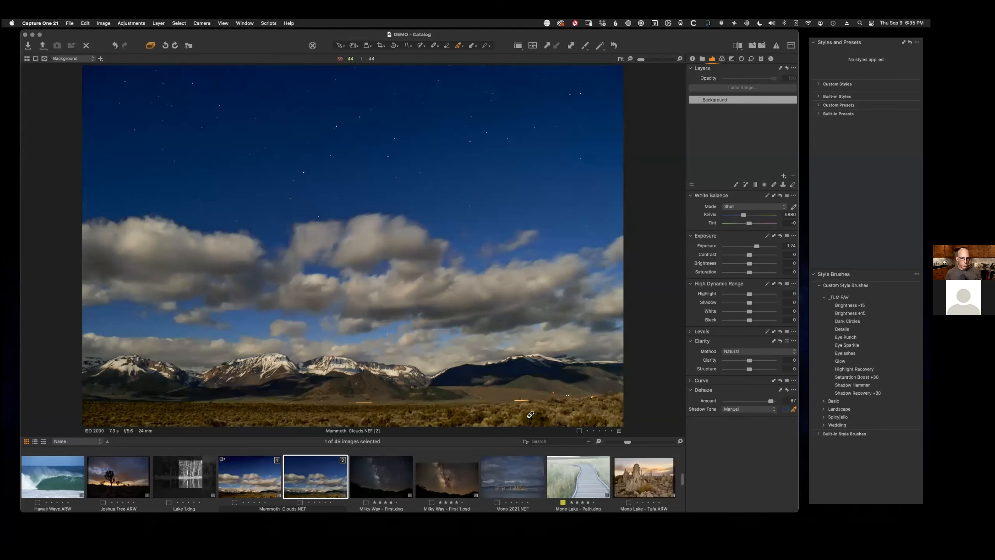
{"action": "left_click", "coordinate": [158, 371]}
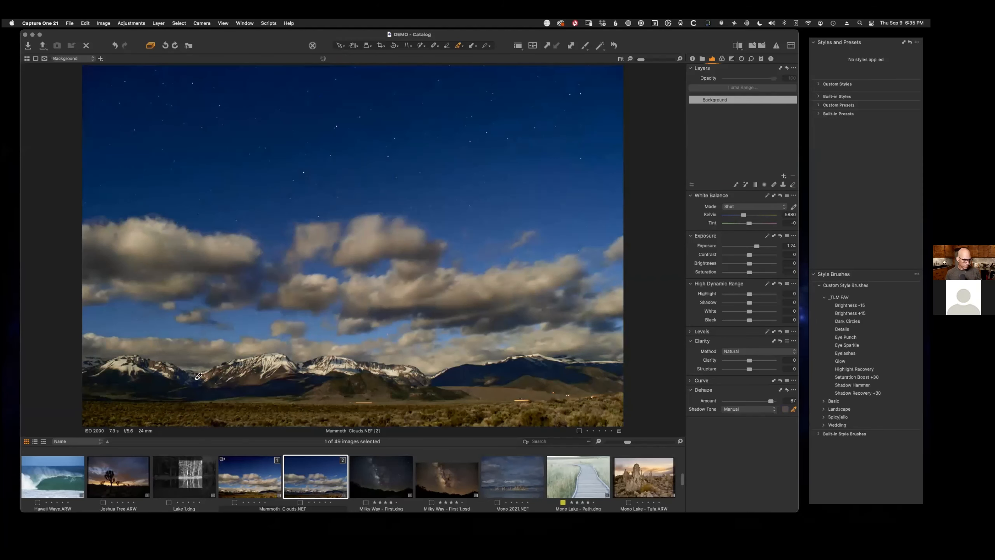
{"action": "left_click", "coordinate": [511, 391]}
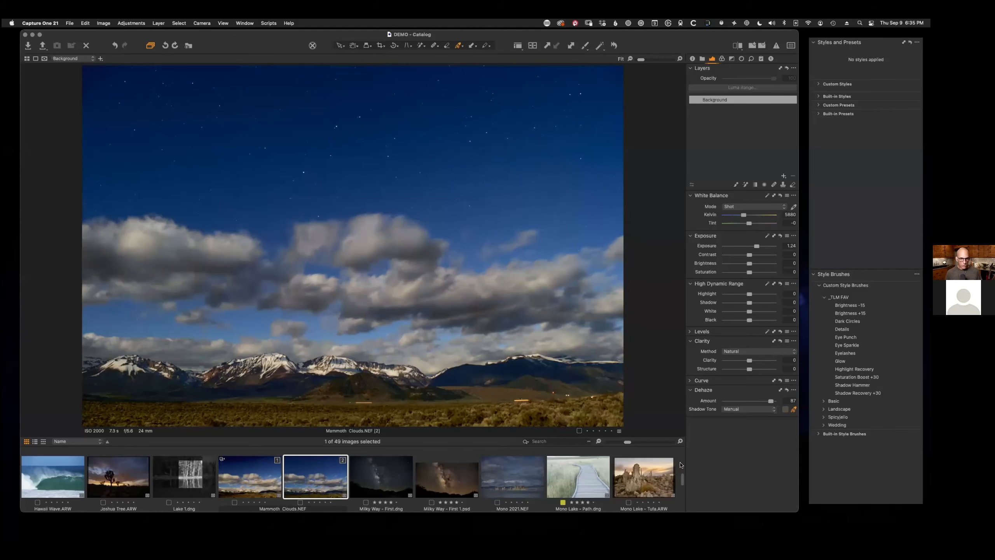
- Open Mono Lake - Tufa.ARW, fit it to the viewer and set its Dehaze Amount to 32
{"action": "left_click", "coordinate": [645, 486]}
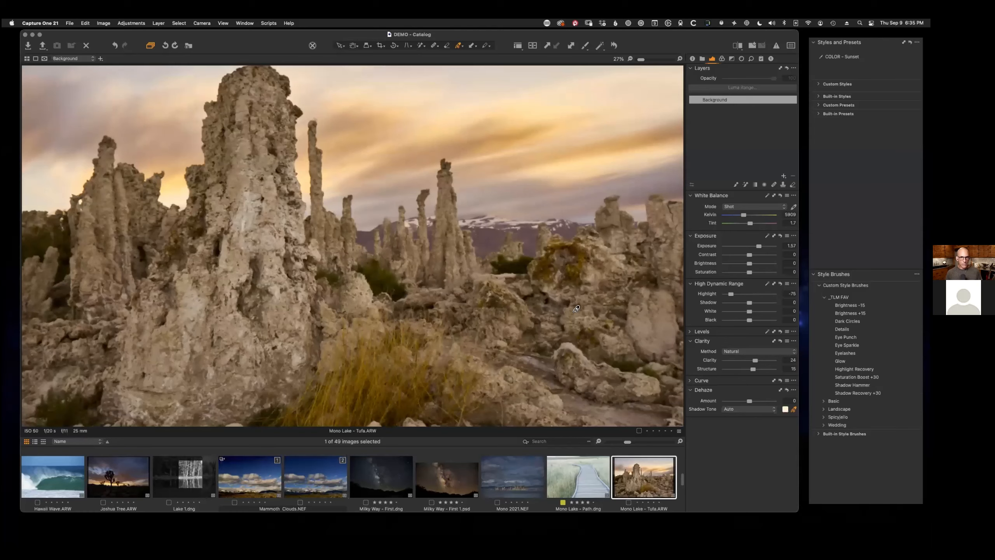
{"action": "left_click", "coordinate": [630, 60]}
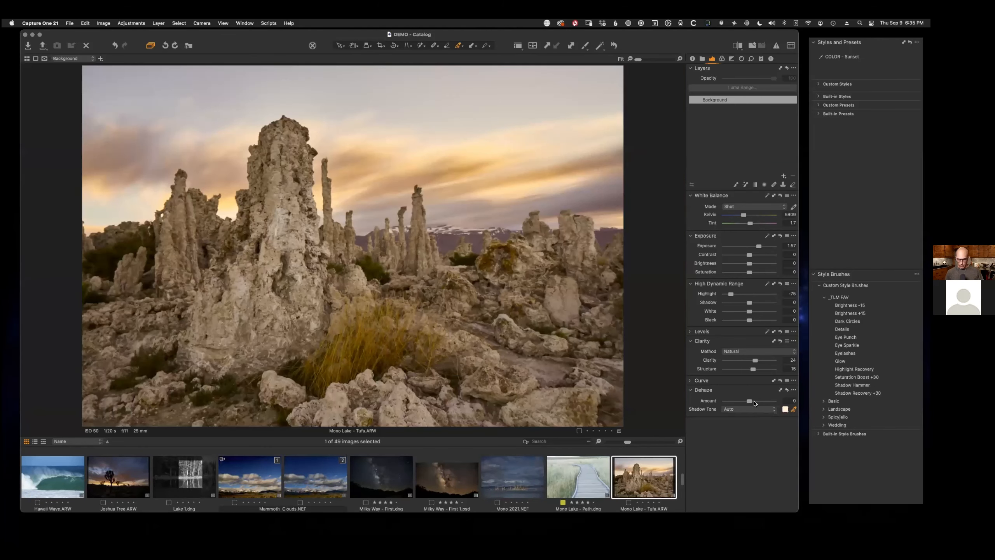
{"action": "mouse_move", "coordinate": [750, 401]}
{"action": "left_mouse_down"}
{"action": "mouse_move", "coordinate": [768, 403]}
{"action": "mouse_move", "coordinate": [757, 407]}
{"action": "left_mouse_up"}
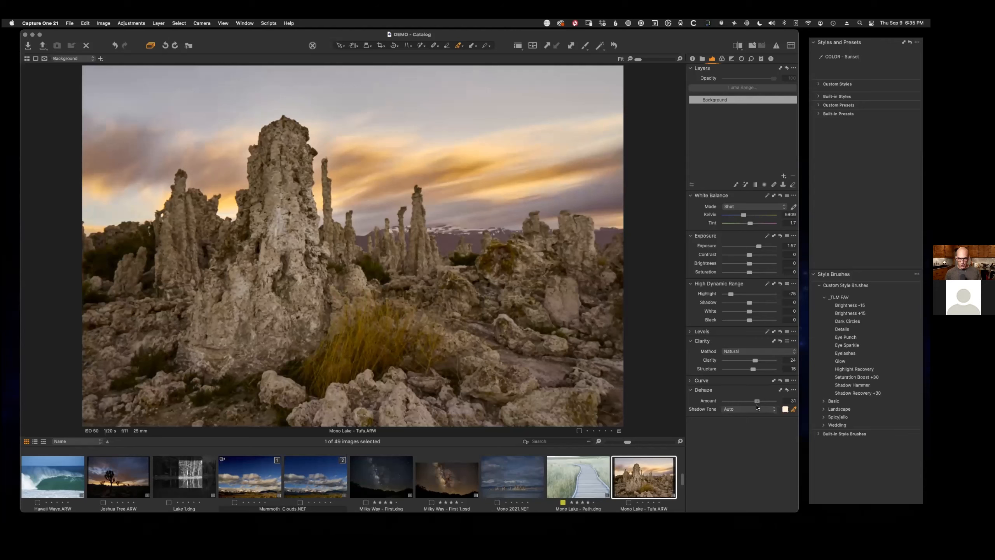
- Try different Dehaze shadow tones on the tufa image by sampling the sunset clouds, the large rock tower and the sky near the horizon
{"action": "left_click", "coordinate": [402, 173]}
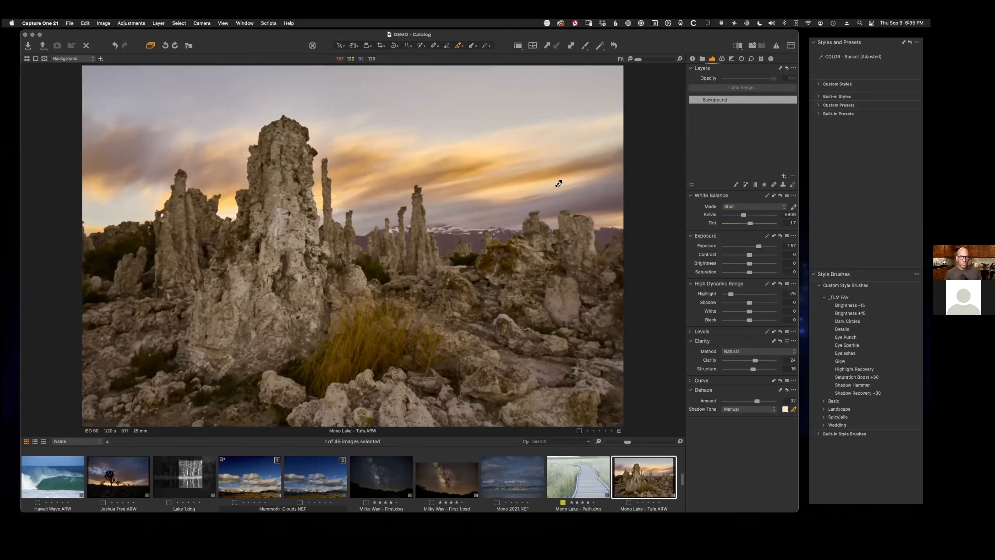
{"action": "left_click", "coordinate": [511, 214]}
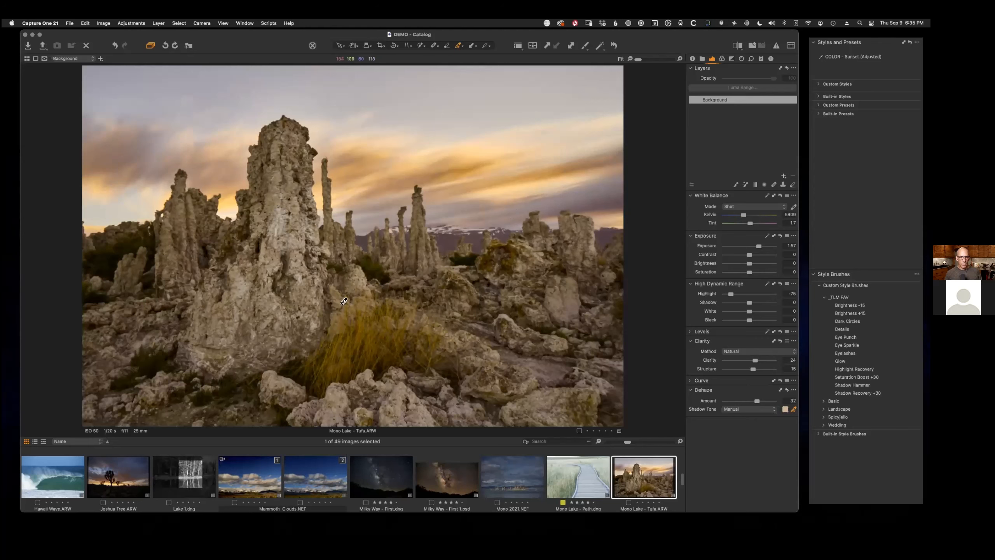
{"action": "left_click", "coordinate": [308, 287]}
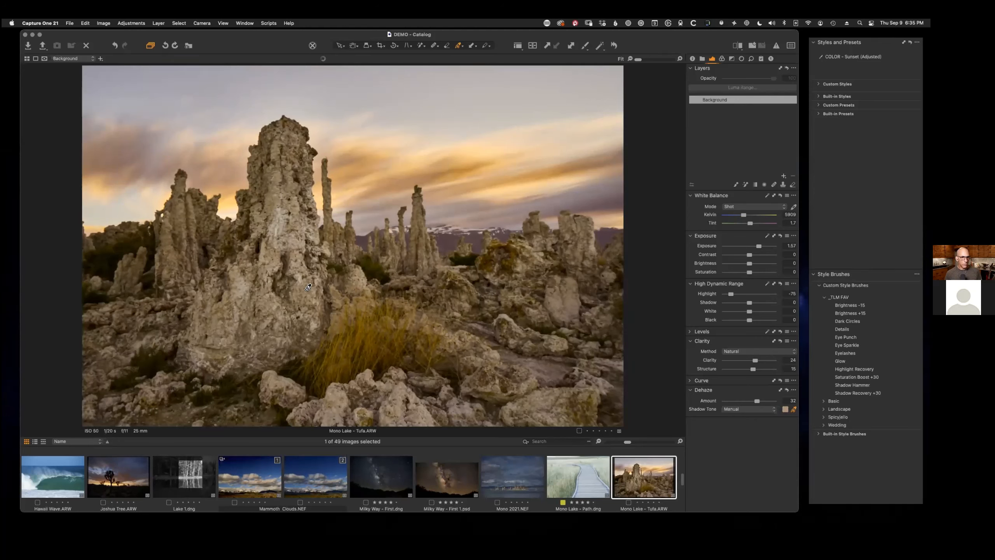
{"action": "left_click", "coordinate": [227, 189]}
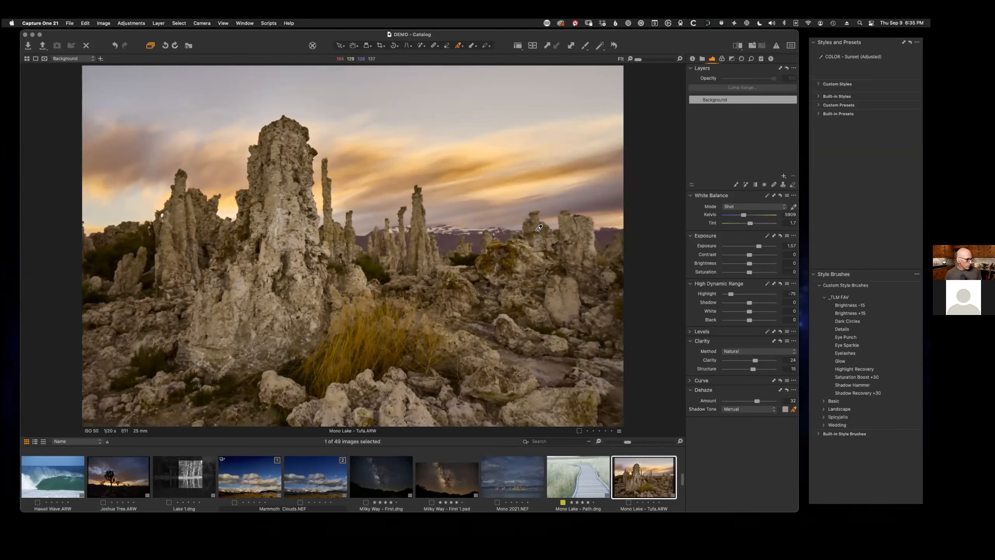
{"action": "left_click", "coordinate": [516, 201]}
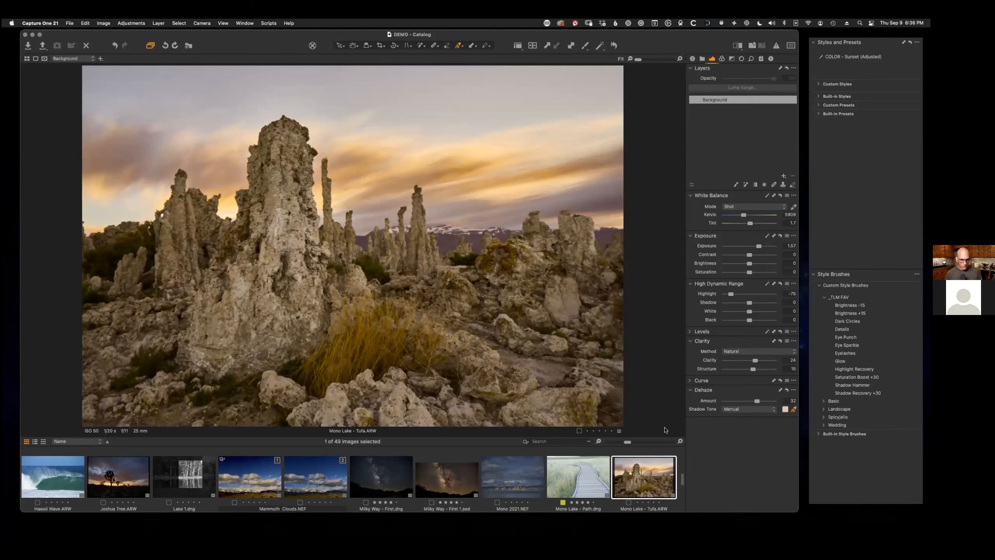
- Open Mono 2021.NEF, sample its Dehaze shadow tone from the clouds and set the Dehaze Amount to 47
{"action": "left_click", "coordinate": [519, 482]}
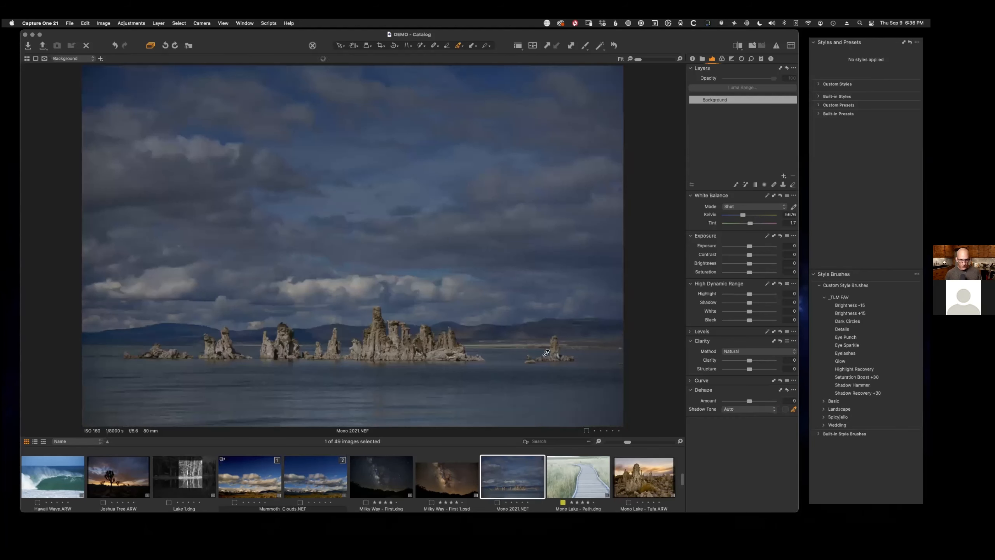
{"action": "left_click", "coordinate": [421, 289]}
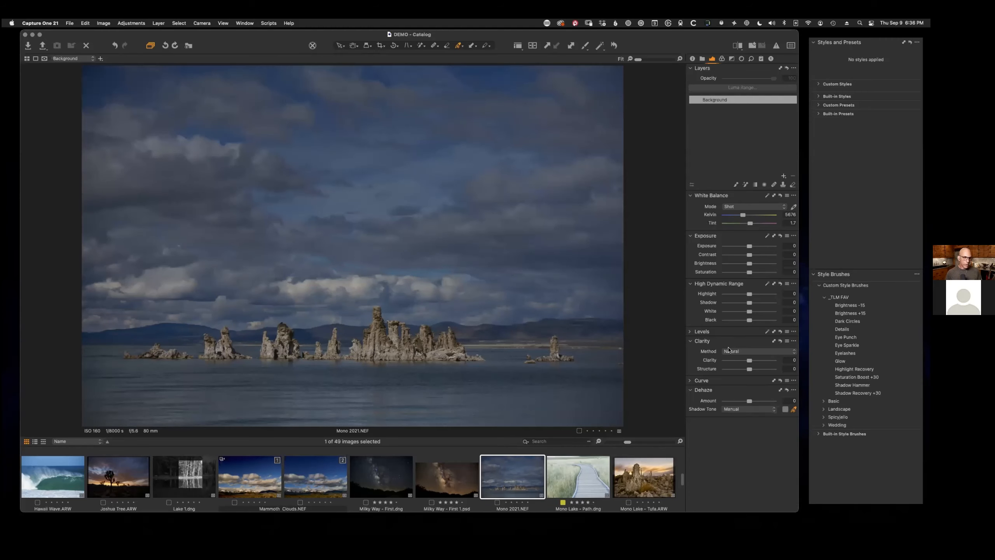
{"action": "mouse_move", "coordinate": [750, 401]}
{"action": "left_mouse_down"}
{"action": "mouse_move", "coordinate": [778, 404]}
{"action": "mouse_move", "coordinate": [758, 407]}
{"action": "left_mouse_up"}
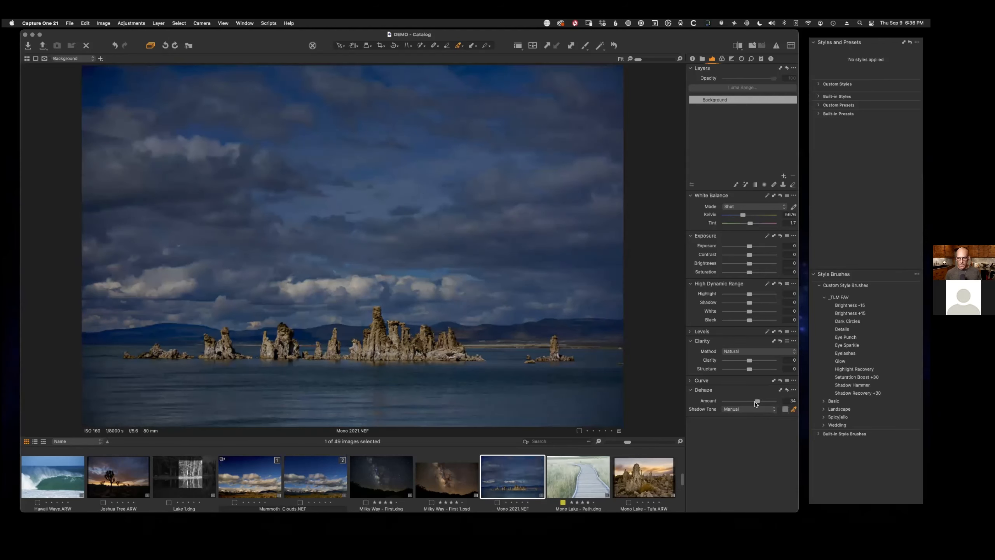
{"action": "left_click_drag", "start_coordinate": [758, 403], "coordinate": [760, 407]}
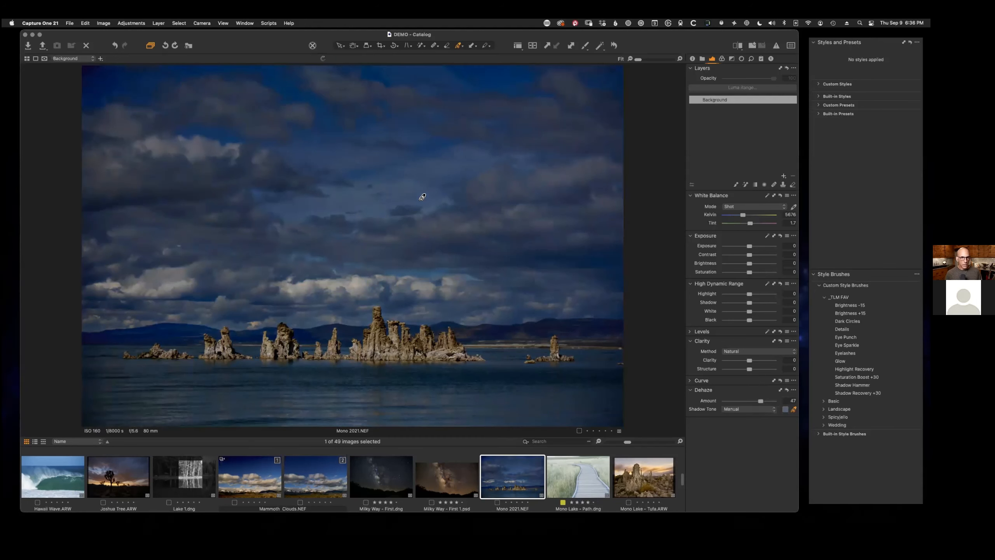
- Resample the Dehaze shadow tone of Mono 2021.NEF from the lake water, the distant hills and finally the low clouds
{"action": "left_click", "coordinate": [519, 378]}
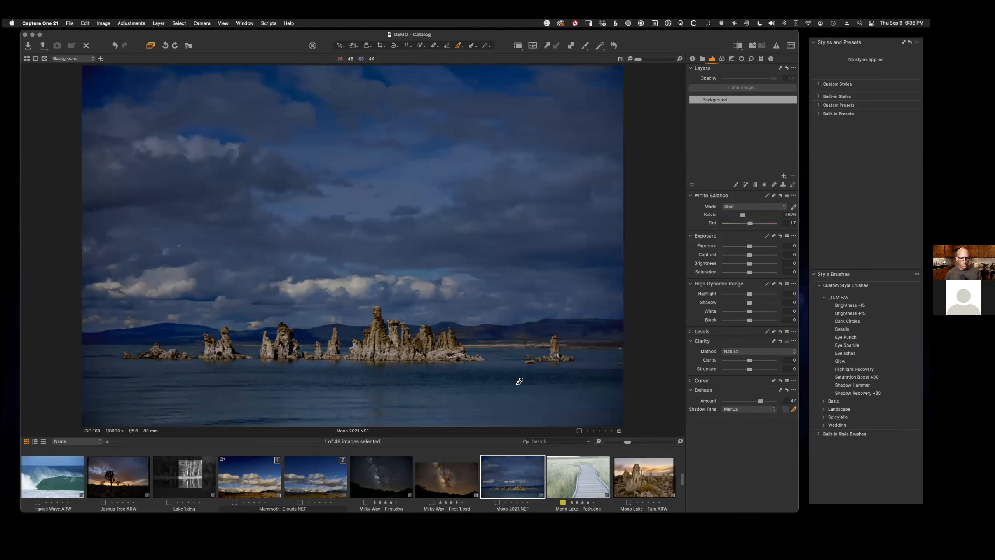
{"action": "left_click", "coordinate": [497, 330]}
{"action": "left_click", "coordinate": [454, 286]}
{"action": "left_click", "coordinate": [437, 269]}
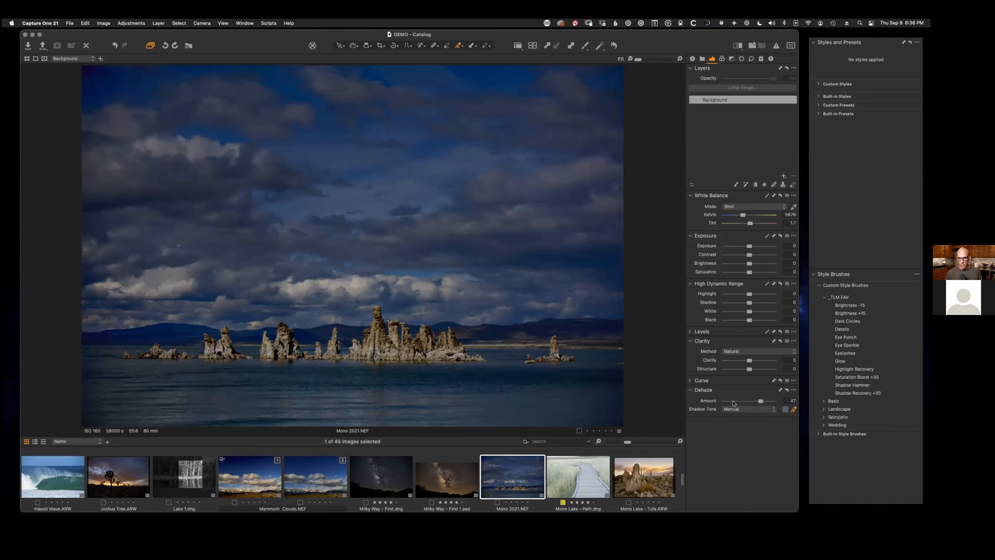
- View Milky Way - First 1.psd and collapse the Dehaze tool
{"action": "left_click", "coordinate": [447, 483]}
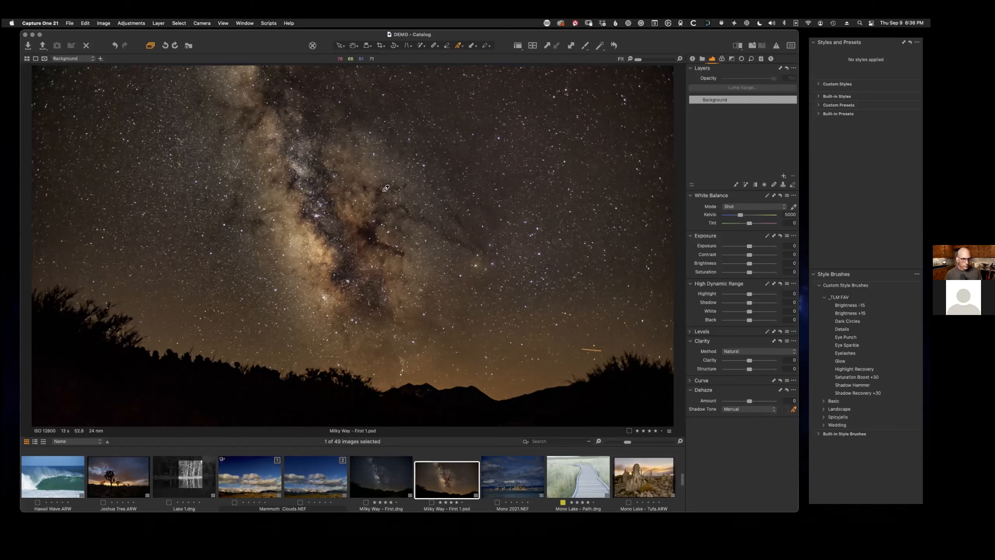
{"action": "left_click", "coordinate": [691, 391]}
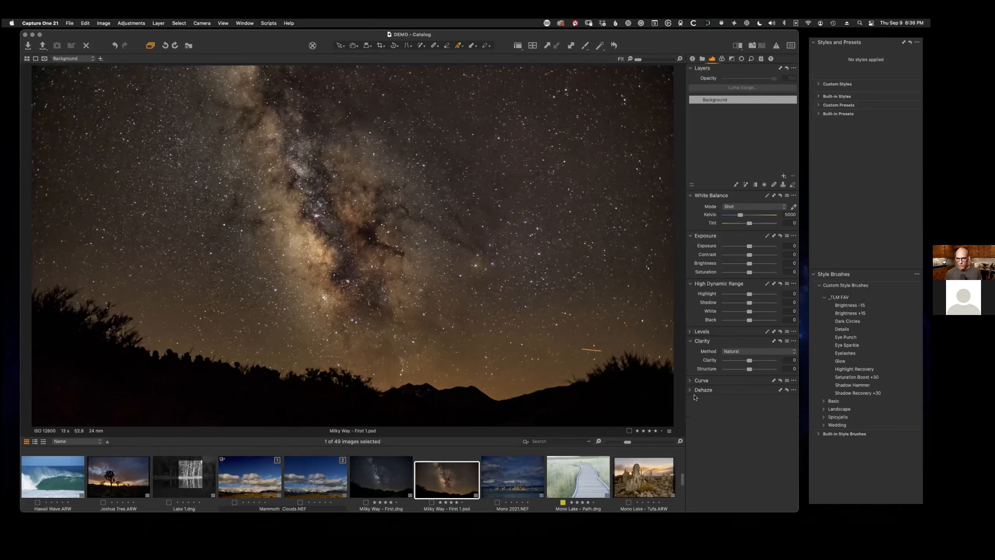
- Select the first variant of Mammoth Clouds.NEF and display the Color Editor in Advanced mode
{"action": "left_click", "coordinate": [265, 474]}
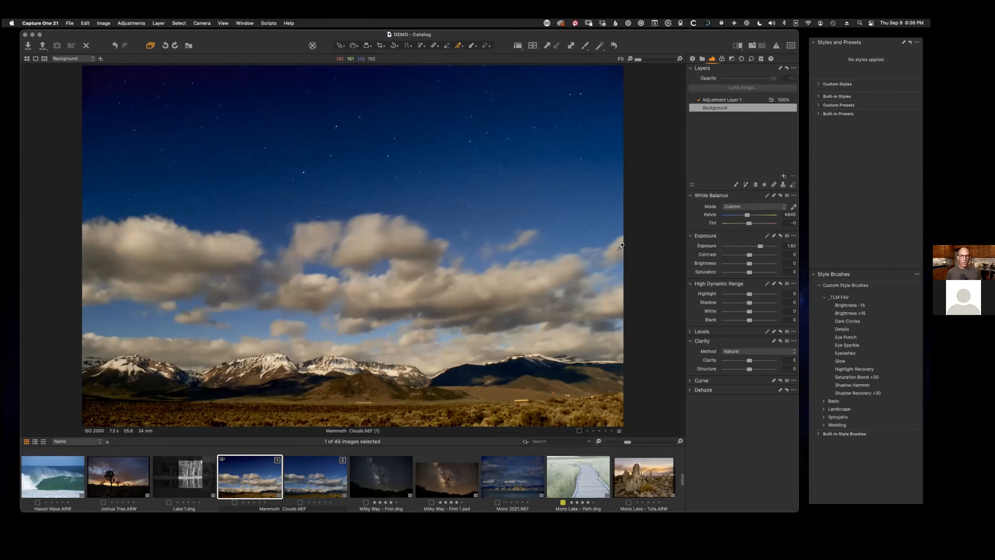
{"action": "left_click", "coordinate": [723, 59]}
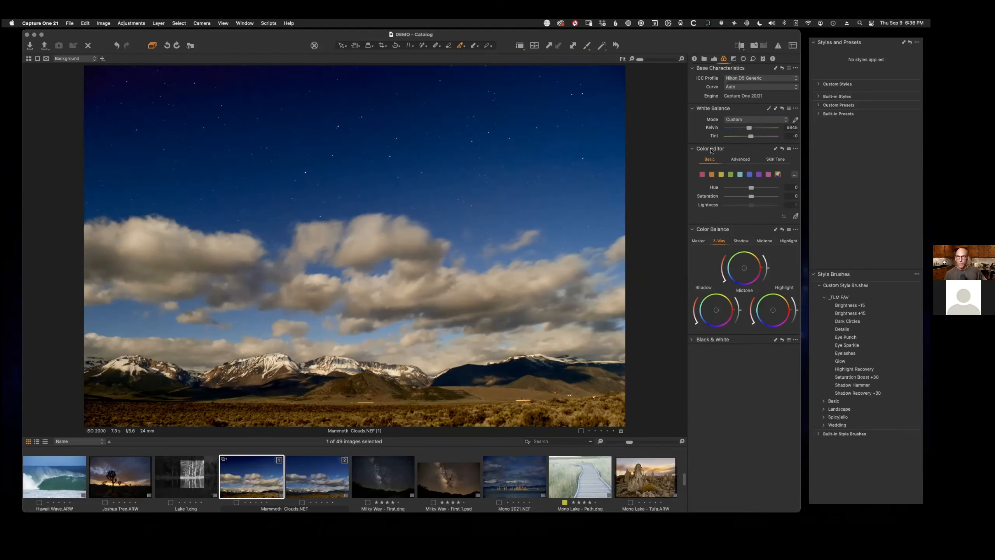
{"action": "left_click", "coordinate": [742, 159]}
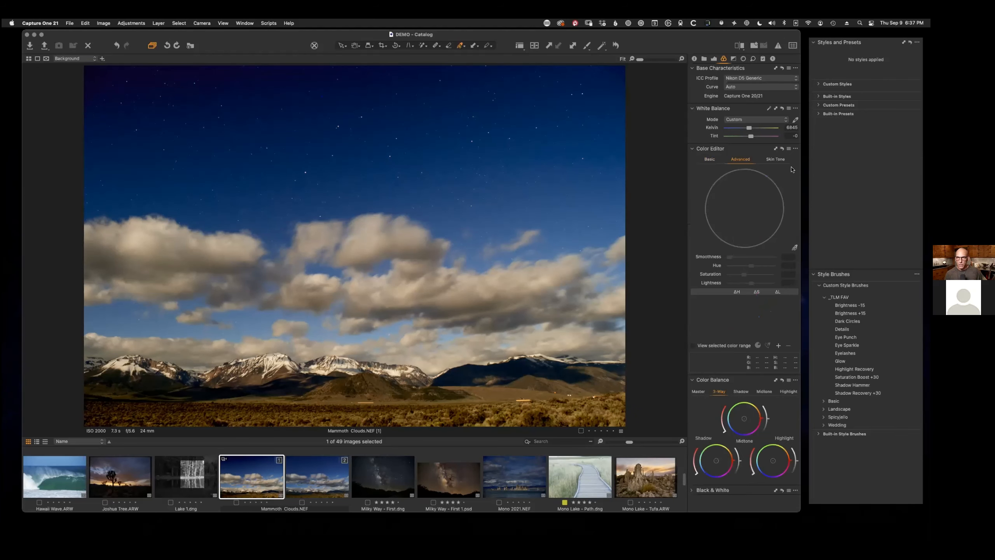
- View the Color Editor's Skin Tone and Advanced modes and switch it back to Basic mode
{"action": "left_click", "coordinate": [775, 163]}
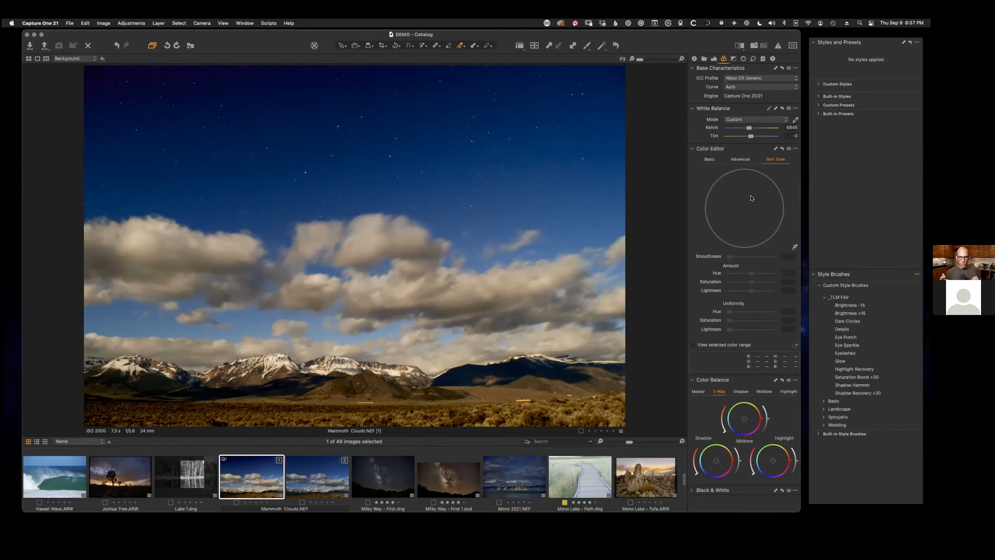
{"action": "left_click", "coordinate": [741, 160]}
{"action": "left_click", "coordinate": [710, 160]}
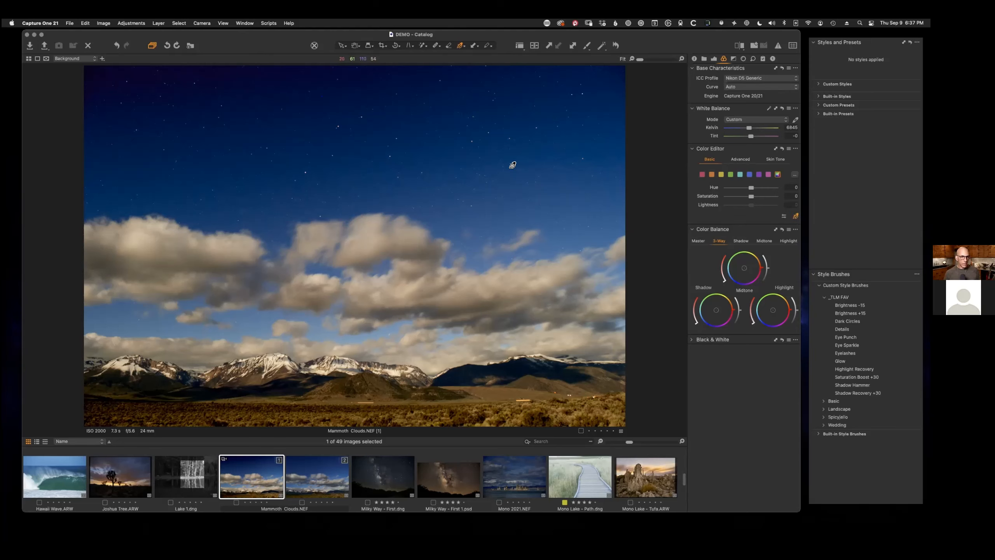
- Shift the sky's blues directly in the image to Hue -15.9 and Saturation -17.9
{"action": "left_click_drag", "start_coordinate": [512, 167], "coordinate": [513, 260]}
{"action": "left_click_drag", "start_coordinate": [514, 204], "coordinate": [521, 247]}
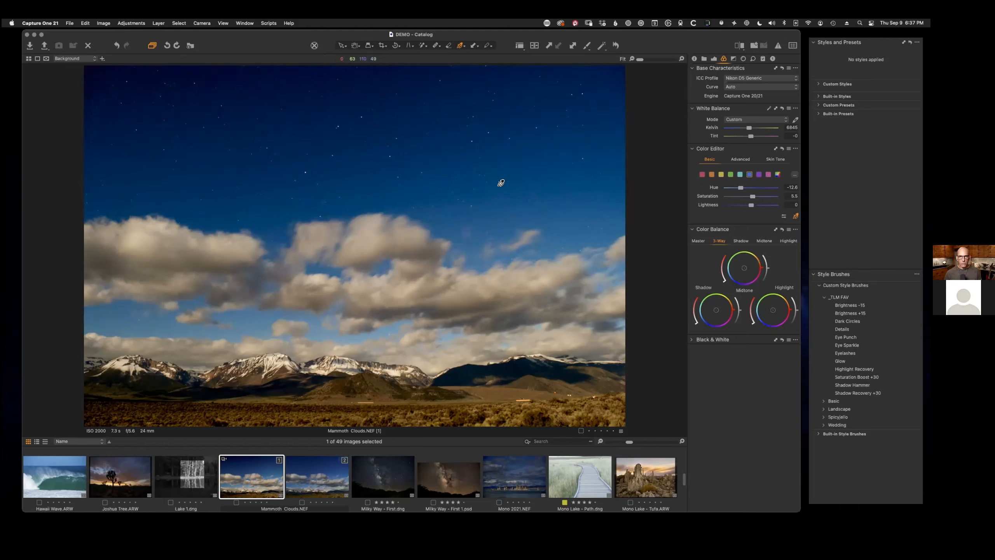
{"action": "left_click_drag", "start_coordinate": [502, 185], "coordinate": [516, 219]}
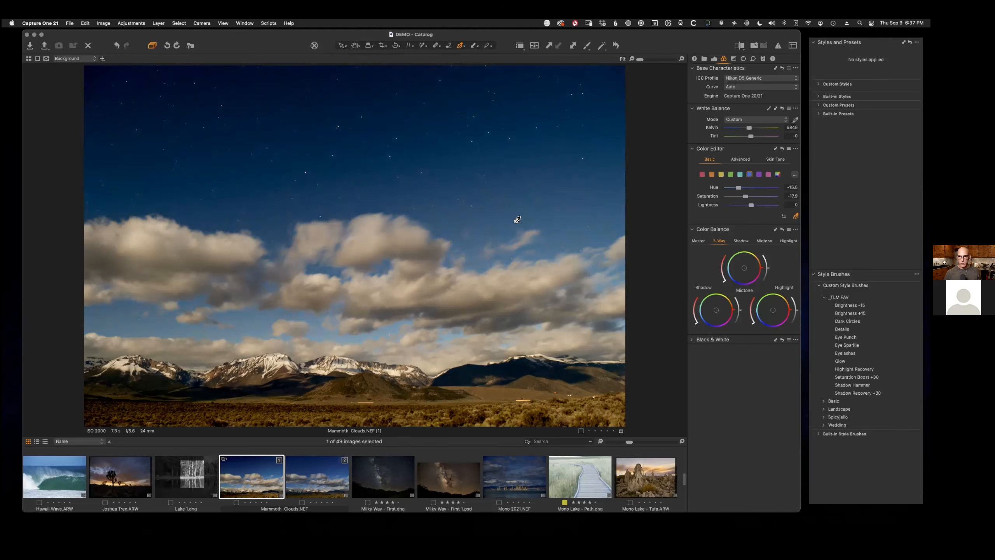
- Try darkening the sky's blues directly in the image to Lightness -37.6, check the Direct Color Editor settings and reset the Color Editor
{"action": "left_click", "coordinate": [784, 217]}
{"action": "right_click", "coordinate": [560, 167]}
{"action": "left_click_drag", "start_coordinate": [489, 215], "coordinate": [444, 203]}
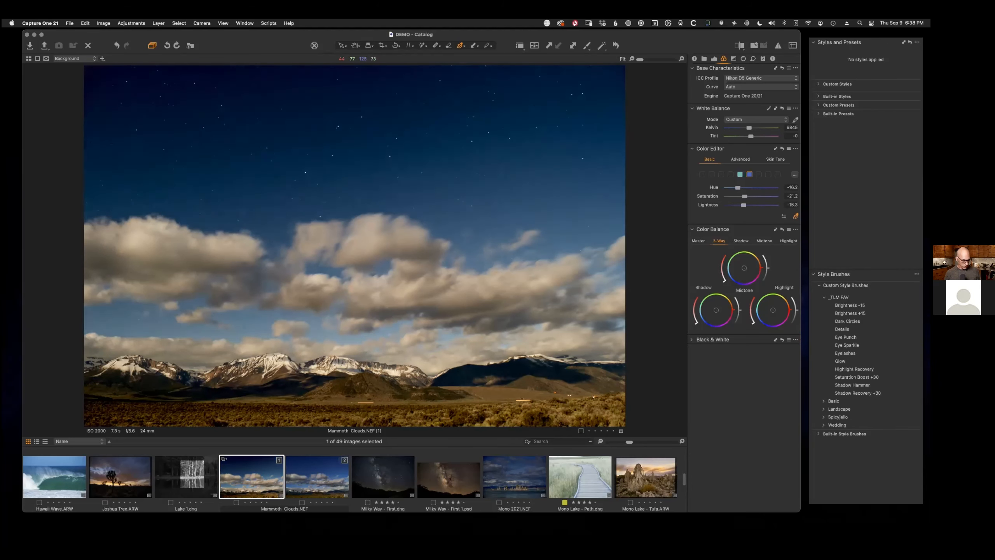
{"action": "left_click_drag", "start_coordinate": [494, 224], "coordinate": [563, 168]}
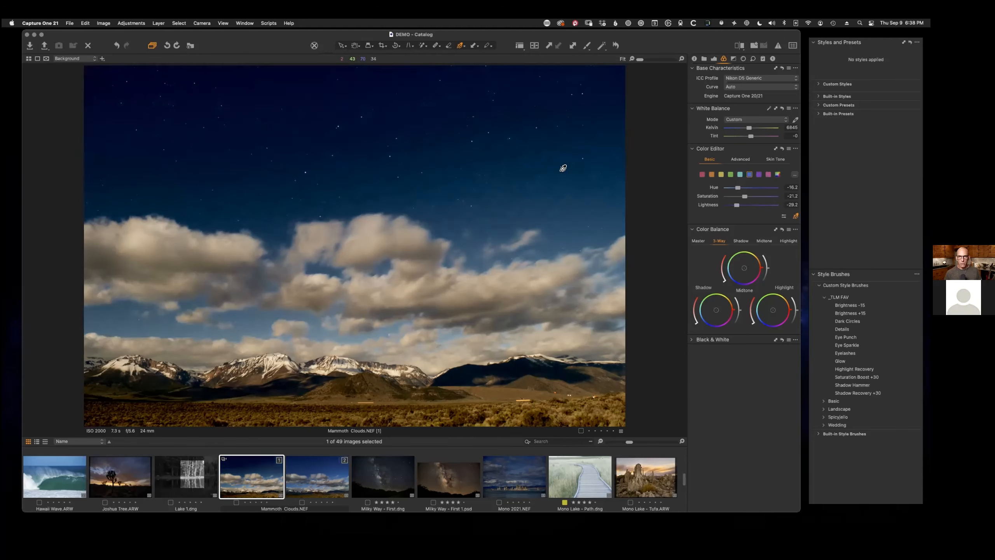
{"action": "left_click", "coordinate": [783, 216]}
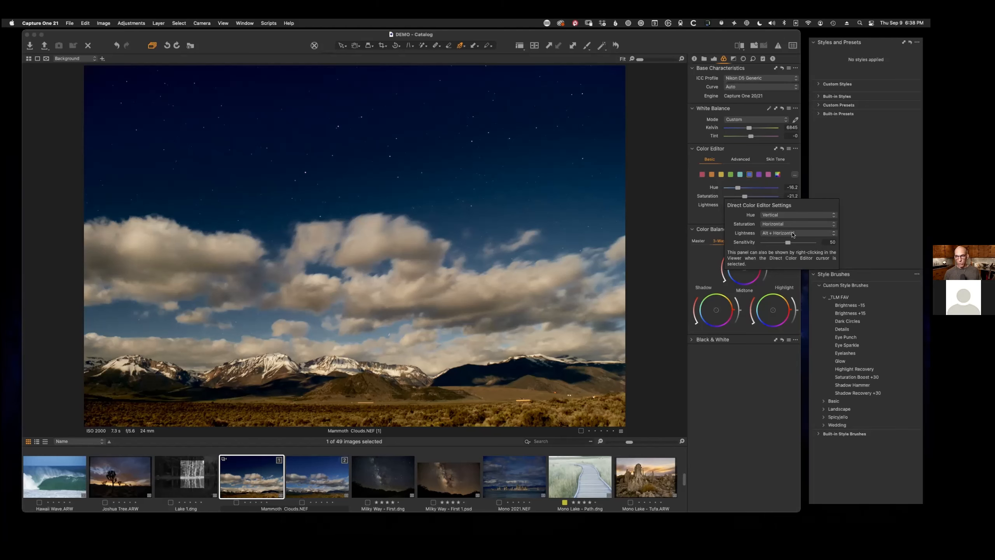
{"action": "left_click", "coordinate": [627, 144]}
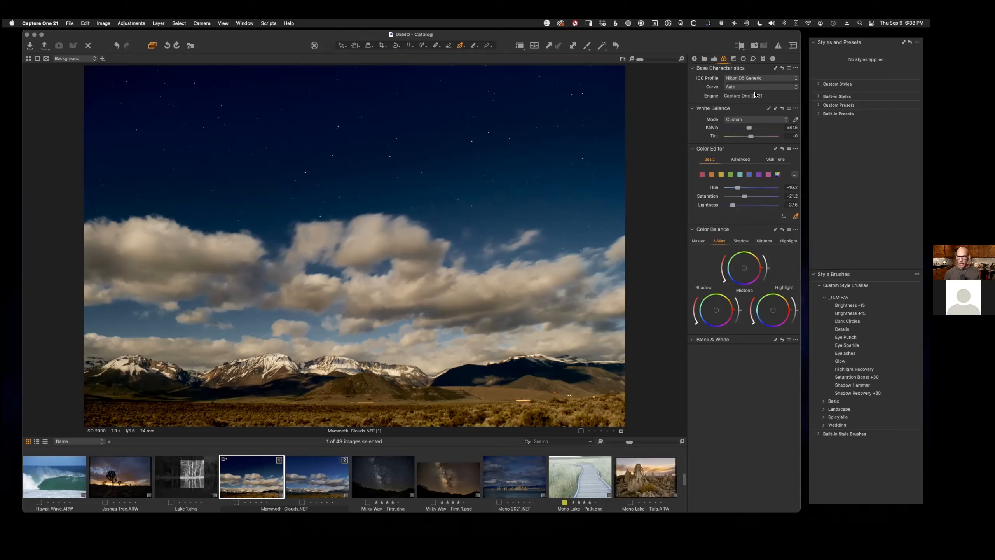
{"action": "left_click", "coordinate": [782, 148]}
- Select the second variant of Mammoth Clouds.NEF and check its Direct Color Editor settings
{"action": "left_click", "coordinate": [333, 484]}
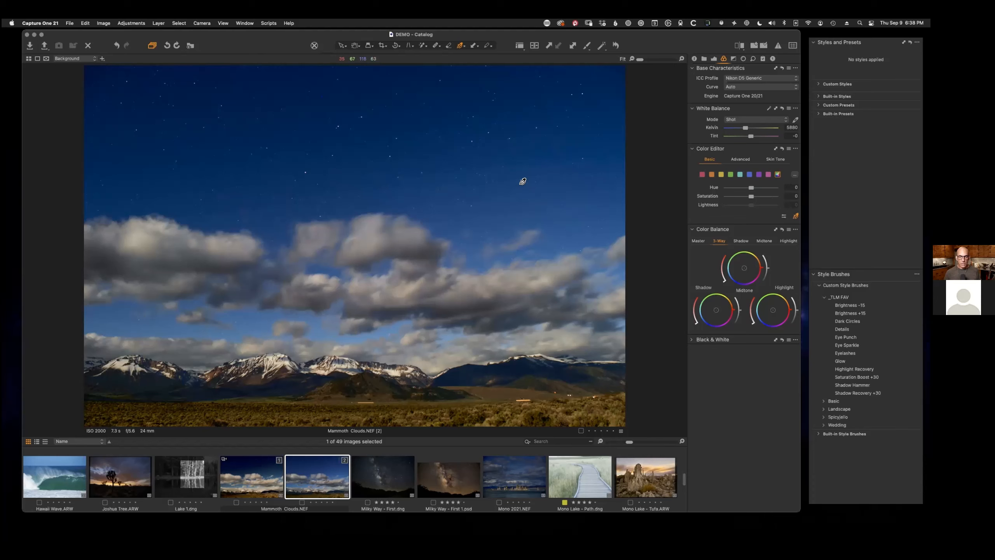
{"action": "left_click", "coordinate": [784, 217]}
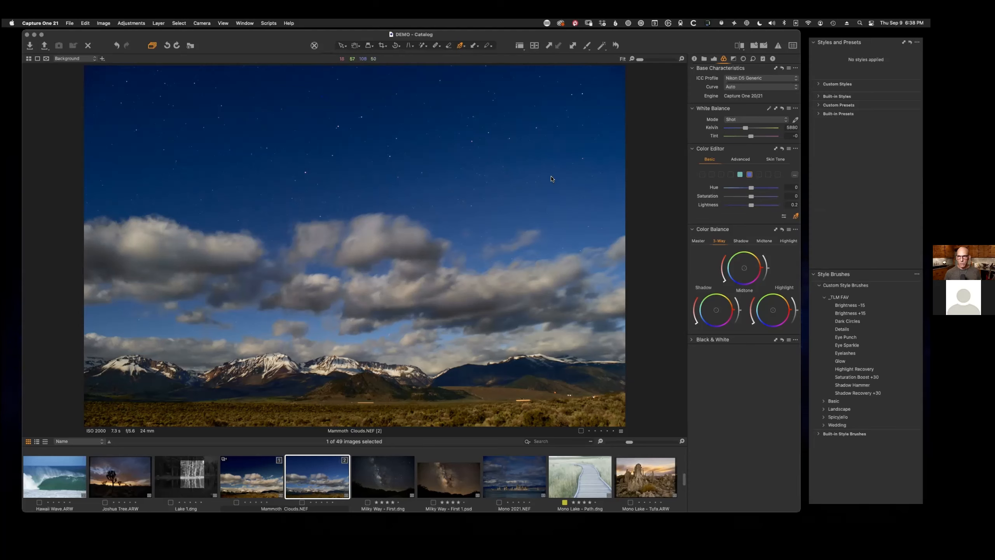
{"action": "left_click", "coordinate": [704, 59]}
{"action": "left_click", "coordinate": [713, 59]}
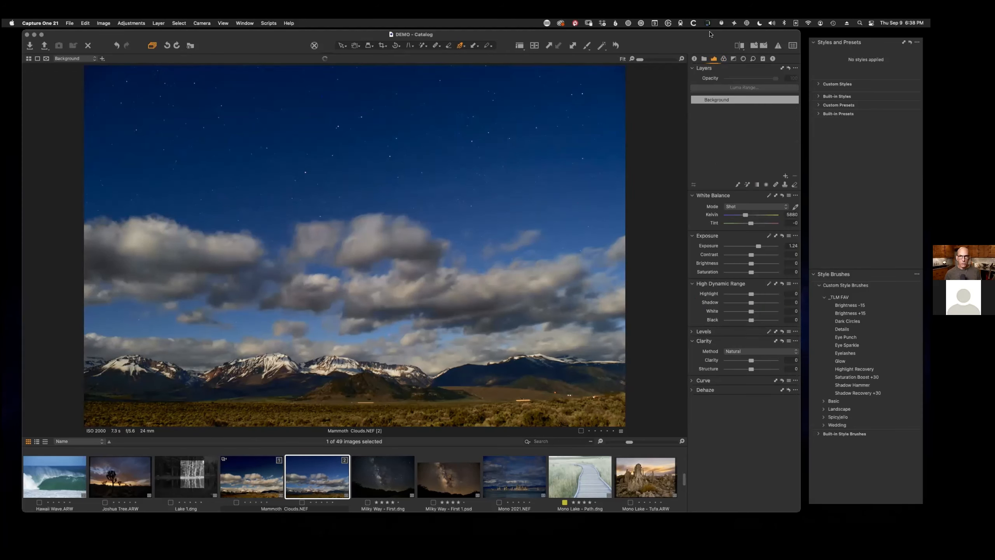
{"action": "left_click", "coordinate": [705, 59]}
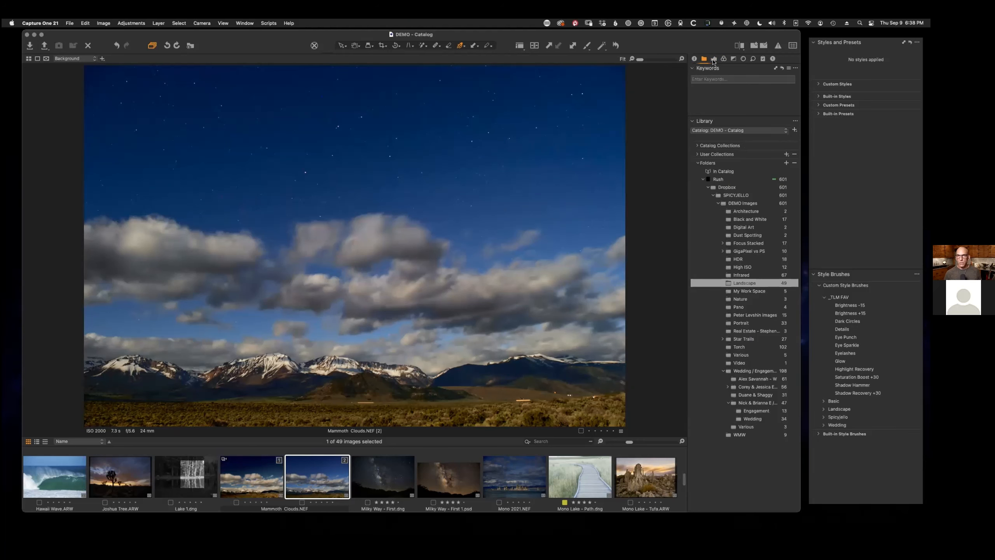
{"action": "left_click", "coordinate": [713, 60]}
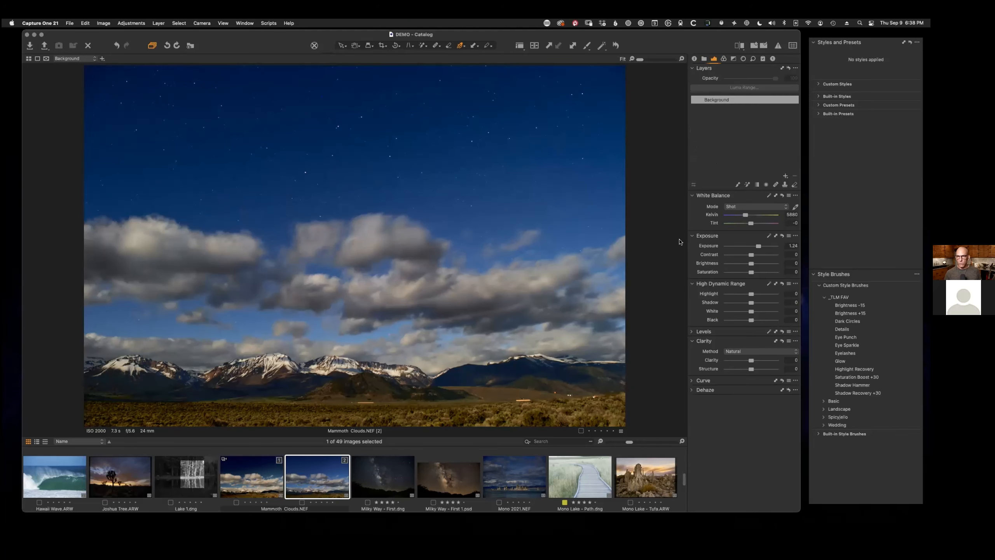
{"action": "left_click", "coordinate": [725, 59]}
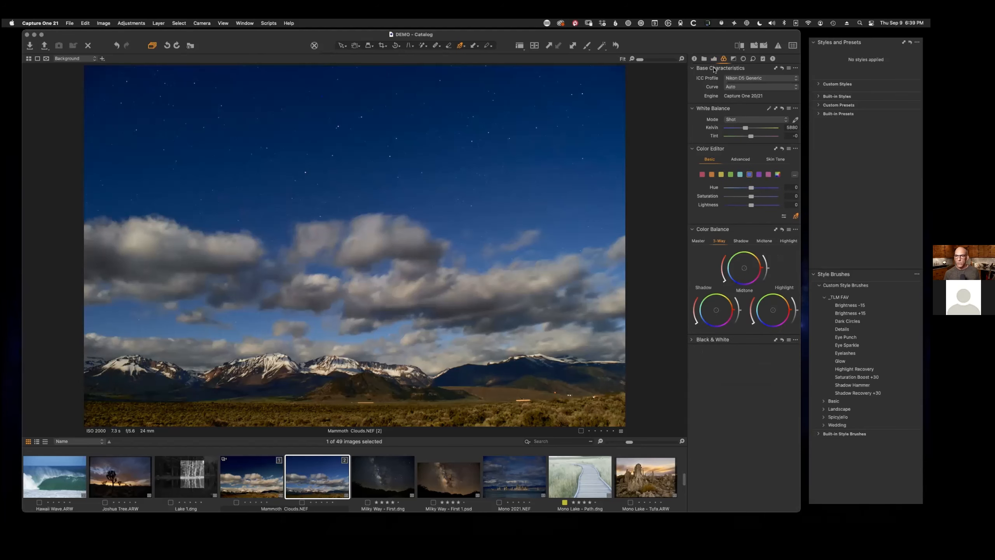
- Adjust the sky's blues on the second Mammoth Clouds variant to Hue -19.2 and Lightness -5.6
{"action": "left_click", "coordinate": [549, 254]}
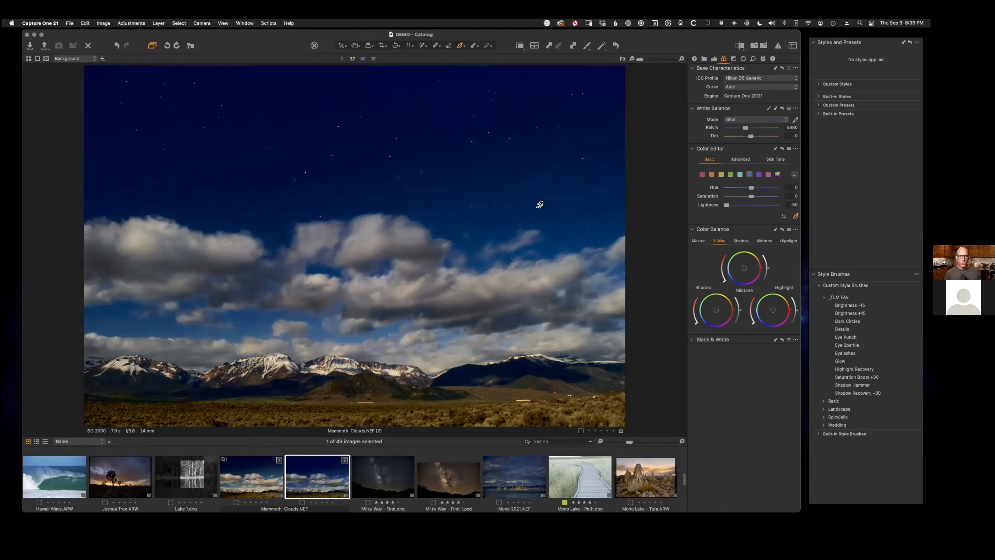
{"action": "left_click_drag", "start_coordinate": [537, 206], "coordinate": [624, 205]}
{"action": "mouse_move", "coordinate": [752, 188]}
{"action": "left_mouse_down"}
{"action": "mouse_move", "coordinate": [727, 188]}
{"action": "mouse_move", "coordinate": [736, 189]}
{"action": "left_mouse_up"}
{"action": "left_click_drag", "start_coordinate": [489, 215], "coordinate": [487, 271]}
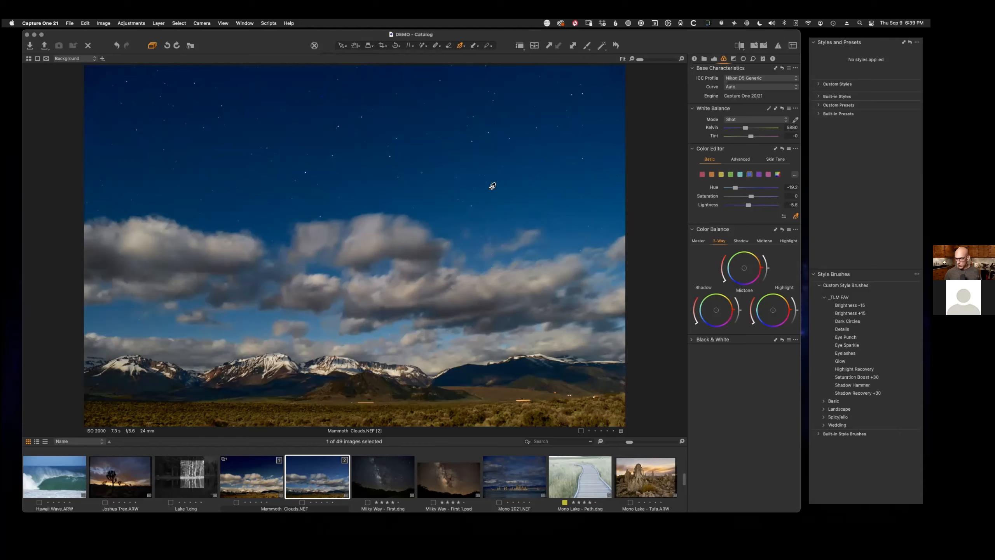
- Open Hawaii - Goats.ARW and adjust its blue background directly in the image to Saturation 45.8 and Lightness -43.4
{"action": "left_click_drag", "start_coordinate": [664, 39], "coordinate": [649, 41]}
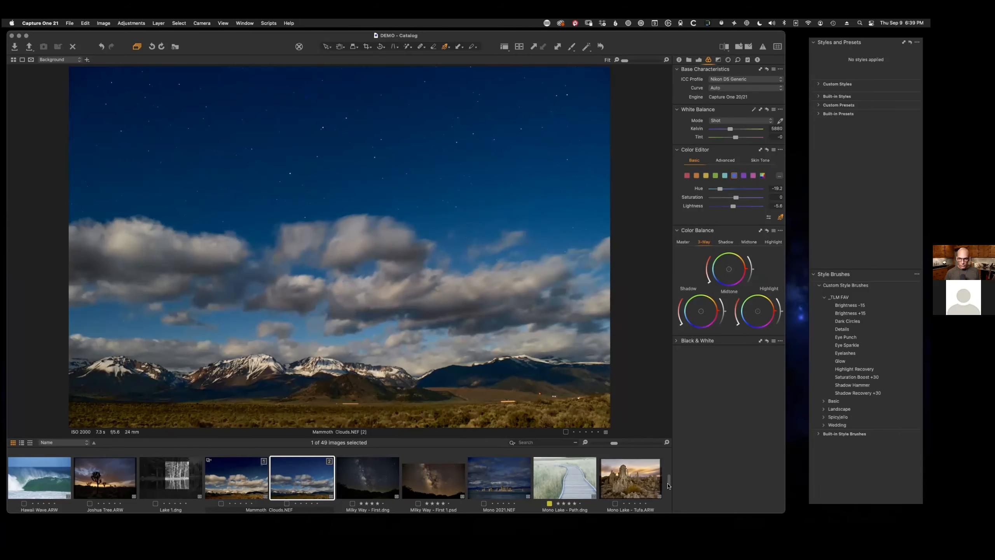
{"action": "scroll", "coordinate": [376, 485], "scroll_direction": "up", "scroll_amount": 3}
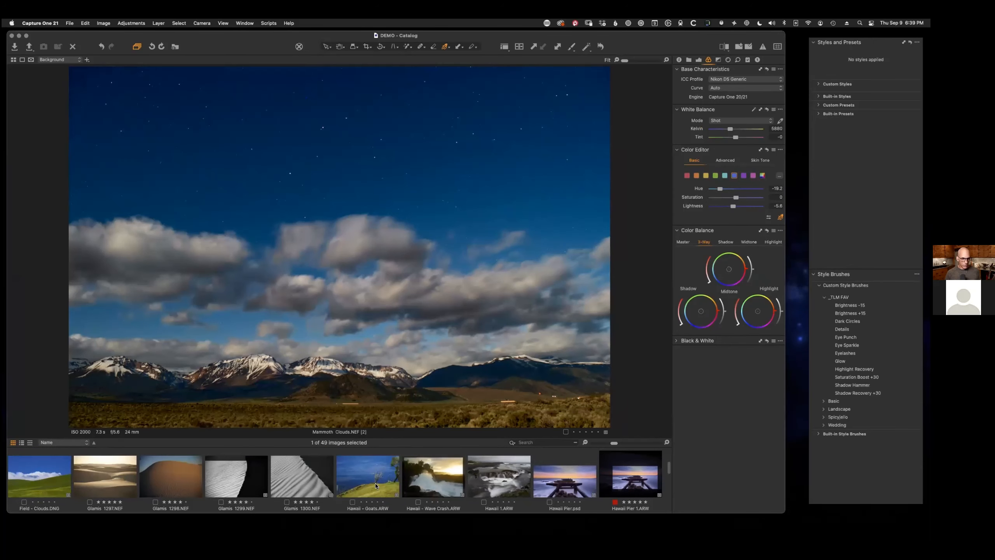
{"action": "left_click", "coordinate": [375, 485]}
{"action": "left_click_drag", "start_coordinate": [495, 248], "coordinate": [492, 249]}
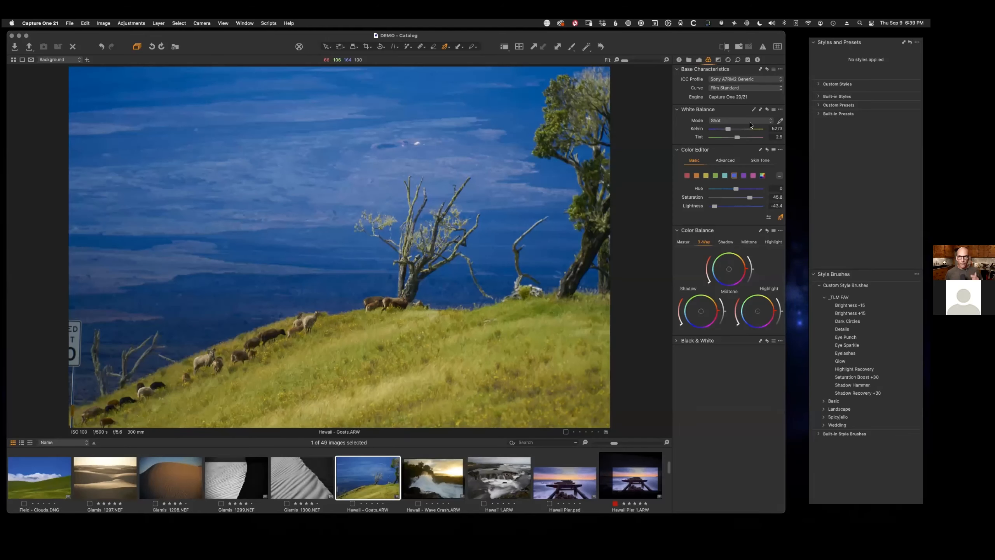
- Sample the grass color in the Advanced Color Editor and extend its range across all saturations, toggling the inverted slice on and off
{"action": "left_click", "coordinate": [726, 160]}
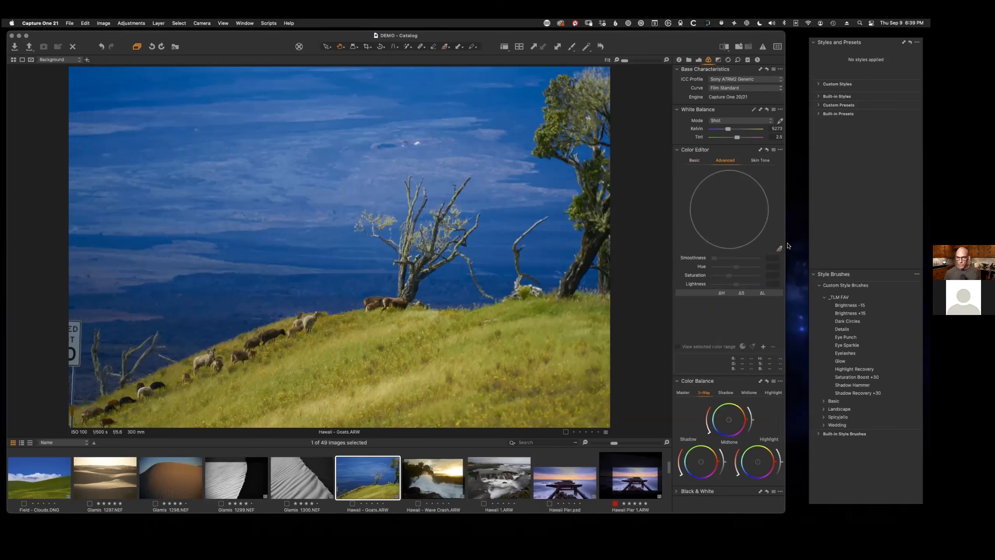
{"action": "left_click", "coordinate": [780, 248]}
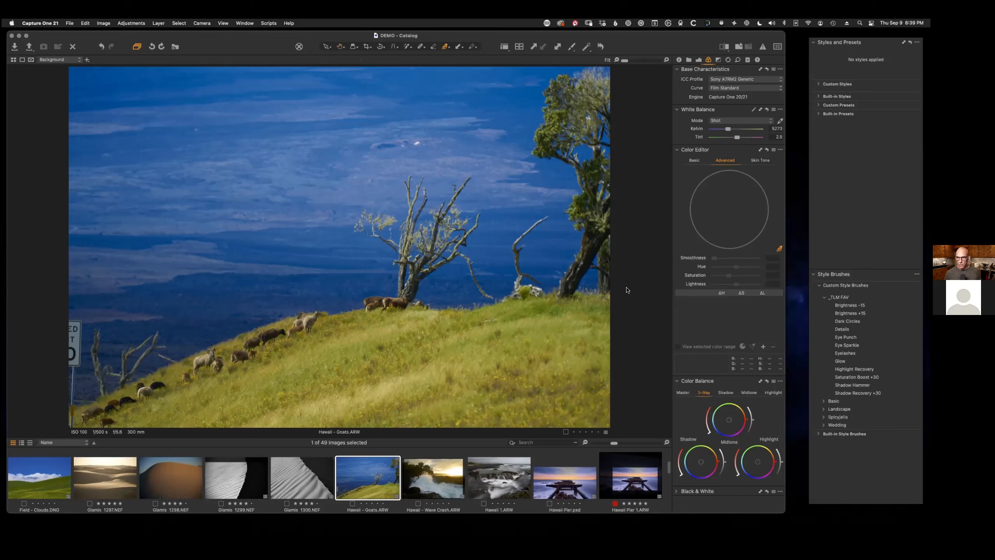
{"action": "left_click", "coordinate": [474, 341]}
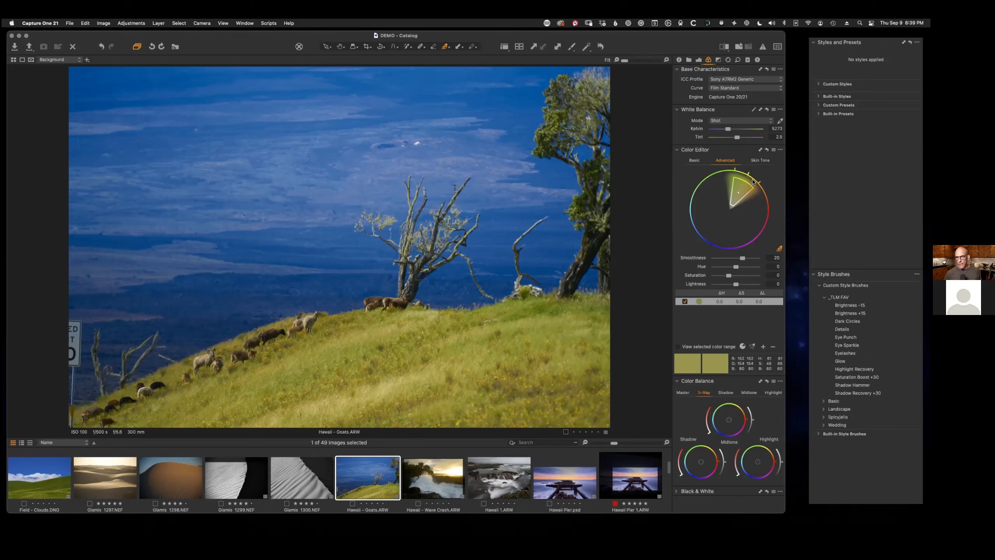
{"action": "left_click_drag", "start_coordinate": [747, 181], "coordinate": [752, 172]}
{"action": "left_click", "coordinate": [742, 346]}
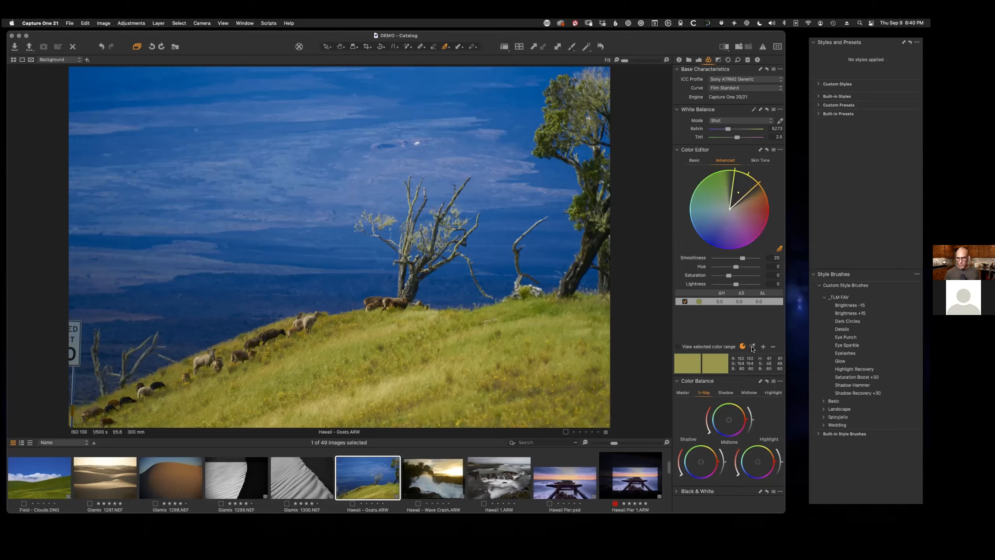
{"action": "left_click", "coordinate": [742, 348]}
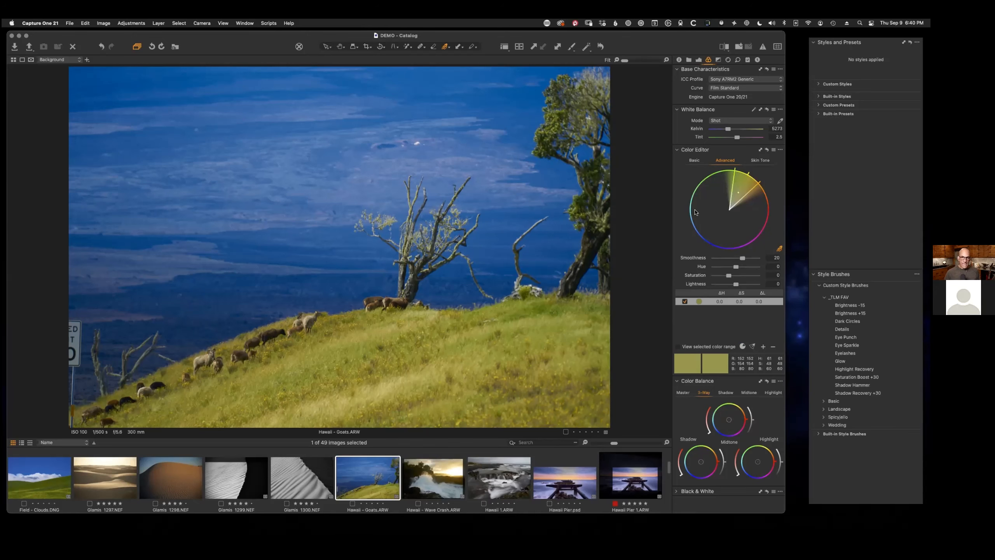
- Set the grass color range to Hue 0.1, Saturation 65 and Lightness 6.1, and compare it with the unadjusted colors
{"action": "left_click_drag", "start_coordinate": [738, 268], "coordinate": [749, 284]}
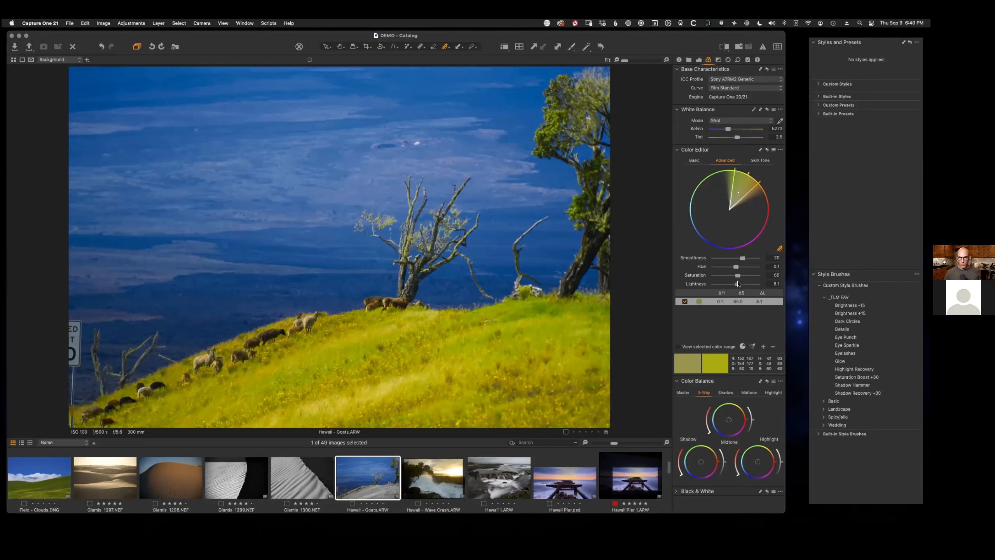
{"action": "left_click", "coordinate": [767, 150]}
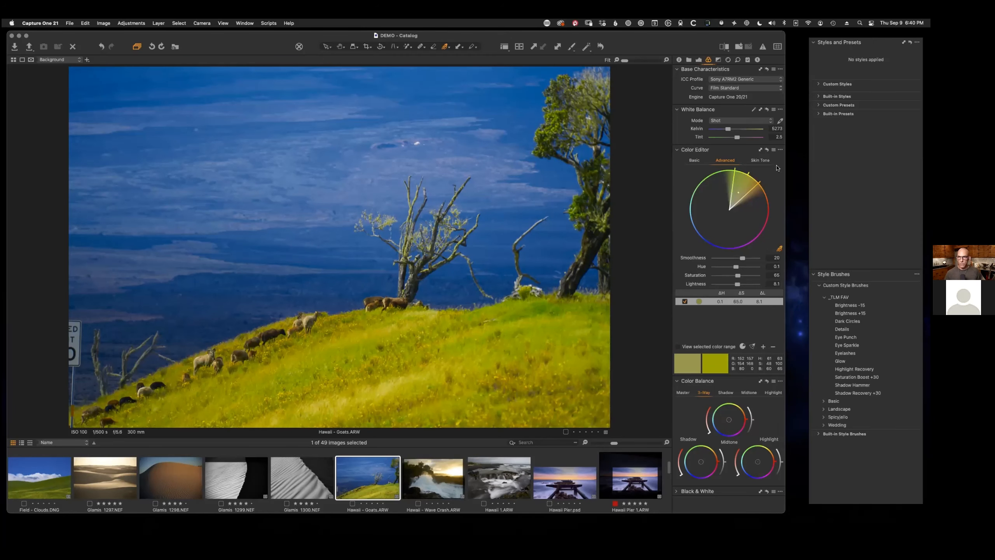
{"action": "left_click", "coordinate": [767, 151]}
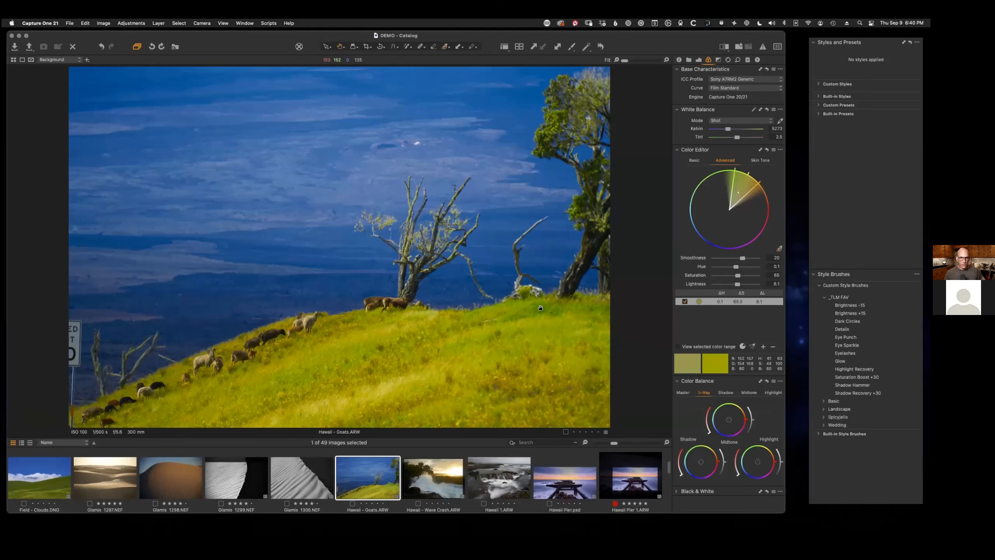
- Create a masked layer from the grass color range and a second masked layer from the sampled blue background
{"action": "left_click", "coordinate": [781, 151]}
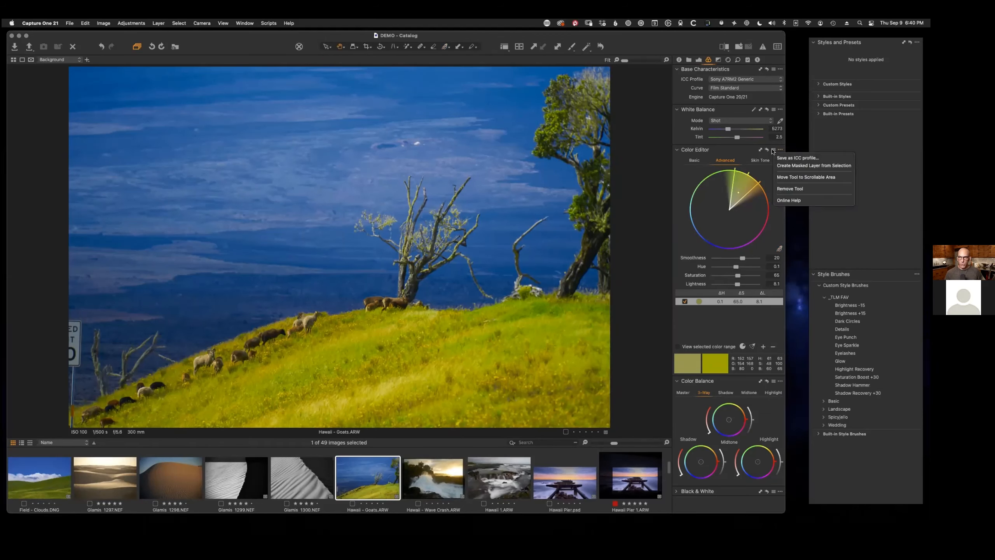
{"action": "left_click", "coordinate": [825, 166]}
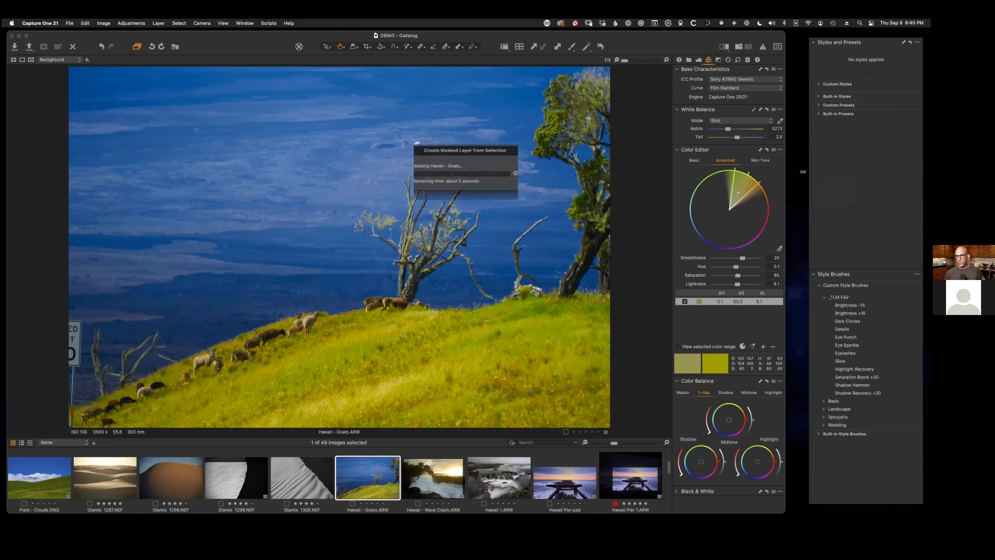
{"action": "left_click", "coordinate": [780, 249]}
{"action": "left_click", "coordinate": [512, 221]}
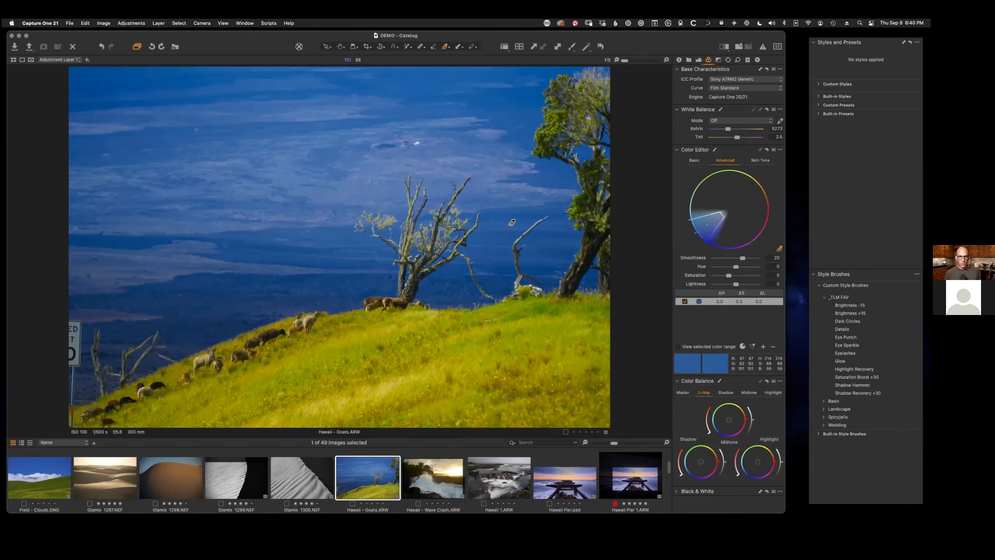
{"action": "left_click", "coordinate": [780, 150]}
{"action": "left_click", "coordinate": [830, 167]}
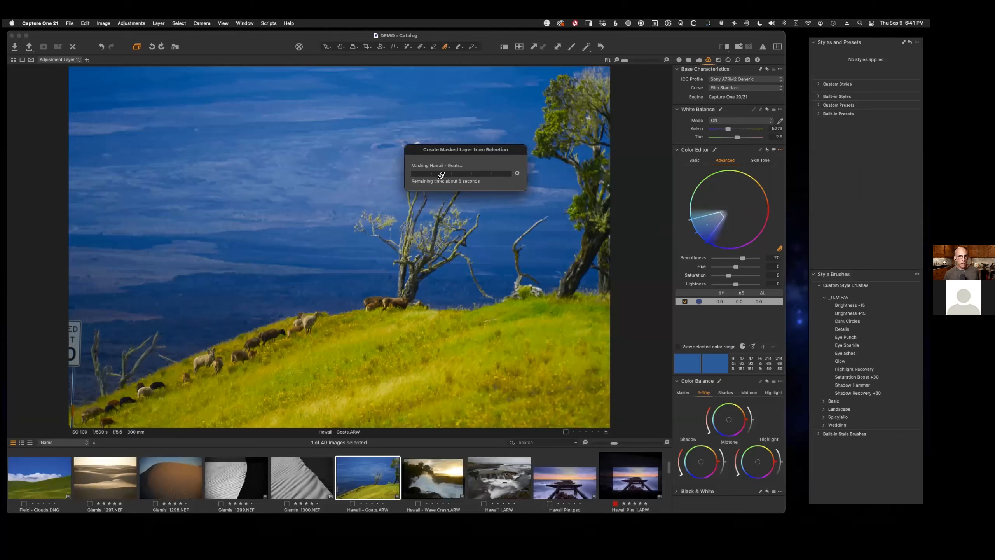
- Show and hide the mask of Adjustment Layer 2 in the Layers tool and select Adjustment Layer 1
{"action": "left_click", "coordinate": [699, 60]}
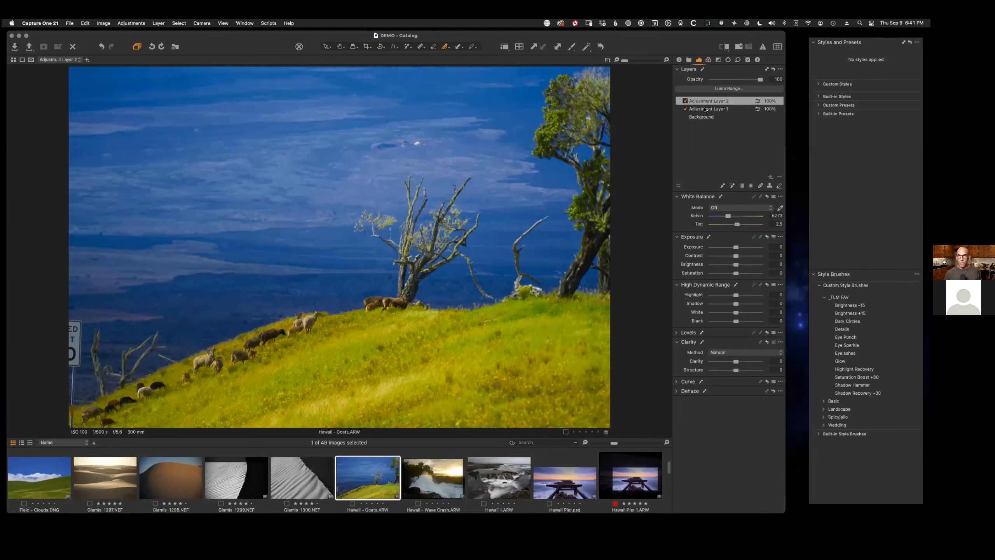
{"action": "key", "text": "m"}
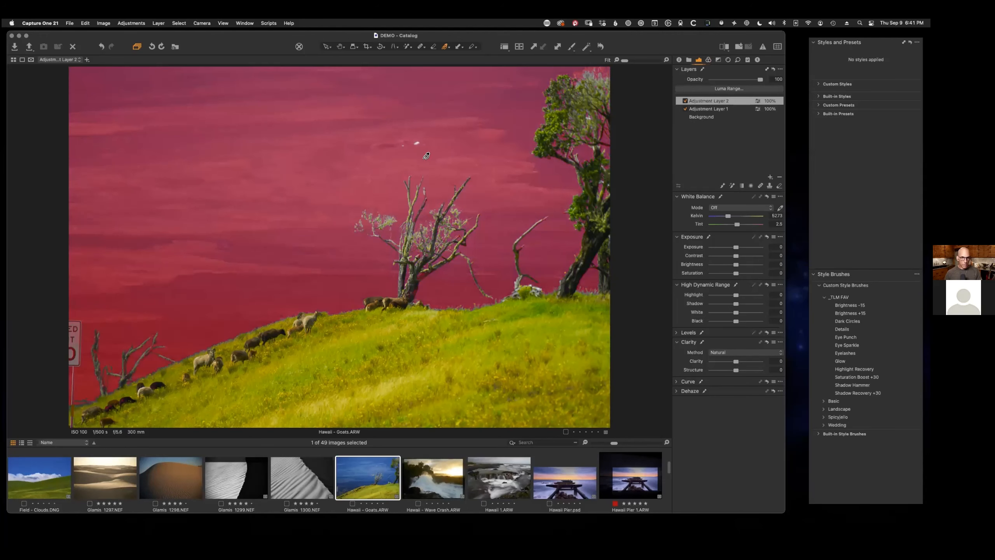
{"action": "key", "text": "m"}
{"action": "key", "text": "m"}
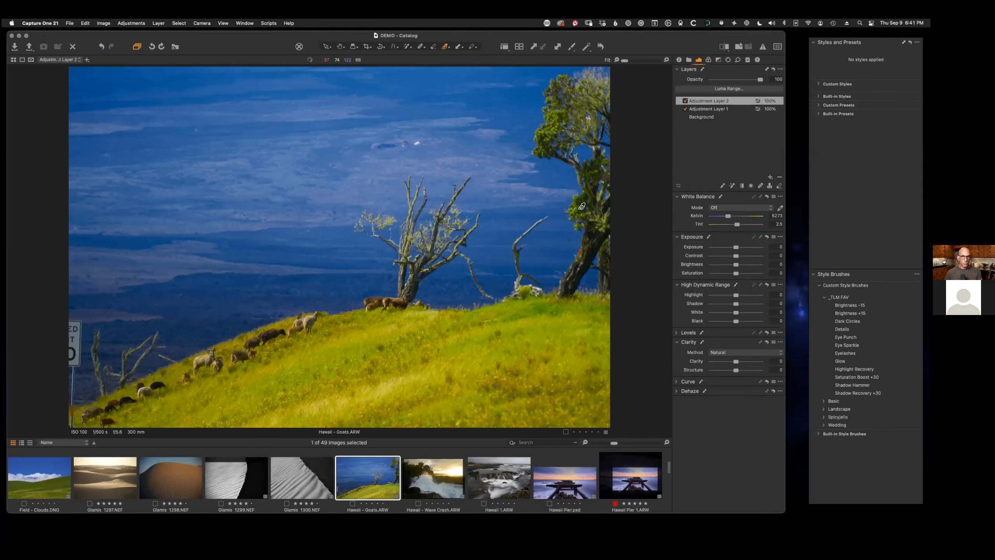
{"action": "key", "text": "m"}
{"action": "left_click", "coordinate": [722, 108]}
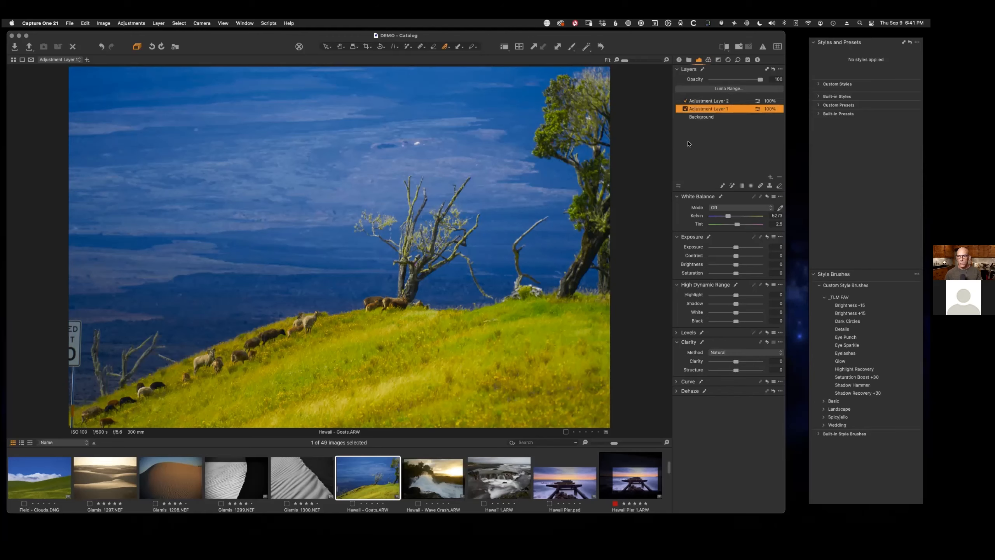
- Show and hide the mask of Adjustment Layer 1, and look over the color, exposure and Levels tools available for that layer
{"action": "key", "text": "m"}
{"action": "key", "text": "m"}
{"action": "key", "text": "m"}
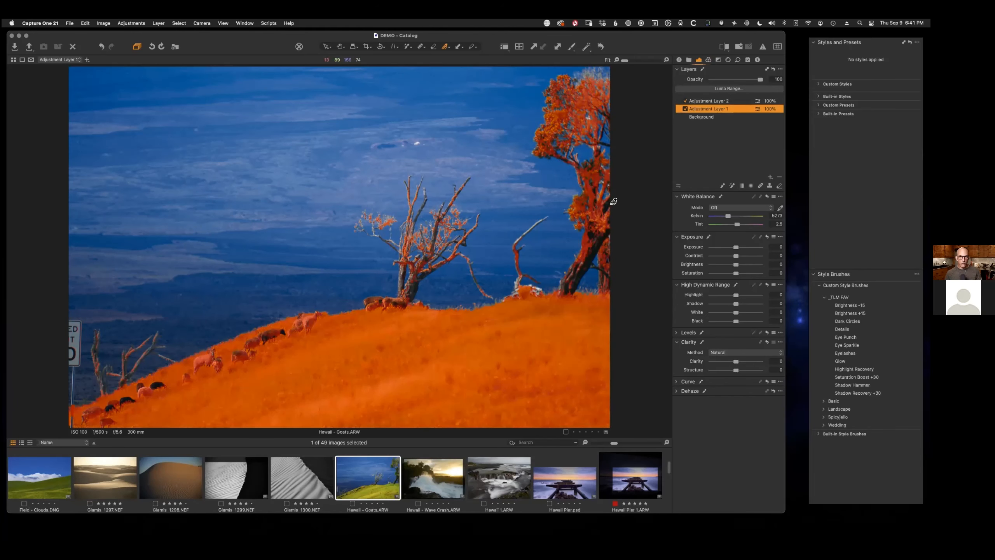
{"action": "key", "text": "m"}
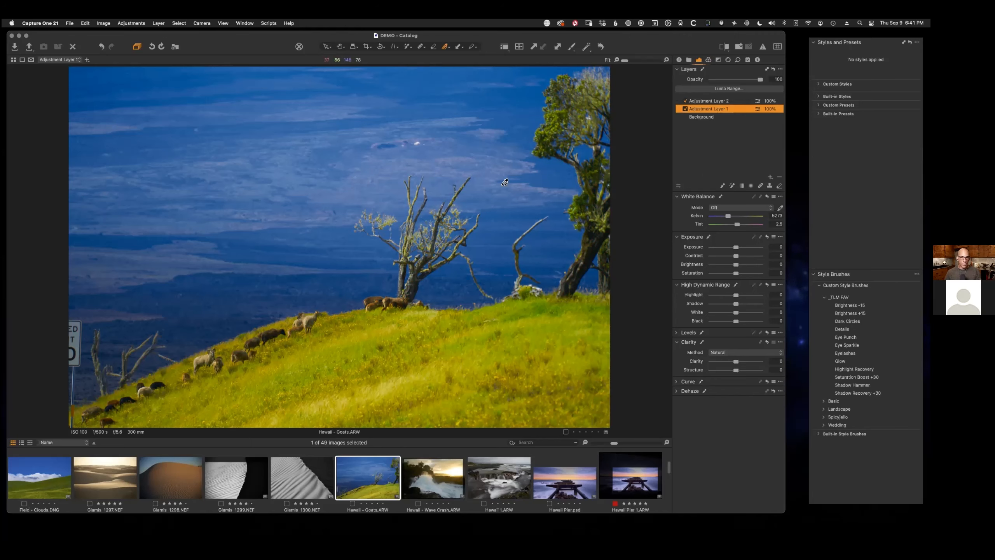
{"action": "left_click", "coordinate": [709, 59]}
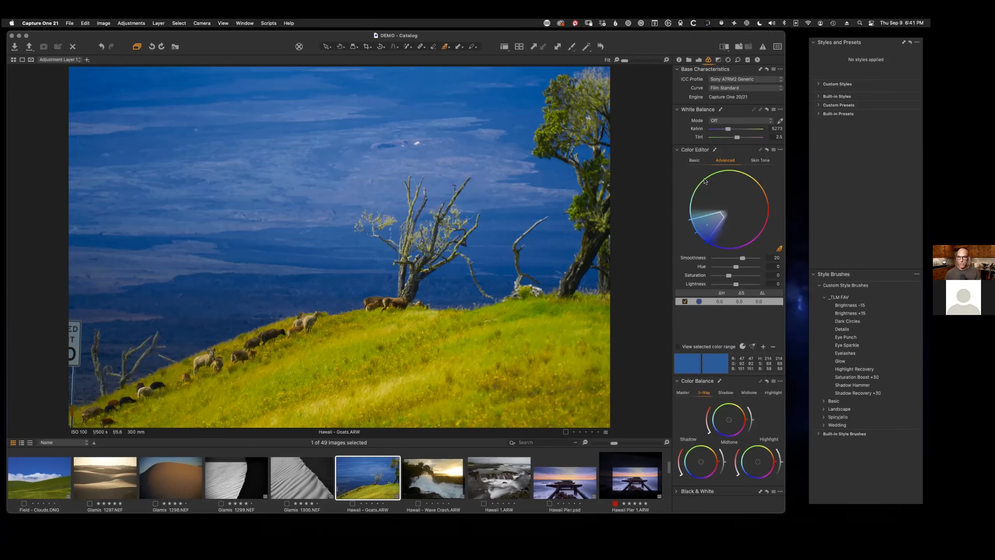
{"action": "left_click", "coordinate": [699, 60]}
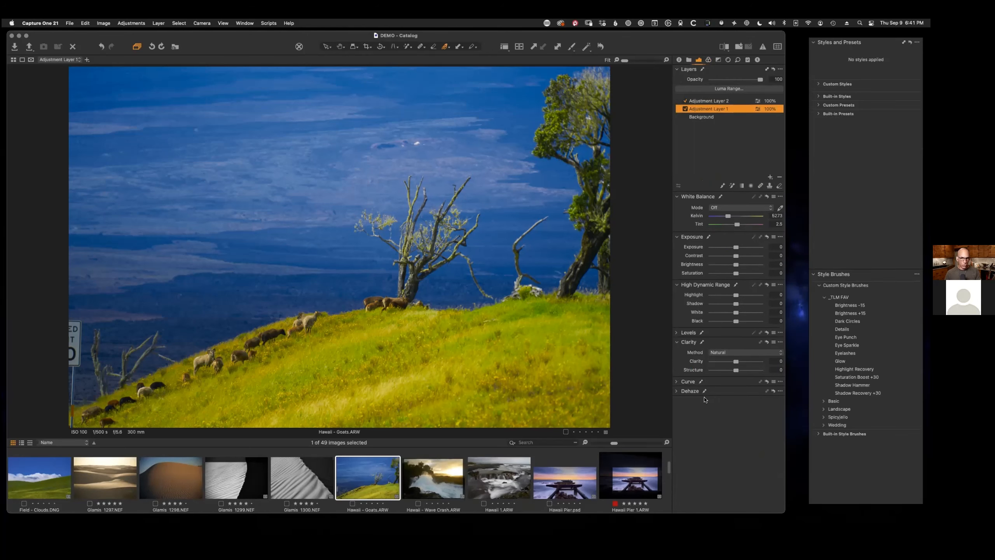
{"action": "left_click", "coordinate": [677, 333]}
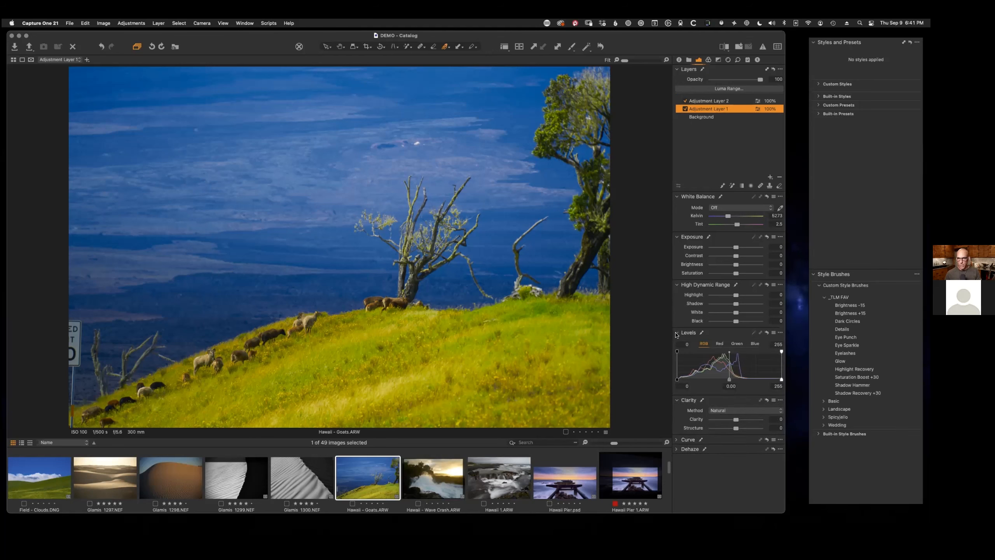
{"action": "left_click", "coordinate": [677, 333]}
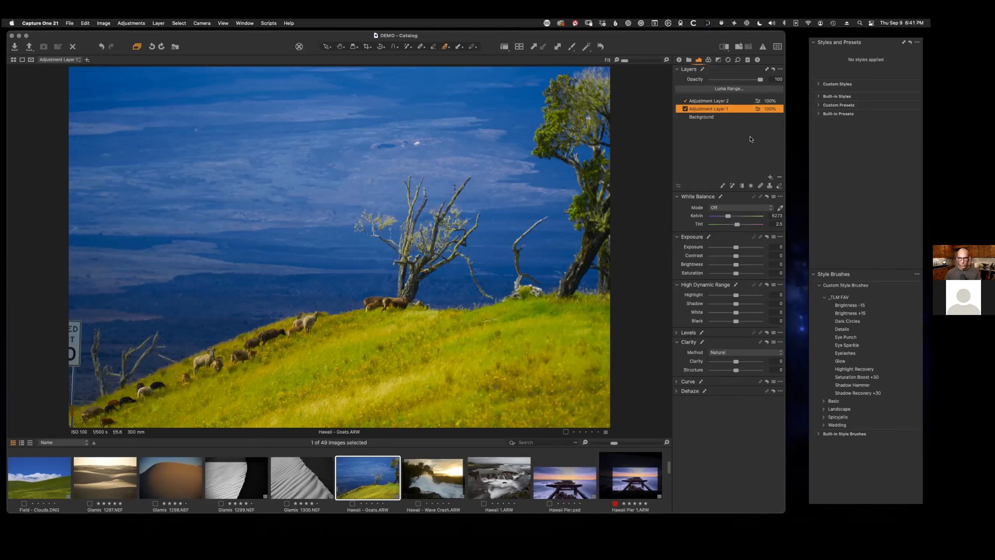
- Set Clarity to -54 and Saturation to -29 on Adjustment Layer 1
{"action": "left_click_drag", "start_coordinate": [722, 362], "coordinate": [723, 365]}
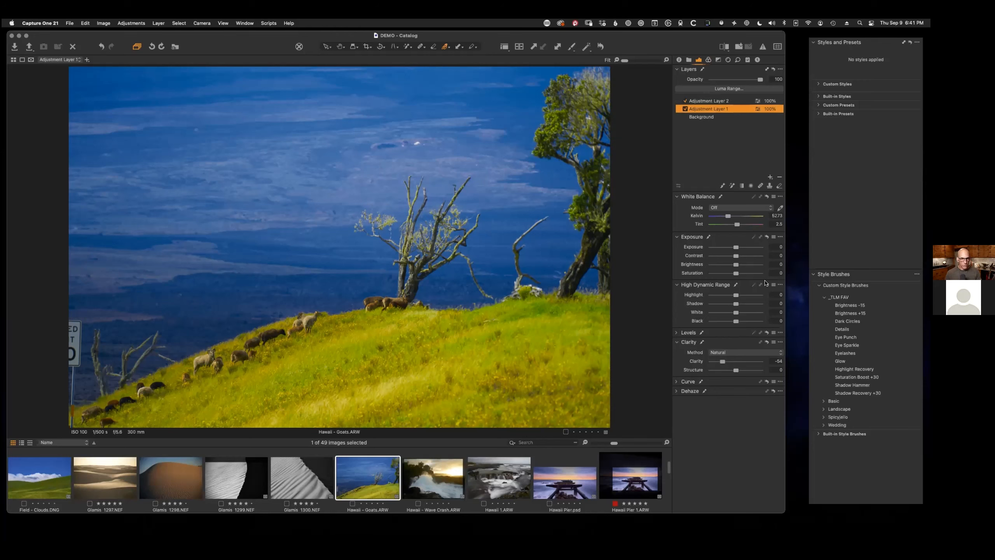
{"action": "left_click_drag", "start_coordinate": [736, 273], "coordinate": [729, 277]}
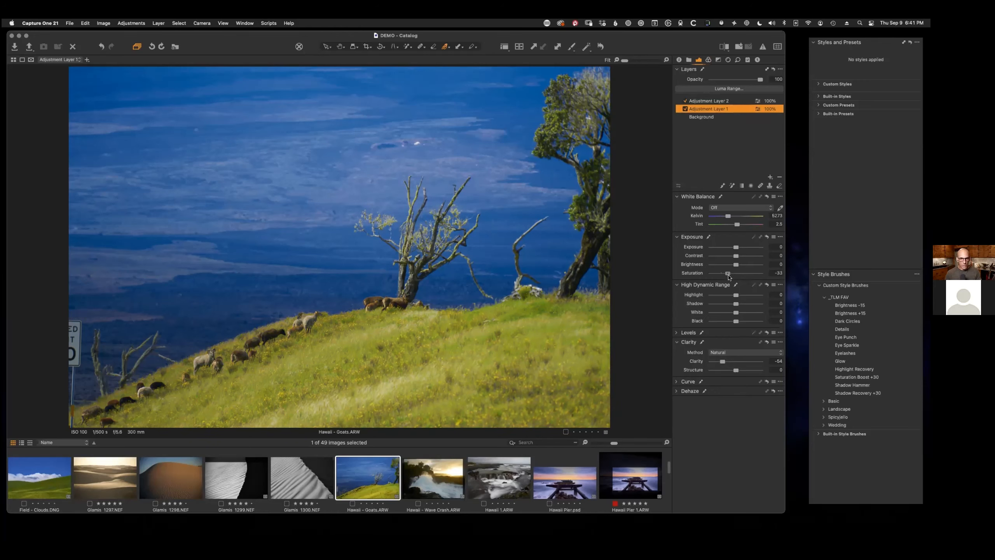
- Warm the background on Adjustment Layer 2 by setting its white balance Kelvin to 9407
{"action": "left_click", "coordinate": [707, 101]}
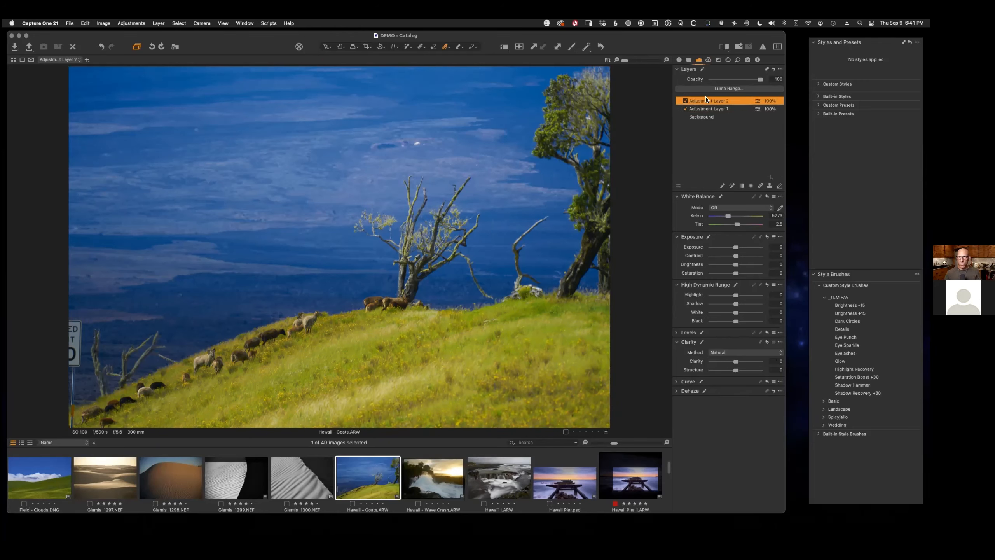
{"action": "left_click_drag", "start_coordinate": [729, 219], "coordinate": [742, 222]}
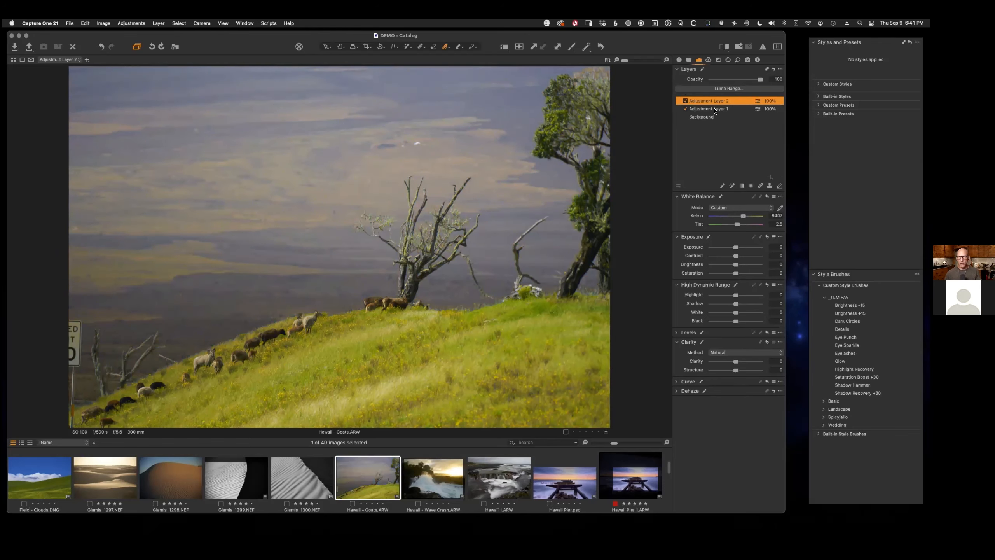
- Reduce Saturation to -43 and raise Clarity to 42 on Adjustment Layer 1
{"action": "left_click", "coordinate": [740, 110]}
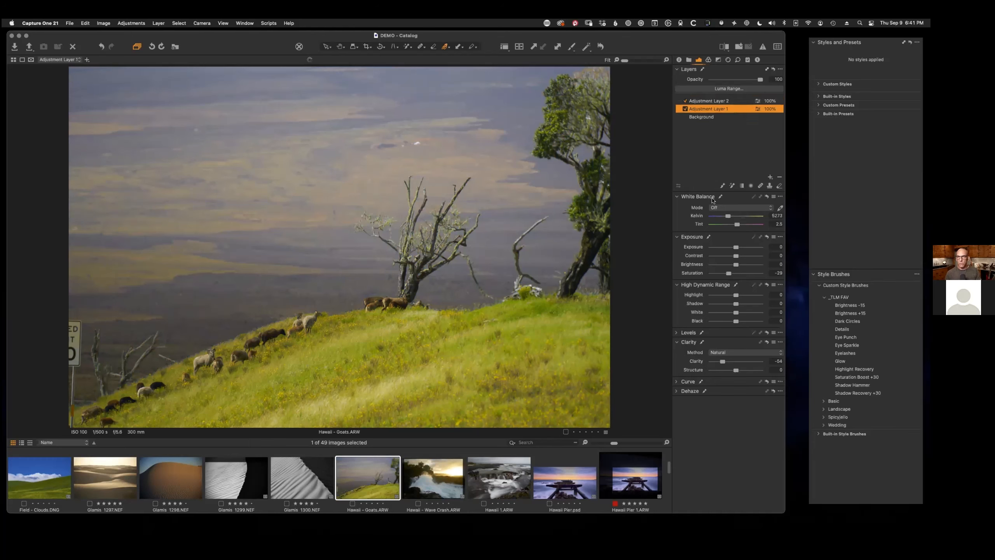
{"action": "left_click_drag", "start_coordinate": [727, 273], "coordinate": [728, 273]}
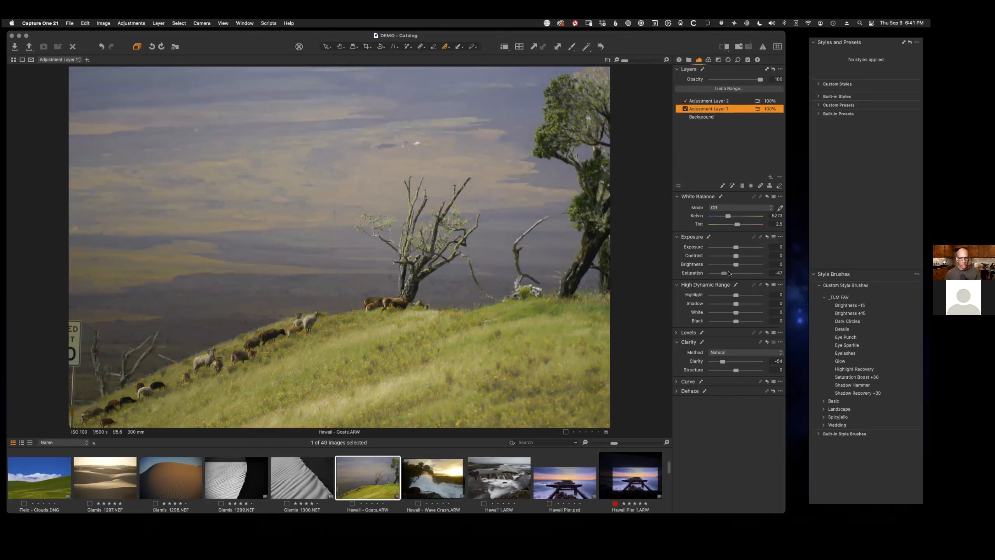
{"action": "left_click_drag", "start_coordinate": [720, 360], "coordinate": [746, 369]}
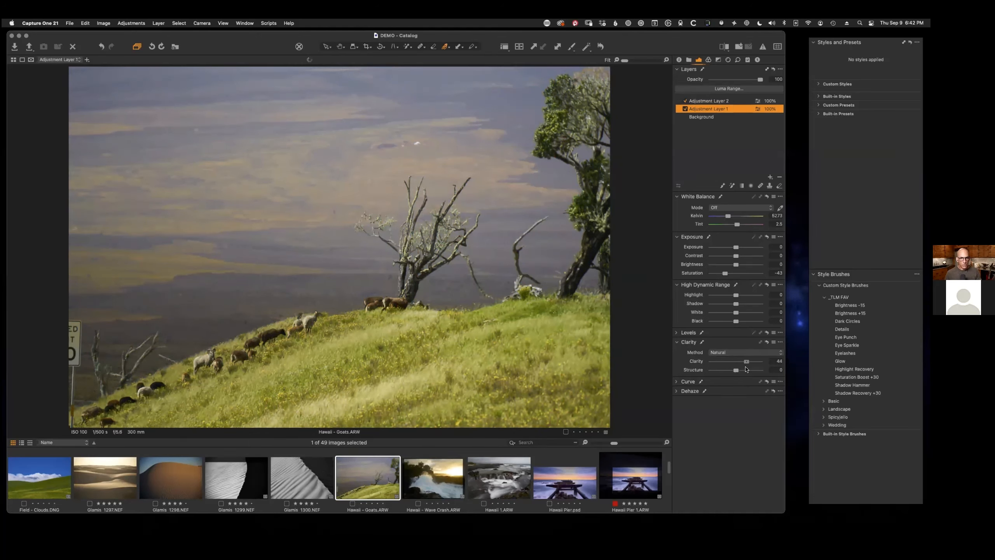
- Compare Adjustment Layer 2 with Adjustment Layer 1 and inspect the grass mask of Adjustment Layer 1, leaving it displayed
{"action": "left_click", "coordinate": [732, 102]}
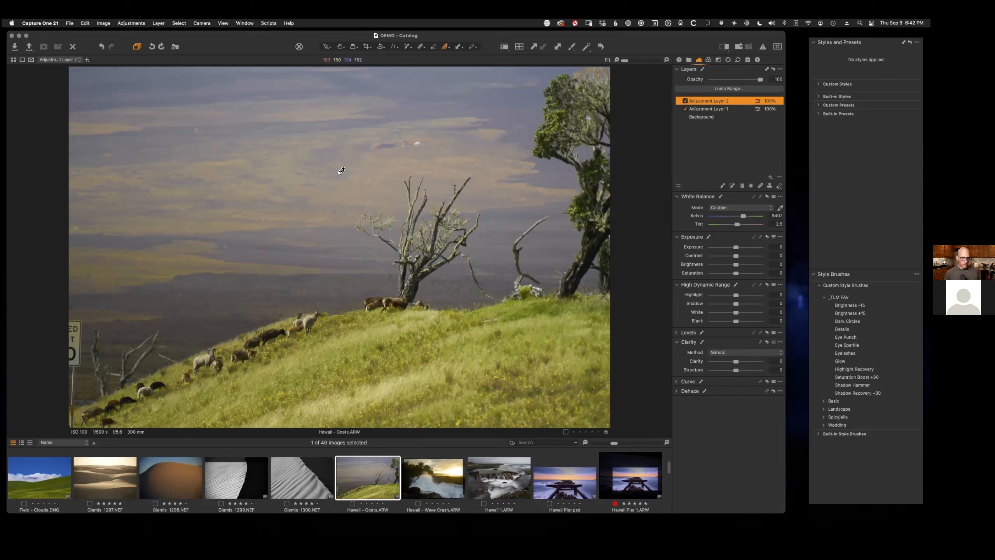
{"action": "left_click", "coordinate": [711, 110]}
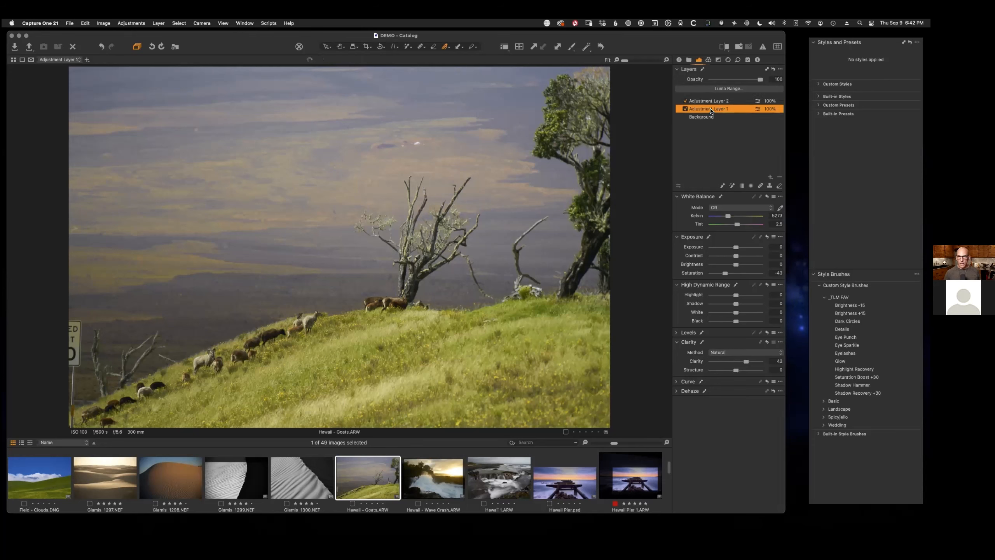
{"action": "key", "text": "m"}
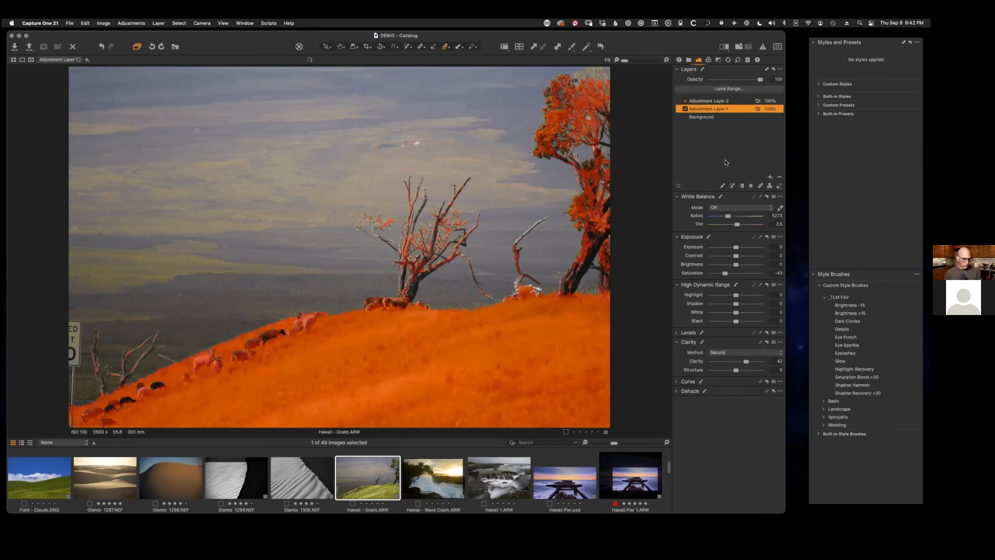
{"action": "key", "text": "m"}
{"action": "key", "text": "m"}
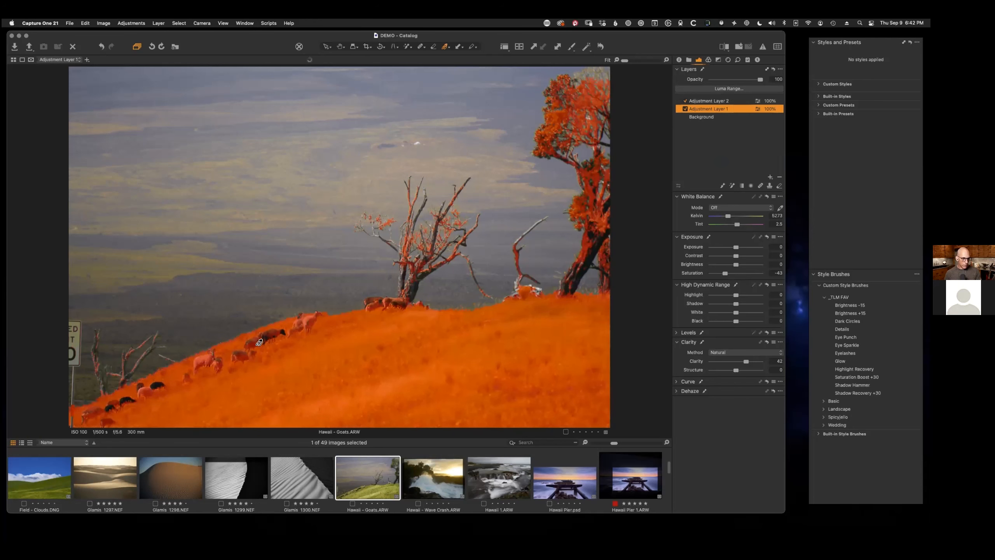
{"action": "key", "text": "m"}
{"action": "key", "text": "m"}
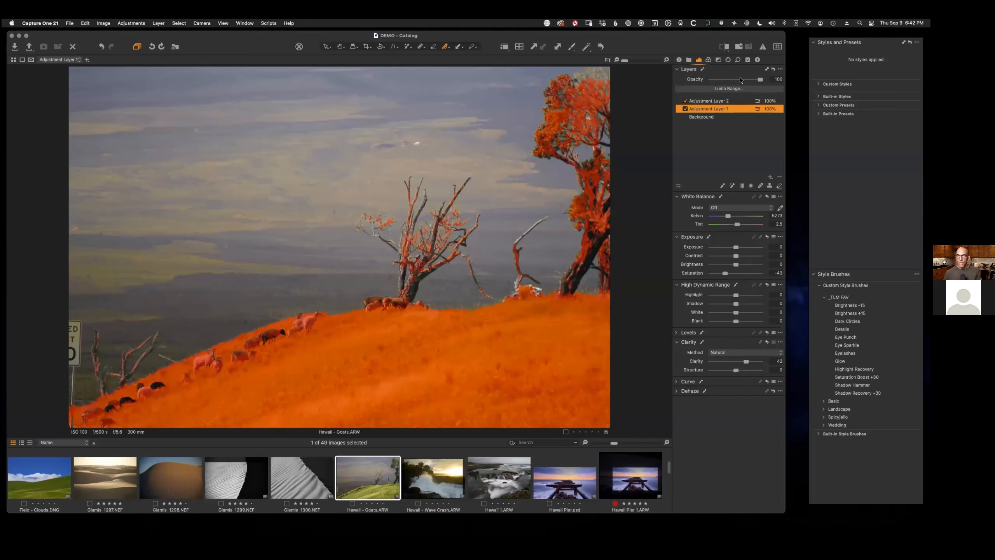
- Apply a Luma Range to Adjustment Layer 1 with the lower range at 108 and the lower falloff at 61
{"action": "left_click", "coordinate": [725, 89]}
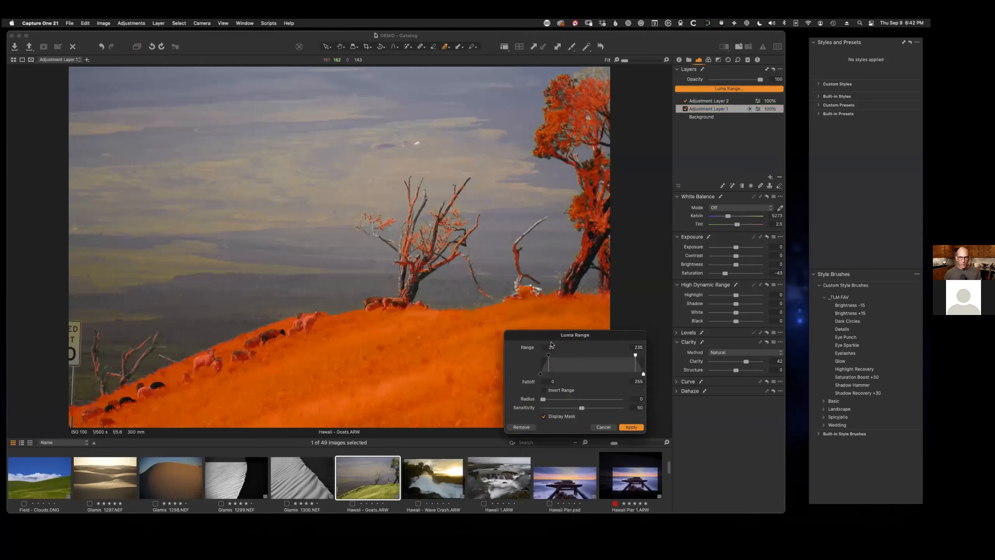
{"action": "left_click_drag", "start_coordinate": [549, 358], "coordinate": [589, 358]}
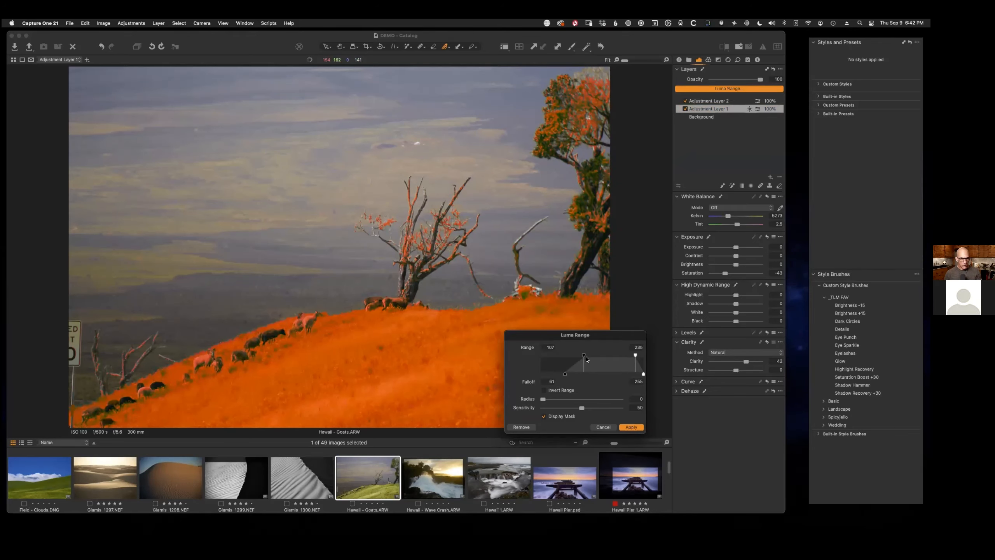
{"action": "left_click", "coordinate": [630, 427]}
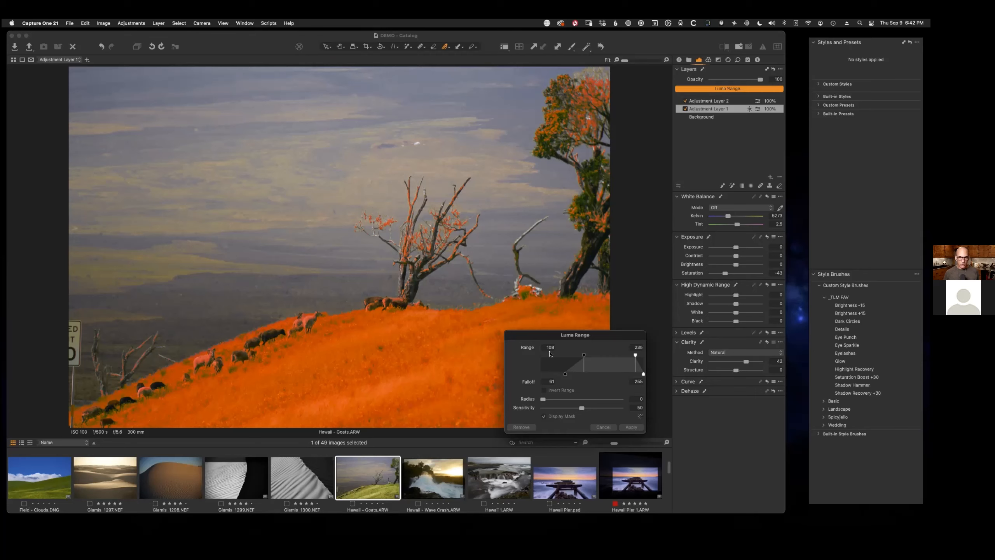
{"action": "left_click_drag", "start_coordinate": [581, 336], "coordinate": [593, 251]}
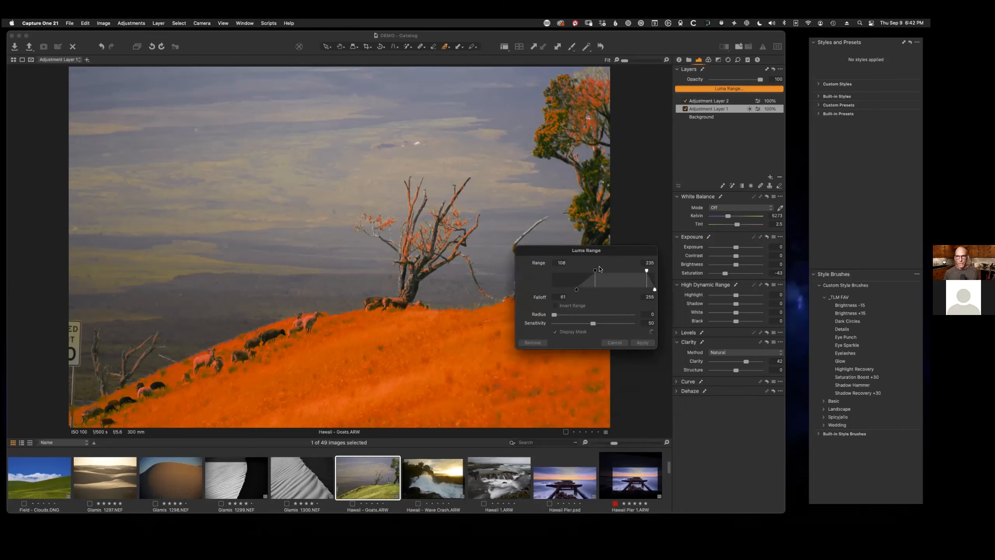
{"action": "left_click_drag", "start_coordinate": [593, 254], "coordinate": [598, 189]}
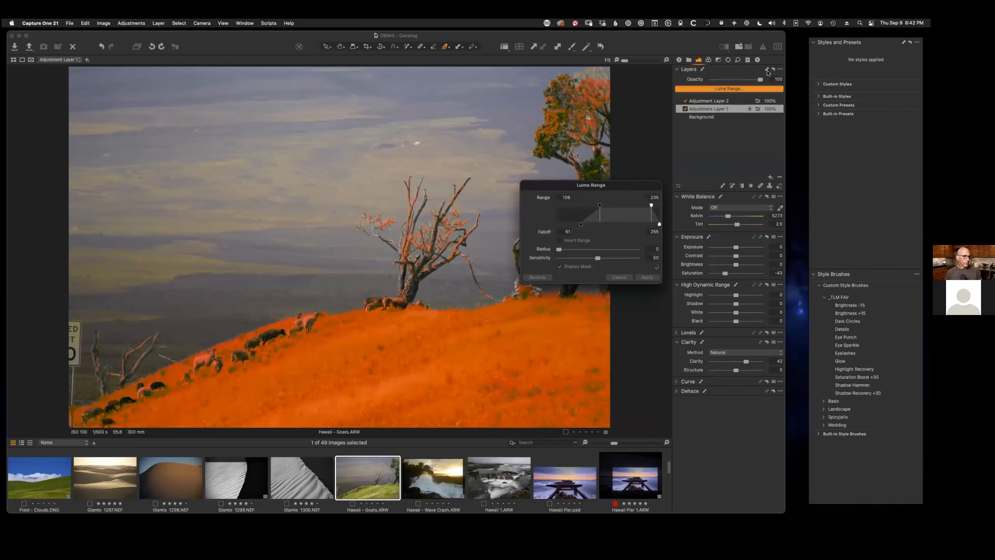
{"action": "mouse_move", "coordinate": [661, 48]}
{"action": "left_mouse_down"}
{"action": "mouse_move", "coordinate": [643, 51]}
{"action": "mouse_move", "coordinate": [677, 46]}
{"action": "left_mouse_up"}
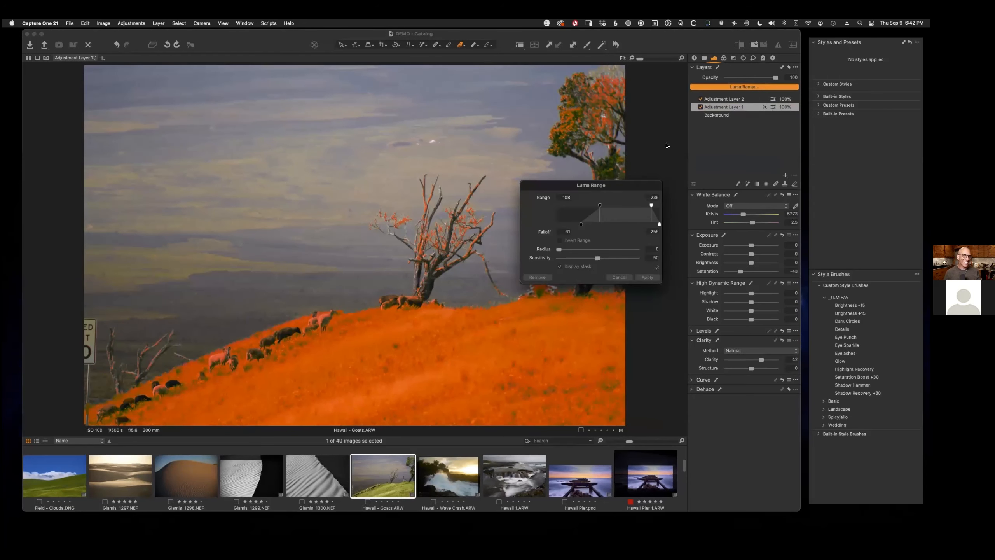
{"action": "left_click_drag", "start_coordinate": [627, 185], "coordinate": [622, 259]}
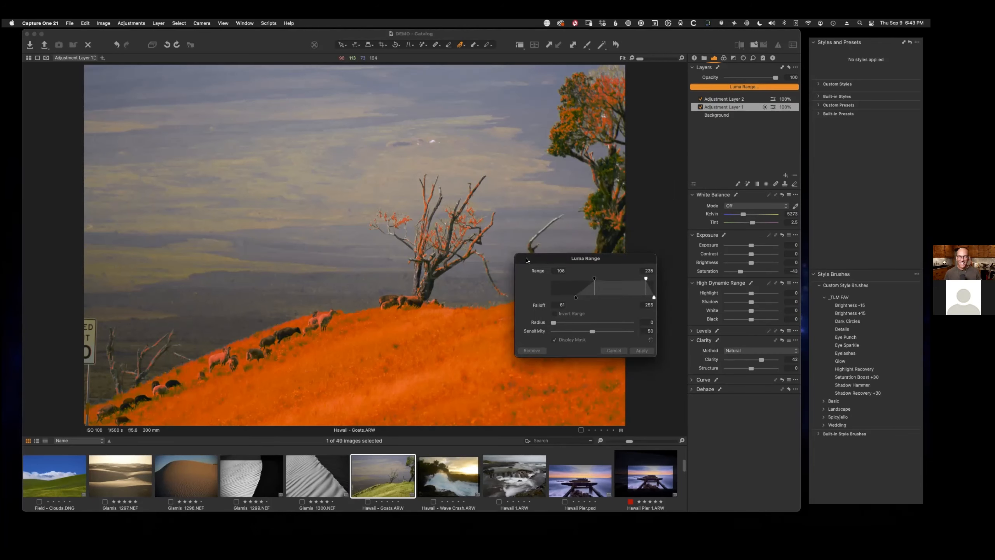
{"action": "left_click_drag", "start_coordinate": [564, 260], "coordinate": [537, 256]}
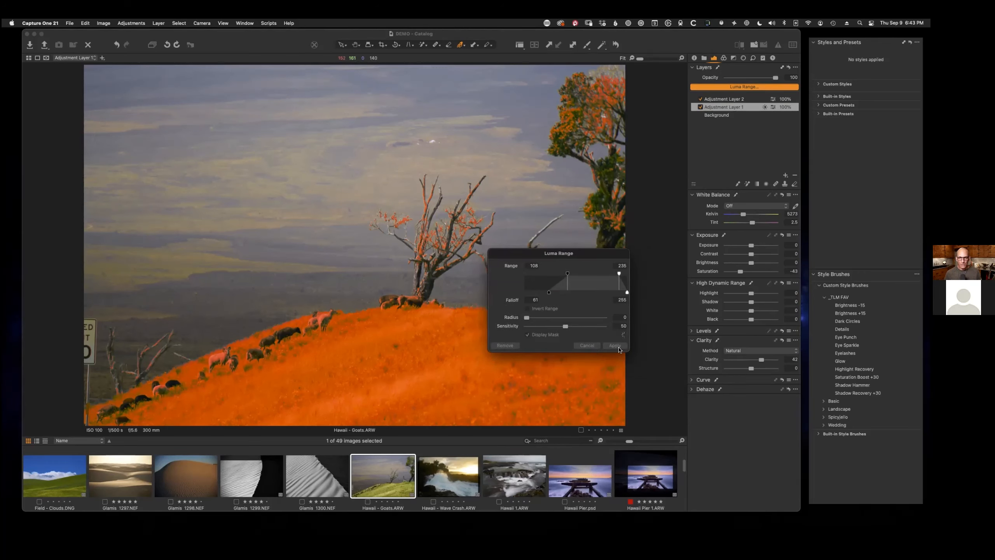
{"action": "left_click_drag", "start_coordinate": [609, 258], "coordinate": [628, 238]}
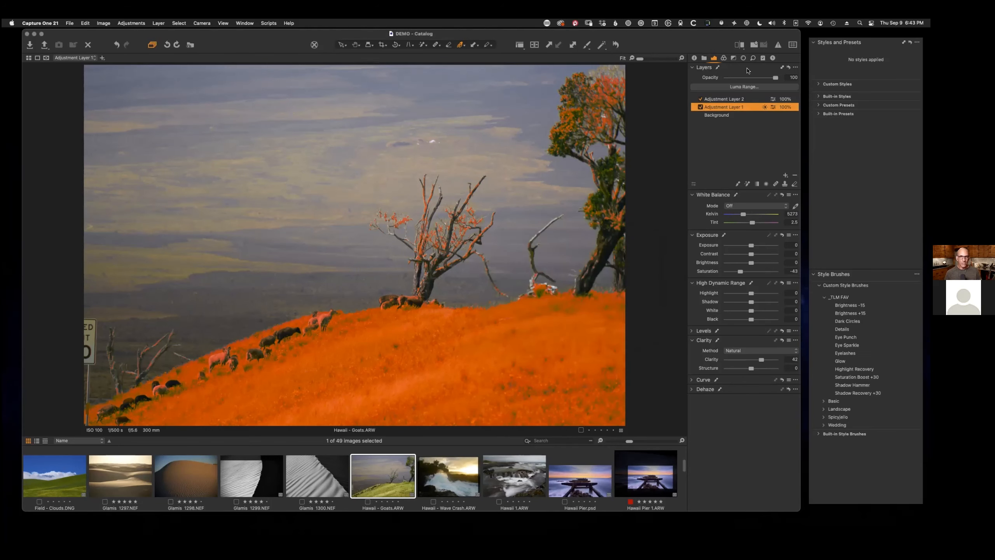
{"action": "left_click_drag", "start_coordinate": [695, 41], "coordinate": [688, 47]}
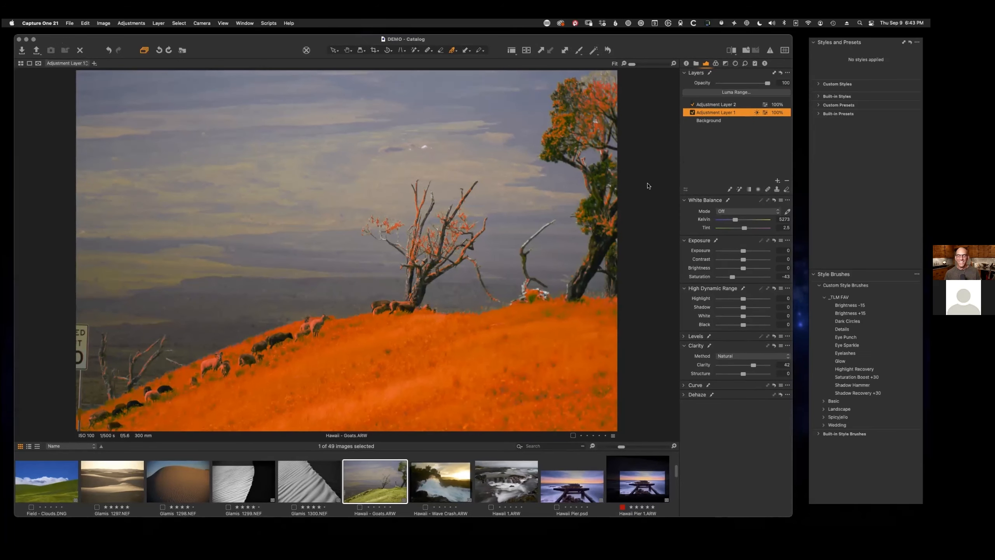
- Toggle the refined mask of Adjustment Layer 1 and leave it hidden
{"action": "key", "text": "m"}
{"action": "key", "text": "m"}
{"action": "key", "text": "m"}
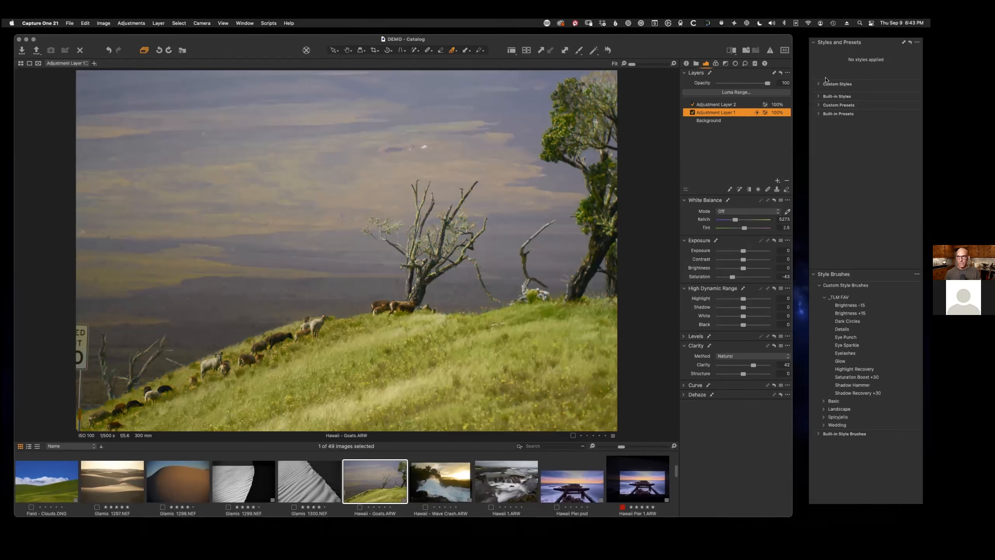
- Apply the custom style GRUNGE - Old Grit Green from the SPICYJELLO GRUNGE set to the selected Adjustment Layer 1
{"action": "left_click", "coordinate": [819, 97]}
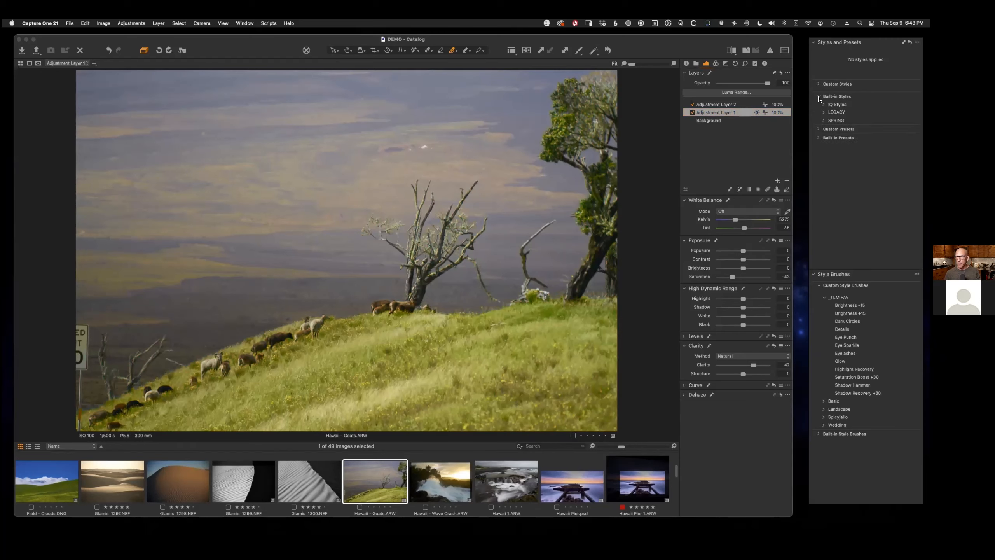
{"action": "left_click", "coordinate": [819, 96]}
{"action": "left_click", "coordinate": [818, 84]}
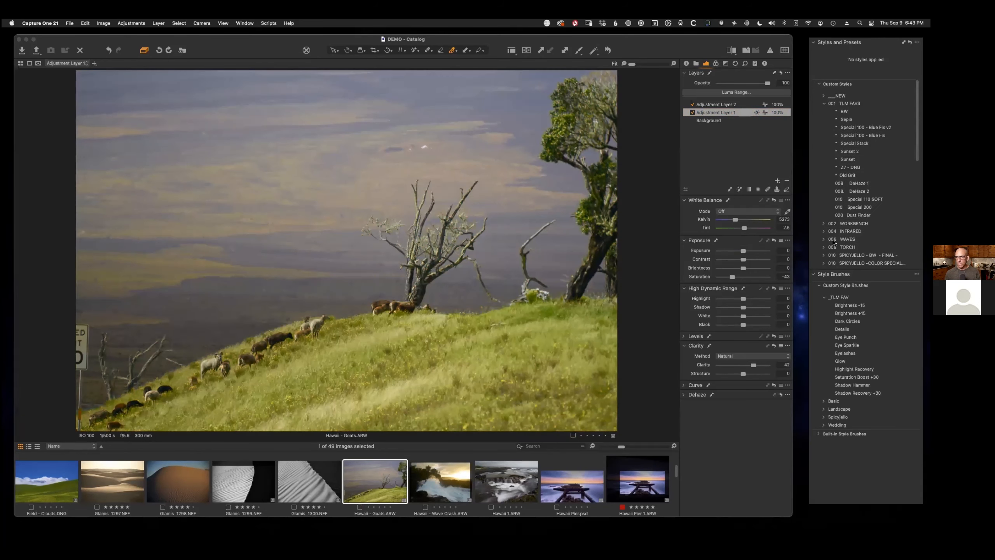
{"action": "scroll", "coordinate": [862, 177], "scroll_direction": "down", "scroll_amount": 10}
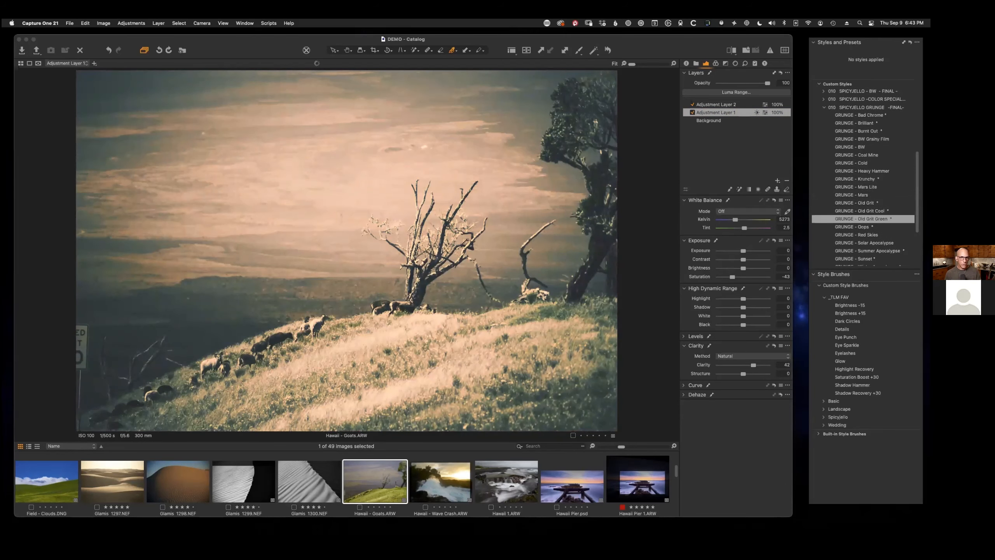
{"action": "left_click", "coordinate": [862, 219]}
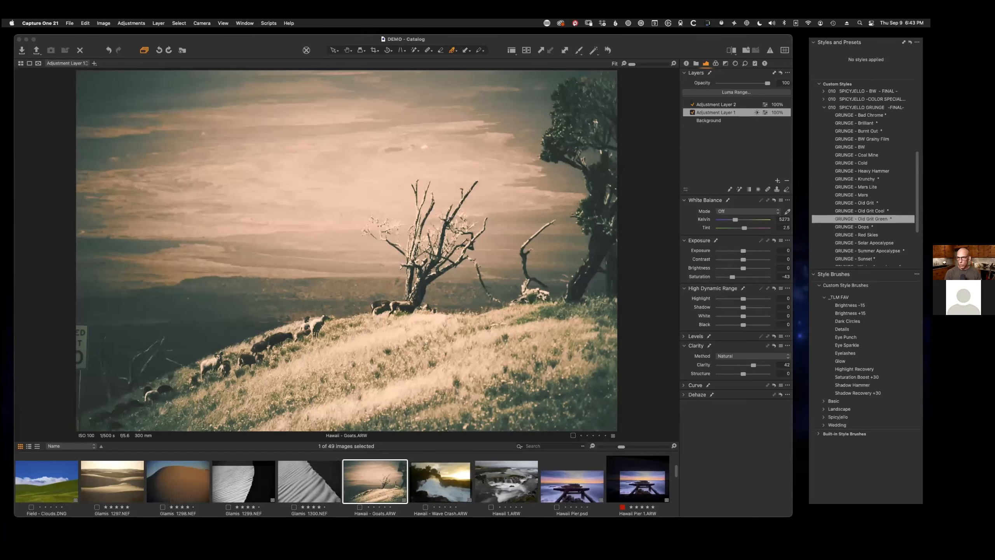
{"action": "right_click", "coordinate": [812, 218]}
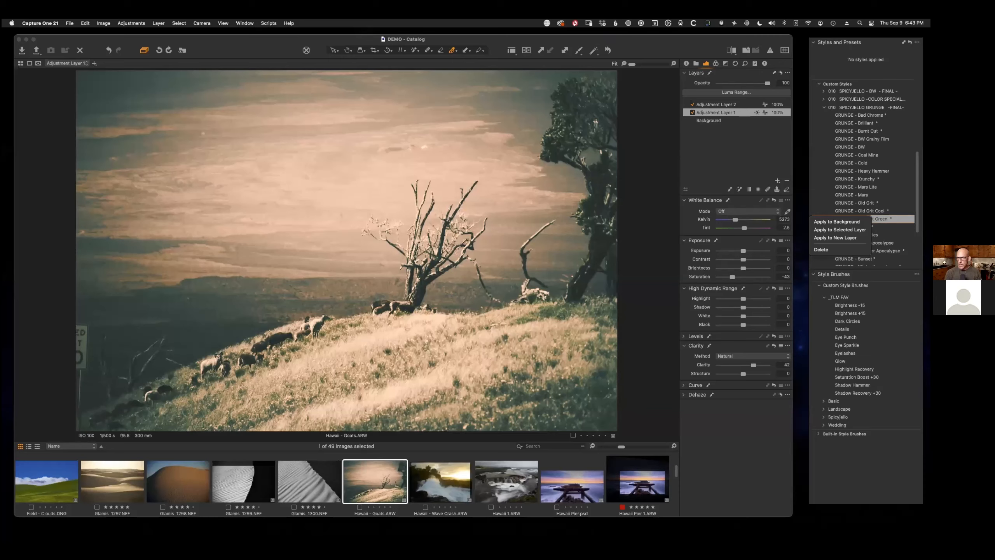
{"action": "left_click", "coordinate": [848, 231]}
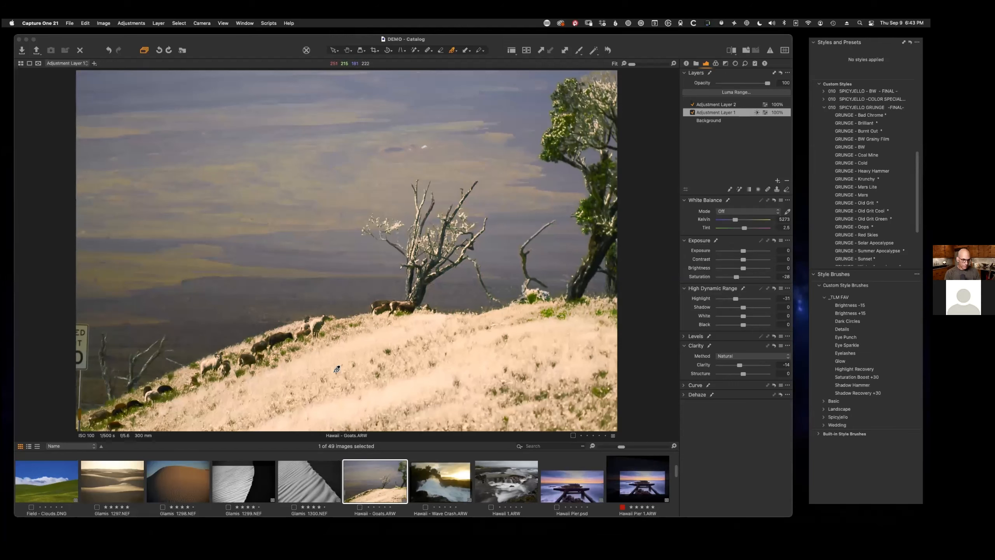
- Compare Adjustment Layer 2 with Adjustment Layer 1 and check the grass mask of Adjustment Layer 1, leaving it hidden
{"action": "left_click", "coordinate": [719, 105]}
{"action": "left_click", "coordinate": [717, 113]}
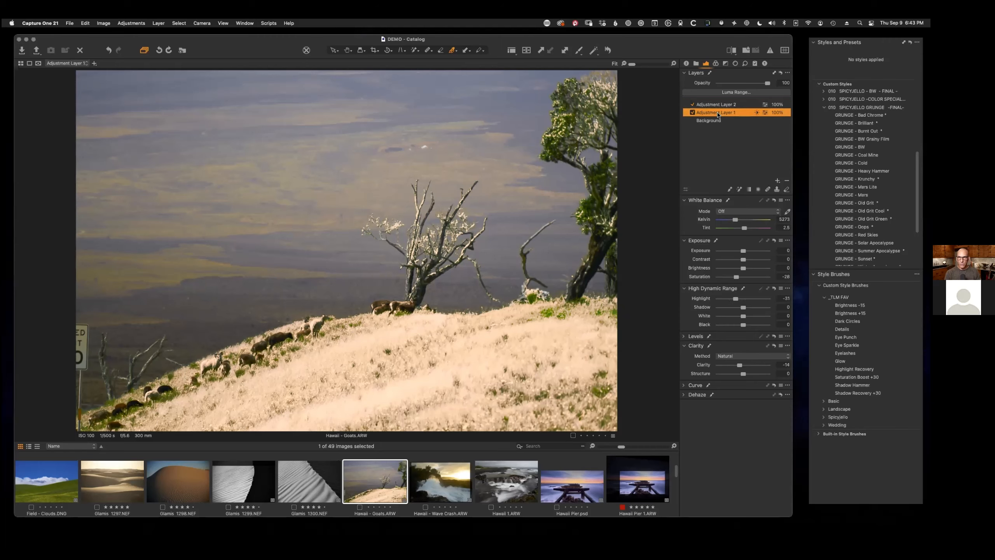
{"action": "key", "text": "m"}
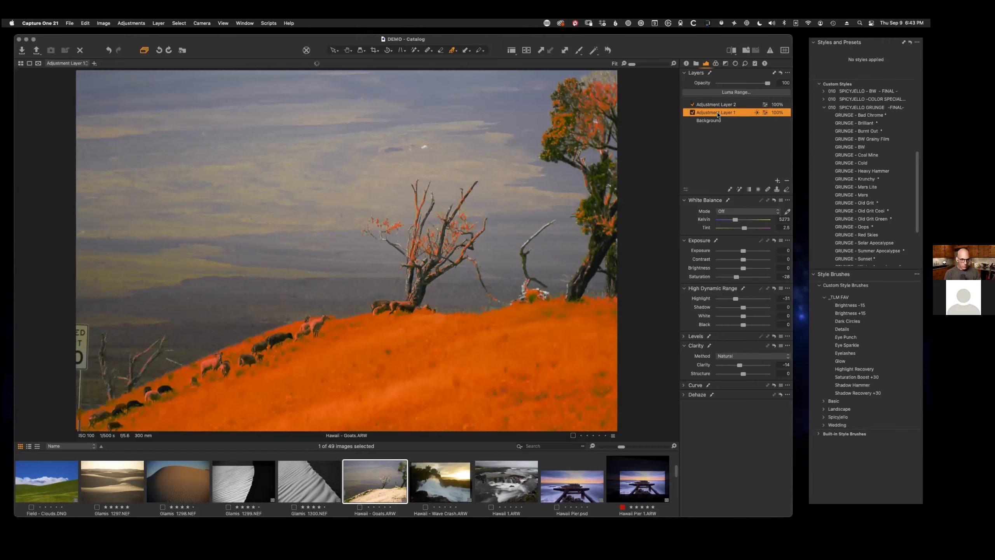
{"action": "key", "text": "m"}
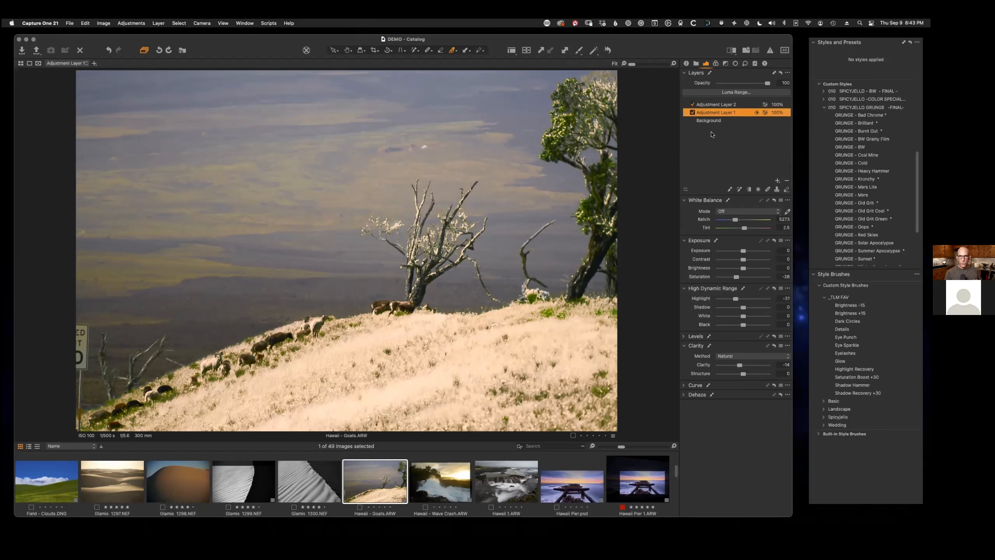
- Inspect the Refine Mask settings for Adjustment Layer 1 with the mask displayed, and cancel without applying them
{"action": "right_click", "coordinate": [700, 112]}
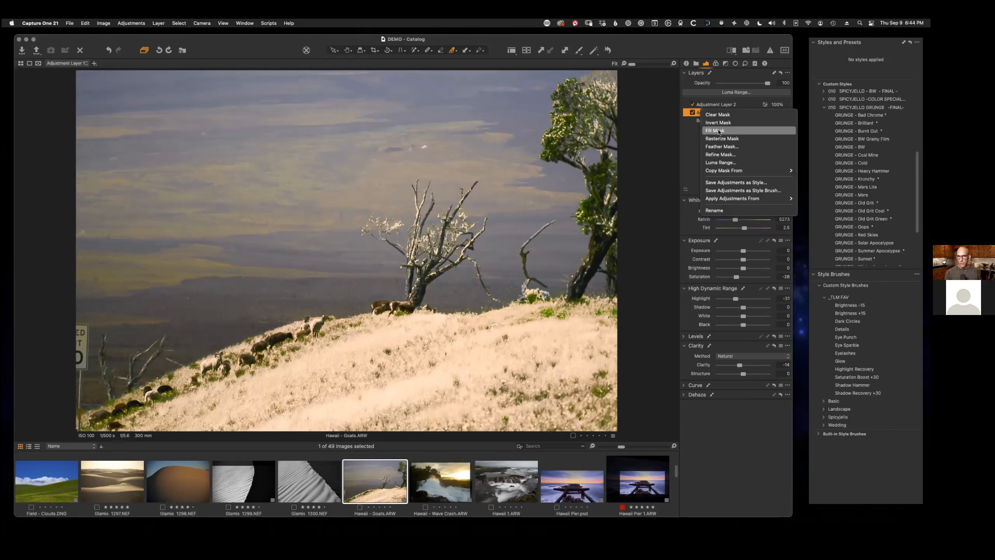
{"action": "left_click", "coordinate": [723, 155]}
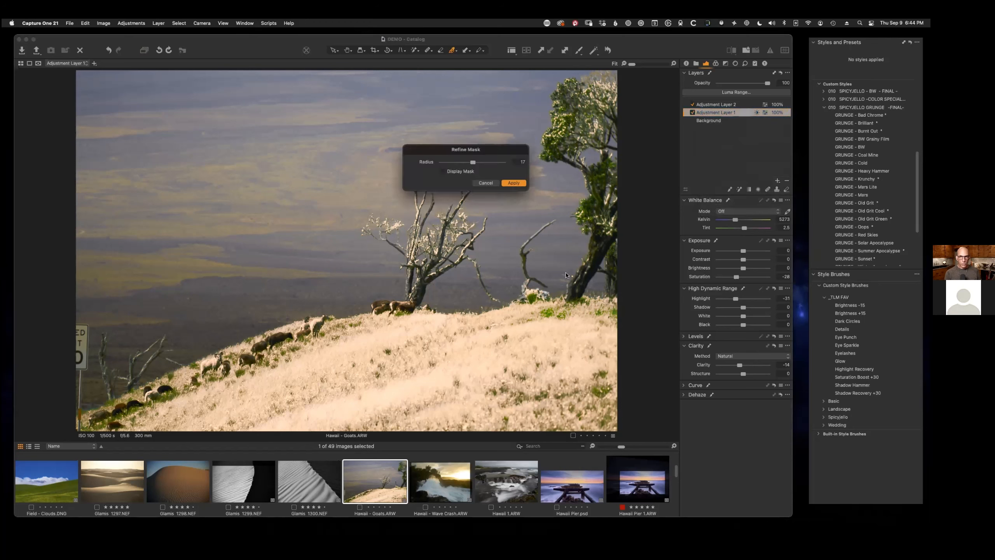
{"action": "left_click", "coordinate": [461, 173]}
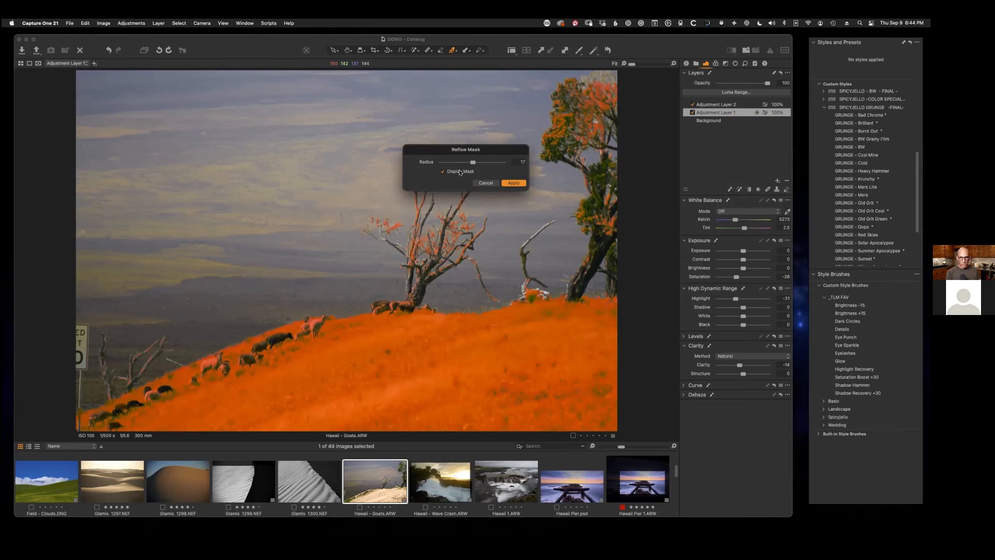
{"action": "left_click", "coordinate": [494, 184]}
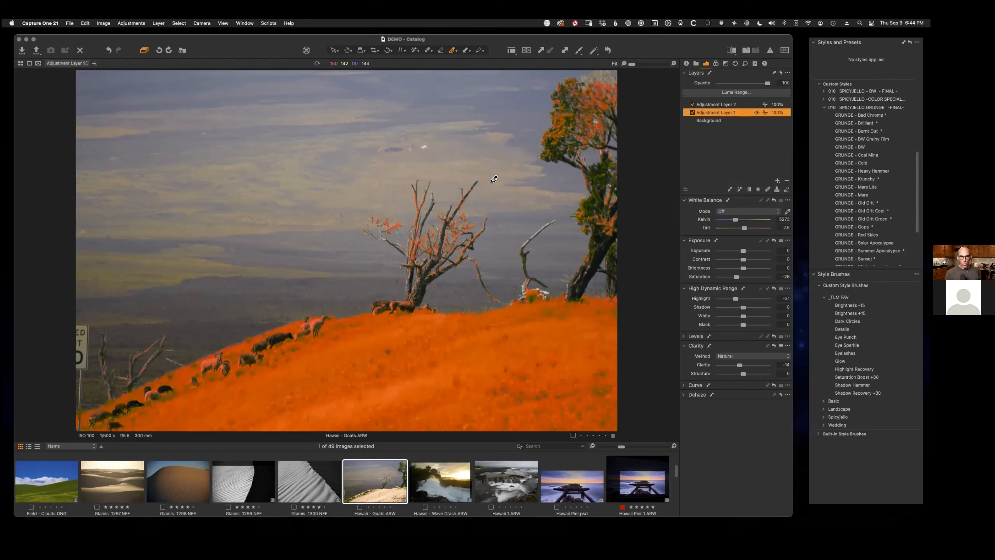
- Try feathering the mask of Adjustment Layer 1 with a radius of 17.5 and cancel without applying it
{"action": "right_click", "coordinate": [721, 112]}
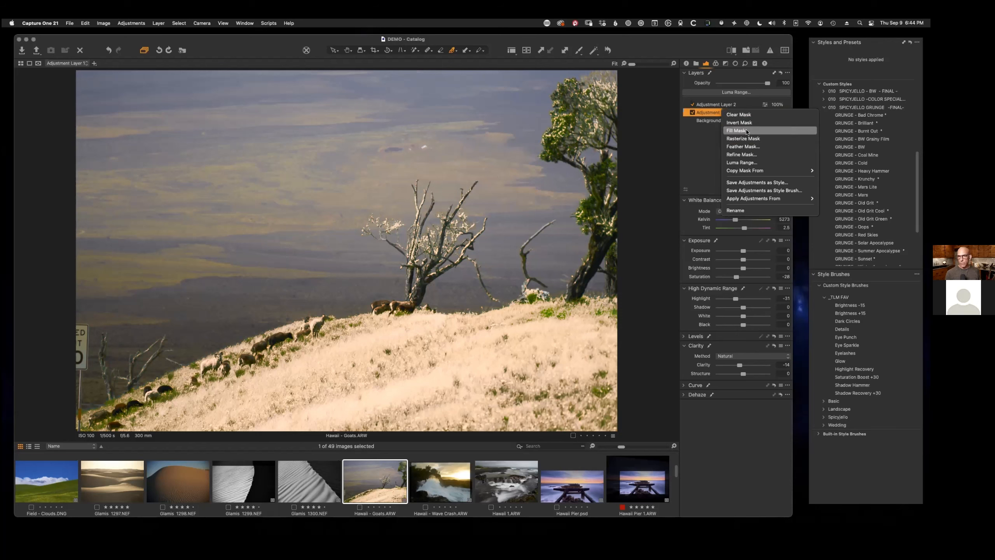
{"action": "left_click", "coordinate": [750, 148]}
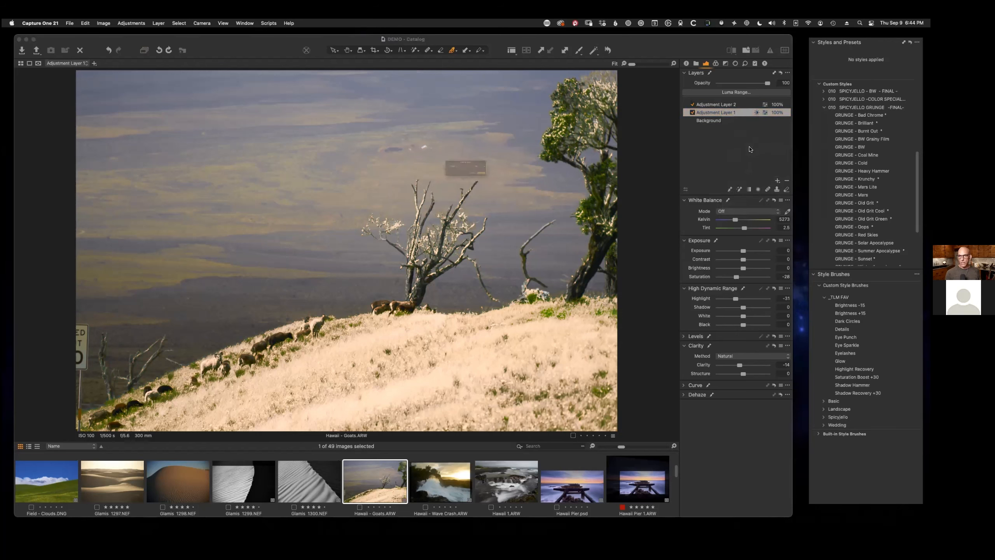
{"action": "left_click", "coordinate": [480, 163]}
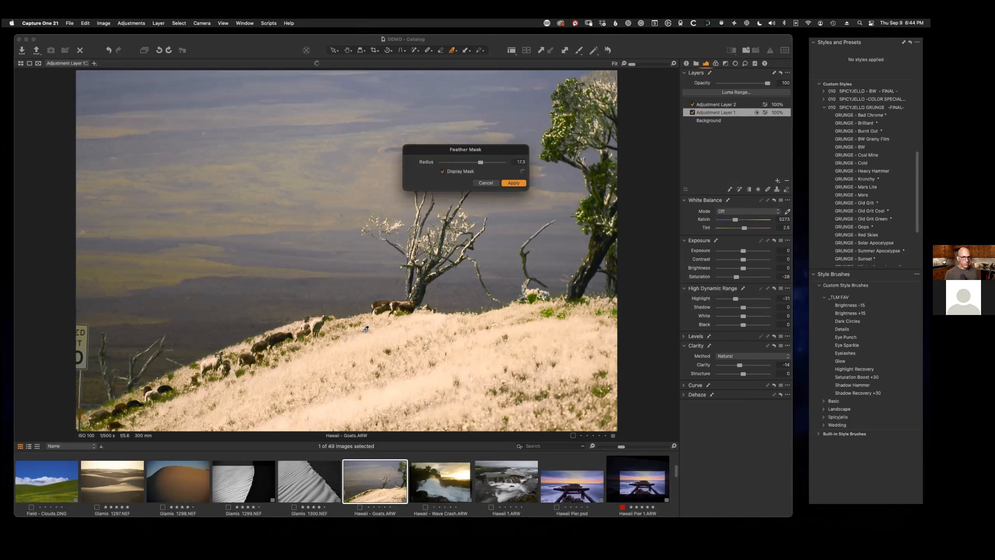
{"action": "left_click", "coordinate": [486, 183]}
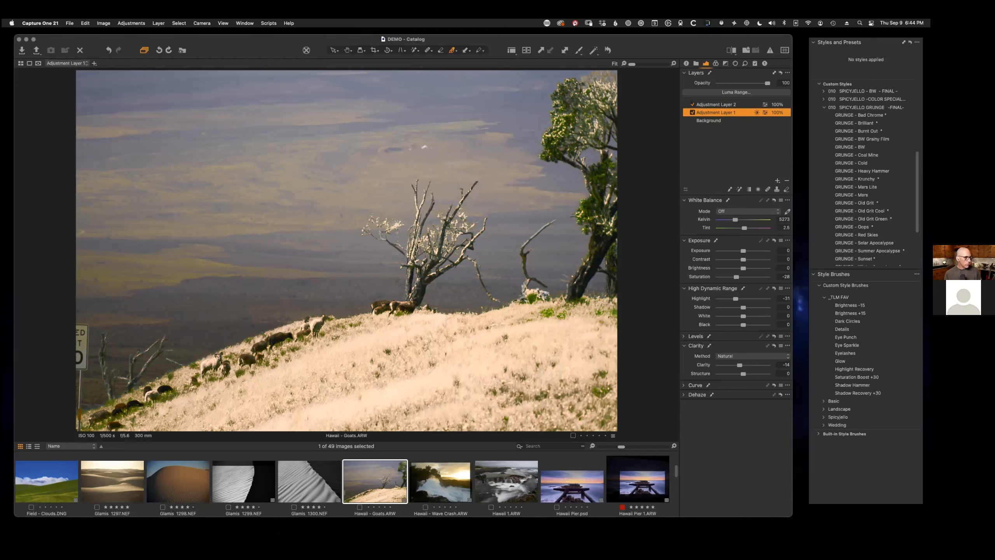
- View Hawaii Pier.psd and Glamis 1299.NEF, and look over the commands available for the Glamis 1299.NEF variant
{"action": "key", "text": "super+Tab"}
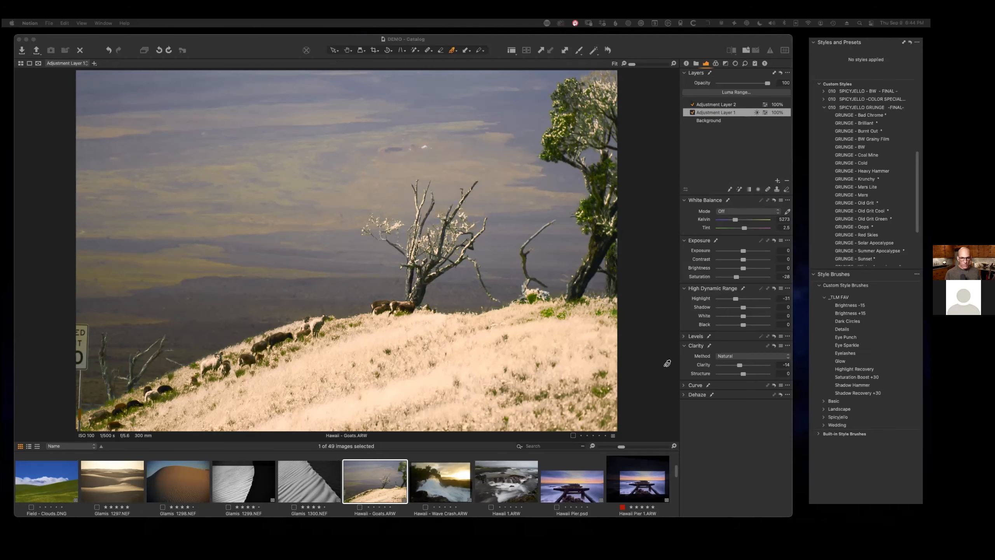
{"action": "left_click", "coordinate": [581, 487]}
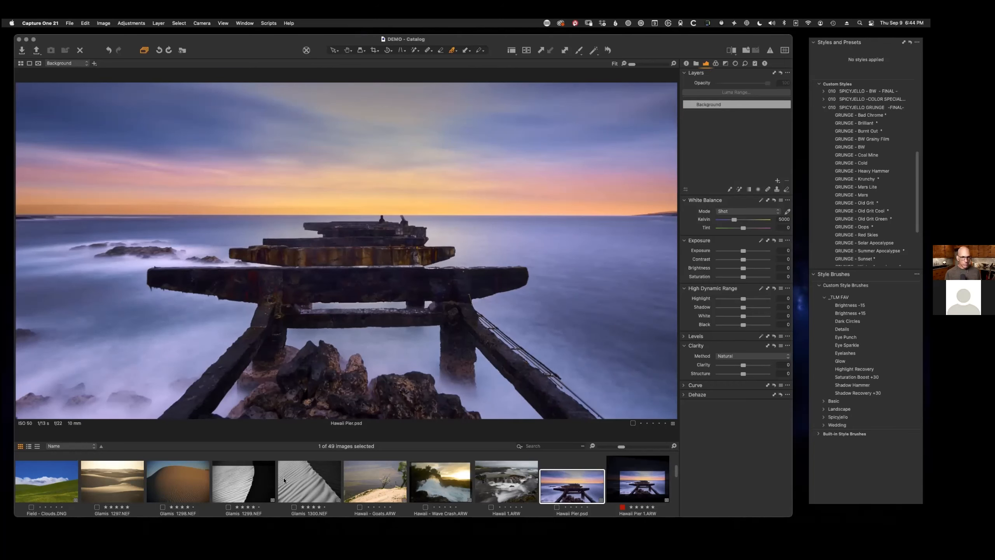
{"action": "left_click", "coordinate": [255, 480]}
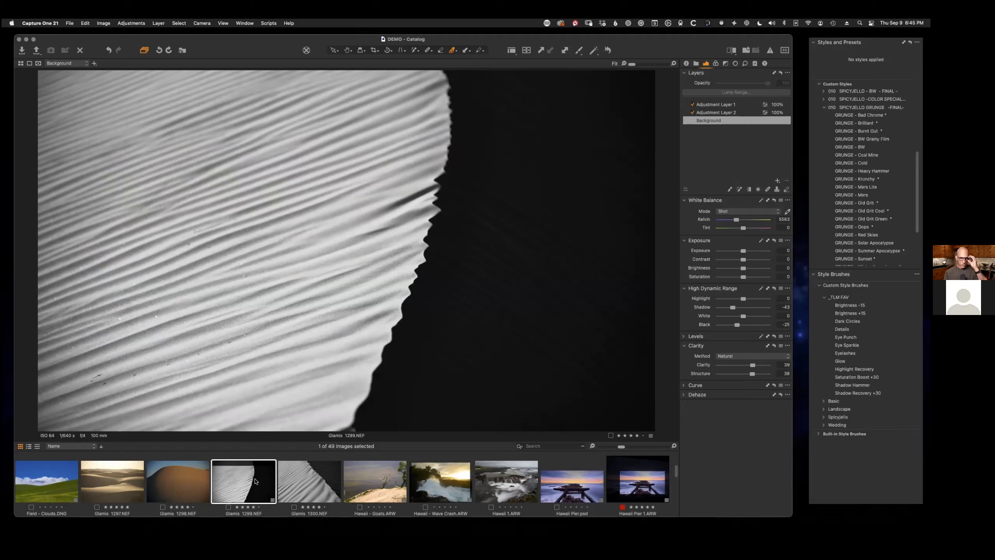
{"action": "right_click", "coordinate": [255, 481]}
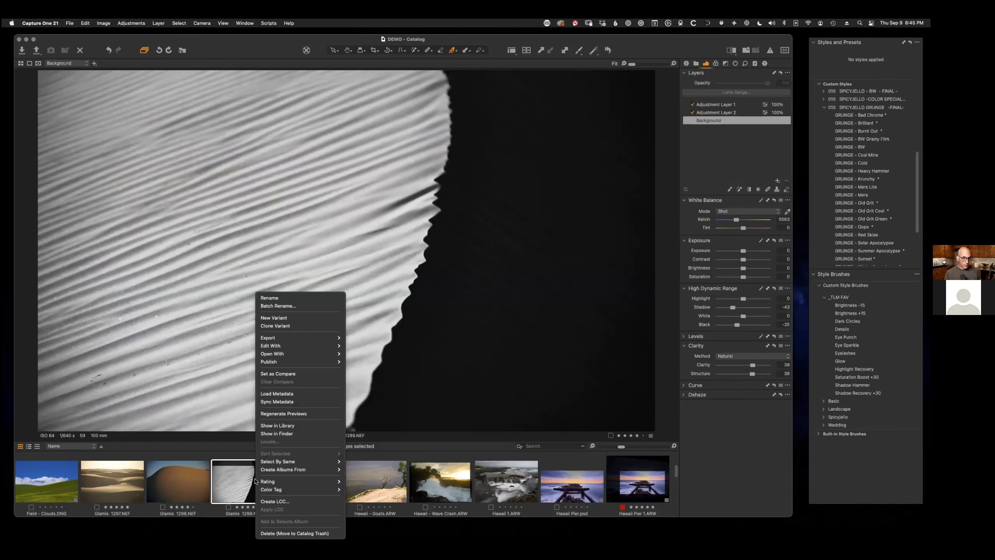
{"action": "left_click", "coordinate": [486, 272]}
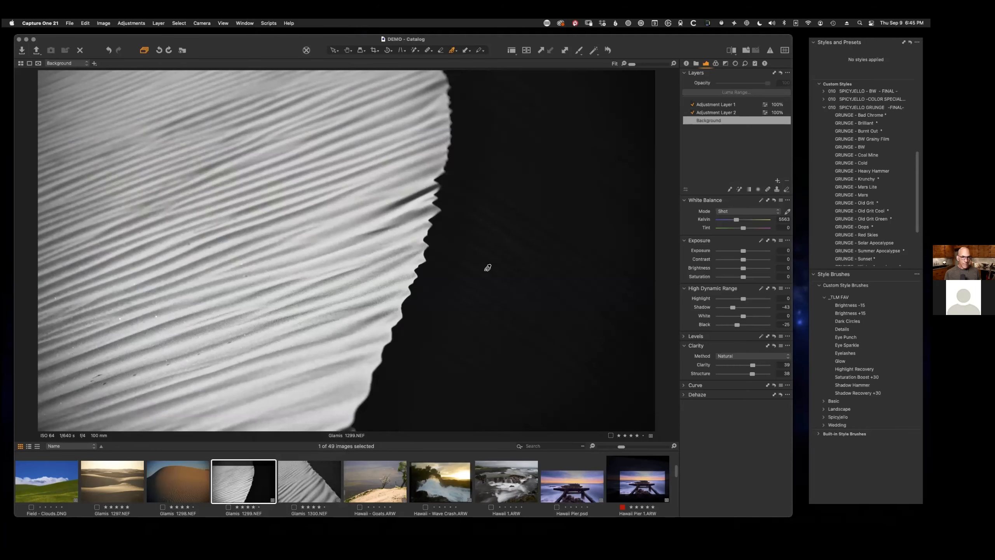
- Activate the mask brush on Glamis 1299.NEF and view its brush settings
{"action": "right_click", "coordinate": [356, 237]}
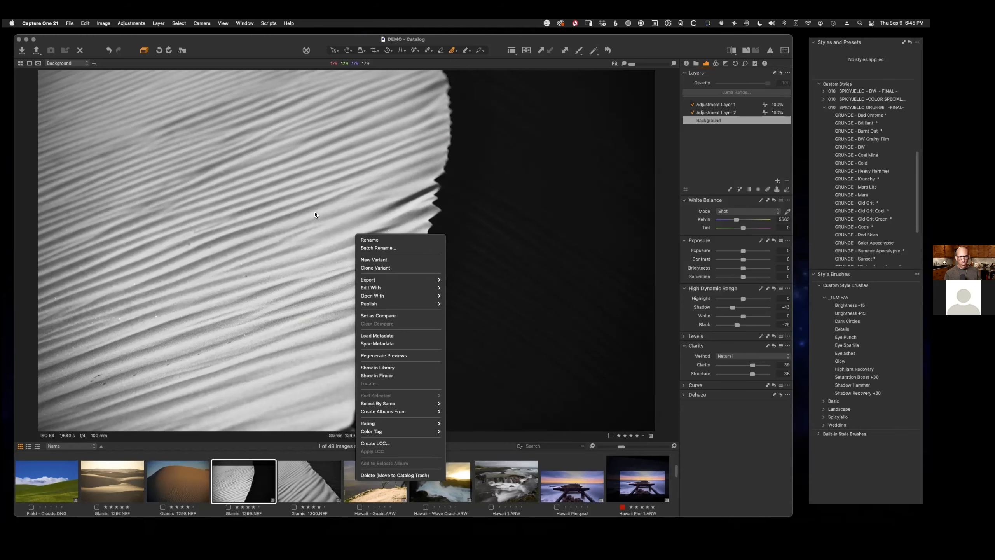
{"action": "left_click", "coordinate": [729, 122]}
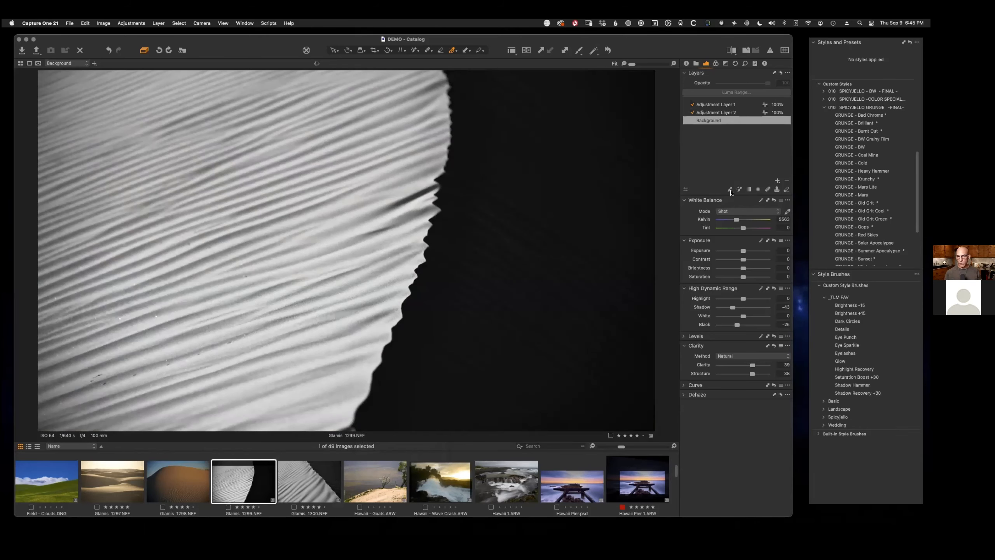
{"action": "left_click", "coordinate": [731, 191]}
{"action": "right_click", "coordinate": [302, 240]}
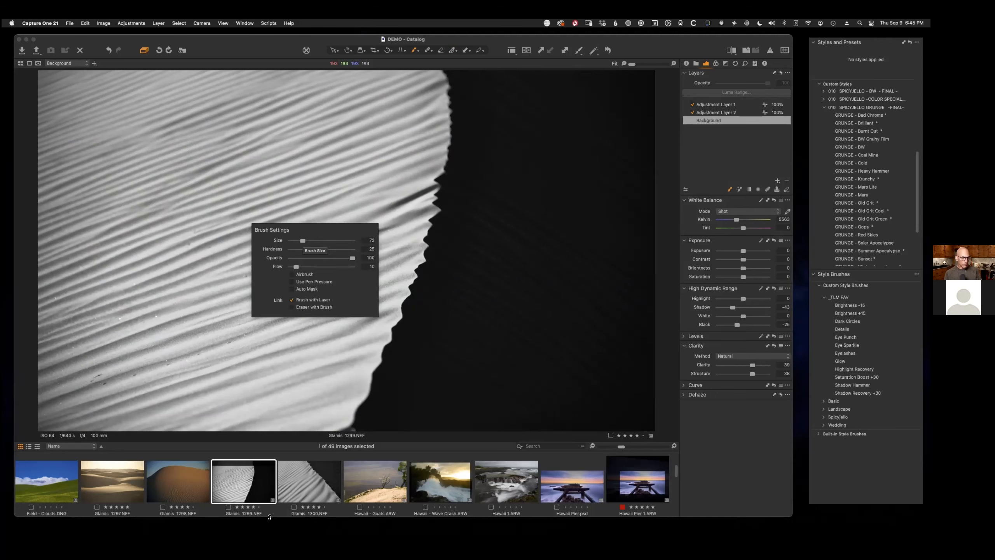
- Examine the Edit With and Open With choices for Glamis 1299.NEF without choosing a program
{"action": "left_click", "coordinate": [255, 483]}
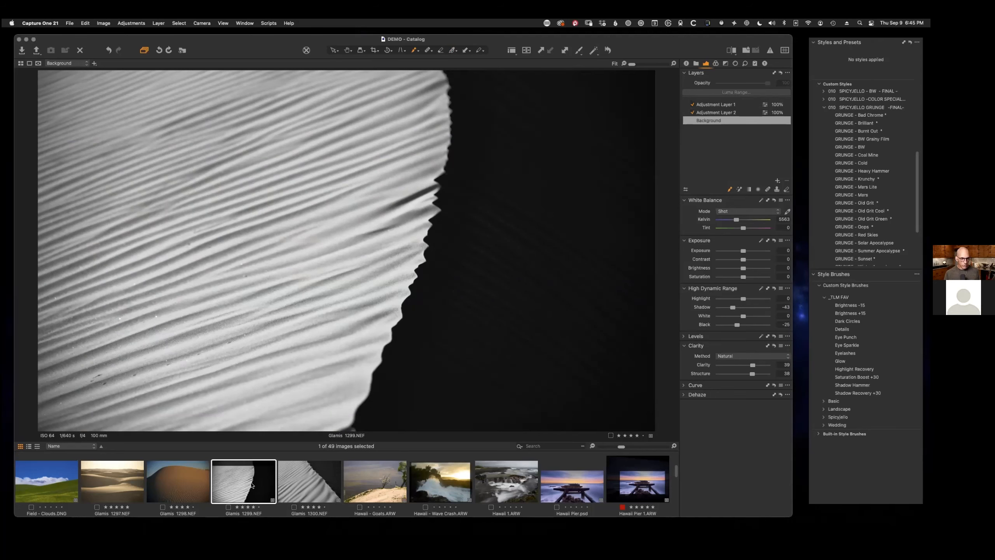
{"action": "right_click", "coordinate": [251, 485]}
{"action": "mouse_move", "coordinate": [288, 347]}
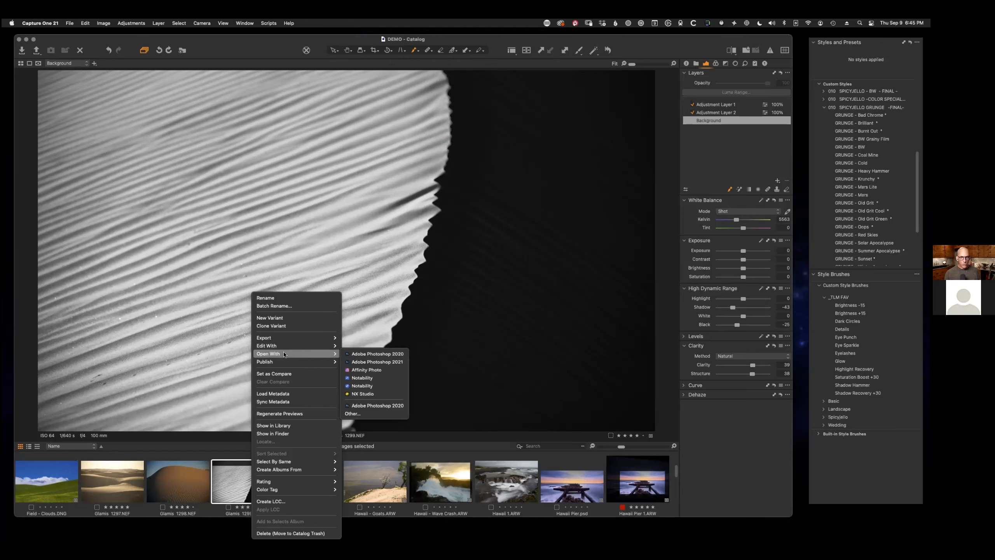
{"action": "left_click", "coordinate": [582, 499]}
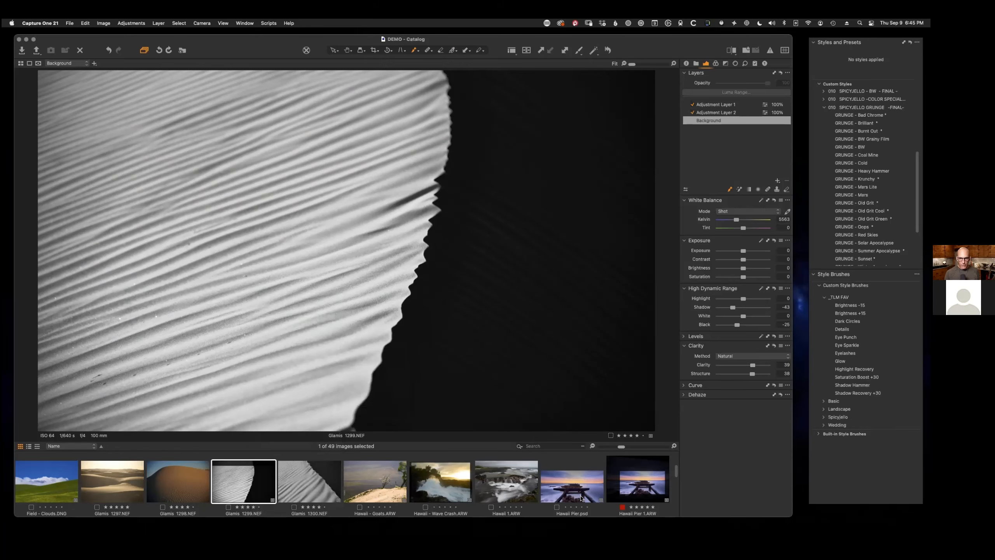
- View Hawaii Pier.psd and Glamis 1300.NEF as candidates for external editing
{"action": "left_click", "coordinate": [577, 492]}
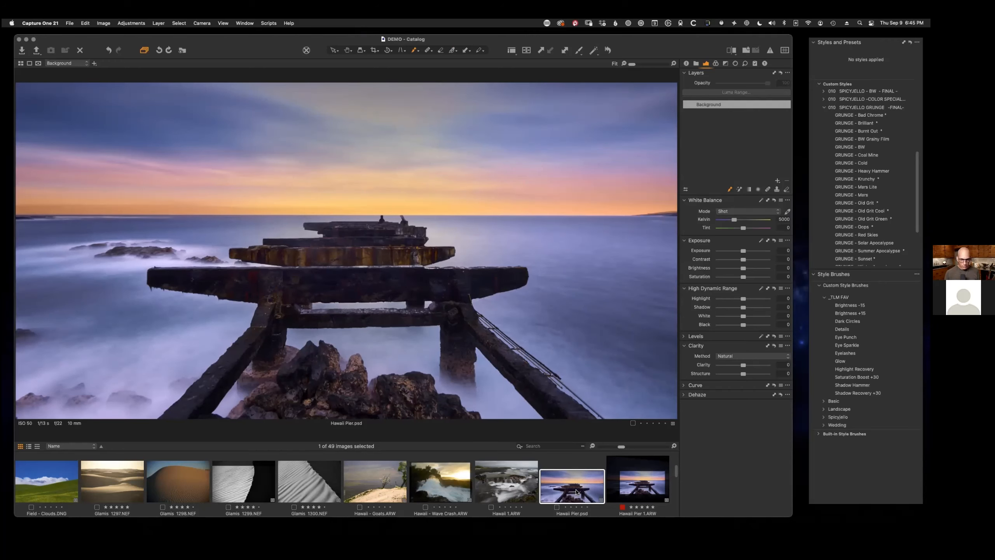
{"action": "right_click", "coordinate": [577, 492]}
{"action": "left_click", "coordinate": [558, 484]}
{"action": "left_click", "coordinate": [325, 487]}
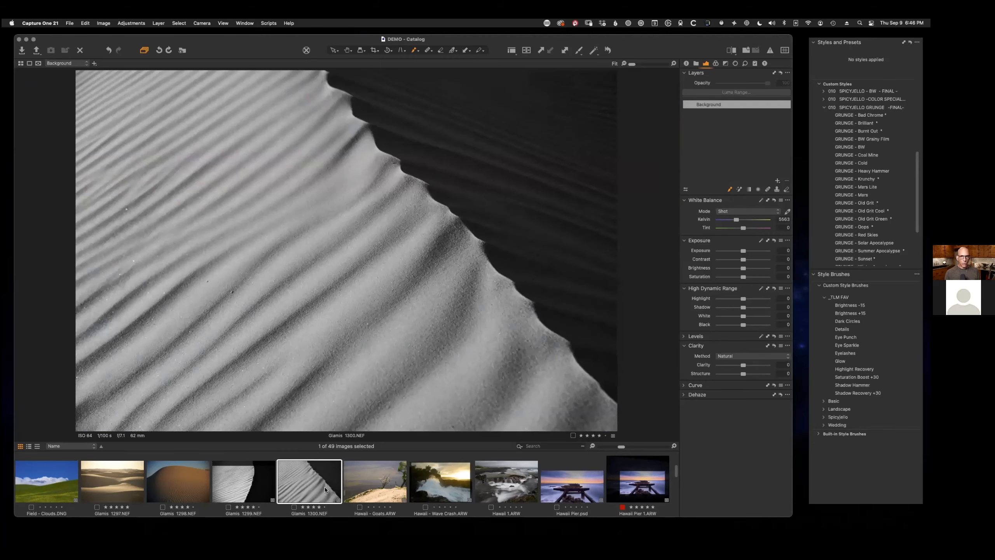
- Send Glamis 1299.NEF to Adobe Photoshop 2021 as an uncompressed 16-bit TIFF in Adobe RGB (1998) at 100% scale, and dismiss the extension warning
{"action": "left_click", "coordinate": [257, 485]}
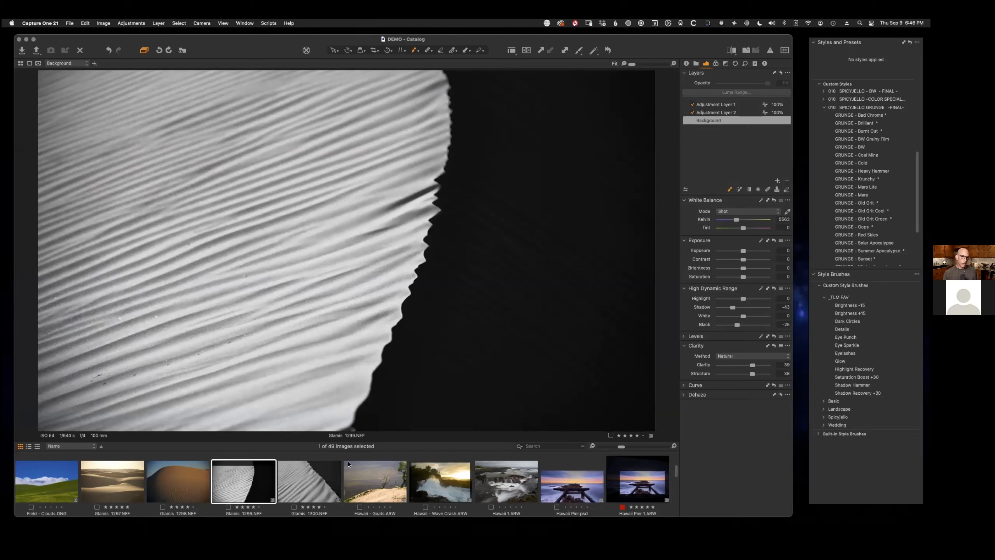
{"action": "right_click", "coordinate": [246, 482]}
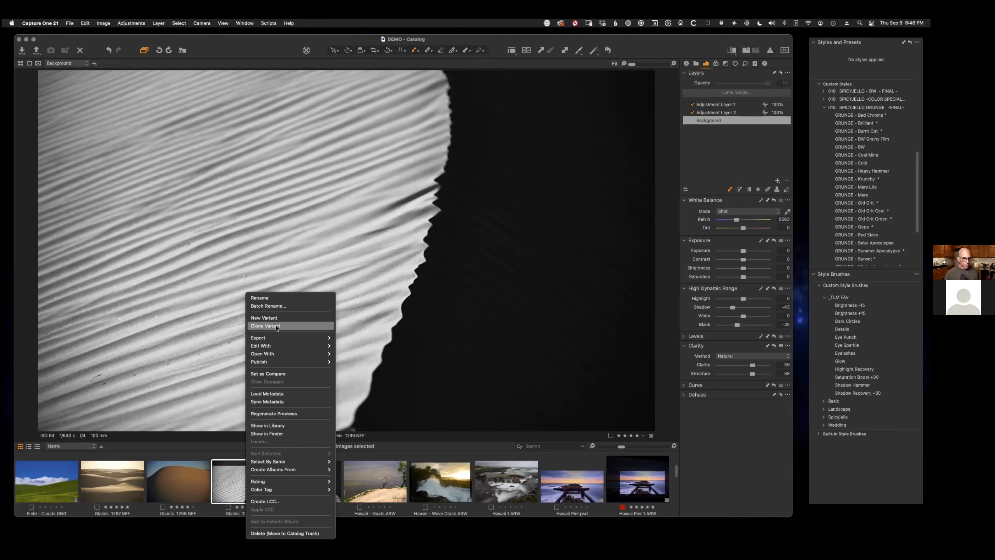
{"action": "left_click", "coordinate": [382, 354]}
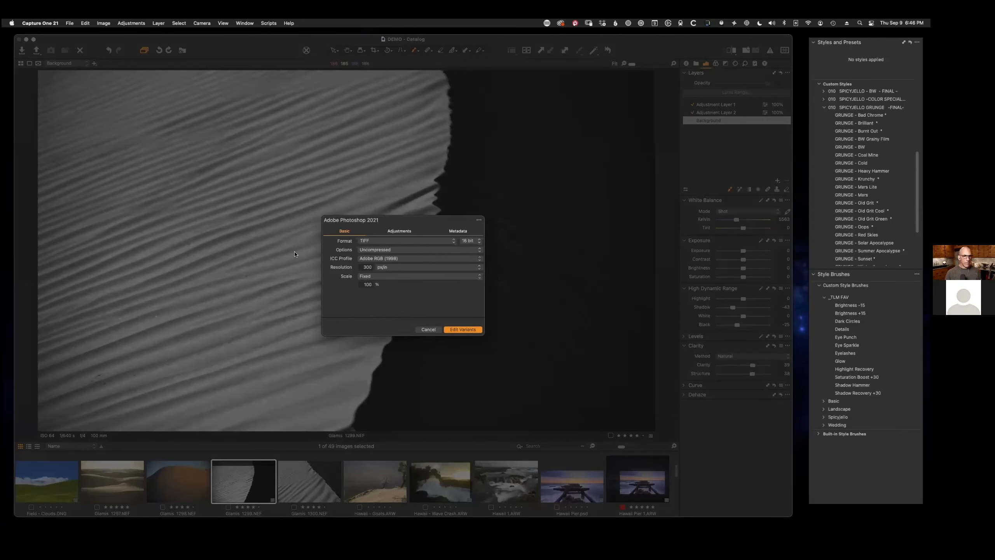
{"action": "left_click", "coordinate": [453, 242]}
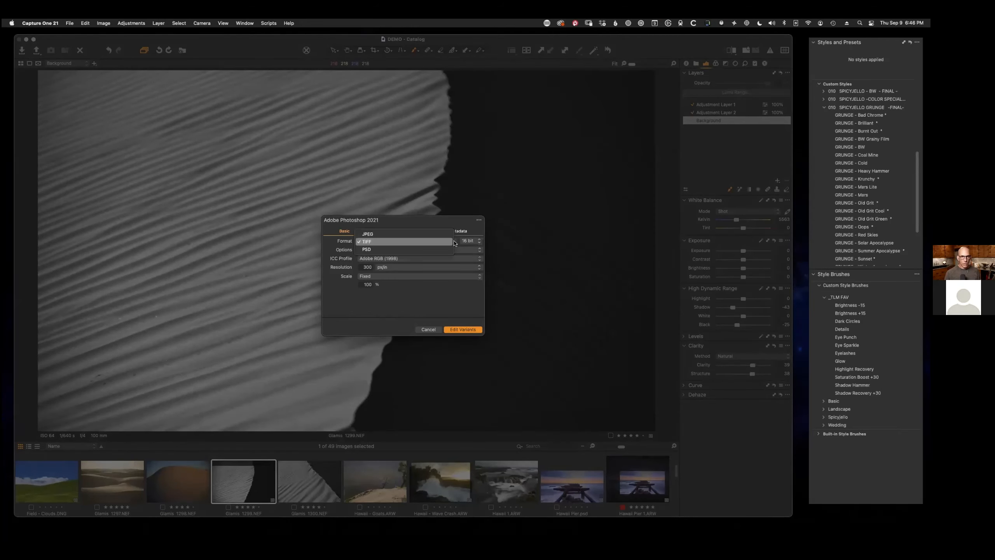
{"action": "left_click", "coordinate": [452, 241]}
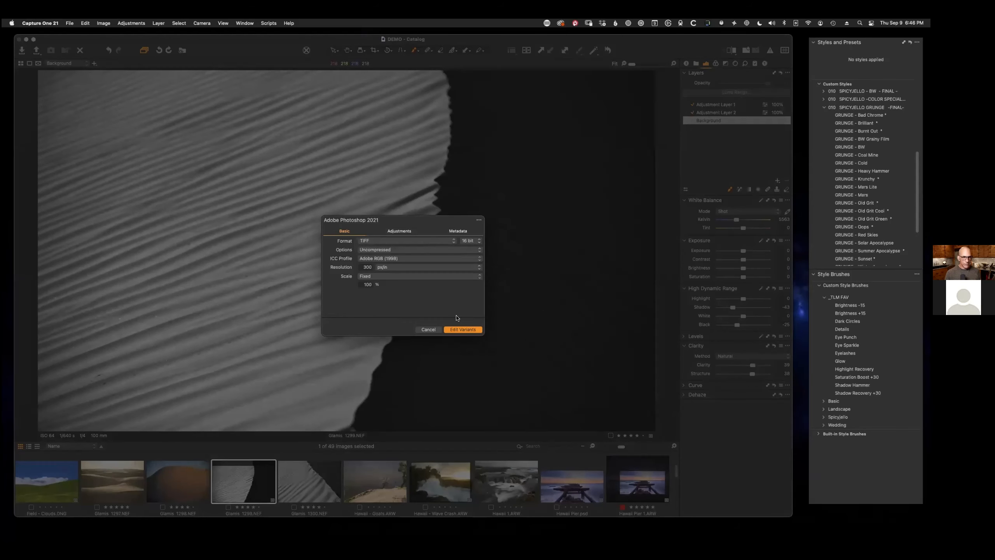
{"action": "left_click", "coordinate": [467, 330]}
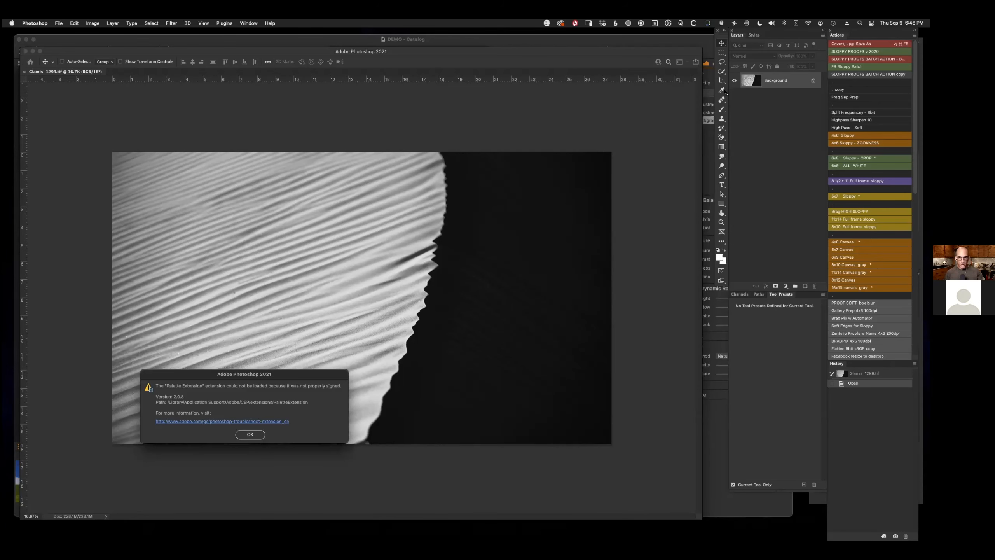
{"action": "left_click", "coordinate": [250, 435]}
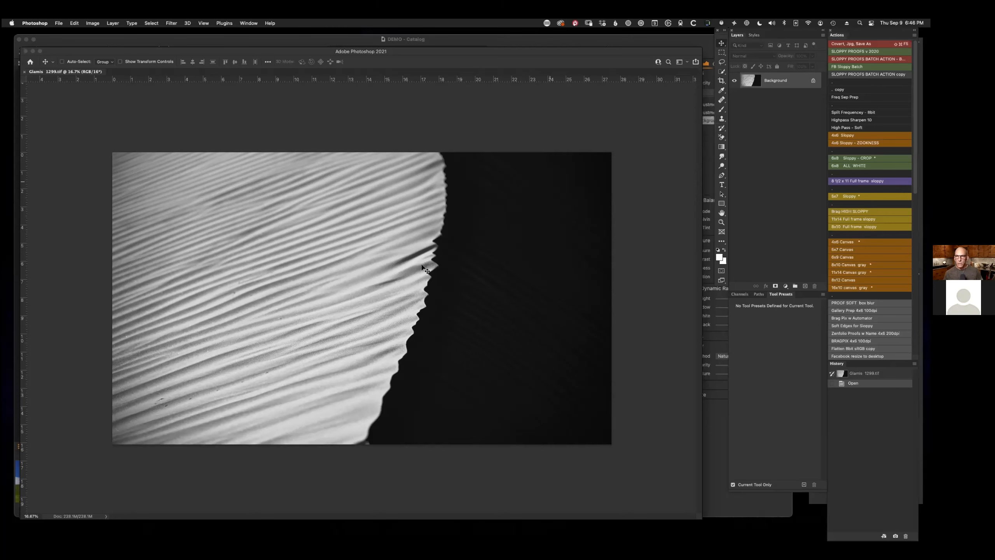
- Crop the dune image to a centered 1:1 square spanning its full height
{"action": "key", "text": "c"}
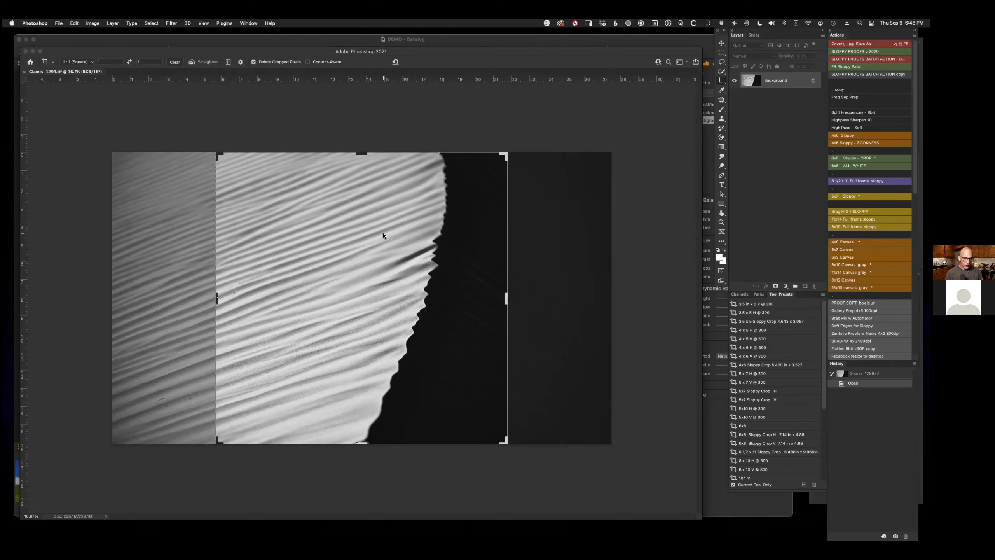
{"action": "left_click", "coordinate": [217, 304]}
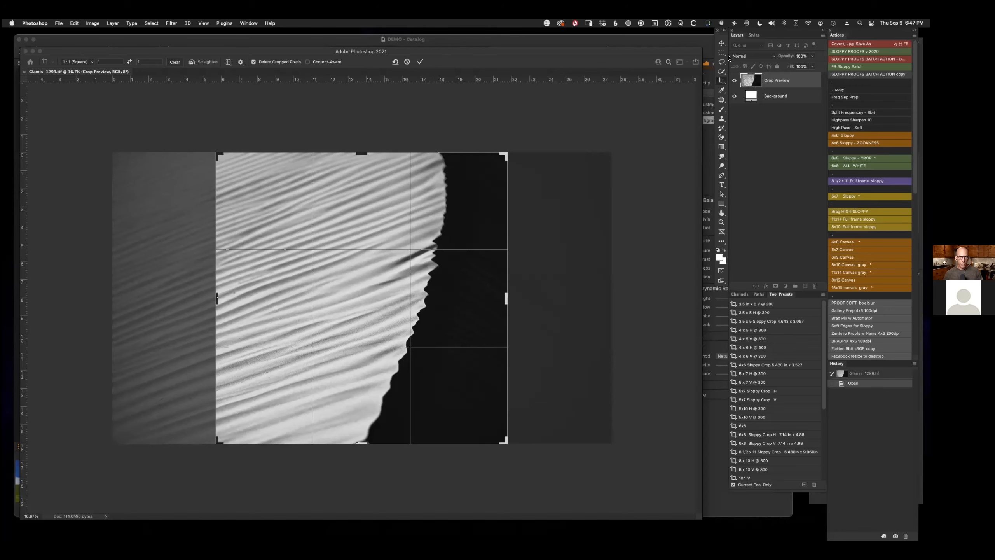
{"action": "left_click", "coordinate": [721, 43]}
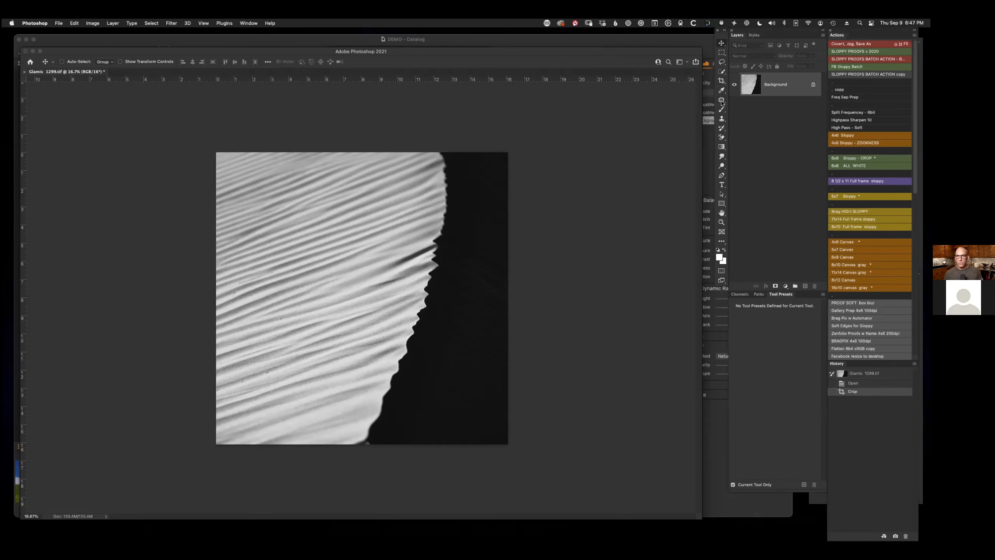
- Retouch the dark specks on the lower-left dune ripples with five Healing Brush dabs
{"action": "key", "text": "j"}
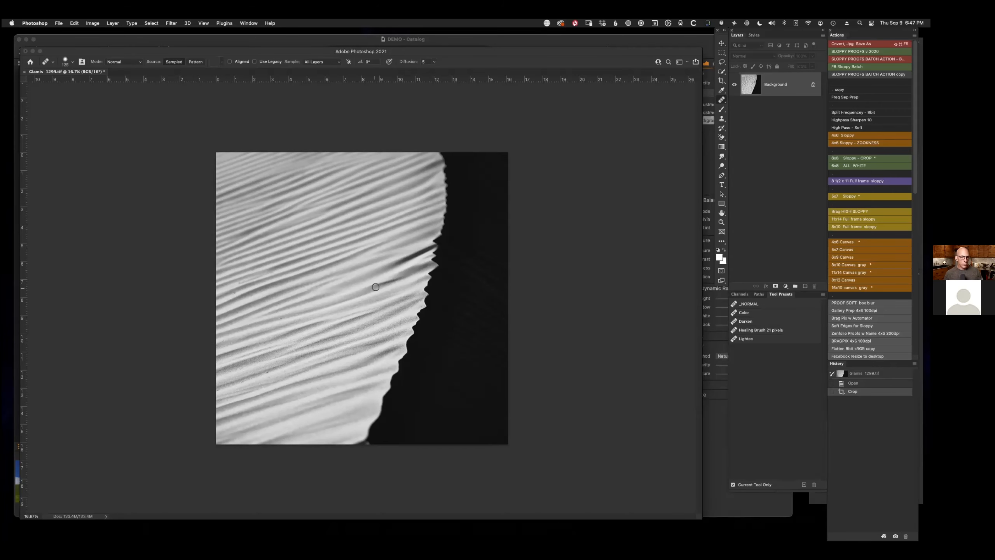
{"action": "left_click", "coordinate": [281, 317]}
{"action": "left_click", "coordinate": [269, 369]}
{"action": "left_click", "coordinate": [267, 372]}
{"action": "left_click", "coordinate": [263, 380]}
{"action": "left_click", "coordinate": [246, 382]}
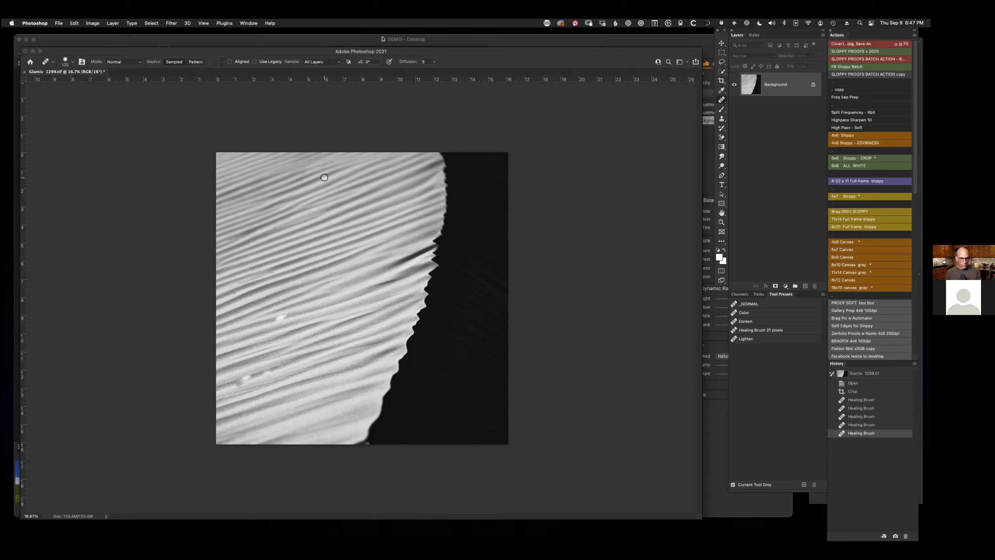
- Save and close the retouched Glamis 1299.tif, and switch back to Capture One
{"action": "key", "text": "super+s"}
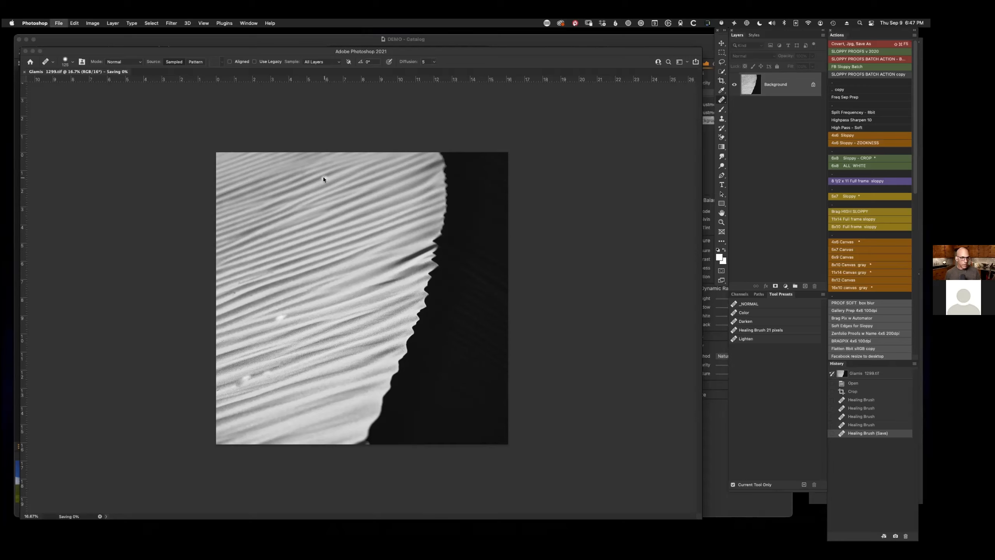
{"action": "key", "text": "super+w"}
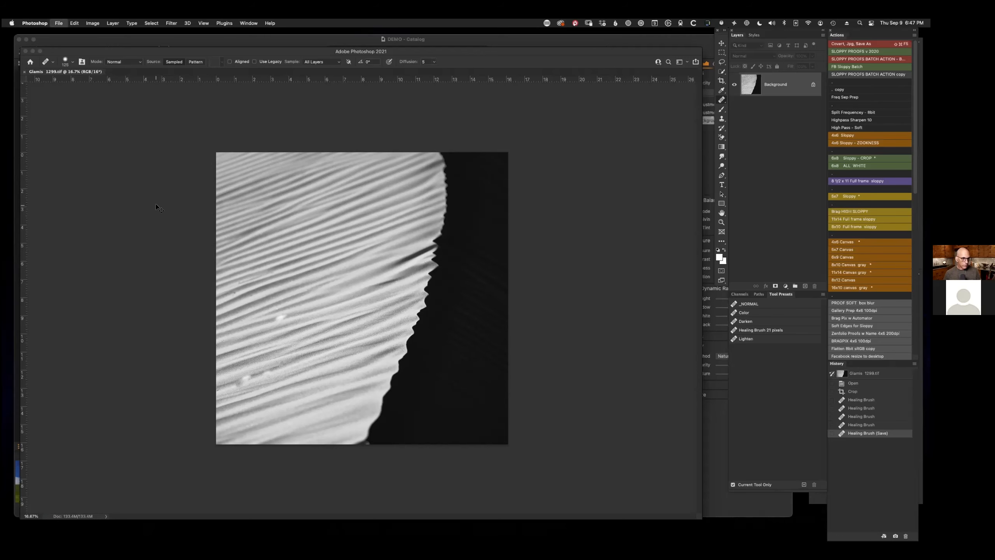
{"action": "left_click", "coordinate": [63, 42]}
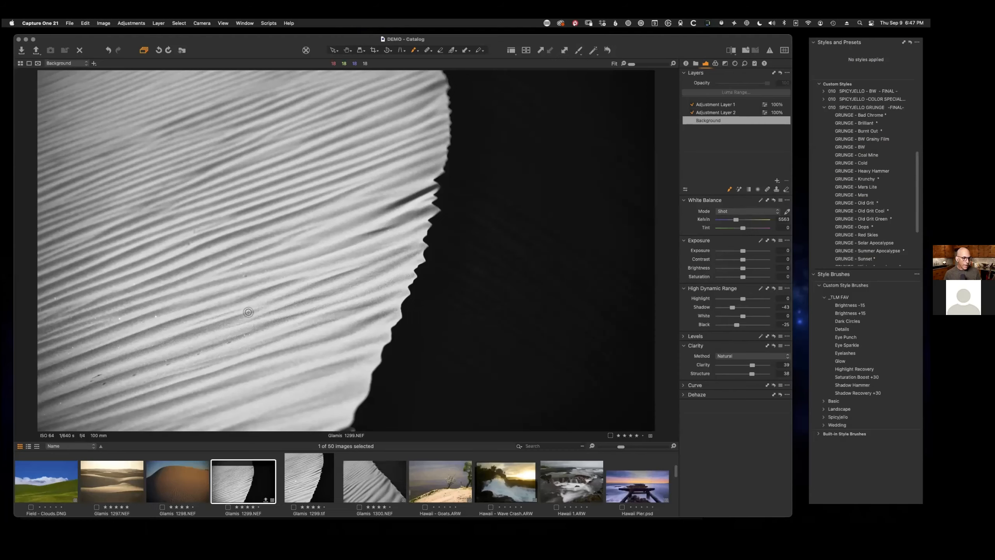
- Compare the retouched square Glamis 1299.tif with the original Glamis 1299.NEF in the catalog
{"action": "left_click", "coordinate": [308, 484]}
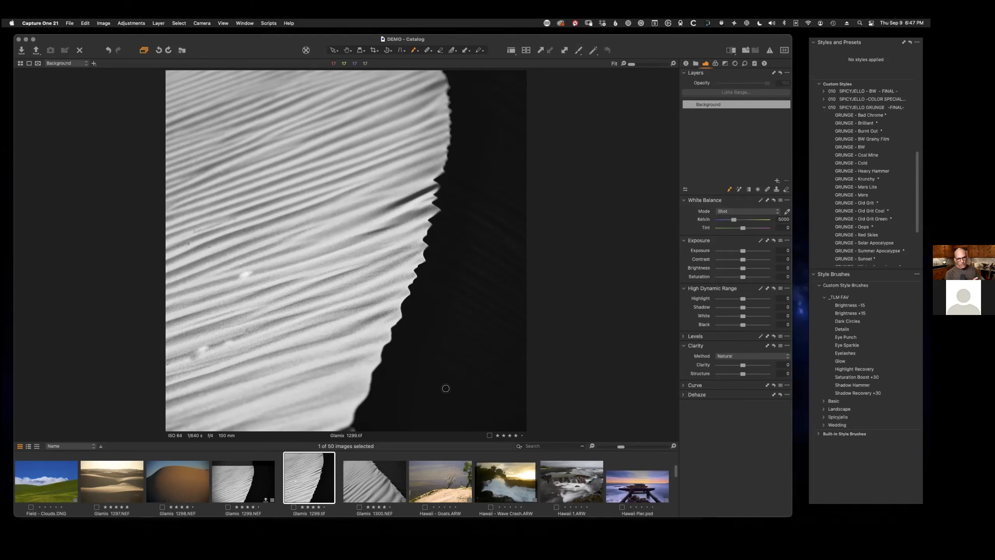
{"action": "left_click", "coordinate": [257, 487]}
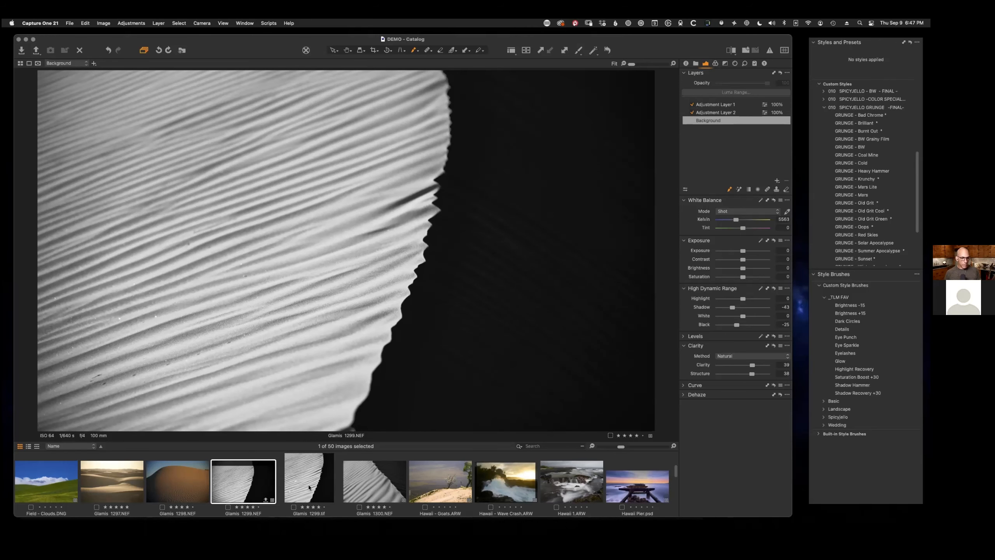
{"action": "left_click", "coordinate": [321, 483]}
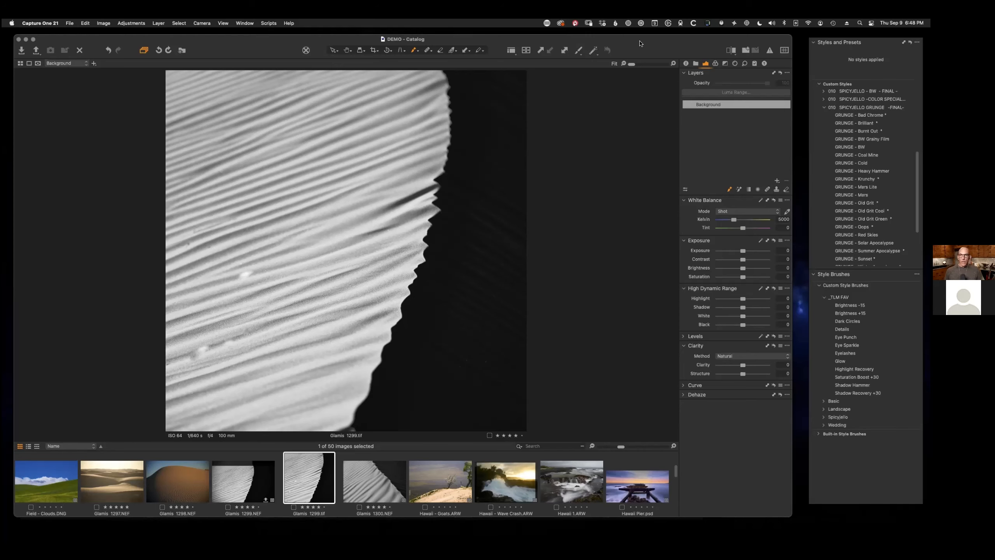
{"action": "left_click_drag", "start_coordinate": [664, 46], "coordinate": [669, 44]}
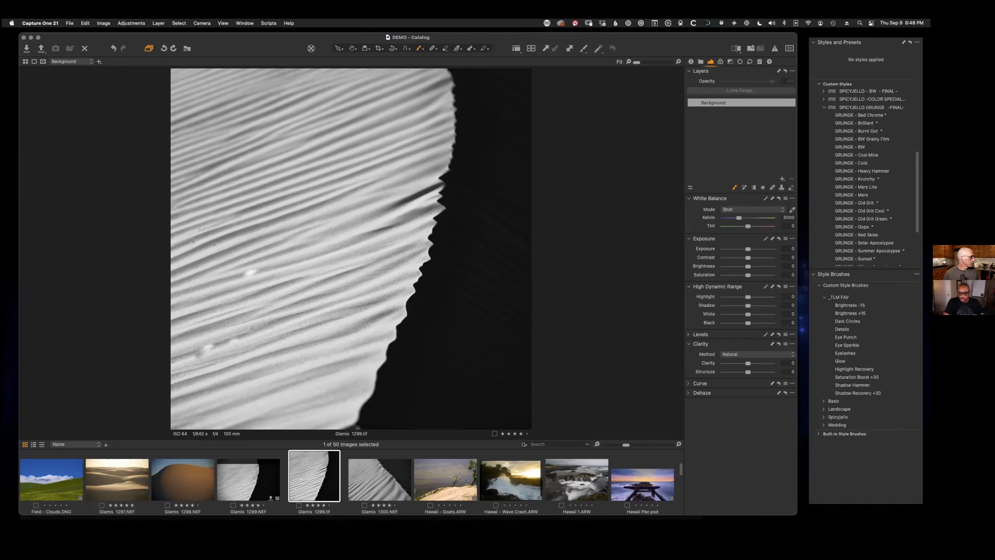
- View Glamis 1299.NEF, Hawaii - Goats.ARW and Hawaii Pier.psd as candidates for a masking demonstration
{"action": "left_click", "coordinate": [254, 482]}
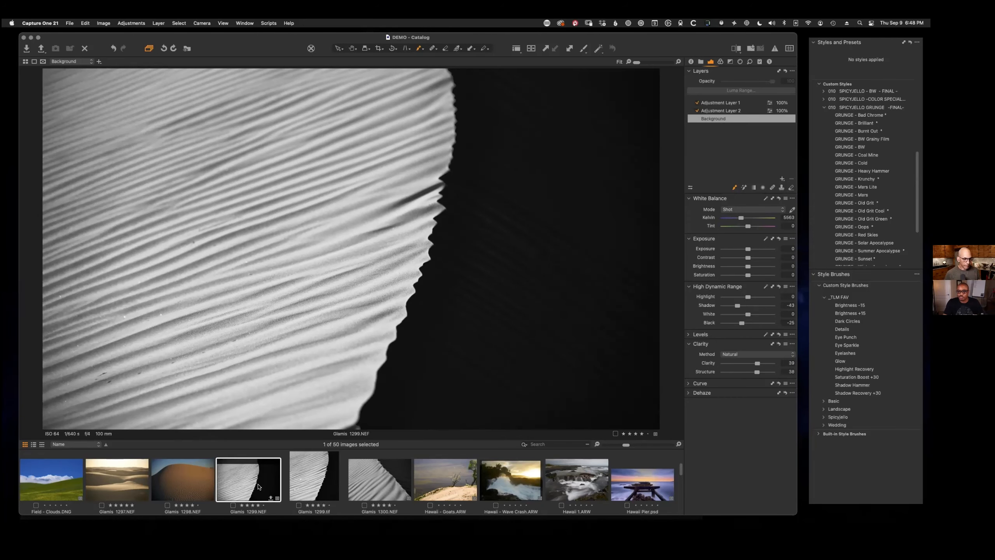
{"action": "left_click", "coordinate": [452, 490]}
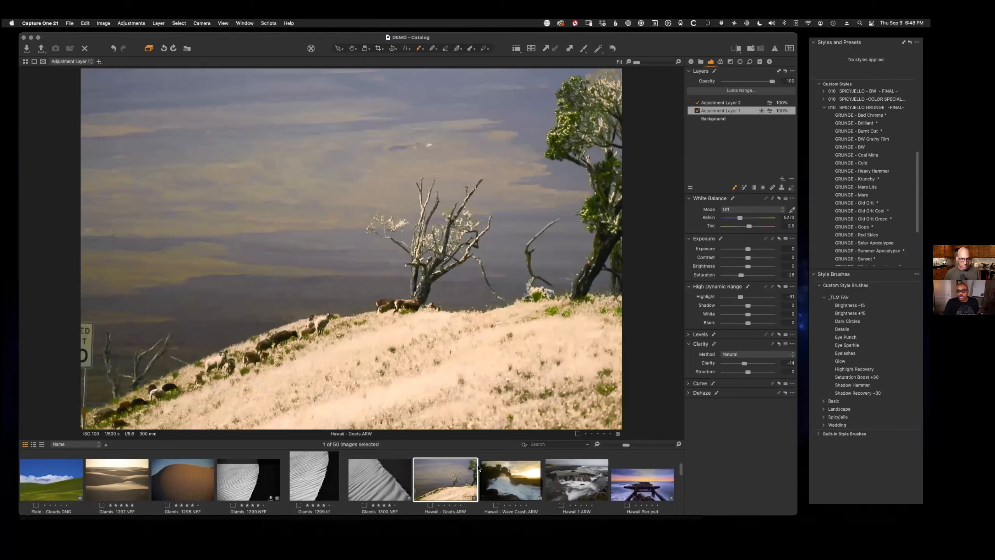
{"action": "left_click", "coordinate": [643, 497]}
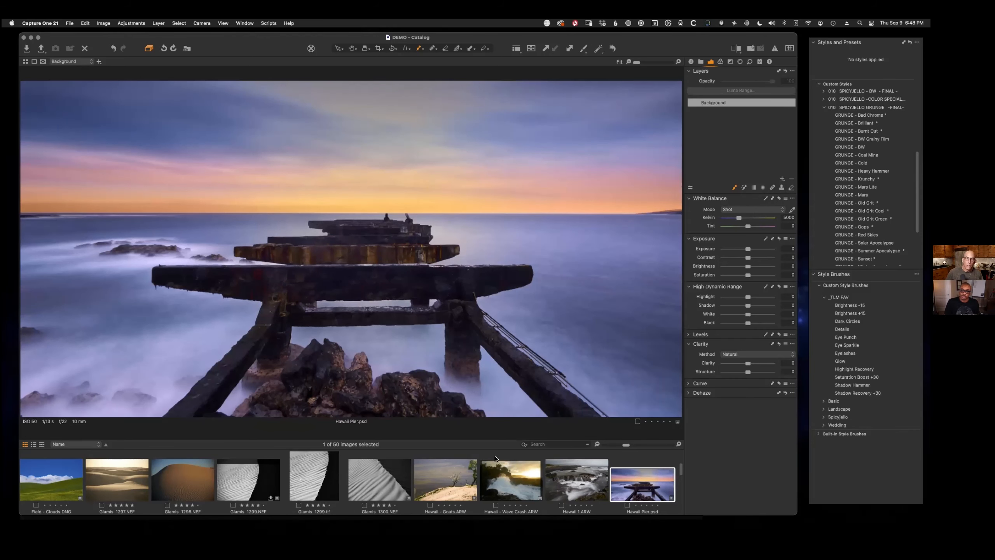
- Add a new filled adjustment layer to Hawaii - Wave Crash.ARW and show its mask
{"action": "left_click", "coordinate": [513, 481]}
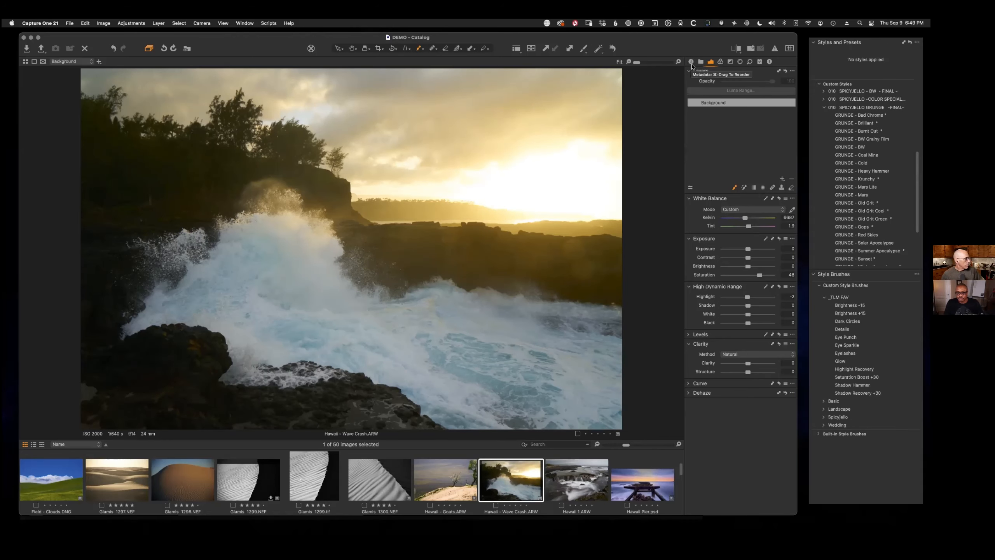
{"action": "left_click_drag", "start_coordinate": [695, 42], "coordinate": [697, 42]}
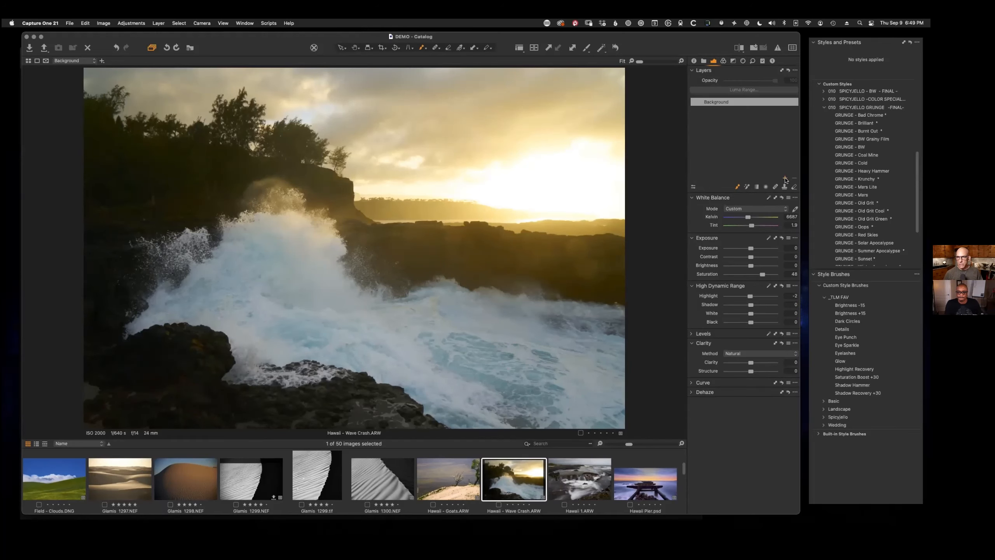
{"action": "left_click", "coordinate": [786, 179]}
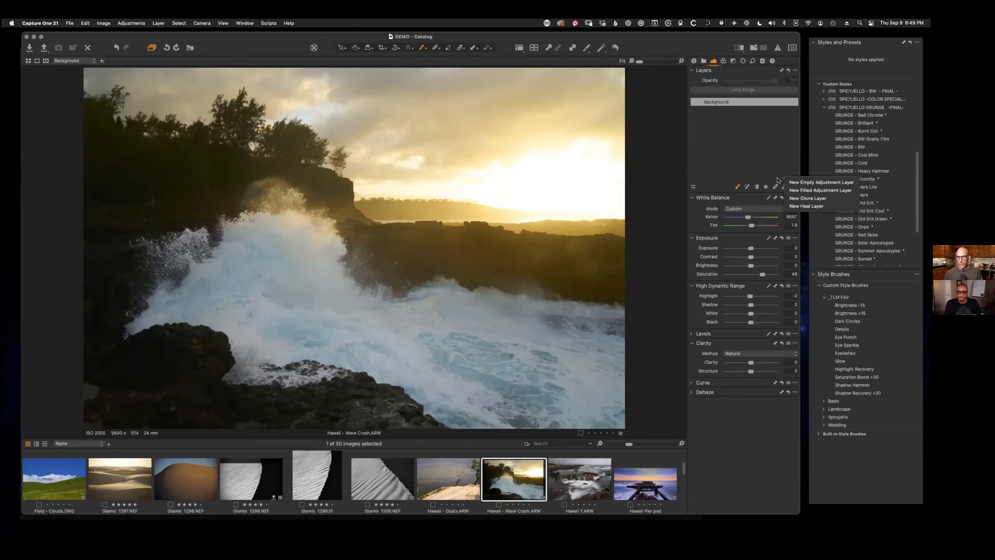
{"action": "left_click", "coordinate": [813, 192]}
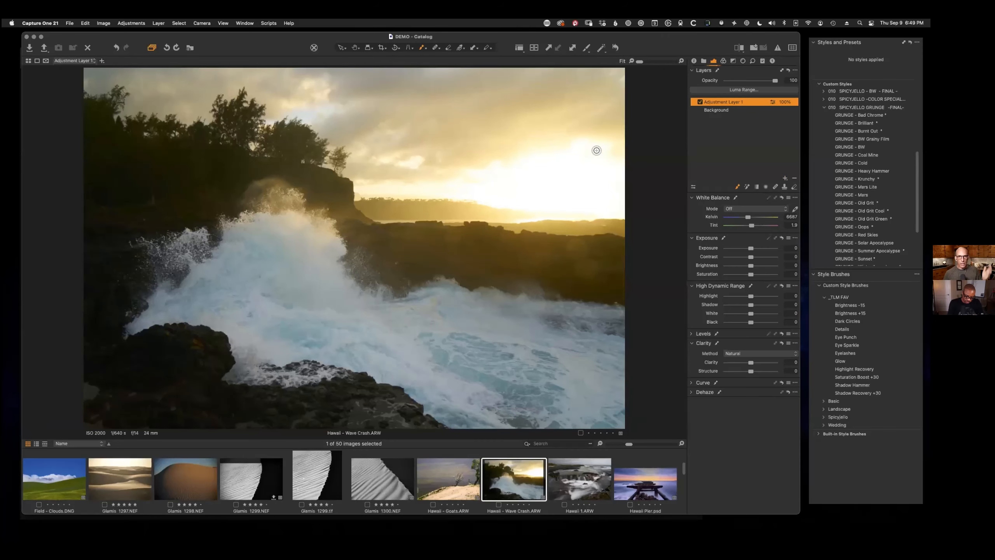
{"action": "key", "text": "m"}
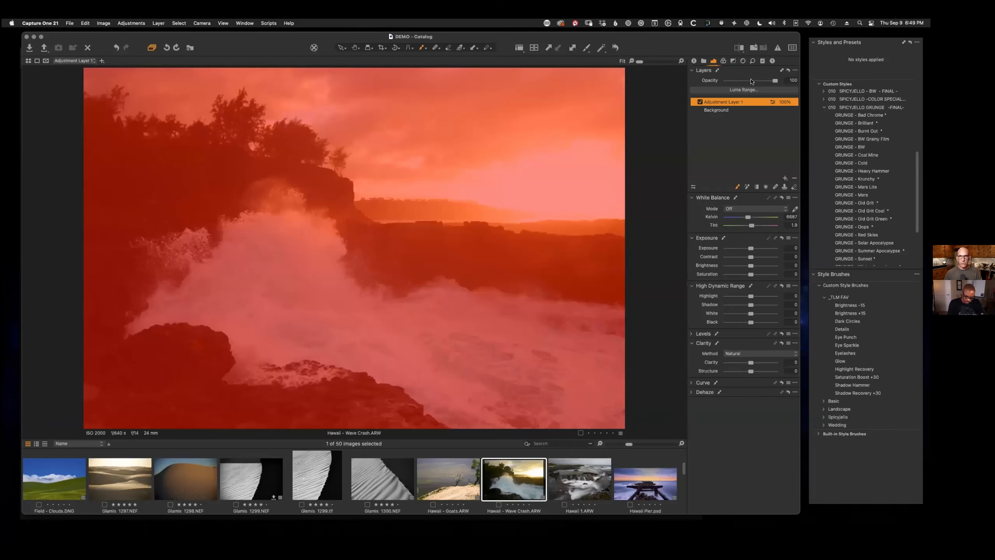
- Restrict the filled layer's mask to a luma range of 99 to 235 with falloff 79 to 255
{"action": "left_click", "coordinate": [744, 90]}
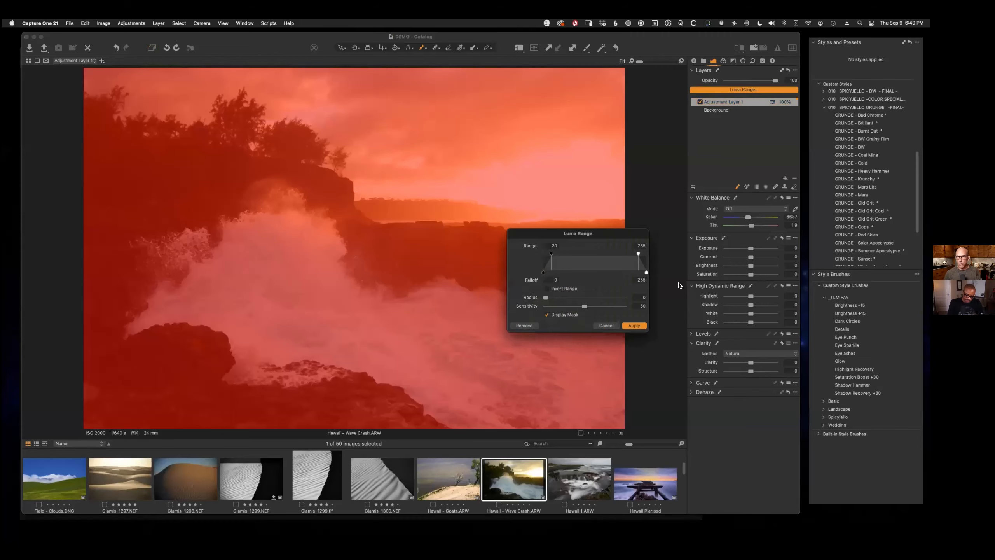
{"action": "left_click_drag", "start_coordinate": [552, 255], "coordinate": [583, 269]}
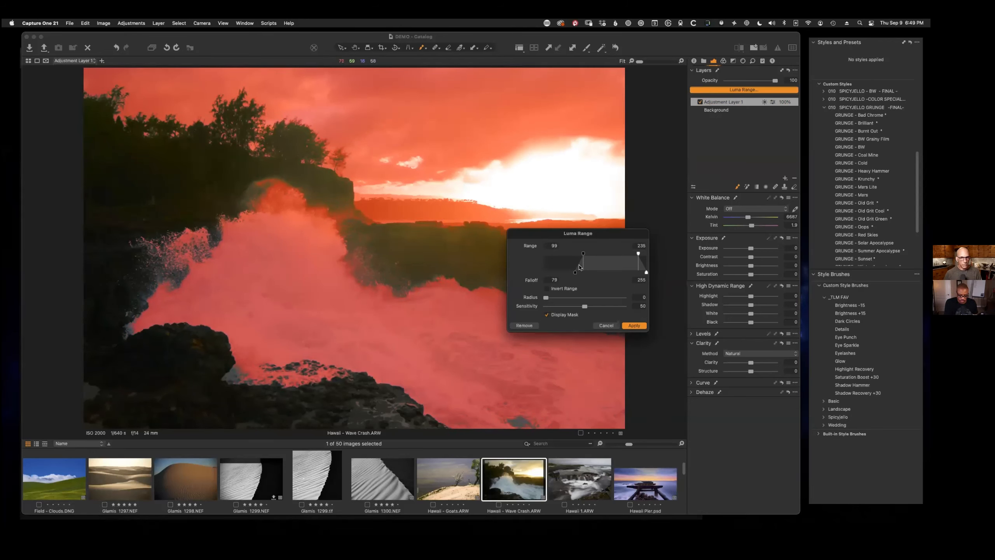
{"action": "left_click", "coordinate": [635, 325]}
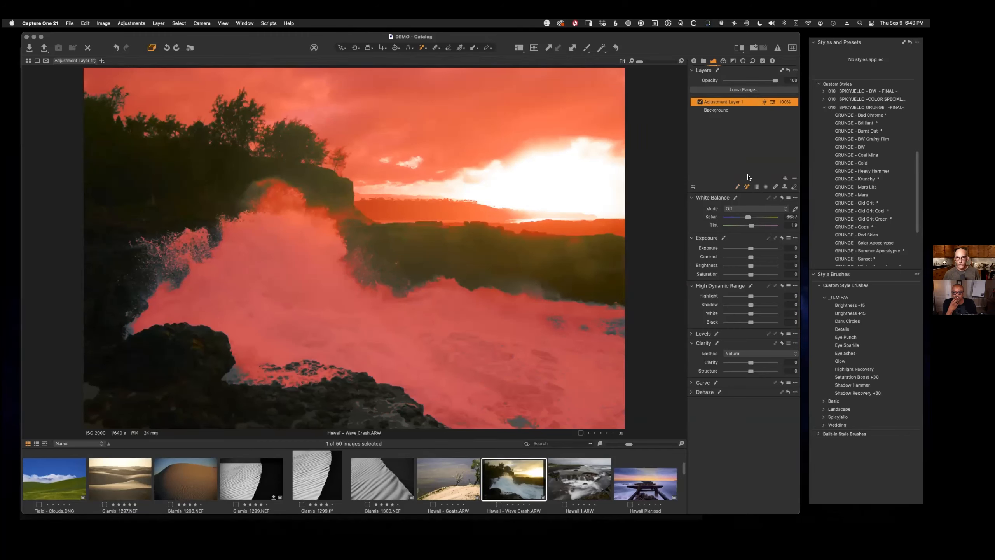
{"action": "mouse_move", "coordinate": [228, 158]}
{"action": "left_mouse_down"}
{"action": "mouse_move", "coordinate": [193, 161]}
{"action": "mouse_move", "coordinate": [204, 173]}
{"action": "mouse_move", "coordinate": [193, 202]}
{"action": "mouse_move", "coordinate": [211, 127]}
{"action": "mouse_move", "coordinate": [297, 141]}
{"action": "mouse_move", "coordinate": [294, 180]}
{"action": "left_mouse_up"}
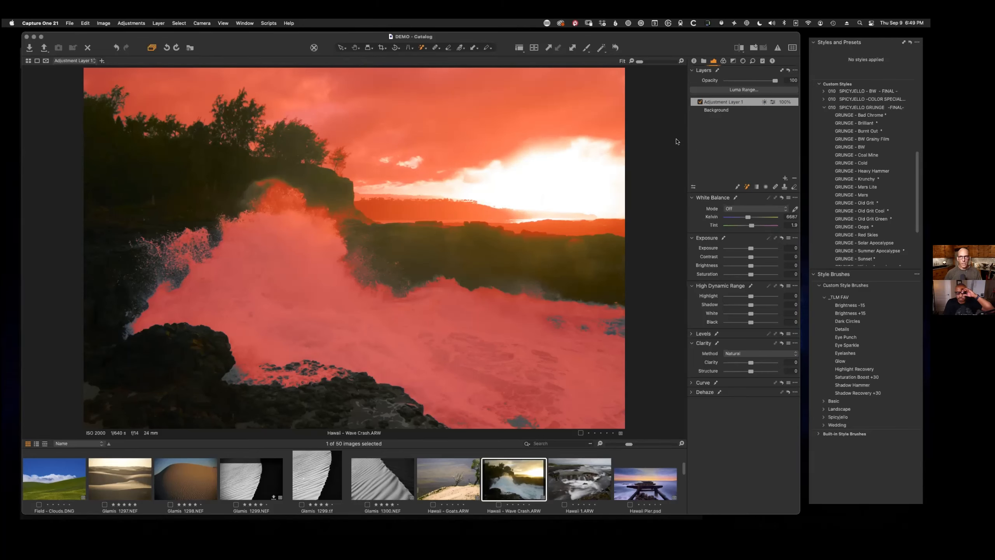
- View Glamis 1300.NEF as a candidate for masking with the Magic Brush
{"action": "left_click", "coordinate": [403, 475]}
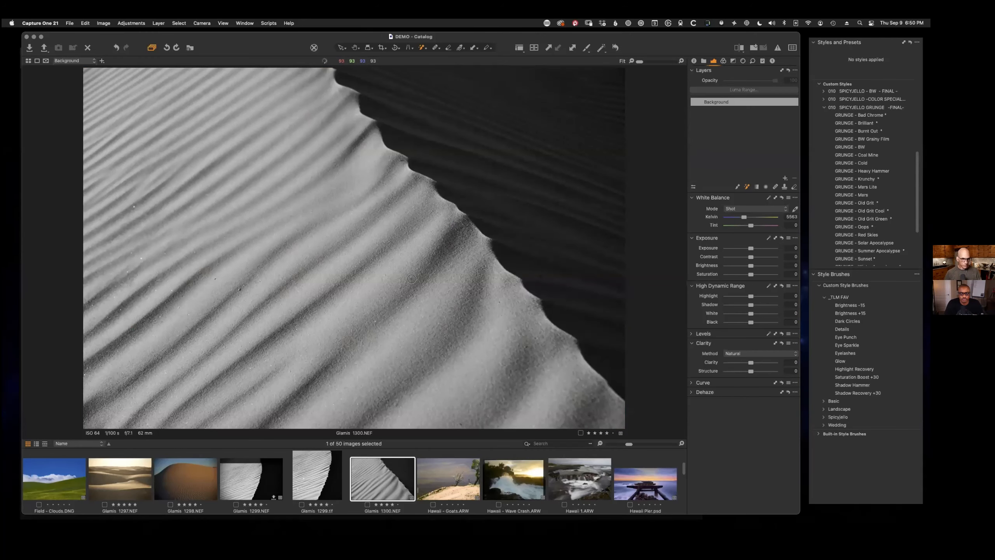
{"action": "right_click", "coordinate": [383, 236]}
{"action": "left_click_drag", "start_coordinate": [374, 251], "coordinate": [365, 249]}
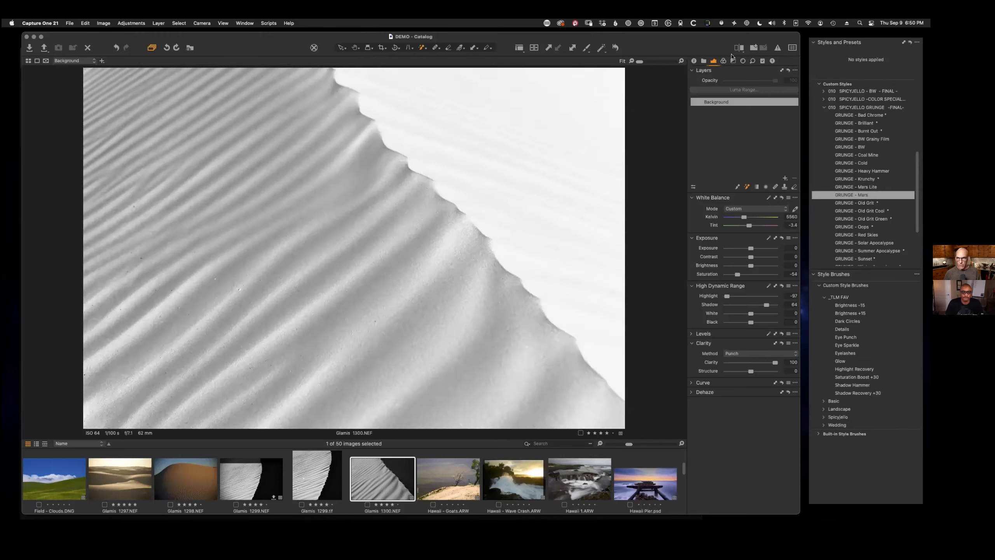
- Open Calla Lily.dng from the Nature folder and paint a Magic Brush mask over the petal's shaded upper-right fold
{"action": "left_click", "coordinate": [704, 61]}
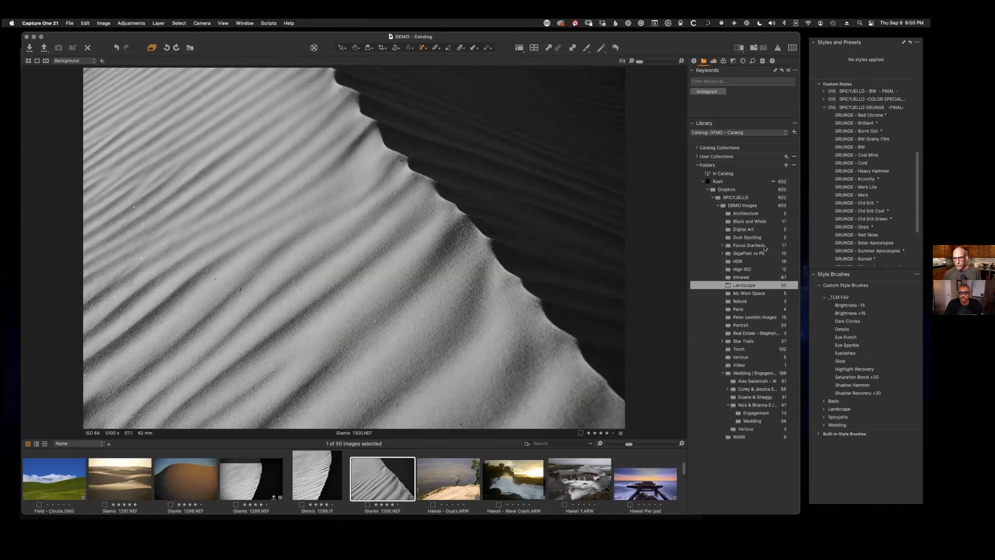
{"action": "left_click", "coordinate": [740, 301]}
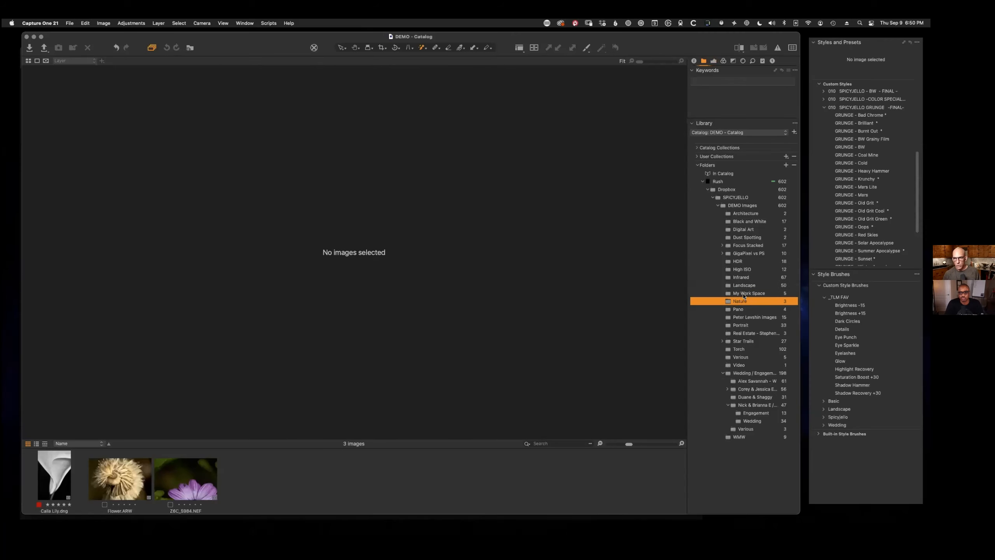
{"action": "left_click", "coordinate": [63, 477]}
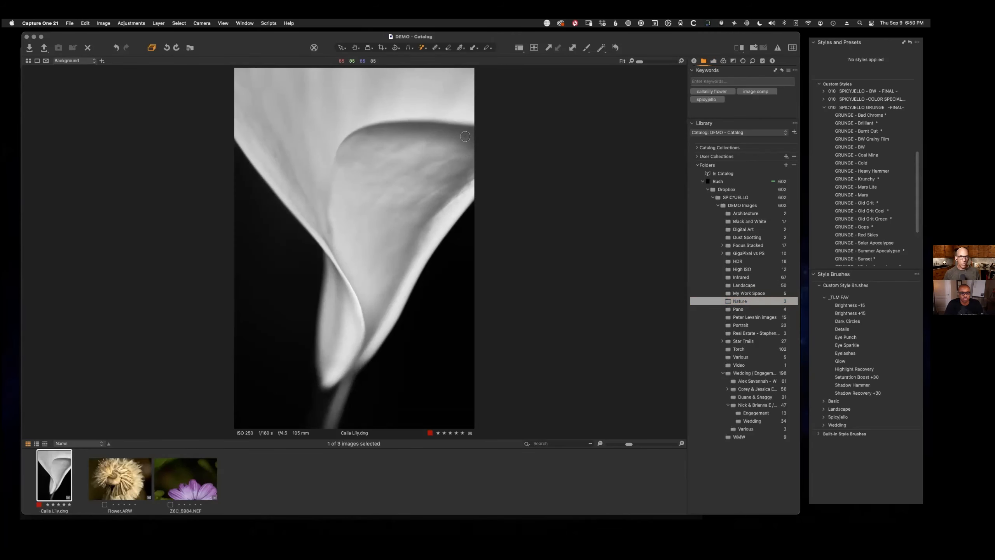
{"action": "left_click_drag", "start_coordinate": [466, 137], "coordinate": [414, 129]}
{"action": "mouse_move", "coordinate": [448, 137]}
{"action": "left_mouse_down"}
{"action": "mouse_move", "coordinate": [462, 170]}
{"action": "mouse_move", "coordinate": [474, 173]}
{"action": "mouse_move", "coordinate": [477, 148]}
{"action": "mouse_move", "coordinate": [435, 131]}
{"action": "mouse_move", "coordinate": [445, 131]}
{"action": "mouse_move", "coordinate": [453, 180]}
{"action": "mouse_move", "coordinate": [465, 173]}
{"action": "mouse_move", "coordinate": [458, 157]}
{"action": "mouse_move", "coordinate": [429, 132]}
{"action": "mouse_move", "coordinate": [456, 142]}
{"action": "mouse_move", "coordinate": [454, 187]}
{"action": "mouse_move", "coordinate": [465, 140]}
{"action": "left_mouse_up"}
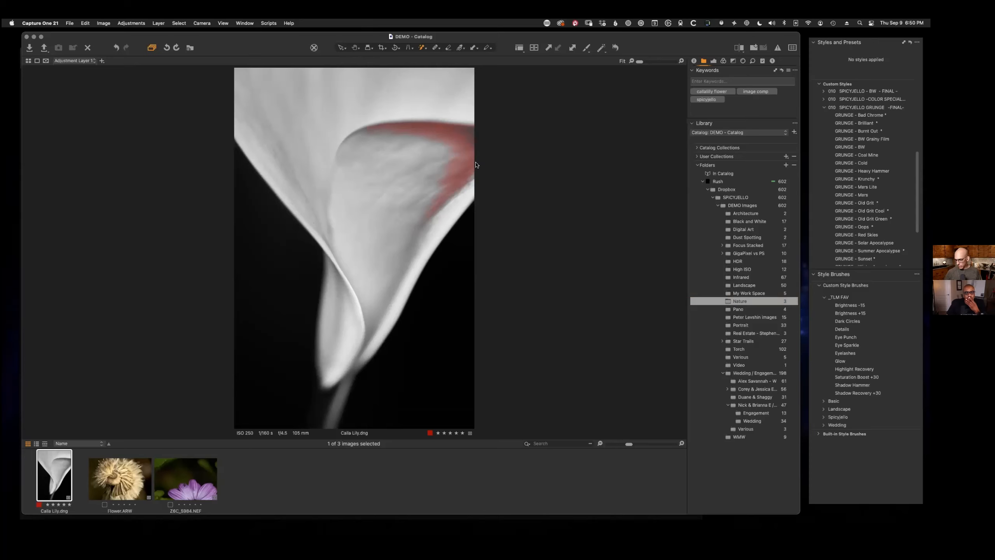
{"action": "right_click", "coordinate": [479, 187]}
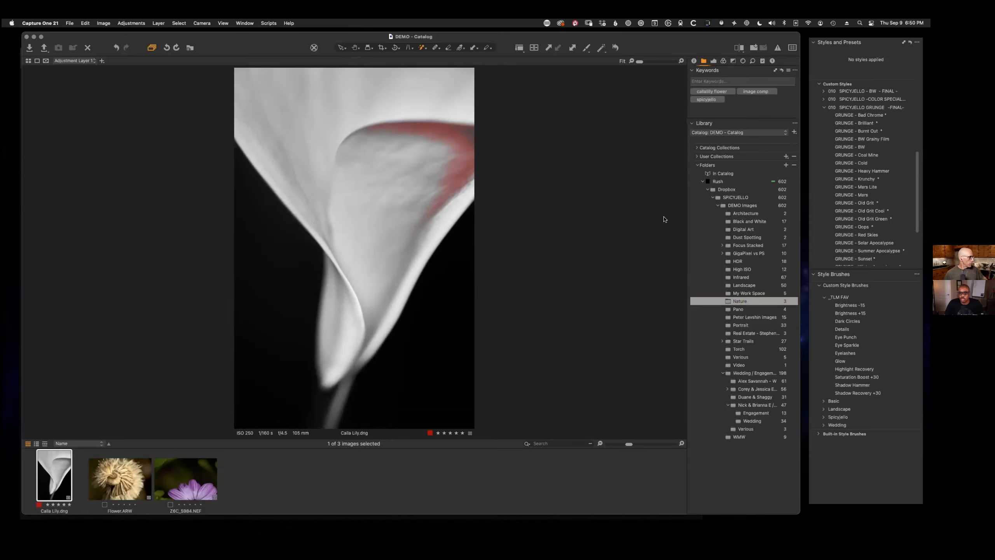
- Customize the toolbar by placing the Workspaces tool after Reset Adjustments, and check its list of saved workspaces
{"action": "left_click_drag", "start_coordinate": [669, 42], "coordinate": [659, 43]}
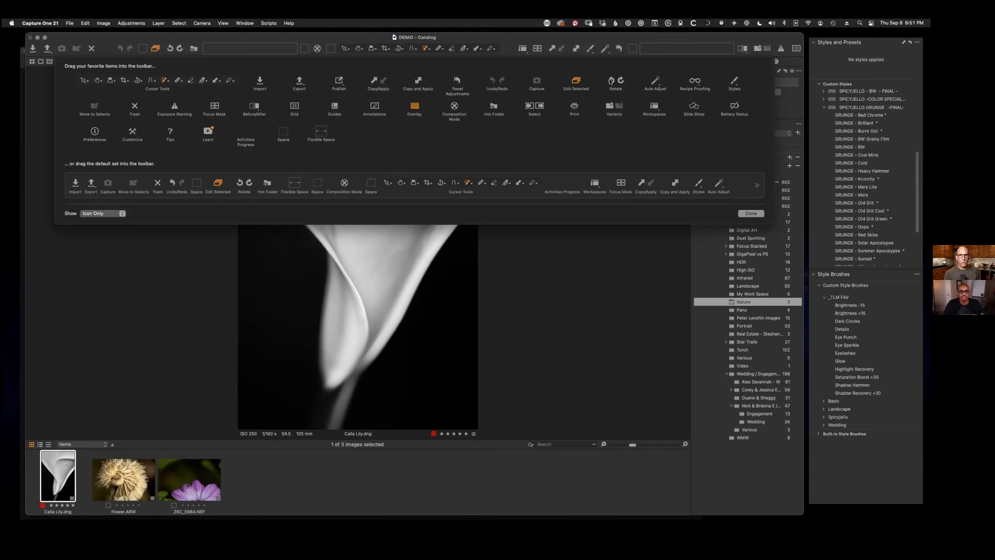
{"action": "left_click_drag", "start_coordinate": [654, 108], "coordinate": [661, 50]}
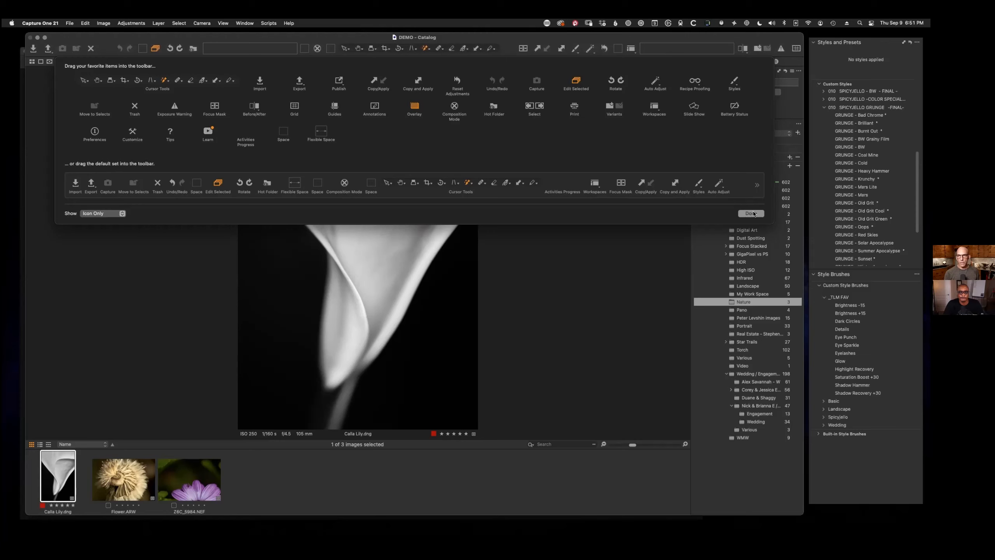
{"action": "key", "text": "Return"}
{"action": "left_click", "coordinate": [630, 48]}
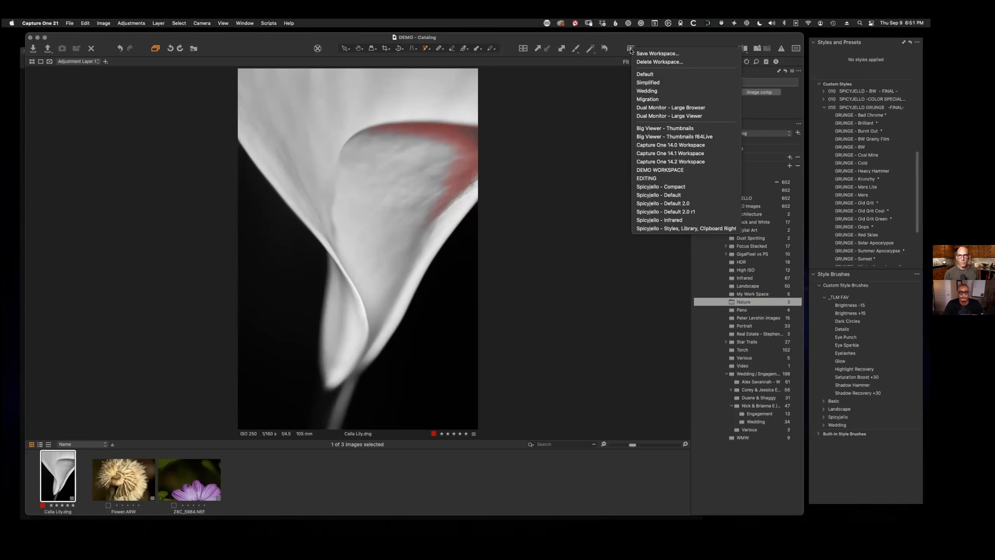
{"action": "left_click", "coordinate": [631, 49]}
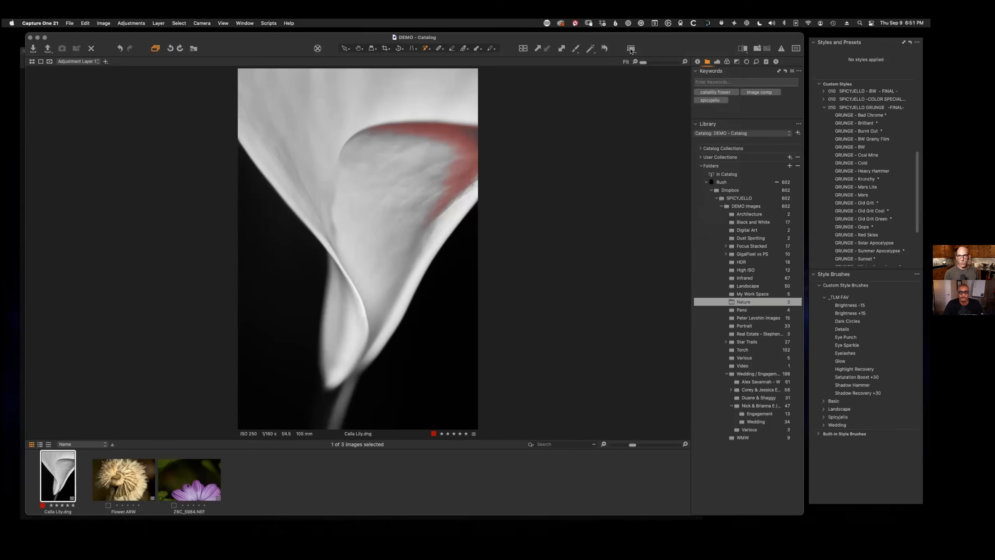
- Save the current layout as a new workspace named TEST
{"action": "left_click", "coordinate": [245, 23]}
{"action": "mouse_move", "coordinate": [243, 34]}
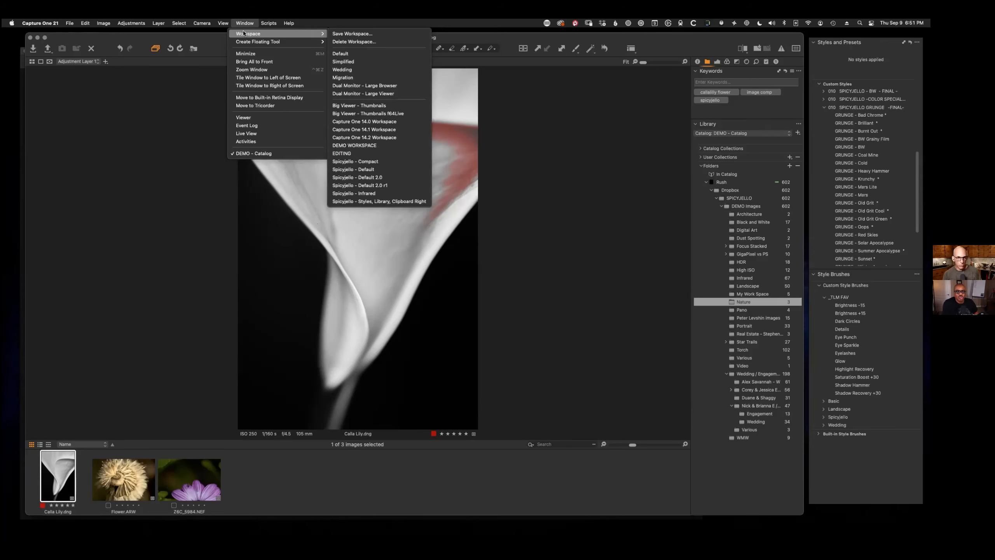
{"action": "left_click", "coordinate": [356, 36]}
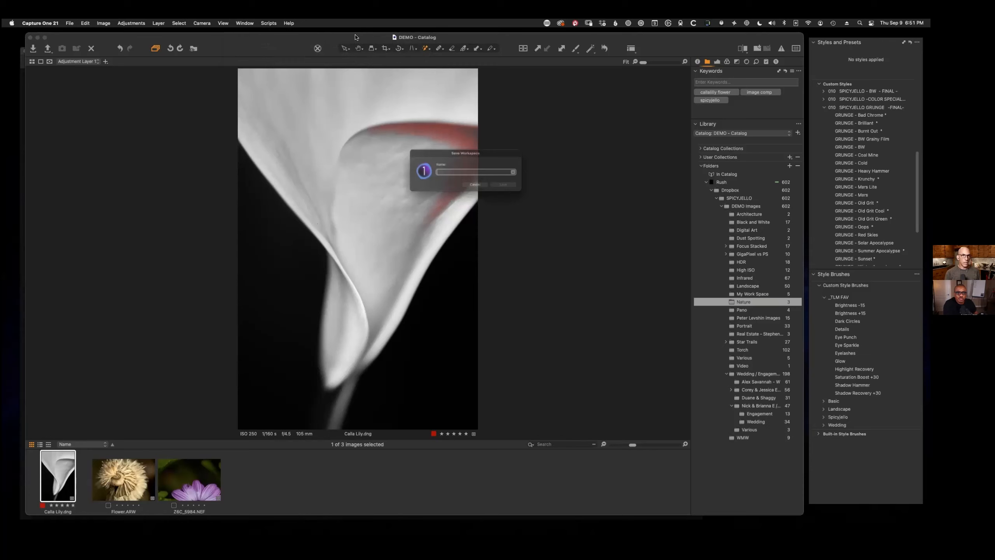
{"action": "left_click", "coordinate": [530, 173]}
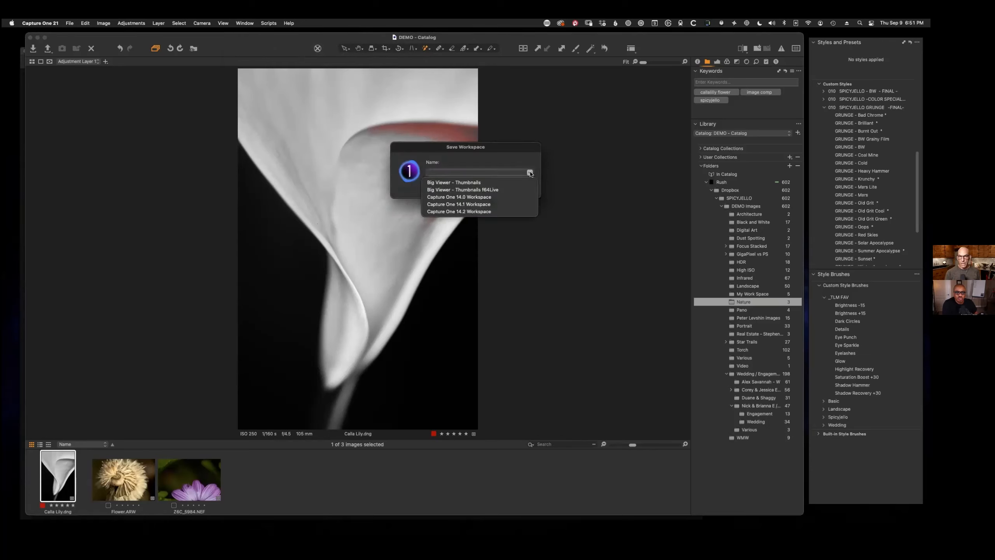
{"action": "scroll", "coordinate": [474, 190], "scroll_direction": "down", "scroll_amount": 5}
{"action": "scroll", "coordinate": [474, 190], "scroll_direction": "up", "scroll_amount": 5}
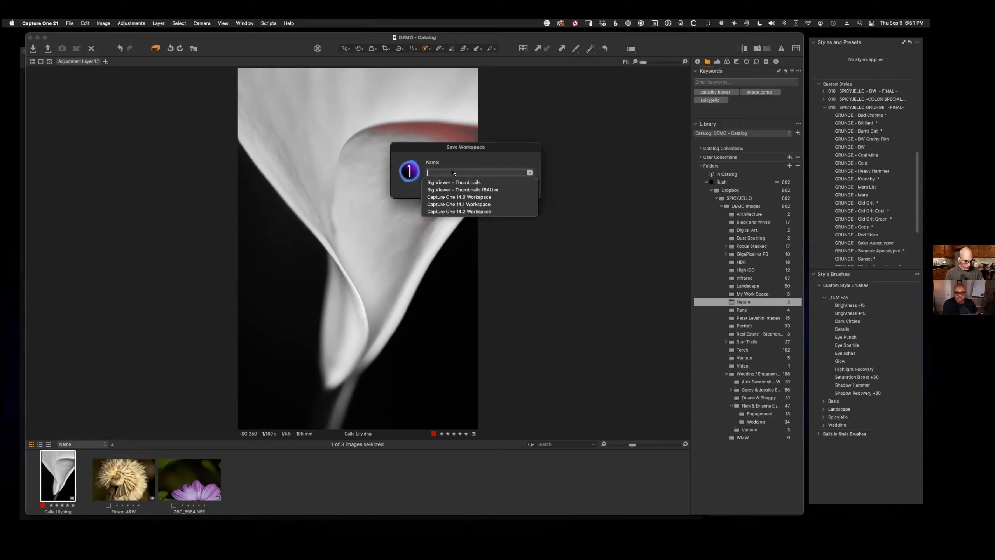
{"action": "type", "text": "TEST"}
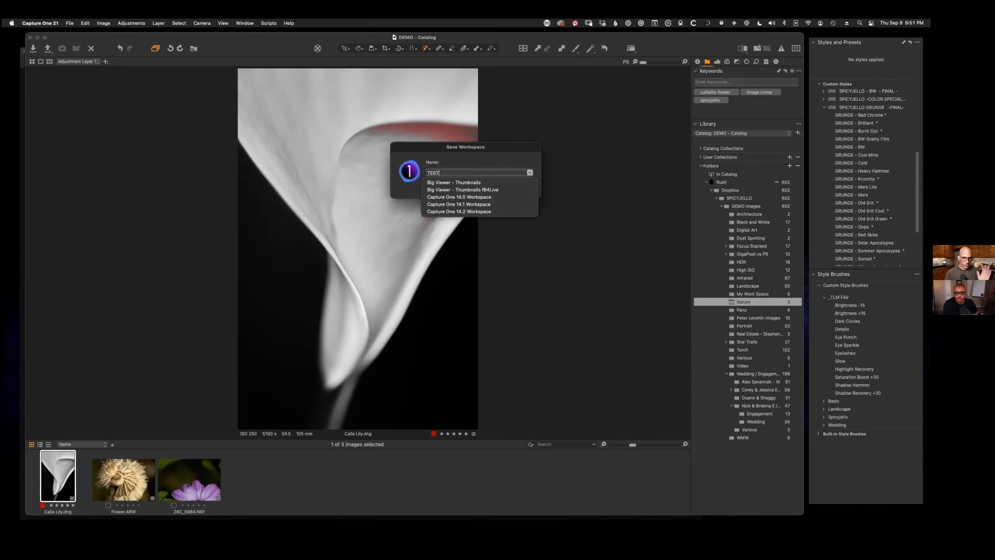
{"action": "key", "text": "Return"}
{"action": "key", "text": "Return"}
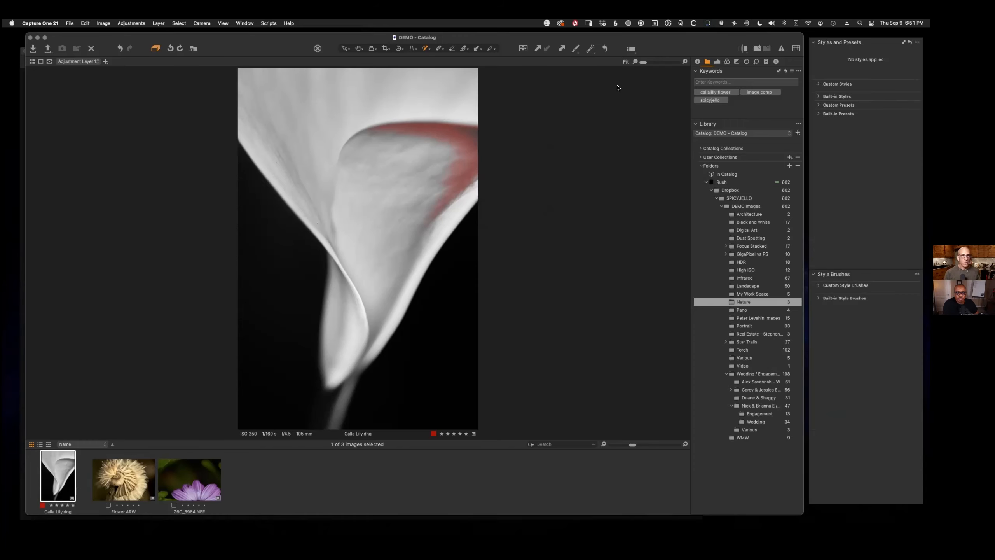
- Apply the TEST workspace, and switch the layout to the Default workspace
{"action": "left_click", "coordinate": [632, 50]}
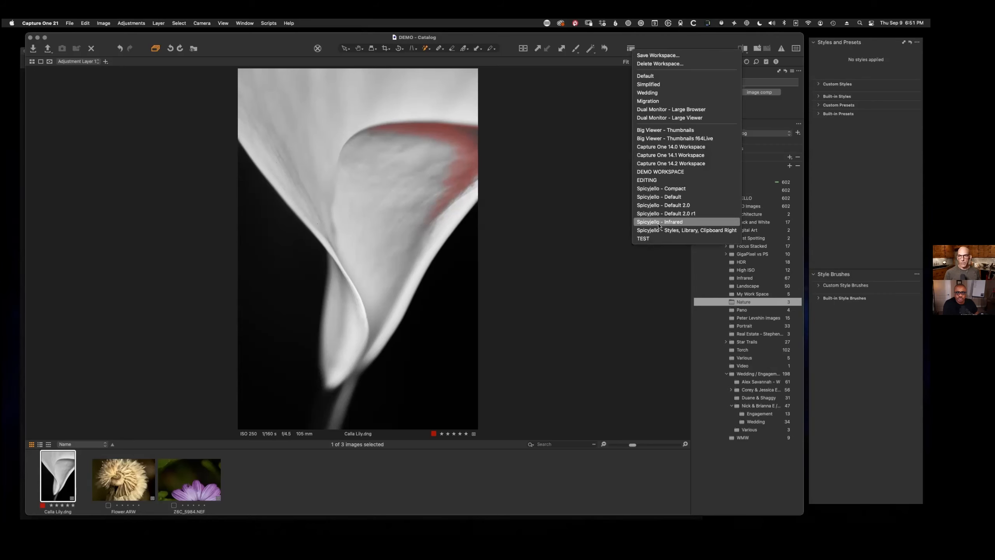
{"action": "left_click", "coordinate": [653, 239]}
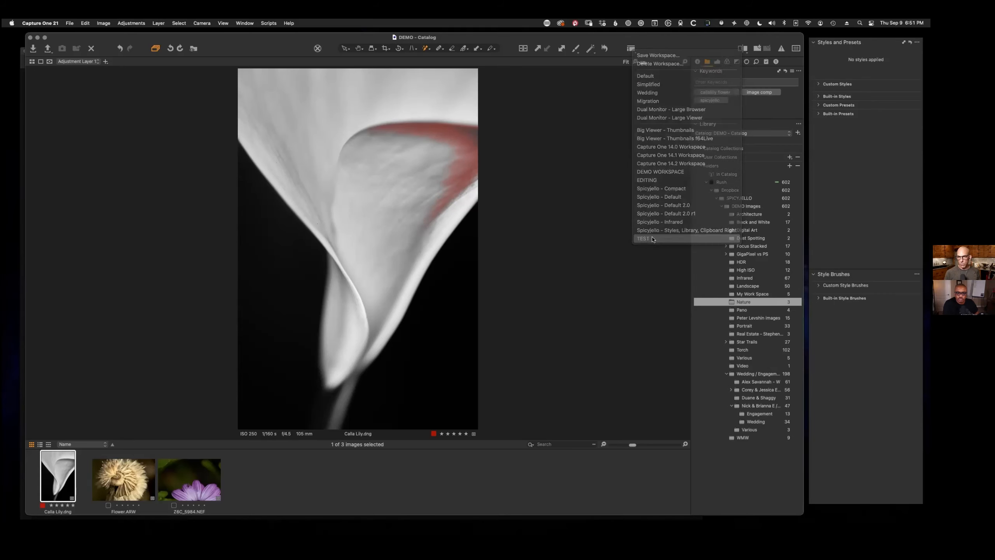
{"action": "left_click", "coordinate": [632, 52]}
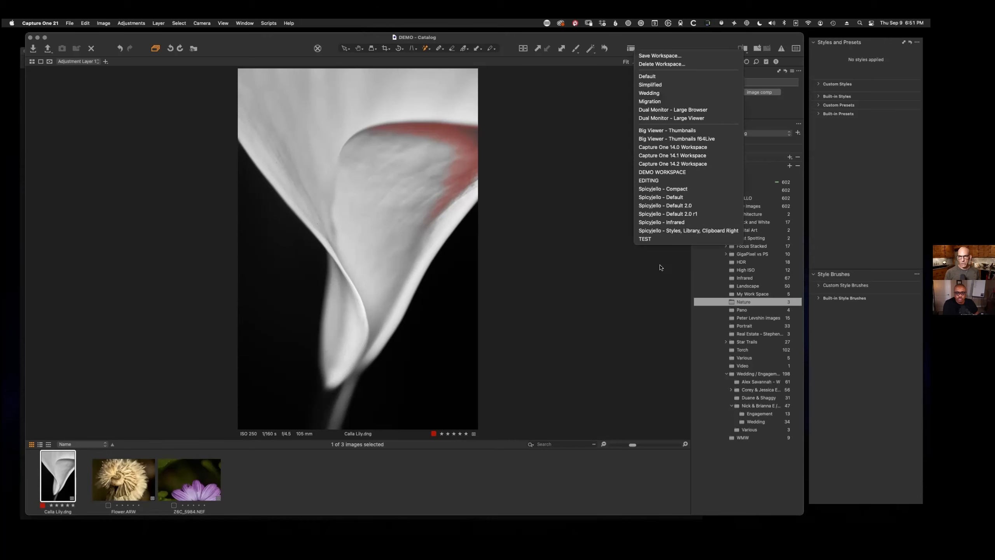
{"action": "left_click", "coordinate": [657, 77]}
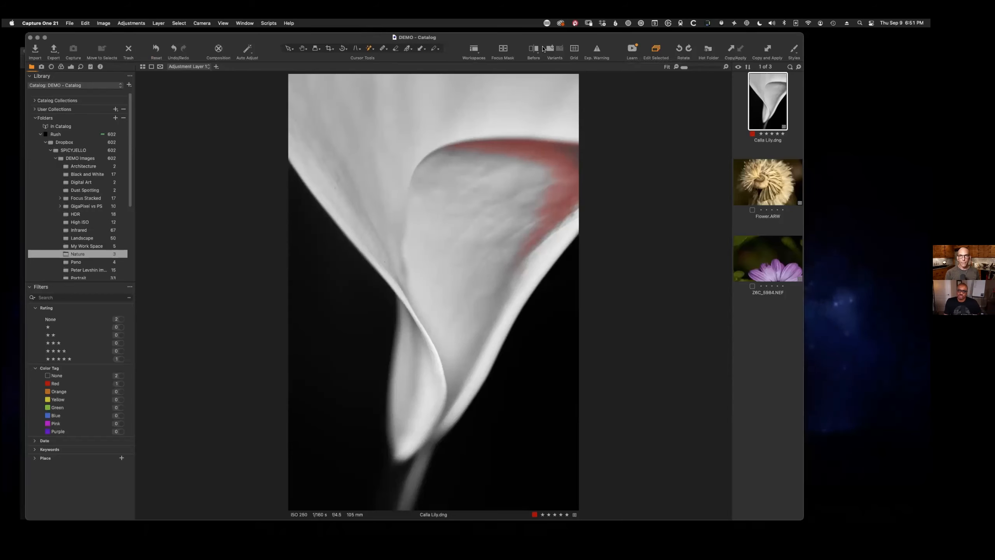
- Load the Spicyjello - Default 2.0 r1 workspace and place the floating Styles and Presets and Style Brushes tools outside the main window, one above the other
{"action": "left_click", "coordinate": [246, 24]}
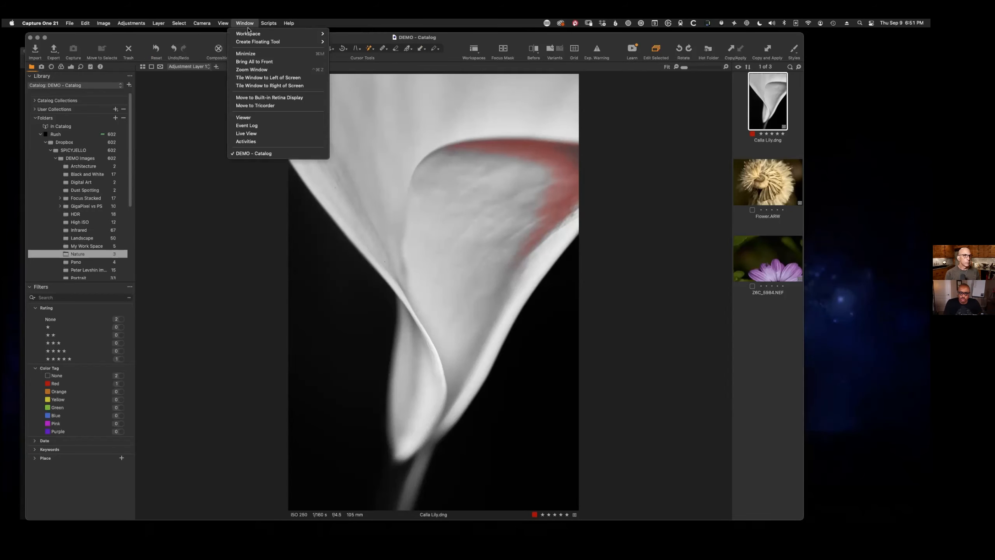
{"action": "mouse_move", "coordinate": [254, 34]}
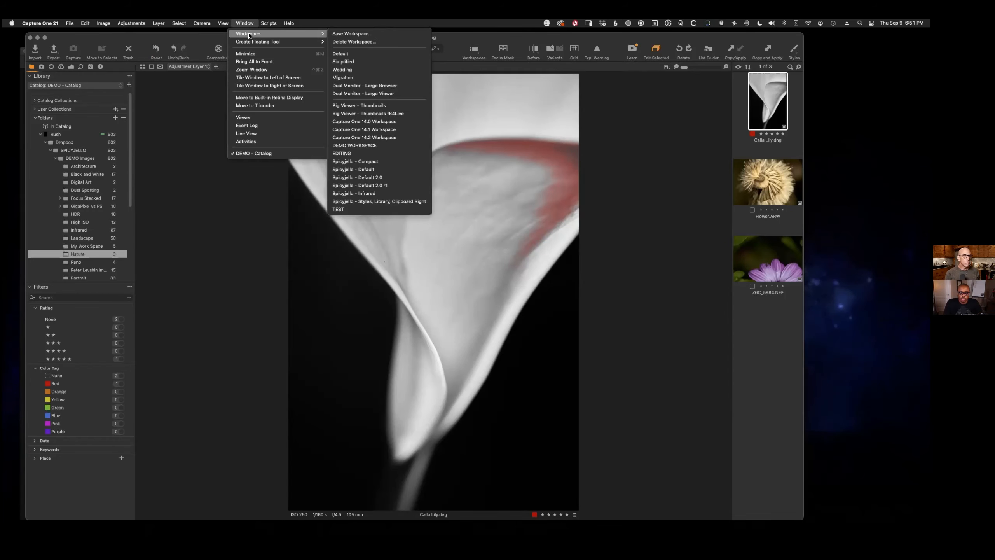
{"action": "left_click", "coordinate": [380, 186]}
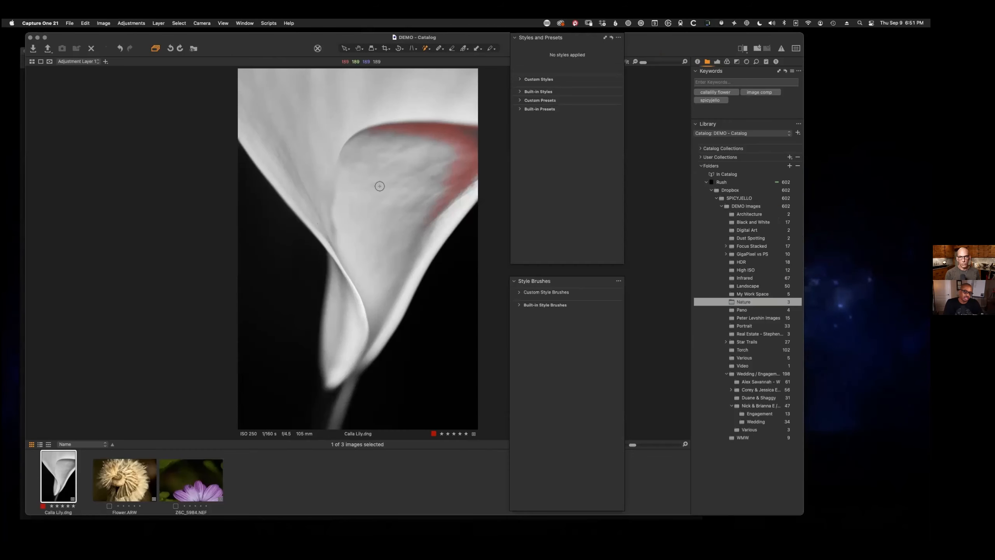
{"action": "left_click_drag", "start_coordinate": [583, 37], "coordinate": [882, 39]}
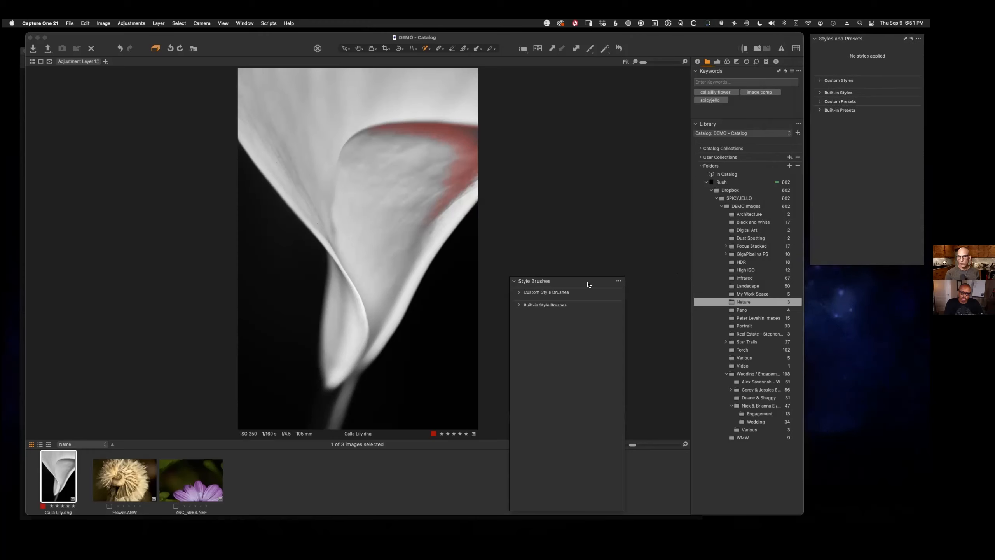
{"action": "left_click_drag", "start_coordinate": [585, 282], "coordinate": [817, 280]}
{"action": "left_click_drag", "start_coordinate": [878, 280], "coordinate": [866, 285]}
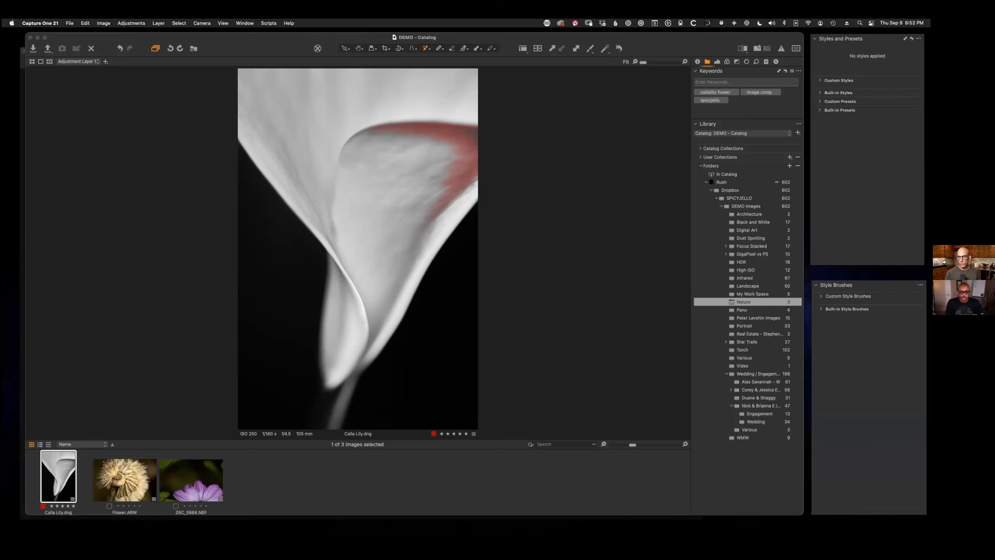
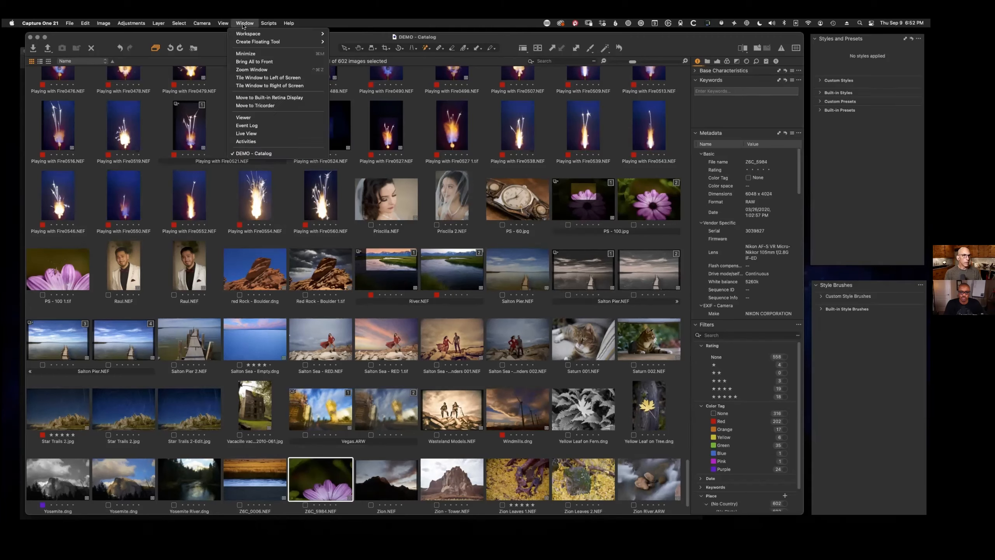
- Create a floating Histogram tool and enlarge it over the thumbnail browser
{"action": "mouse_move", "coordinate": [298, 42]}
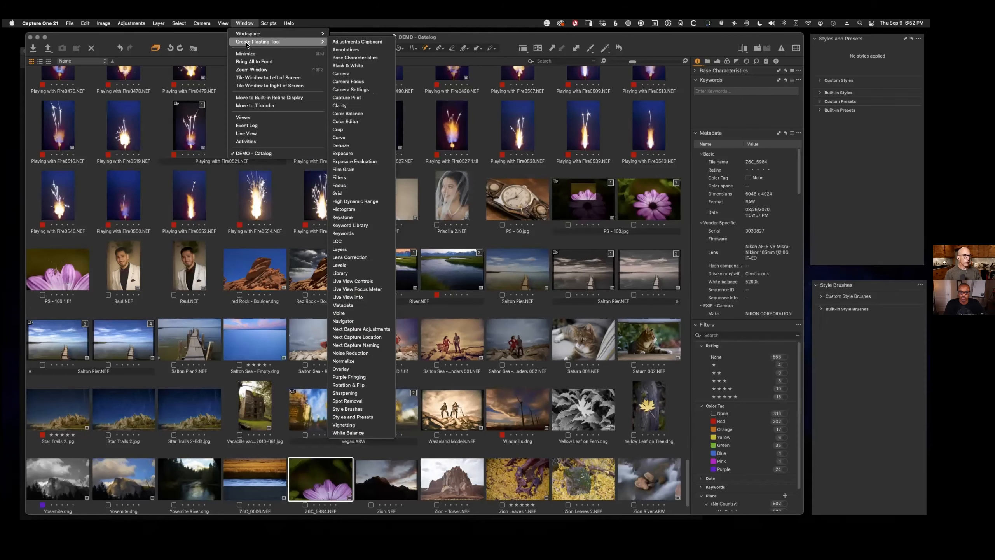
{"action": "left_click", "coordinate": [344, 210]}
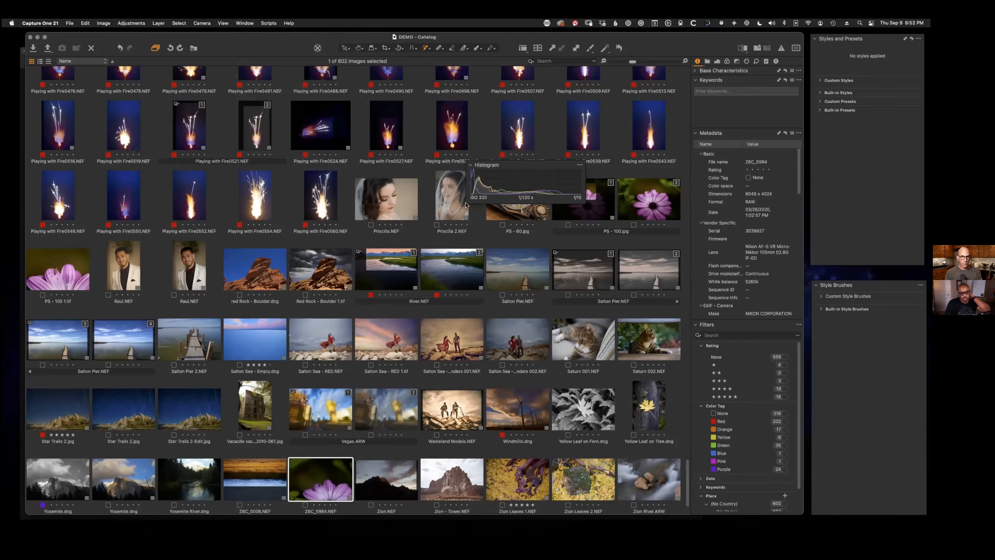
{"action": "left_click_drag", "start_coordinate": [469, 203], "coordinate": [95, 419]}
{"action": "left_click_drag", "start_coordinate": [512, 161], "coordinate": [567, 165]}
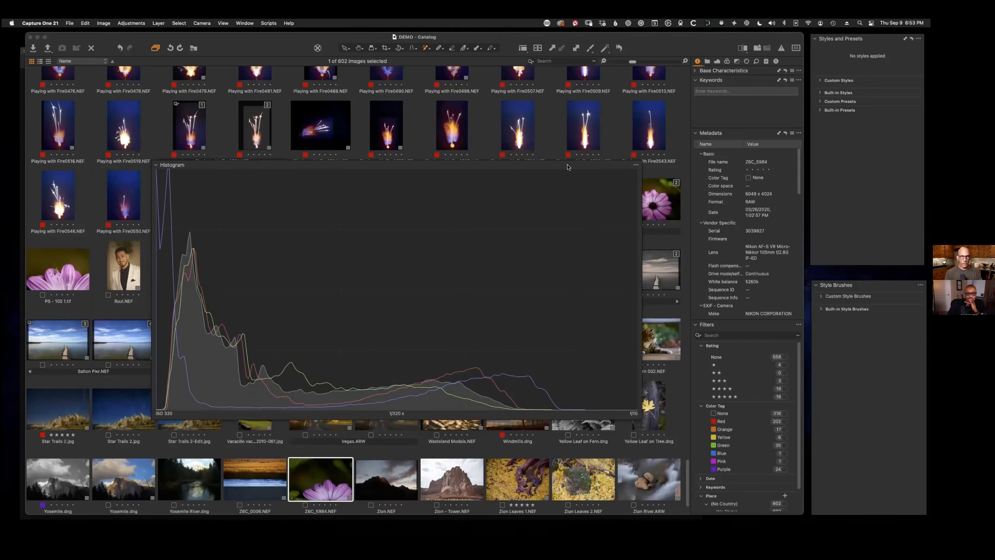
- Save the layout with the floating Histogram as a workspace named Pudding
{"action": "left_click", "coordinate": [245, 24]}
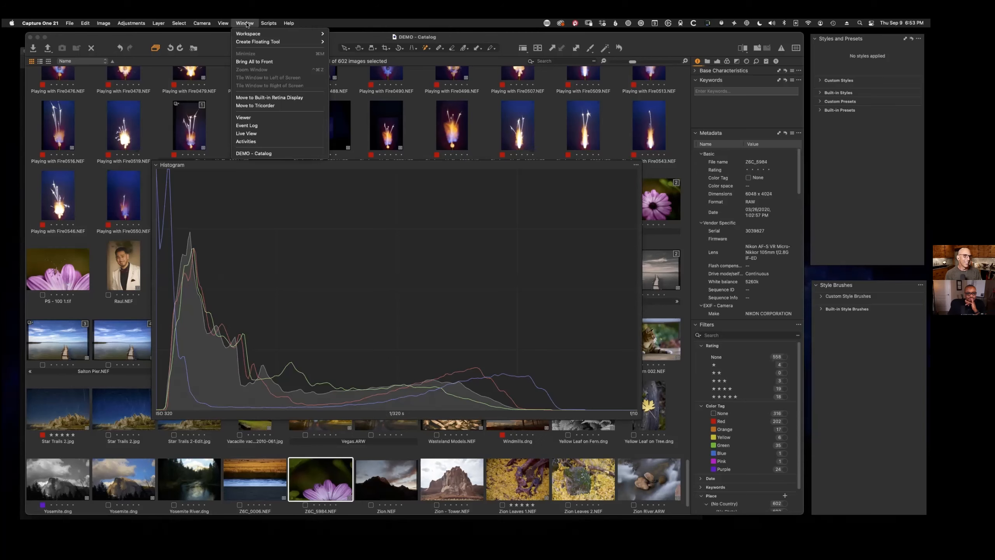
{"action": "mouse_move", "coordinate": [267, 34]}
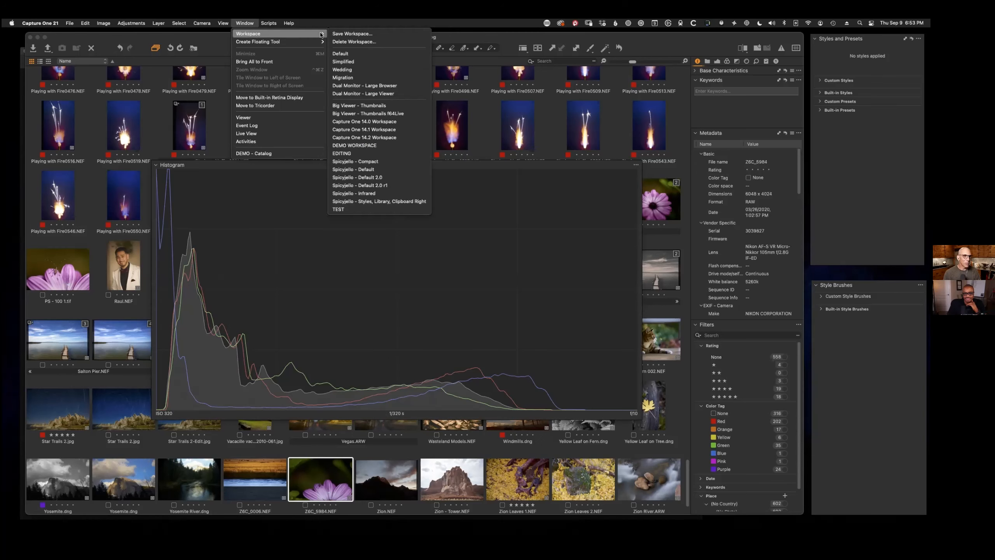
{"action": "left_click", "coordinate": [365, 35]}
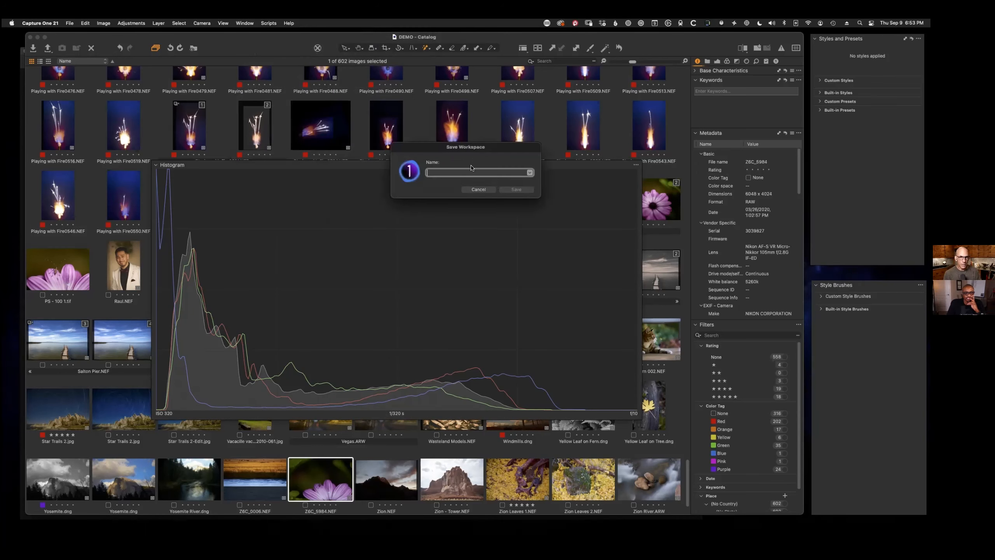
{"action": "type", "text": "Floating"}
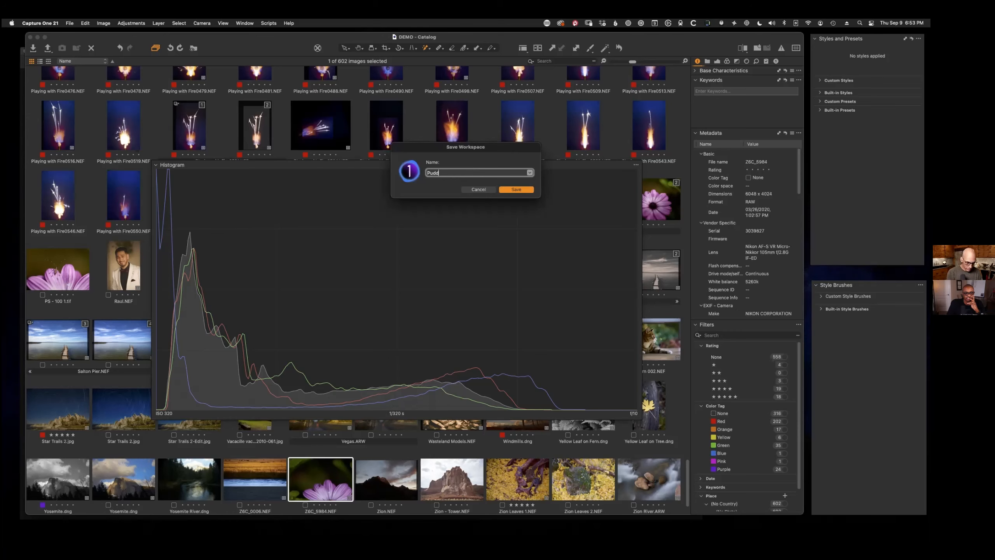
{"action": "key", "text": "Return"}
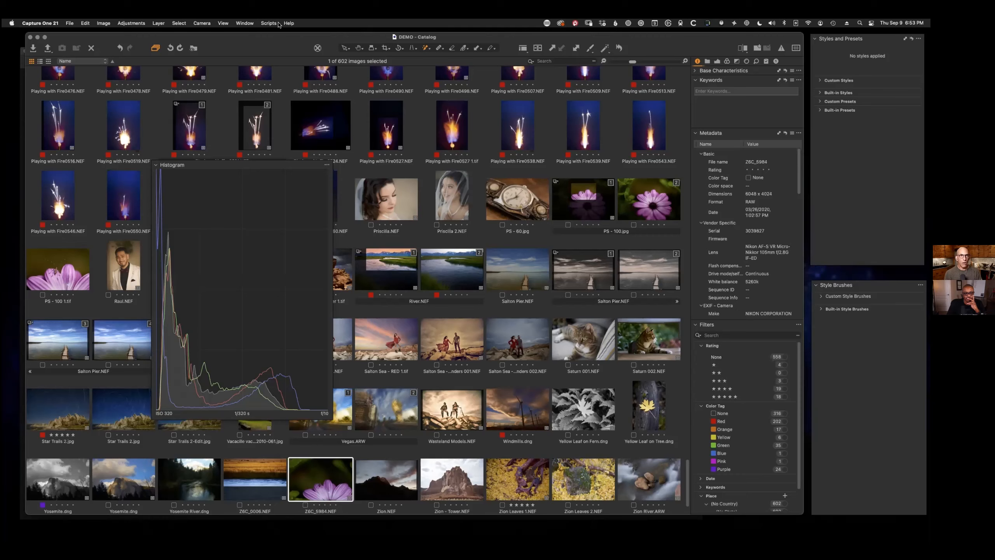
- Switch to the Spicyjello - Default 2.0 r1 workspace and move the floating Styles and Presets tool outside the main window
{"action": "left_click", "coordinate": [245, 23]}
{"action": "mouse_move", "coordinate": [247, 34]}
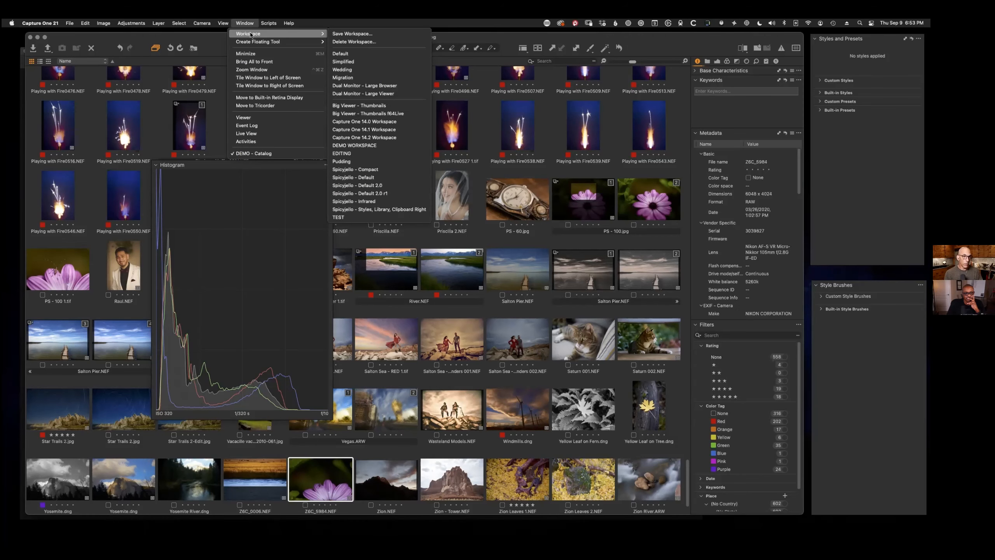
{"action": "left_click", "coordinate": [383, 194]}
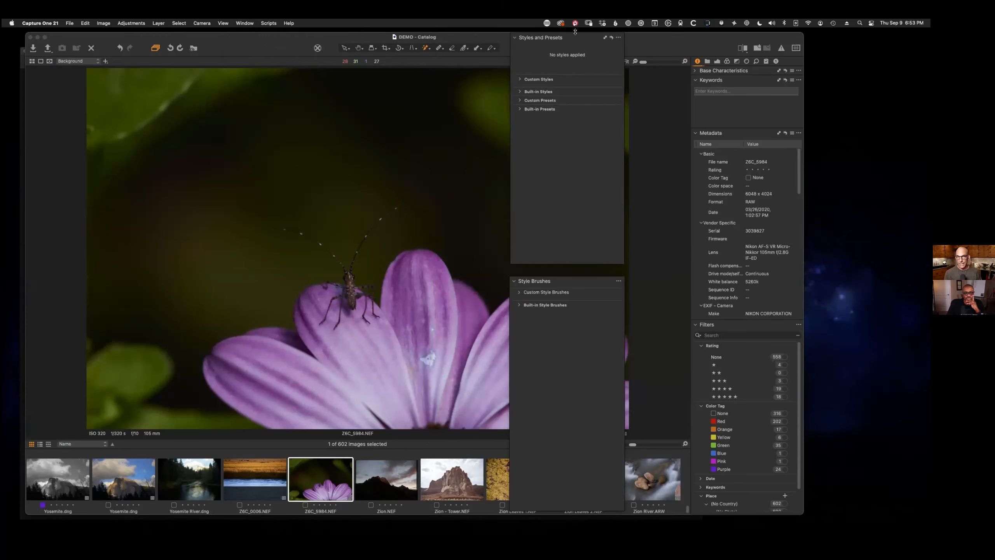
{"action": "left_click_drag", "start_coordinate": [586, 37], "coordinate": [885, 36]}
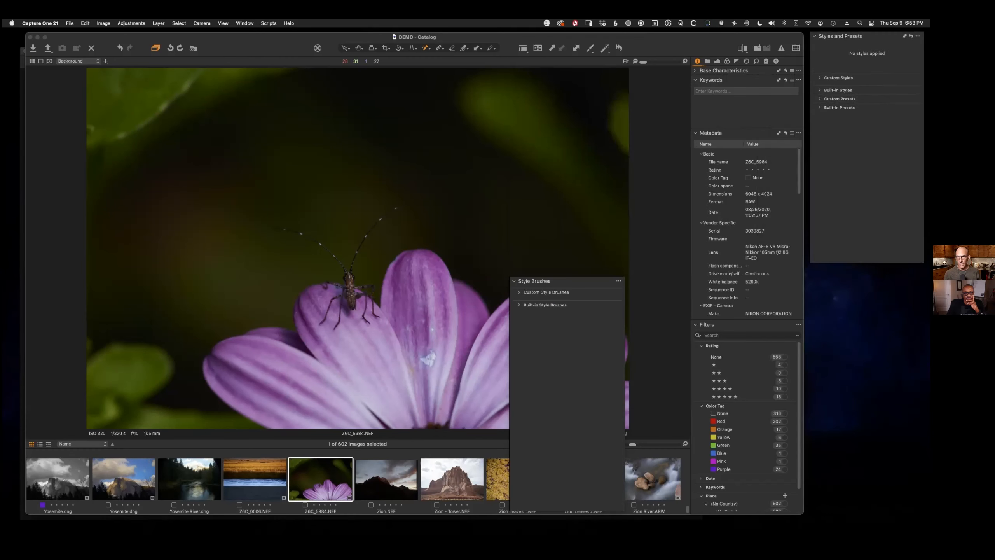
- Restore the Pudding workspace and expand the Custom Style Brushes and Built-in Style Brushes groups
{"action": "left_click", "coordinate": [245, 23]}
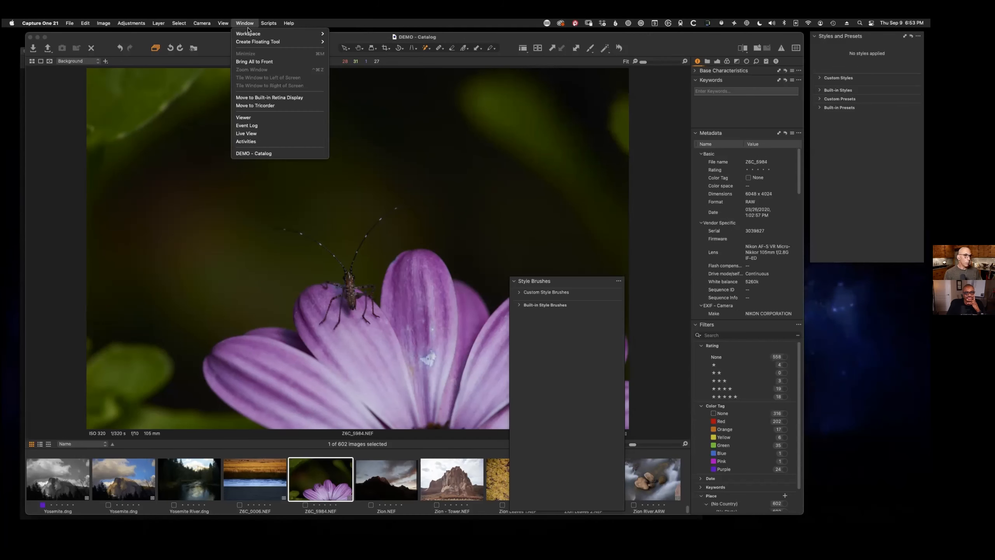
{"action": "mouse_move", "coordinate": [248, 34]}
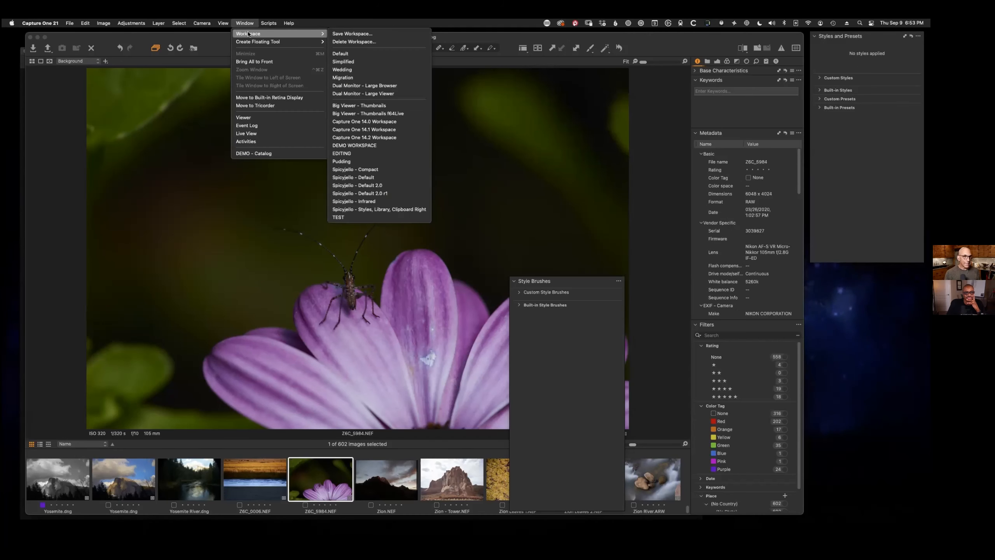
{"action": "left_click", "coordinate": [348, 162]}
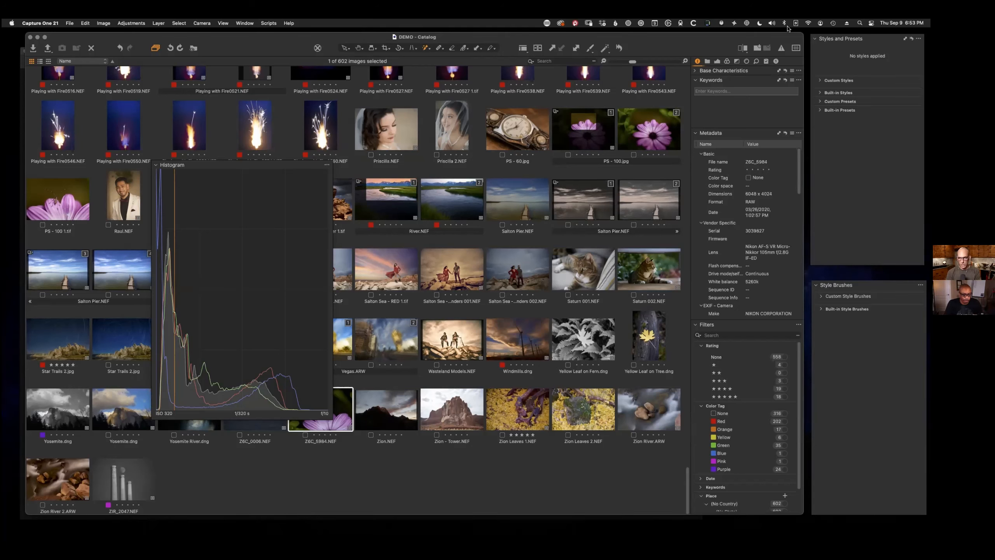
{"action": "left_click", "coordinate": [822, 297]}
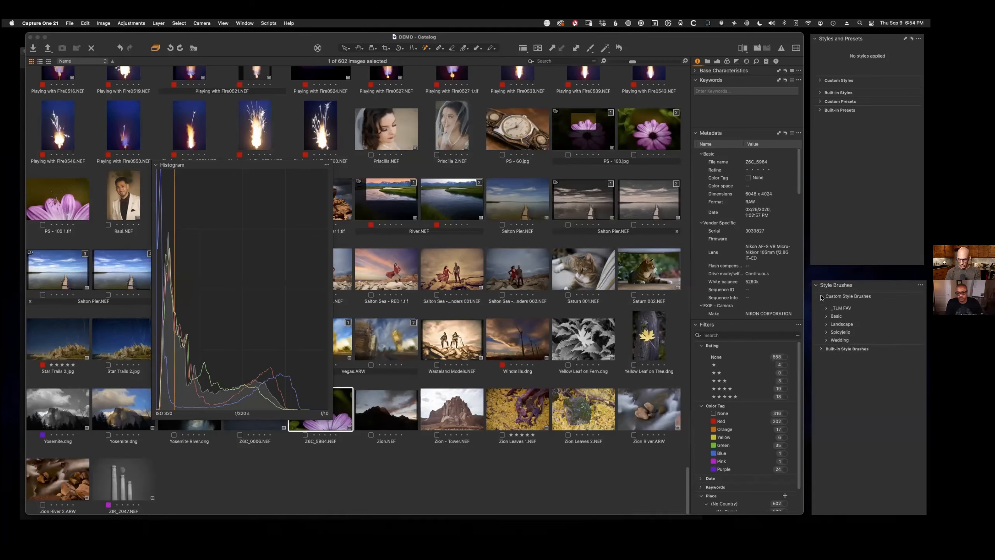
{"action": "left_click", "coordinate": [822, 349]}
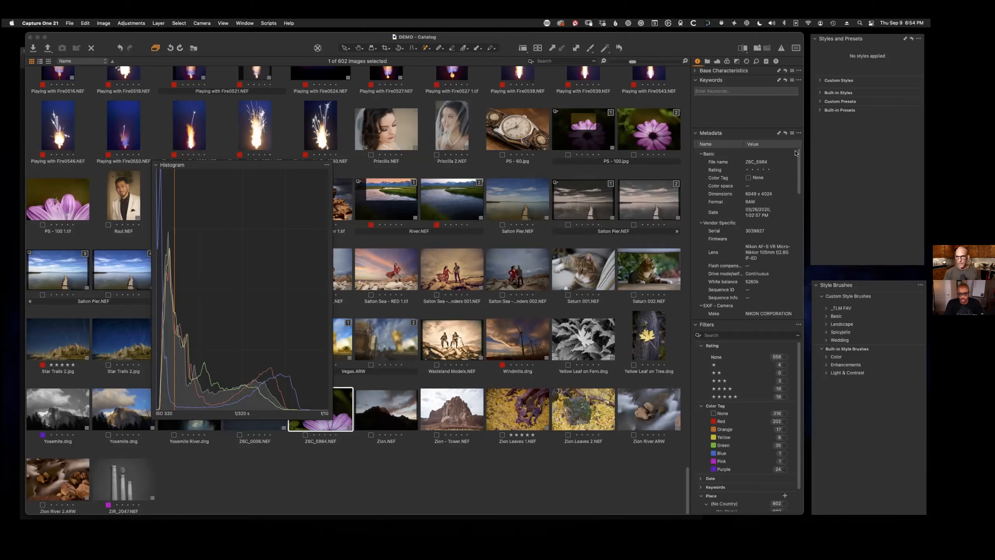
- Show the layer and exposure adjustment tools, expand the Exposure tool, and collapse and reopen High Dynamic Range
{"action": "left_click", "coordinate": [717, 61]}
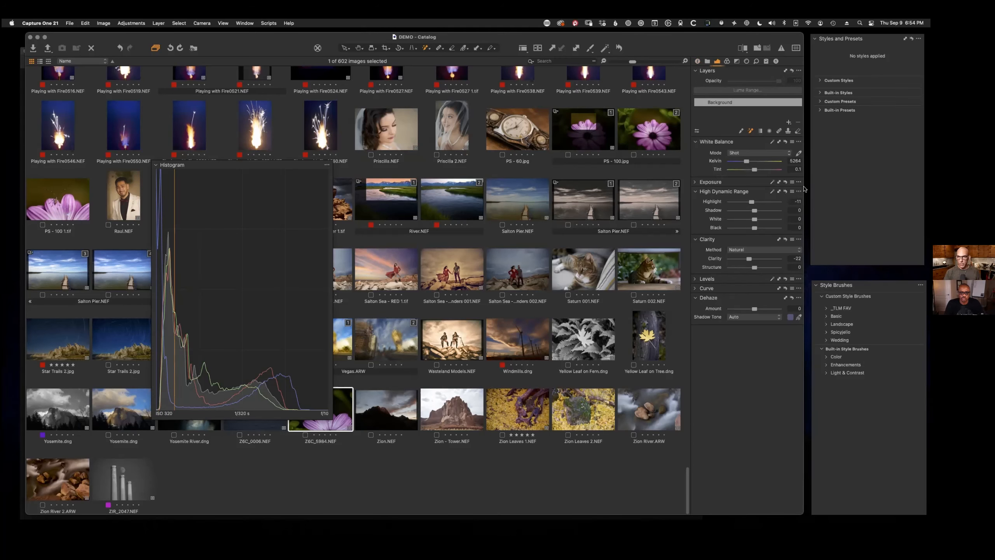
{"action": "left_click", "coordinate": [696, 183]}
{"action": "left_click", "coordinate": [757, 230]}
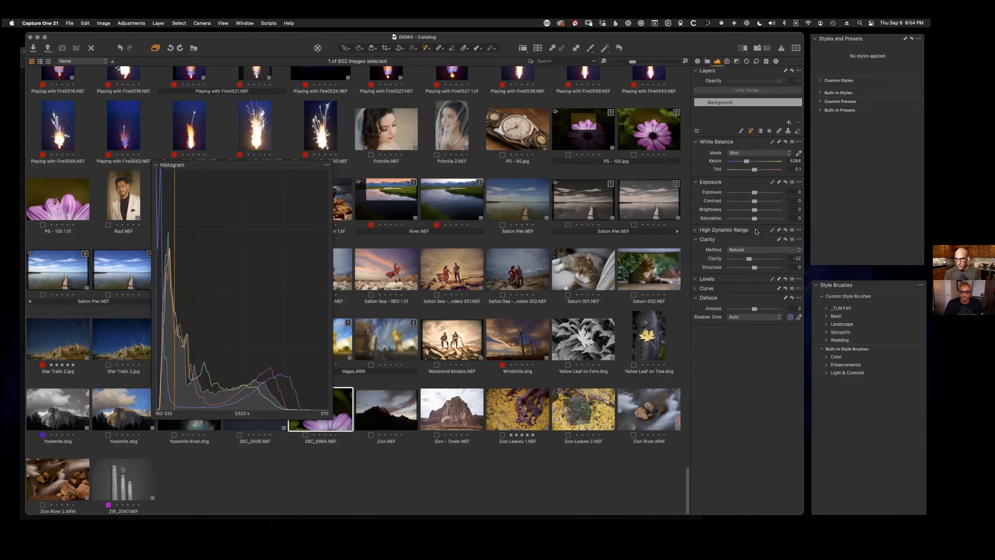
{"action": "left_click", "coordinate": [700, 231]}
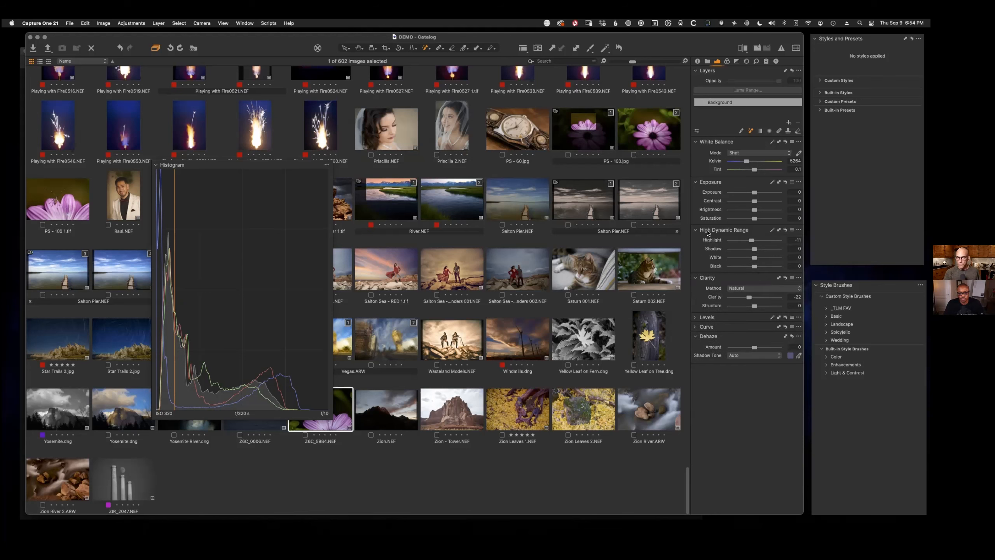
- Set High Dynamic Range Highlight to -36 and White to -28, and show the tool's options for saving camera defaults
{"action": "left_click", "coordinate": [798, 230]}
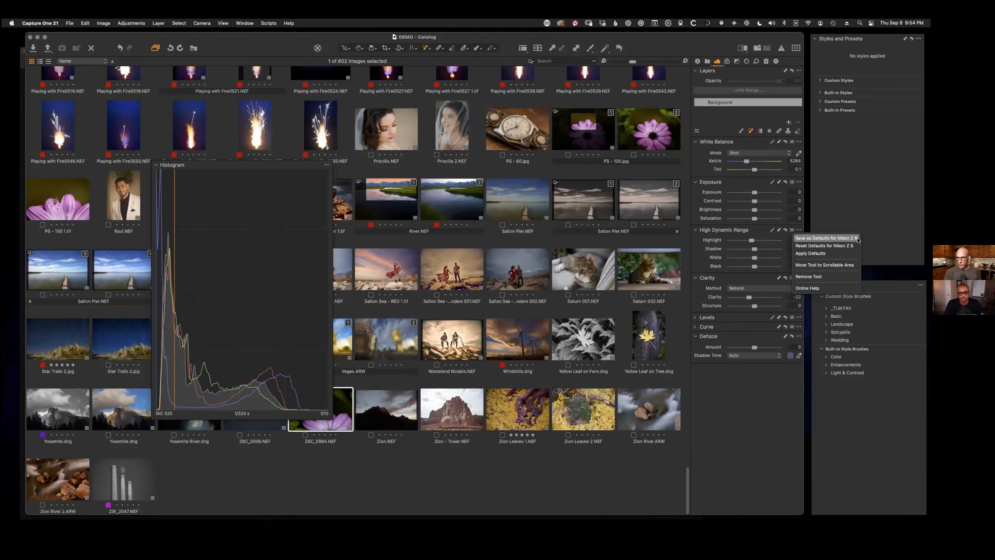
{"action": "left_click", "coordinate": [821, 238]}
{"action": "mouse_move", "coordinate": [751, 240]}
{"action": "left_mouse_down"}
{"action": "mouse_move", "coordinate": [743, 241]}
{"action": "mouse_move", "coordinate": [748, 257]}
{"action": "left_mouse_up"}
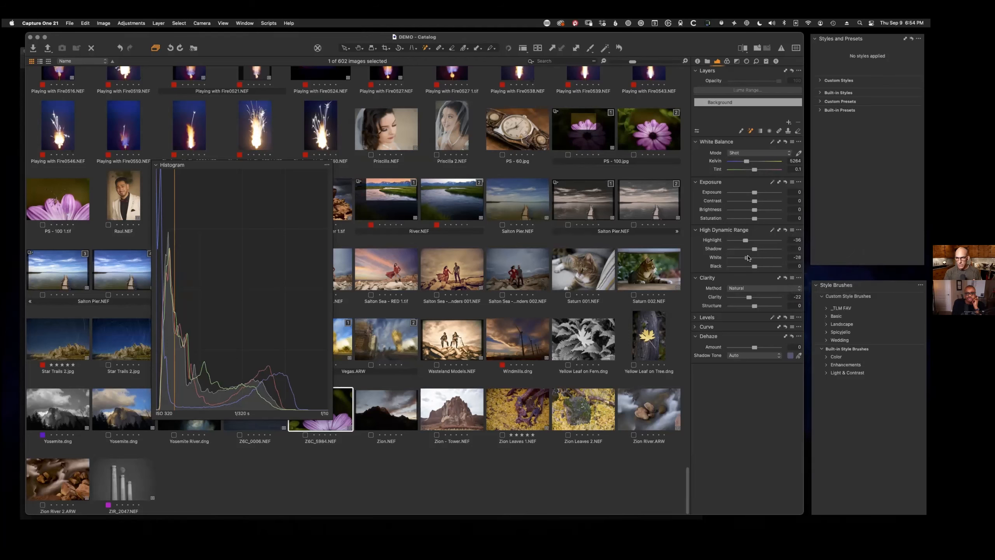
{"action": "left_click", "coordinate": [799, 230]}
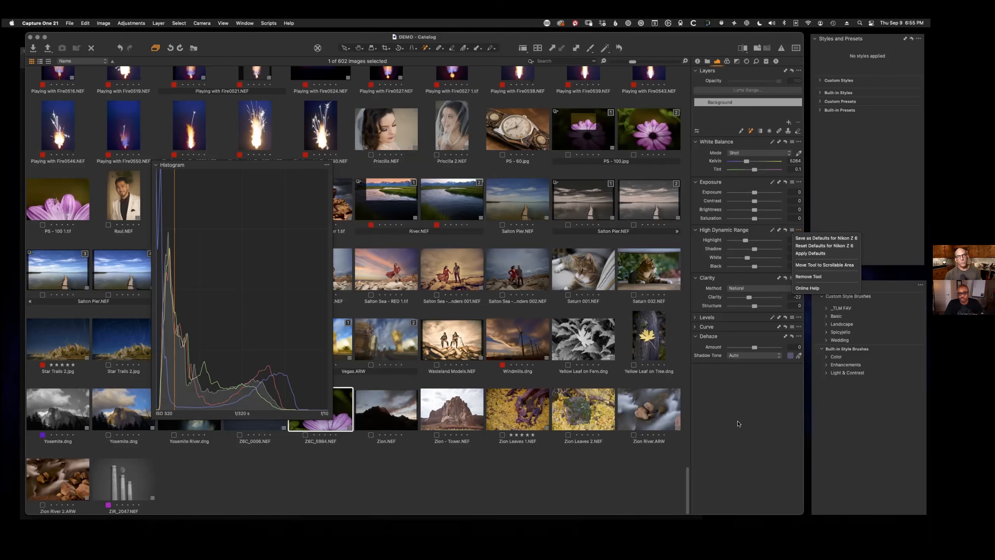
{"action": "left_click", "coordinate": [759, 231]}
{"action": "left_click", "coordinate": [757, 230]}
{"action": "left_click", "coordinate": [759, 231]}
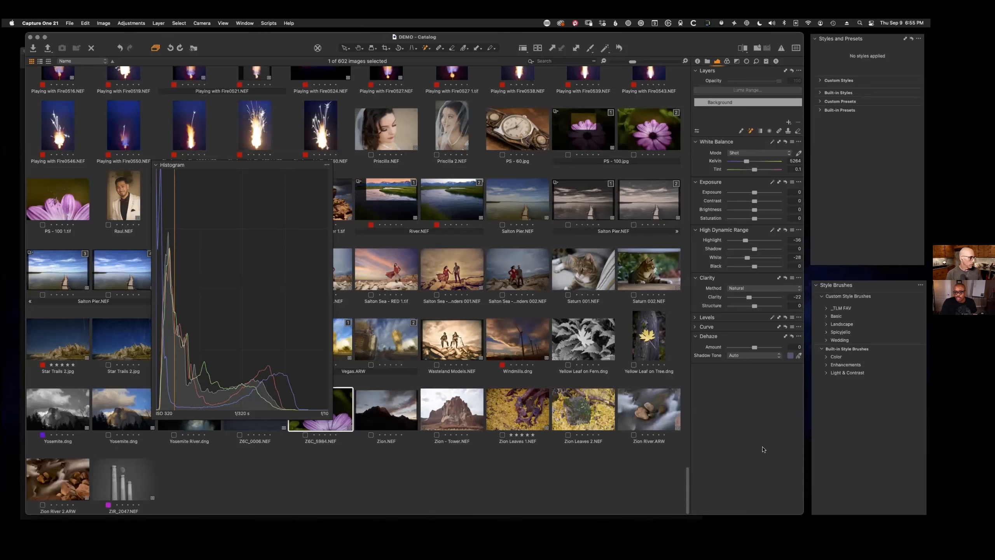
- Switch to the Spicyjello - Default 2.0 r1 workspace
{"action": "left_click", "coordinate": [245, 23]}
{"action": "mouse_move", "coordinate": [259, 34]}
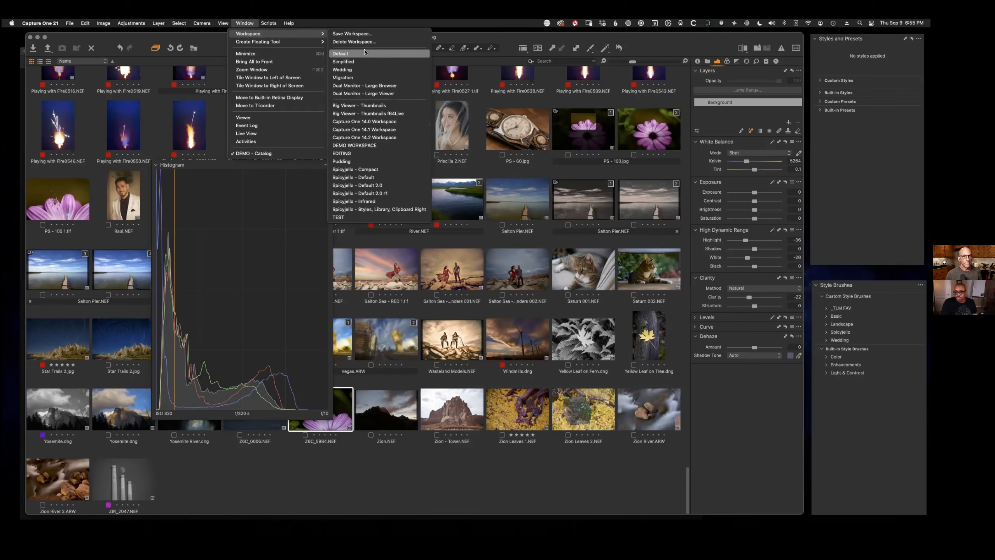
{"action": "left_click", "coordinate": [393, 194]}
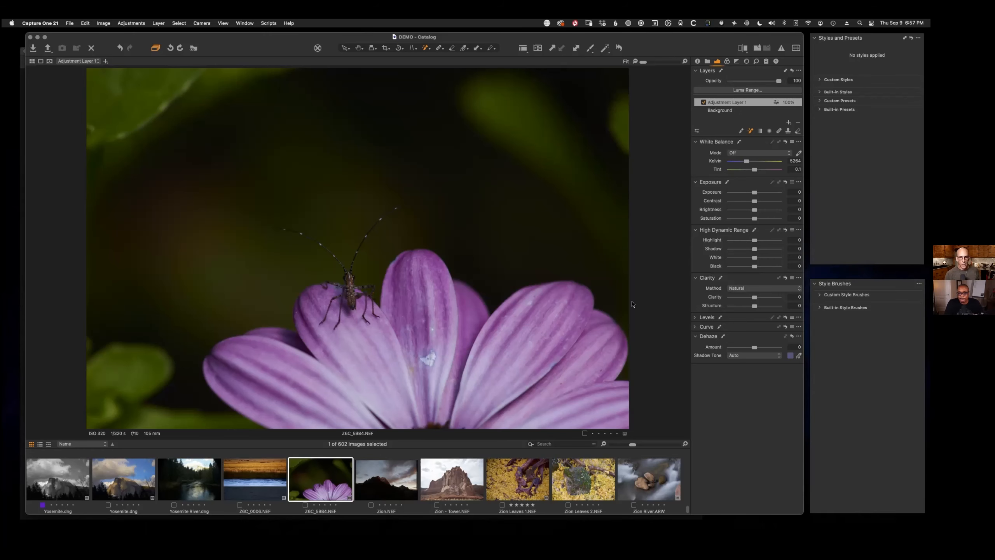
- View Zion Leaves 1.NEF and then the photo of golden grass beside blue water in the viewer
{"action": "left_click", "coordinate": [523, 494]}
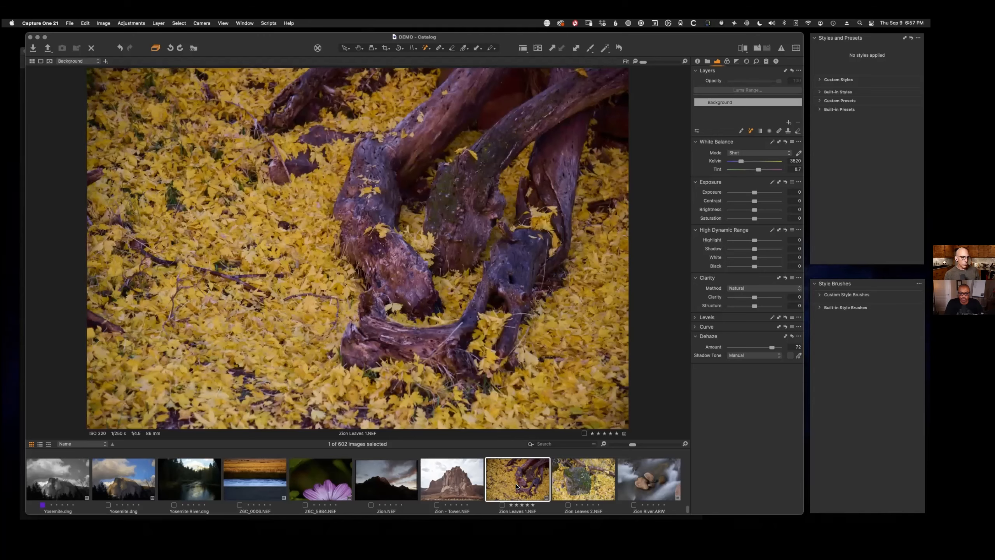
{"action": "left_click", "coordinate": [257, 473]}
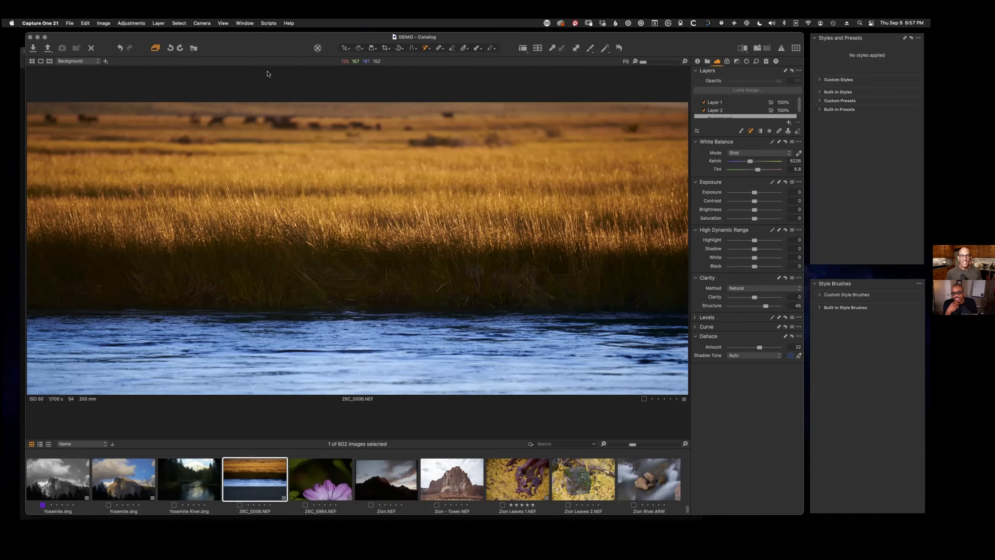
{"action": "left_click_drag", "start_coordinate": [231, 46], "coordinate": [231, 45]}
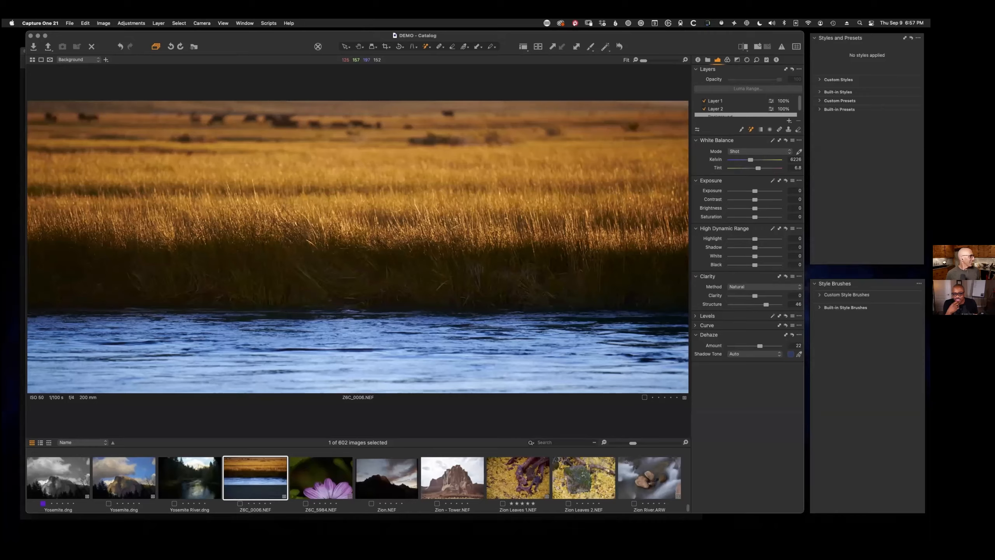